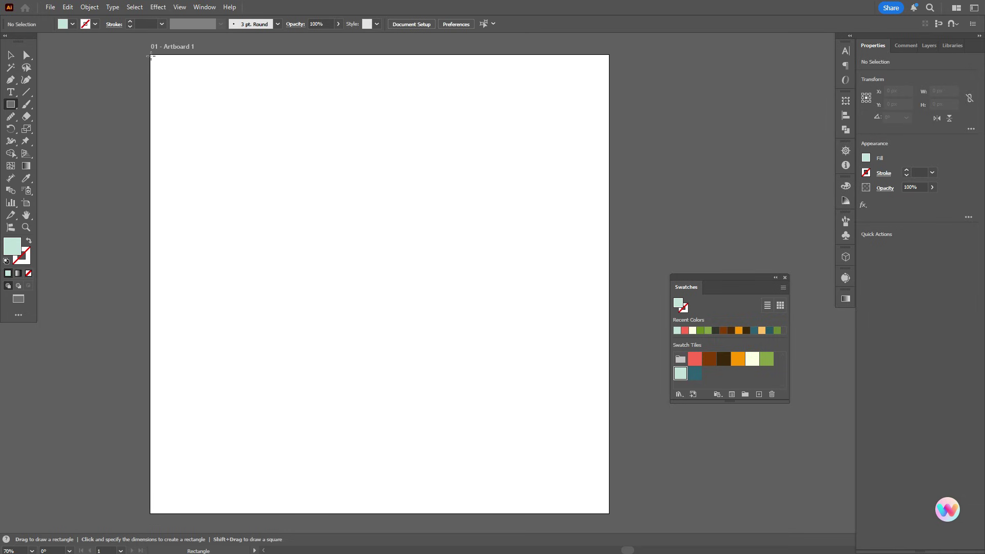
Draw a mint-green 1000 by 1000 px background rectangle covering the whole artboard.
left_click_drag(151, 56, 609, 513)
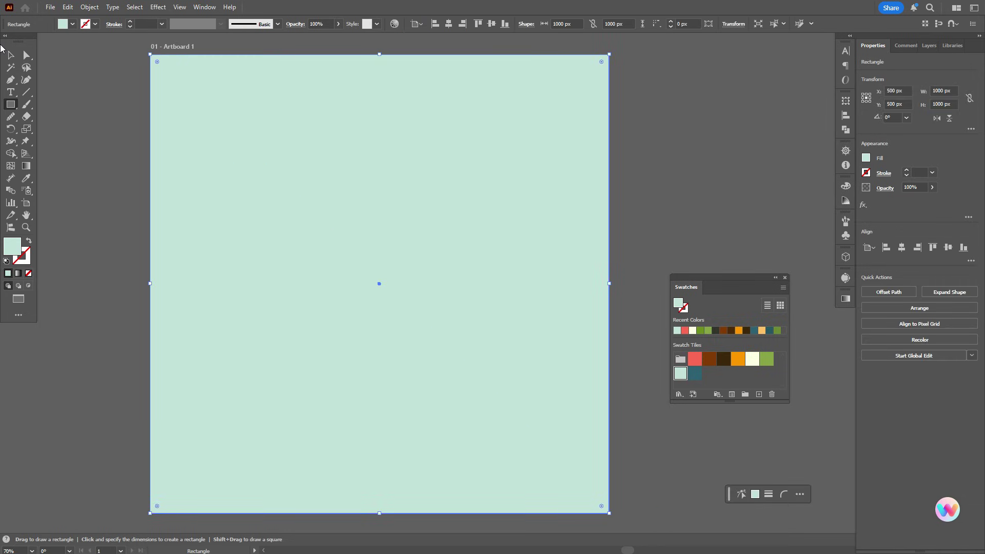
left_click(10, 56)
left_click(82, 80)
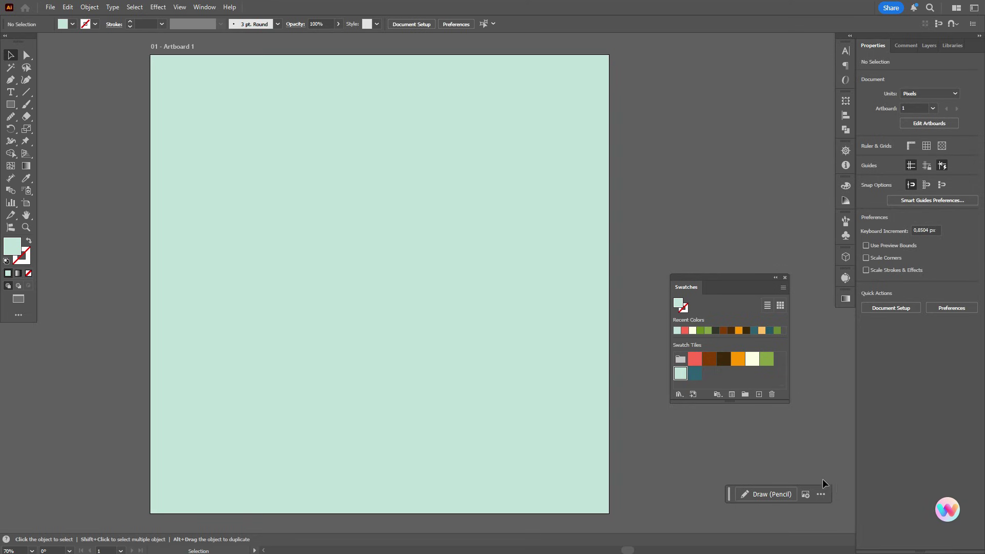
Create a cream-filled circle 700 px wide and 700 px high with the Ellipse tool.
left_click(753, 359)
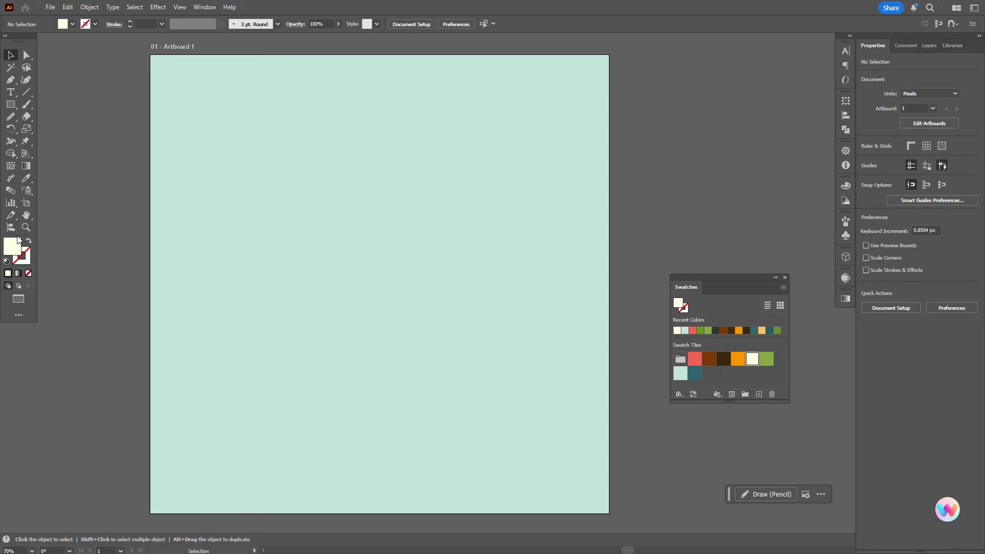
left_click(11, 106)
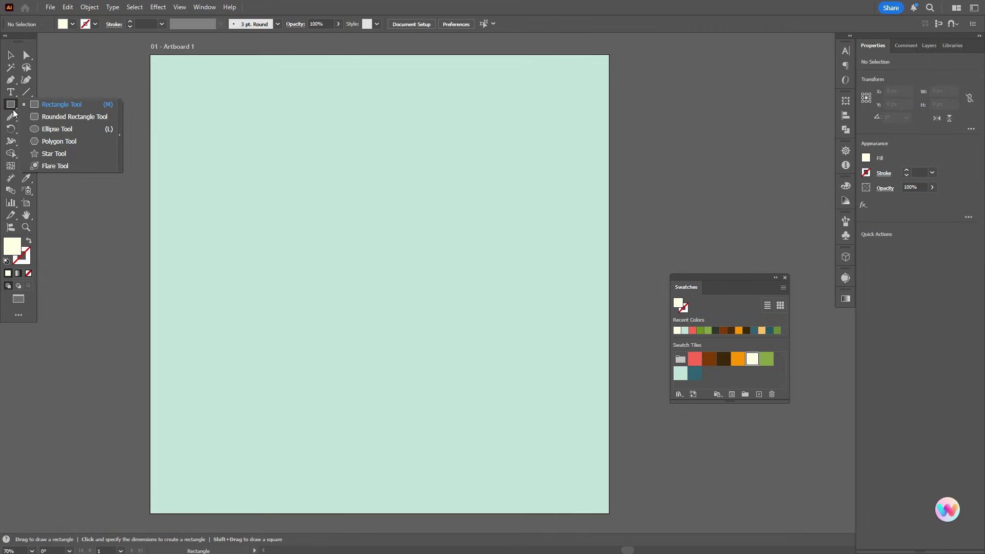
left_click(51, 129)
left_click(392, 197)
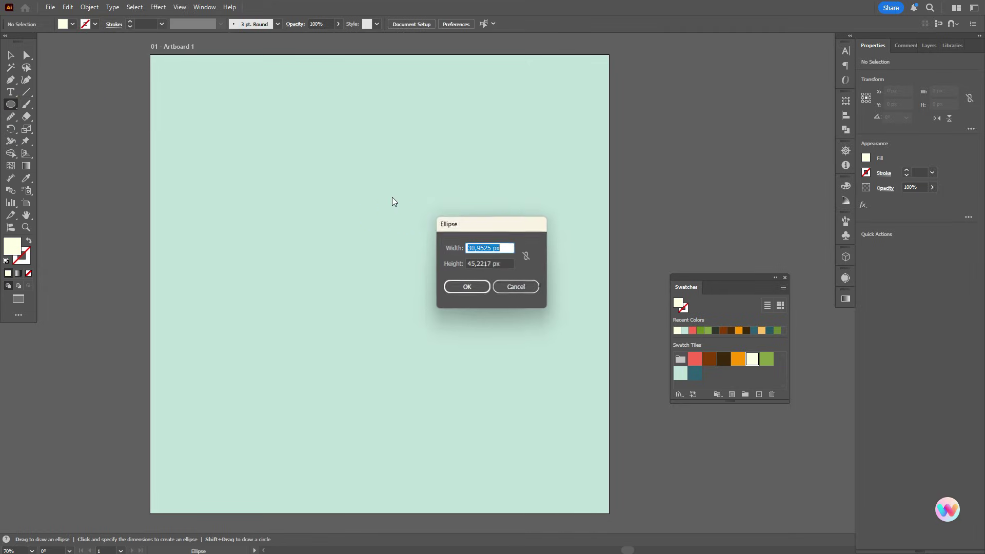
type("700")
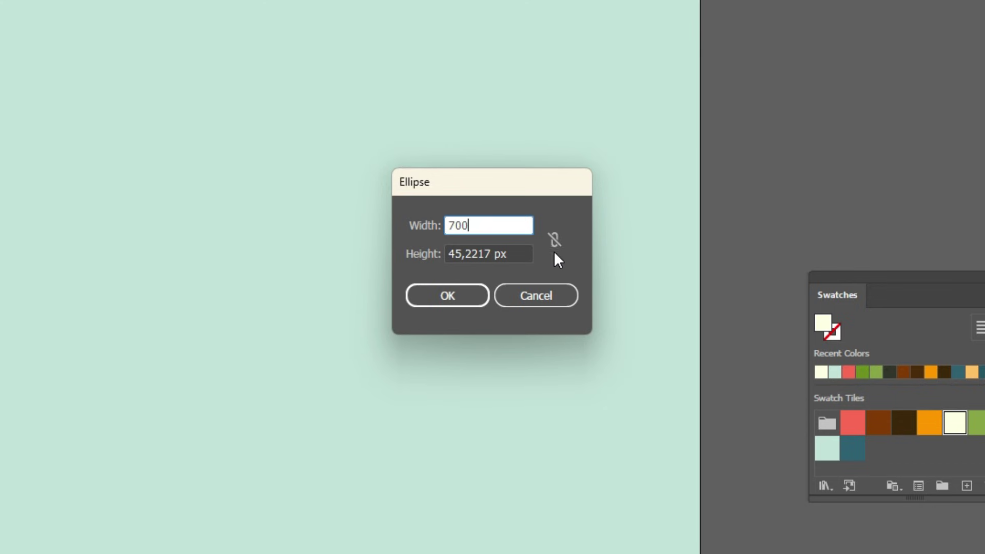
key("Tab")
type("700")
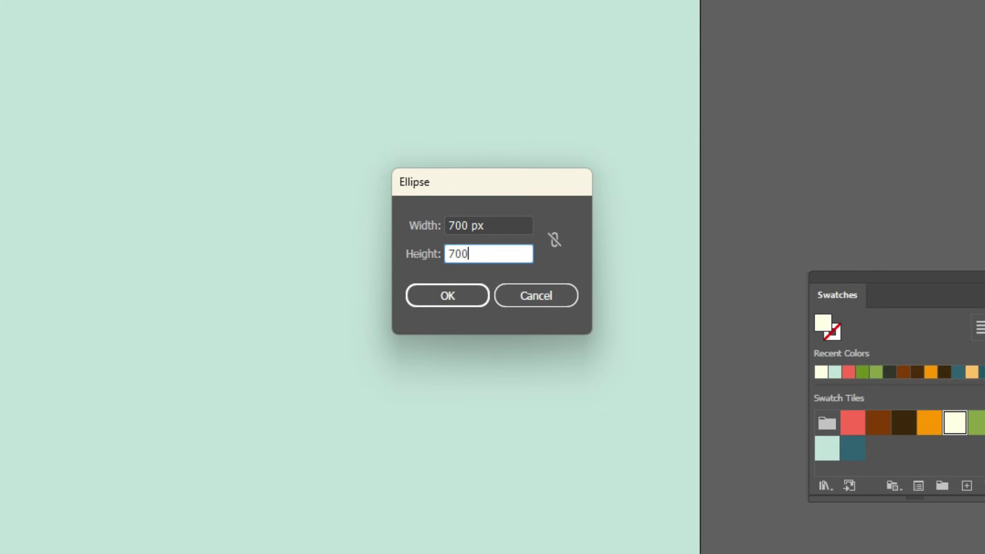
left_click(454, 299)
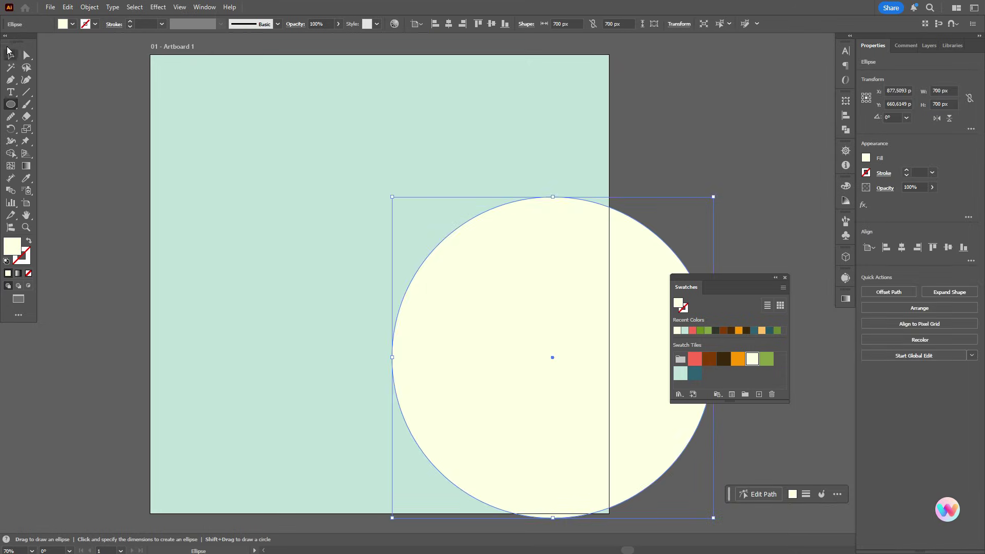
Move the cream circle to about the horizontal middle of the artboard, leaving space beneath it for a base.
left_click(9, 54)
mouse_move(600, 323)
left_mouse_down()
mouse_move(424, 202)
mouse_move(444, 209)
mouse_move(440, 218)
left_mouse_up()
scroll(694, 219, "down", 1)
left_click(707, 198)
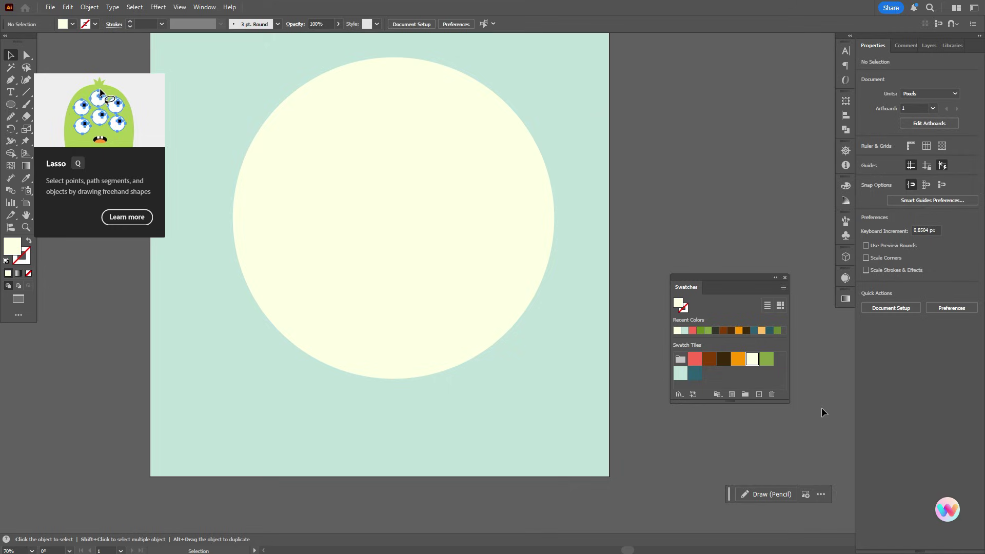
Create a dark brown rectangle 330 px wide and 82 px high below the circle.
left_click(721, 361)
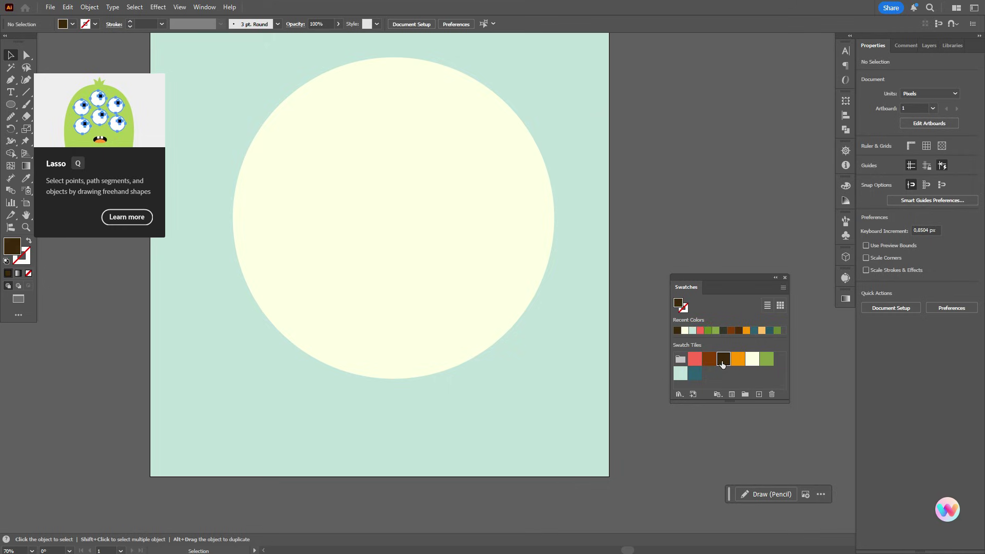
left_click_drag(10, 104, 43, 106)
left_click(263, 389)
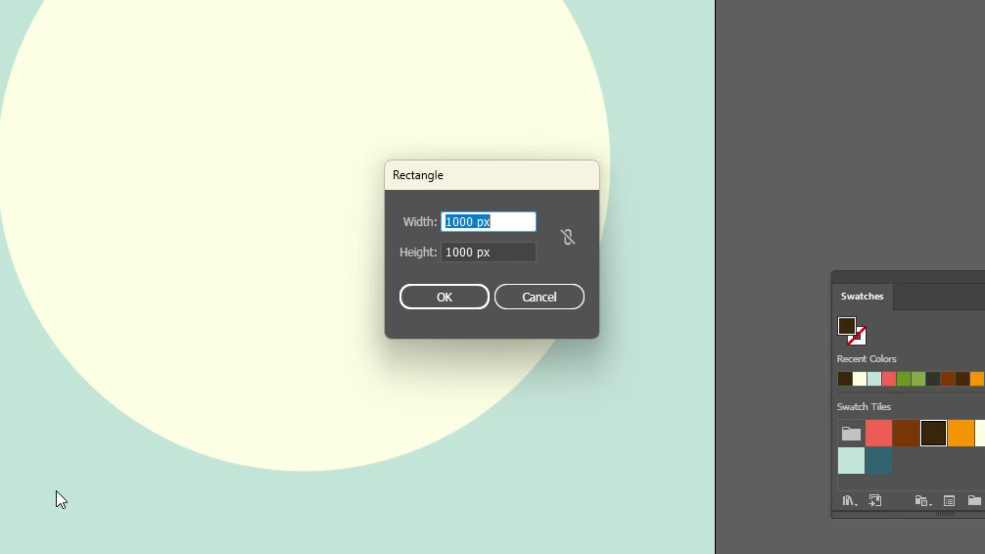
type("330")
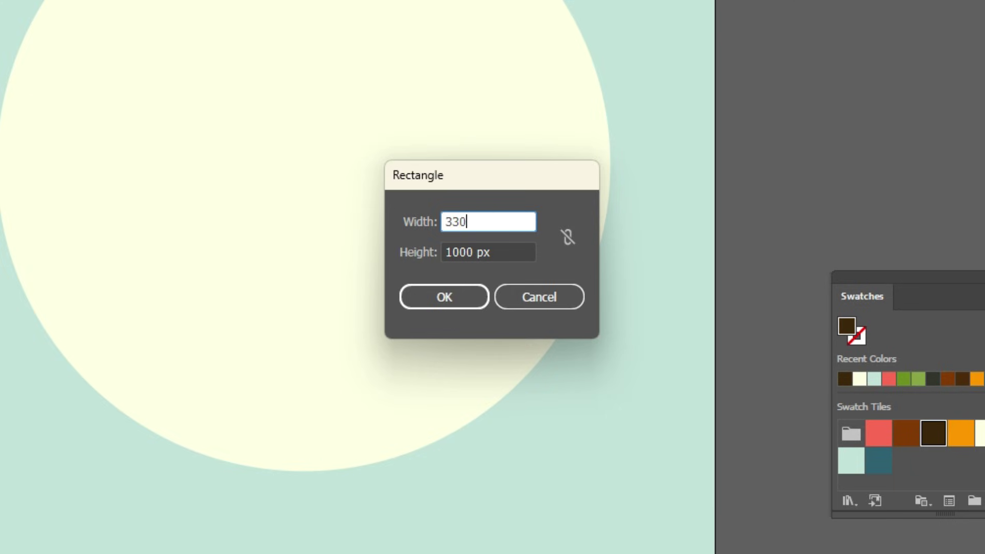
left_click(497, 251)
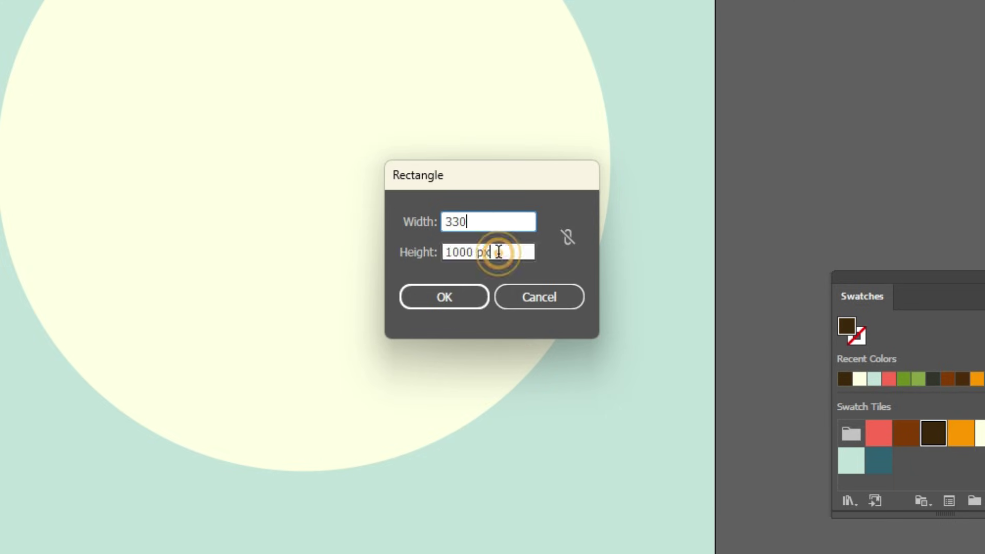
type("82")
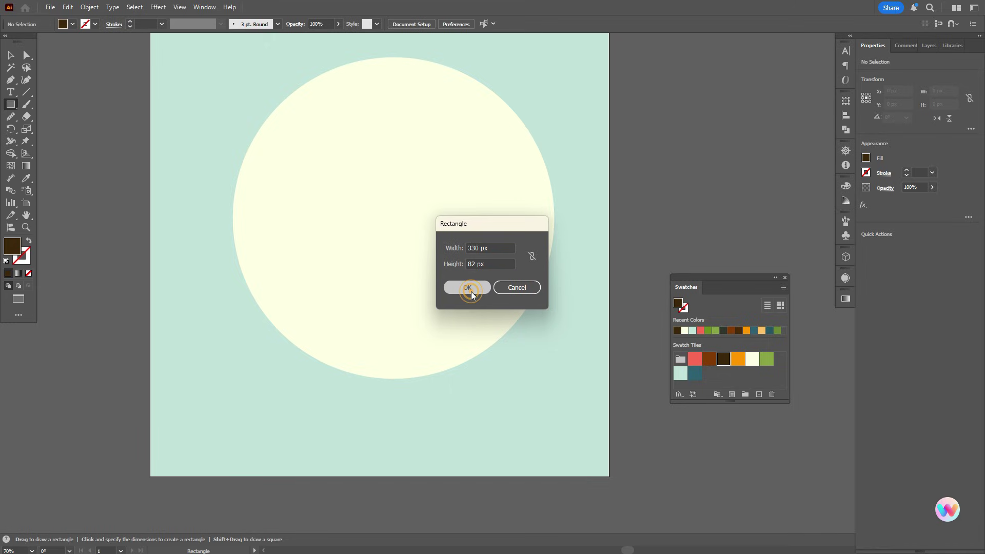
left_click(444, 297)
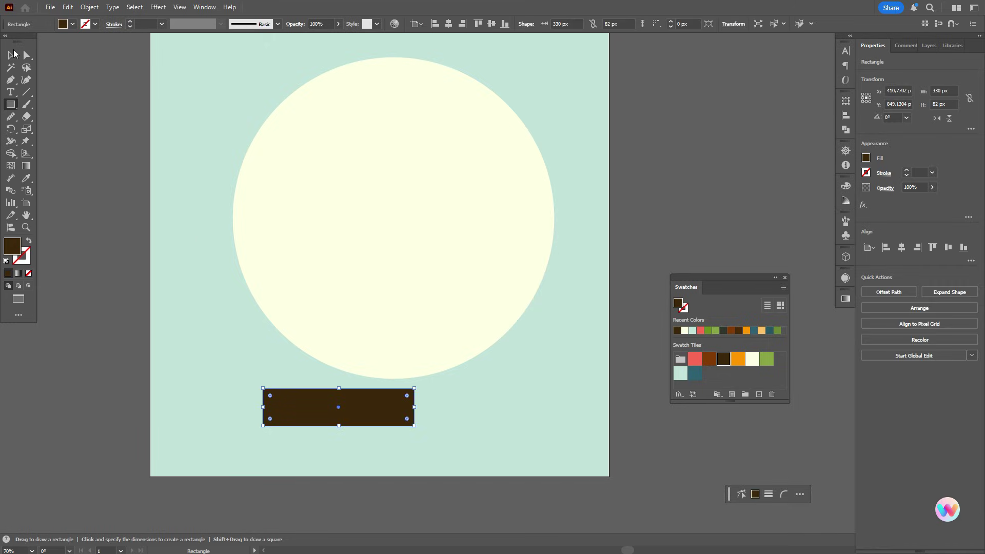
Move the dark brown rectangle directly under the circle, centred and touching its lowest point.
left_click(12, 54)
left_click_drag(377, 417, 428, 407)
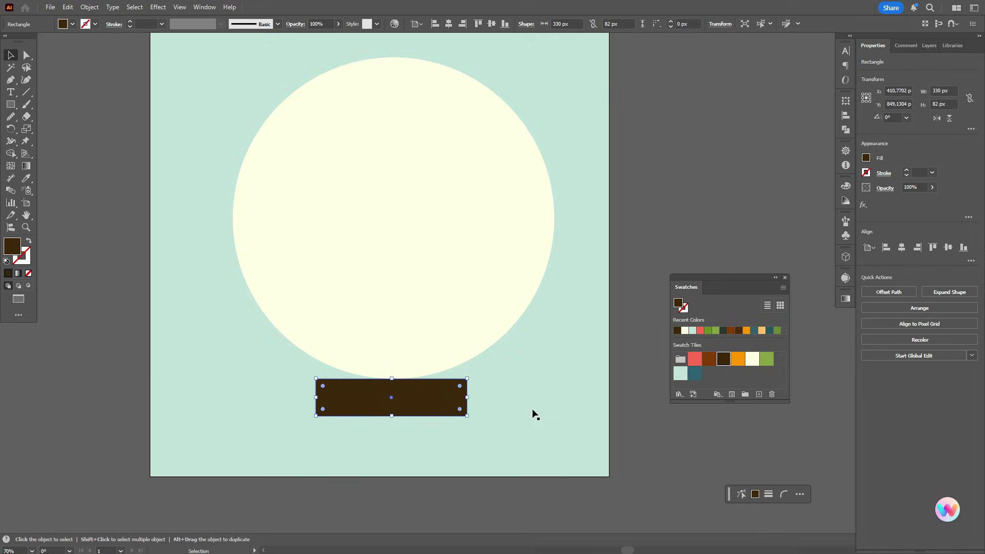
left_click(705, 429)
Draw a reddish-brown strip about 349 by 26 px across the dark rectangle's upper edge, slightly overhanging both sides.
left_click(709, 359)
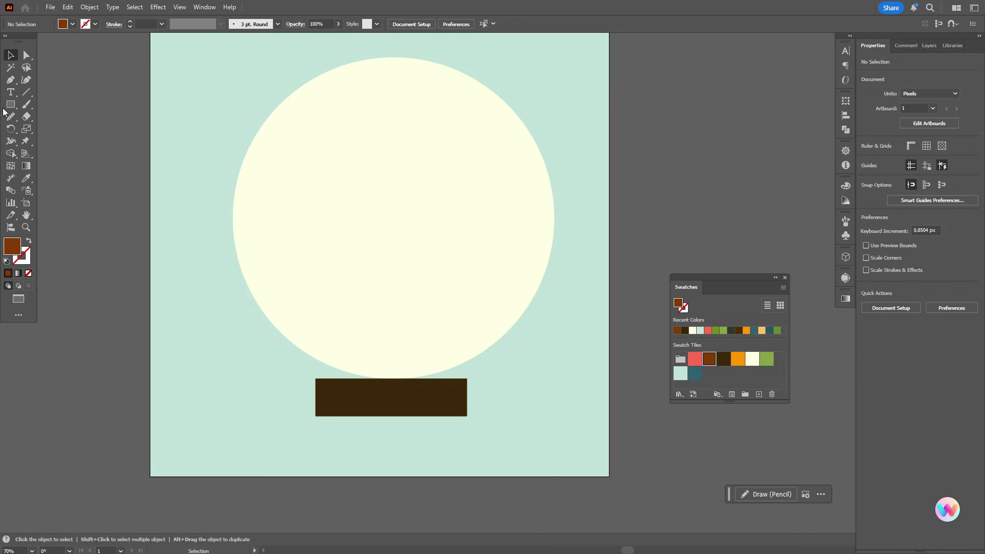
left_click_drag(9, 106, 57, 107)
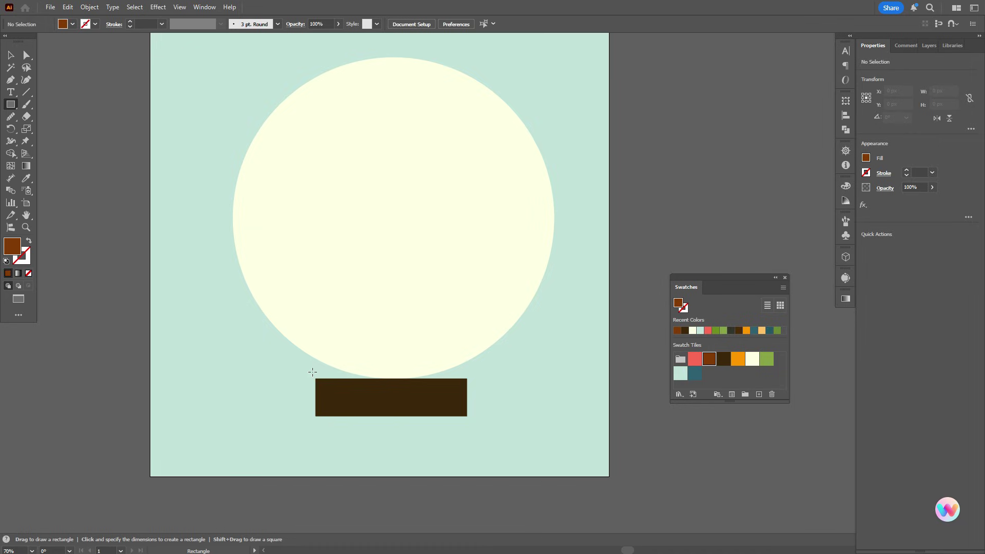
left_click_drag(312, 372, 472, 384)
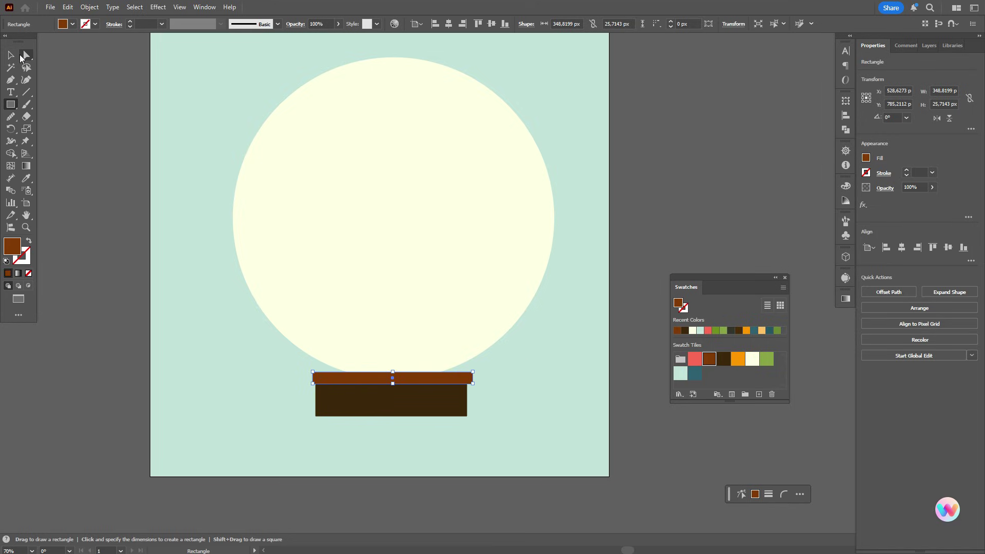
Fully round the reddish-brown strip's corners to about 12.9 px and place a copy along the dark rectangle's lower edge.
left_click(26, 55)
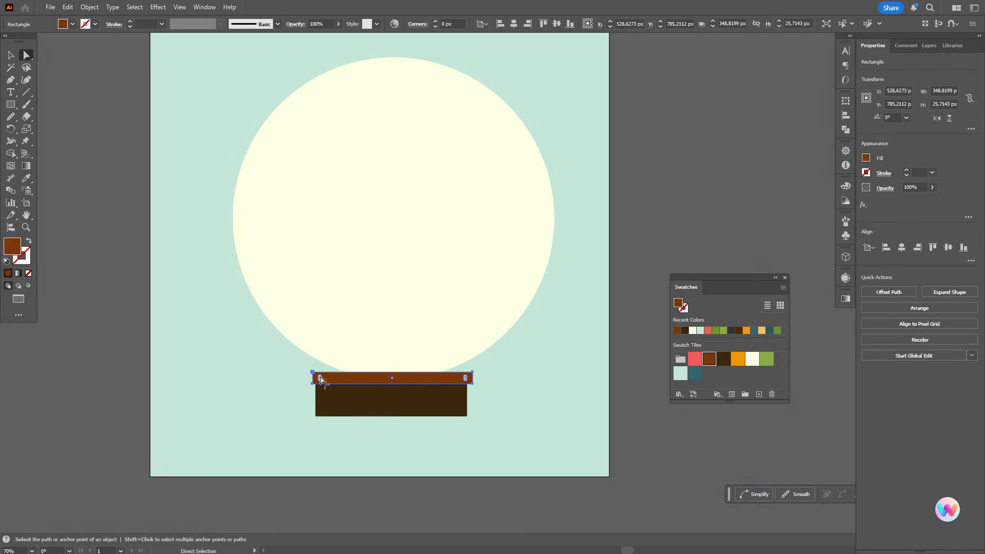
left_click_drag(320, 380, 336, 388)
left_click(11, 55)
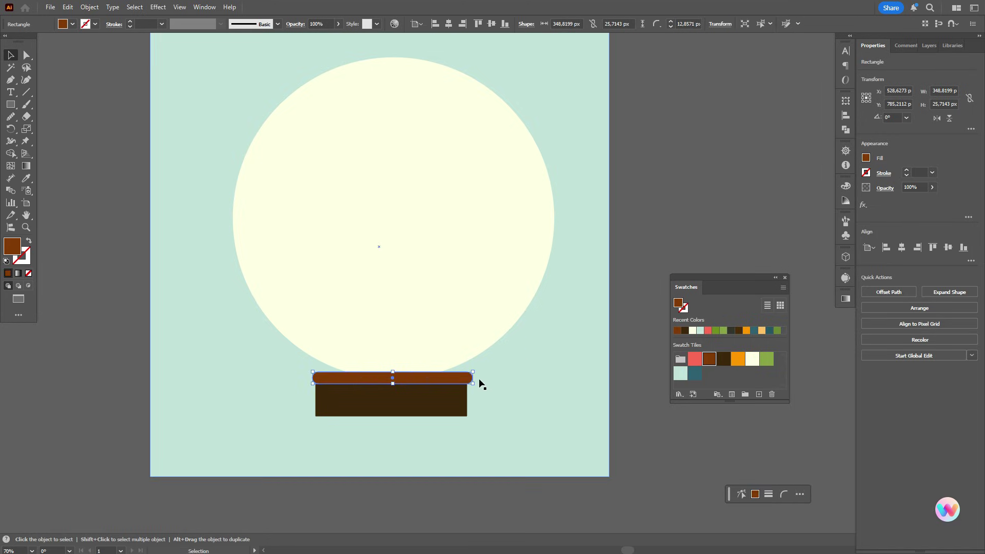
mouse_move(448, 382)
left_mouse_down()
mouse_move(446, 421)
mouse_move(456, 416)
mouse_move(447, 423)
left_mouse_up()
Align the two strips and dark rectangle on their horizontal centres with even vertical distribution, and group them.
left_click(439, 407, "shift")
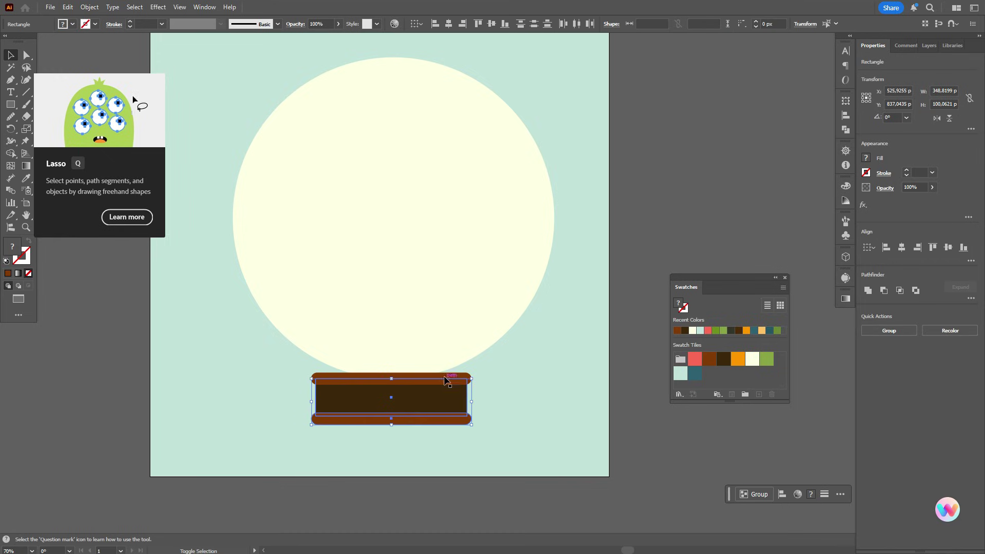
left_click(444, 380, "shift")
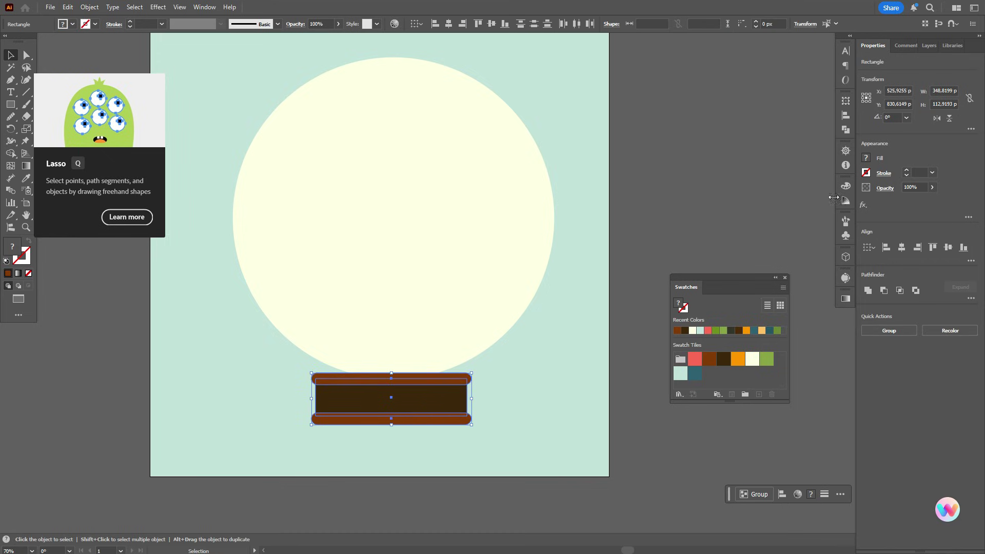
left_click(845, 116)
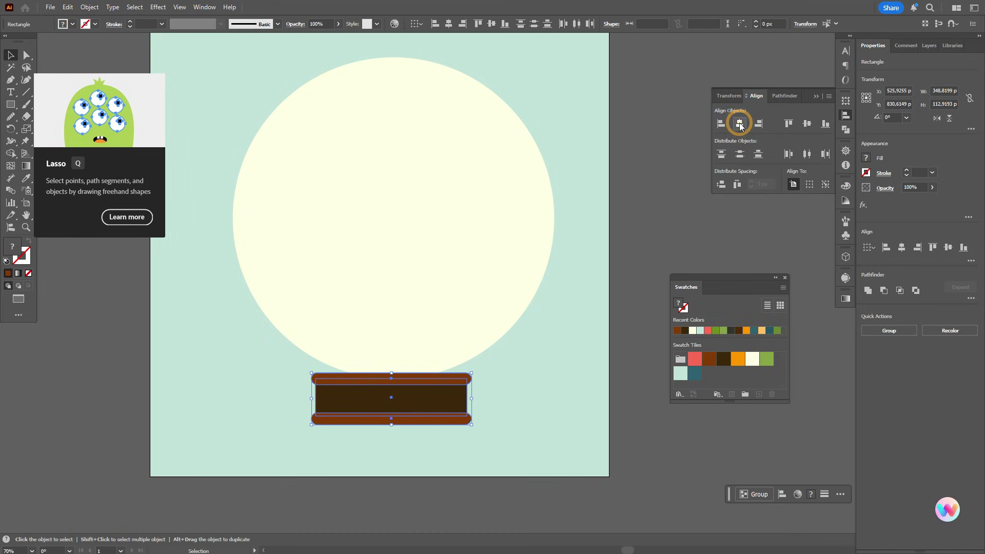
left_click(739, 157)
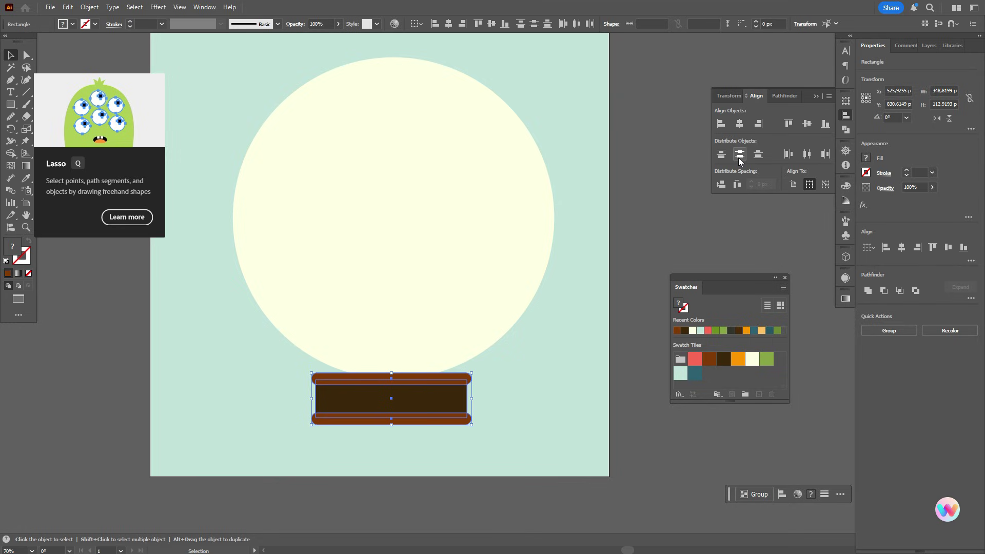
key("ctrl+g")
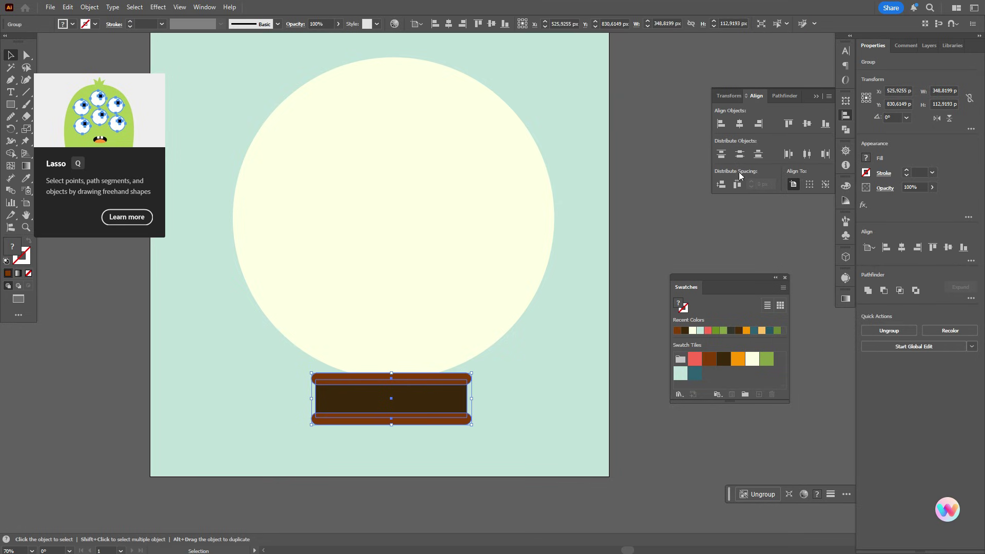
Apply a horizontal Arc warp with a bend of -16% to the grouped base.
left_click(157, 7)
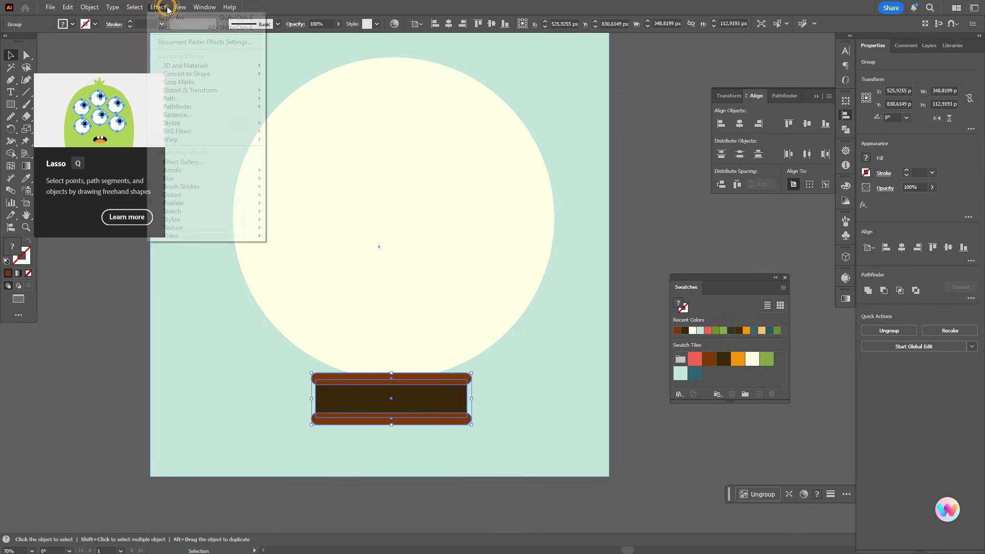
mouse_move(205, 139)
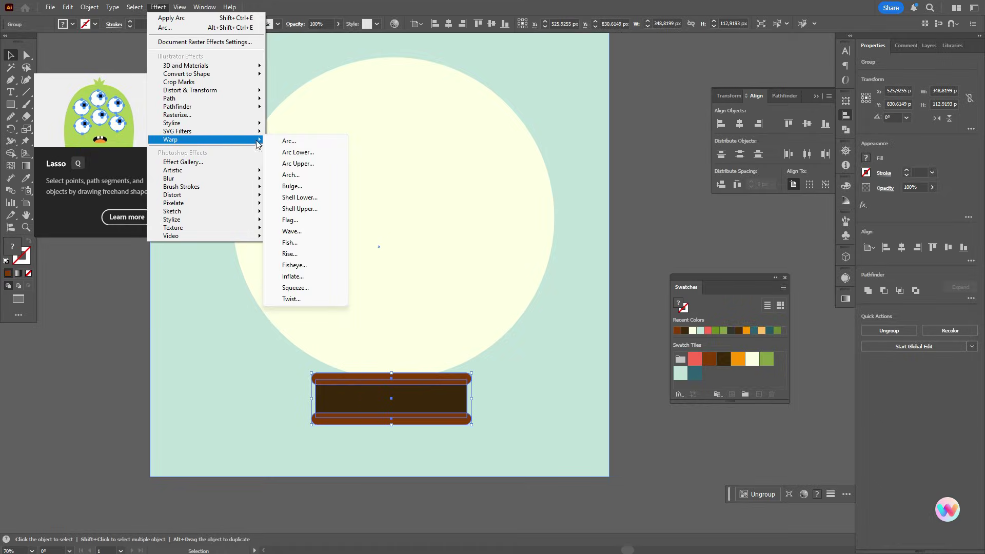
left_click(300, 143)
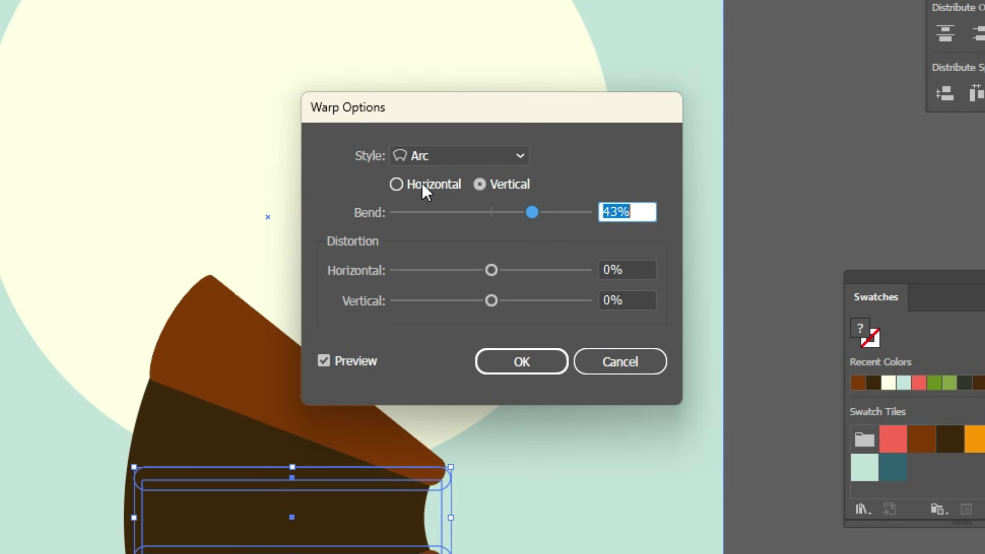
left_click(419, 183)
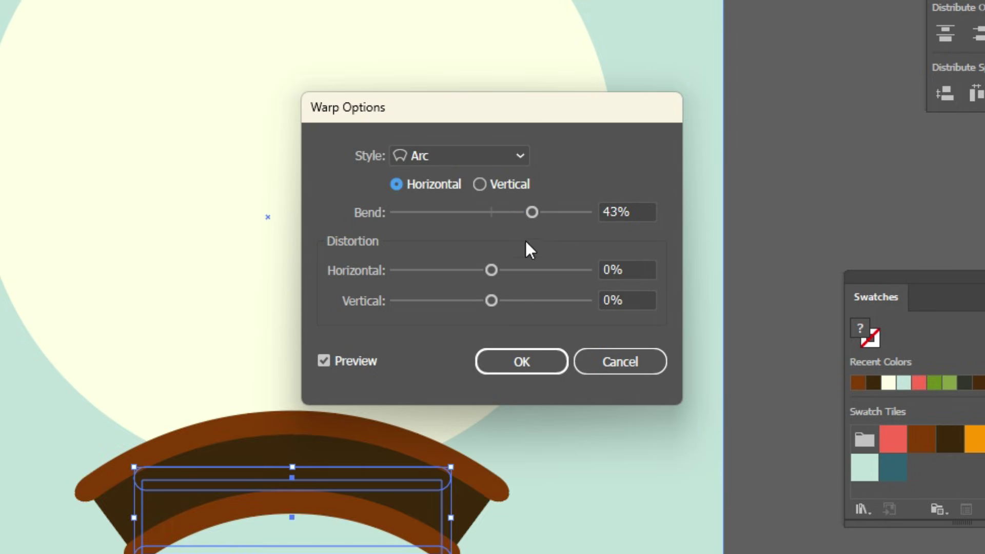
left_click_drag(529, 213, 472, 218)
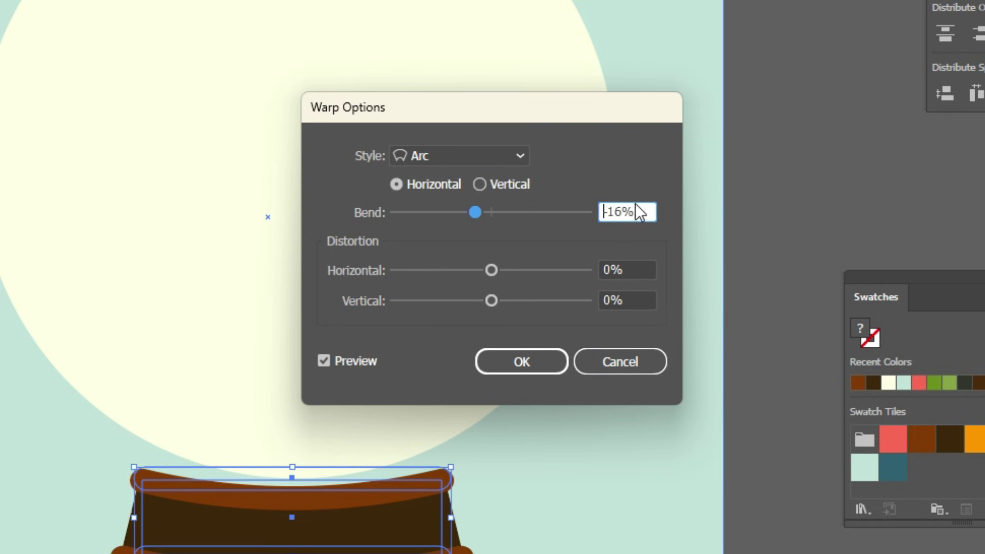
left_click(497, 361)
Expand the appearance of the warped base and move it up so it overlaps the bottom of the circle.
left_click(89, 7)
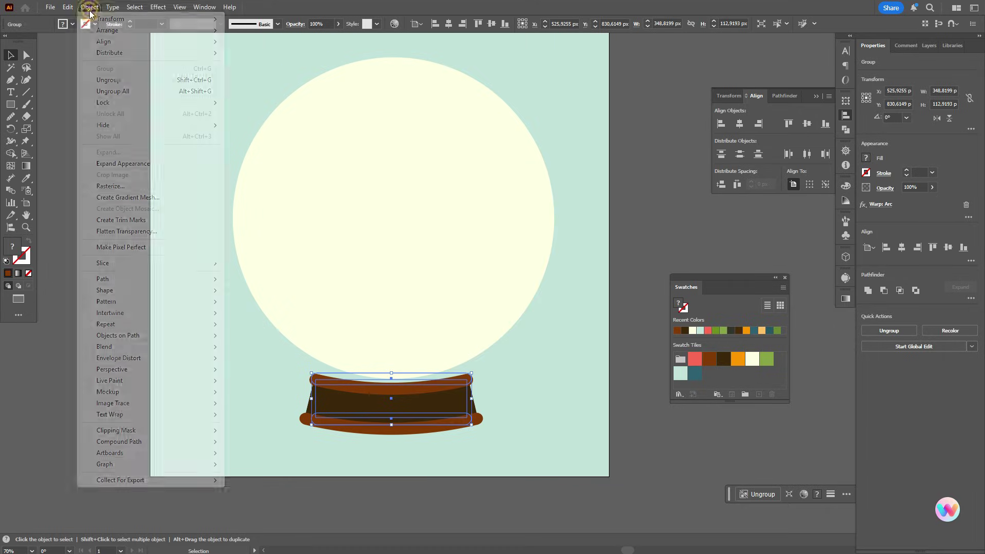
left_click(123, 163)
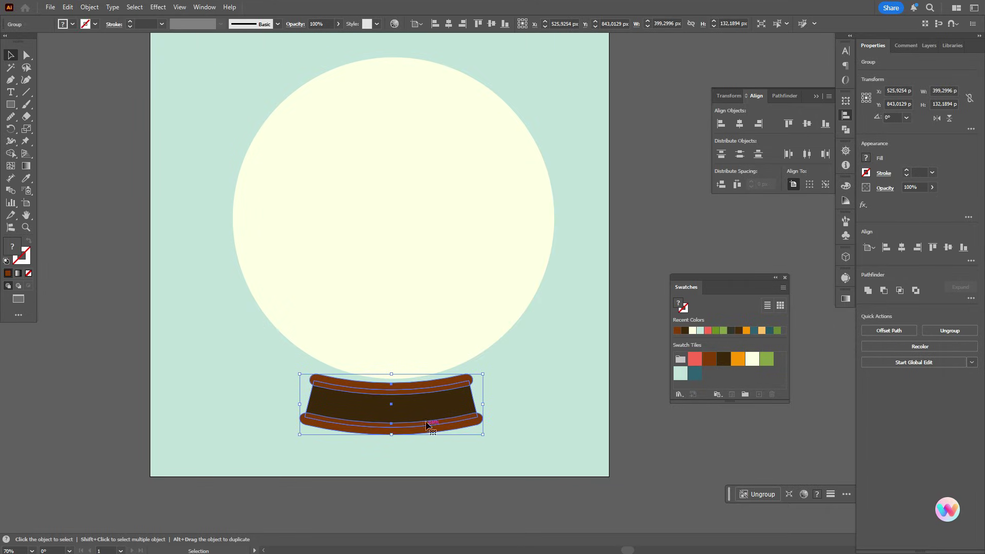
left_click_drag(426, 421, 428, 402)
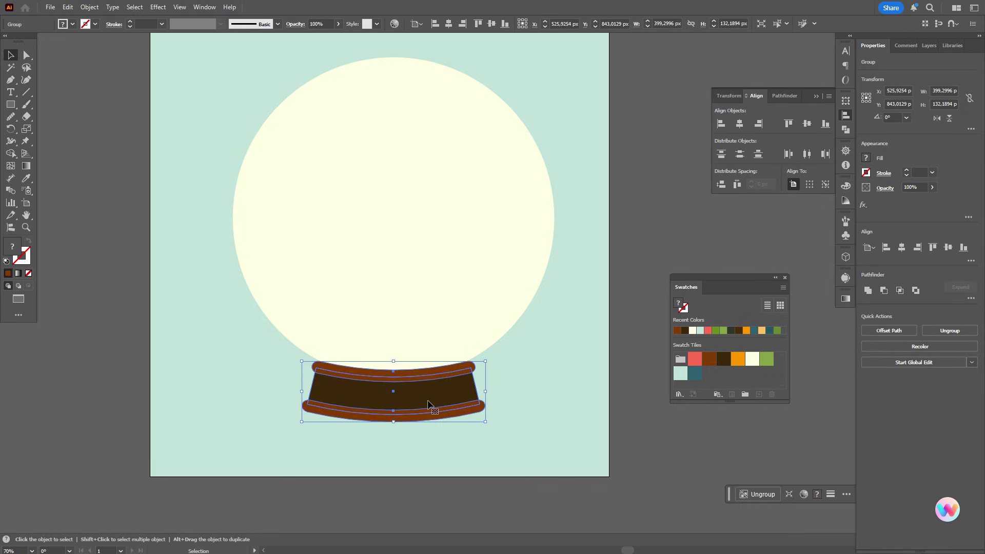
left_click(635, 411)
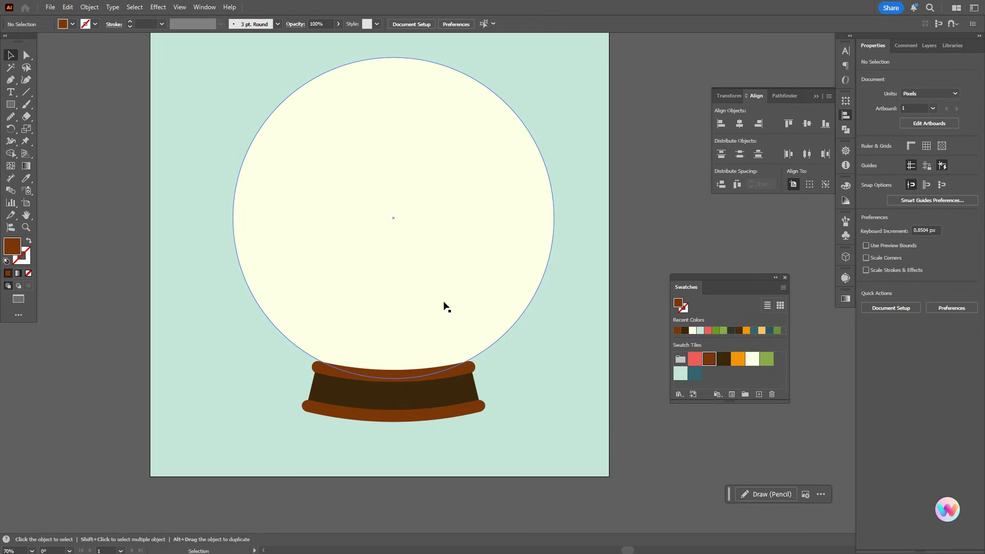
Swap the circle's cream fill to its stroke, leaving no fill, and set a cream fill without stroke for new shapes.
left_click(434, 277)
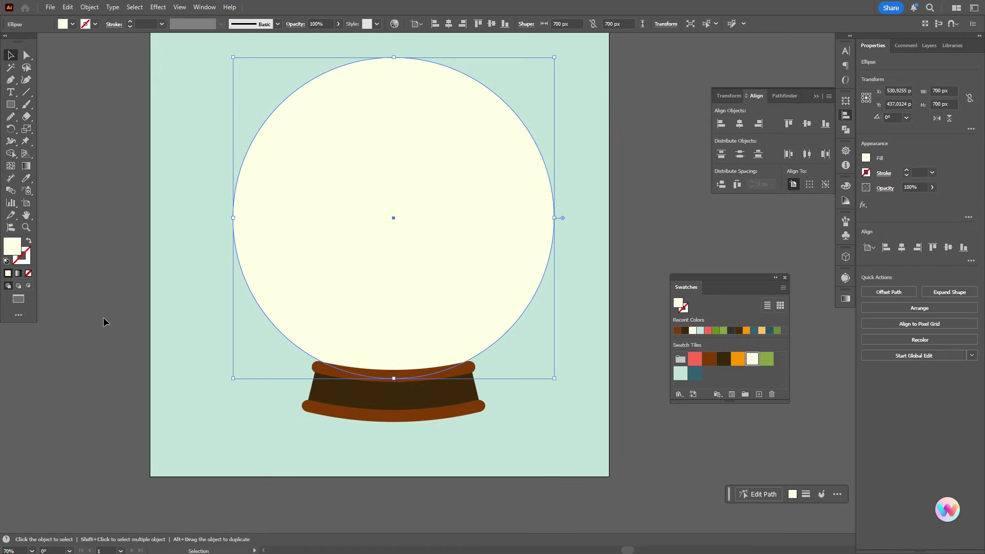
left_click(28, 245)
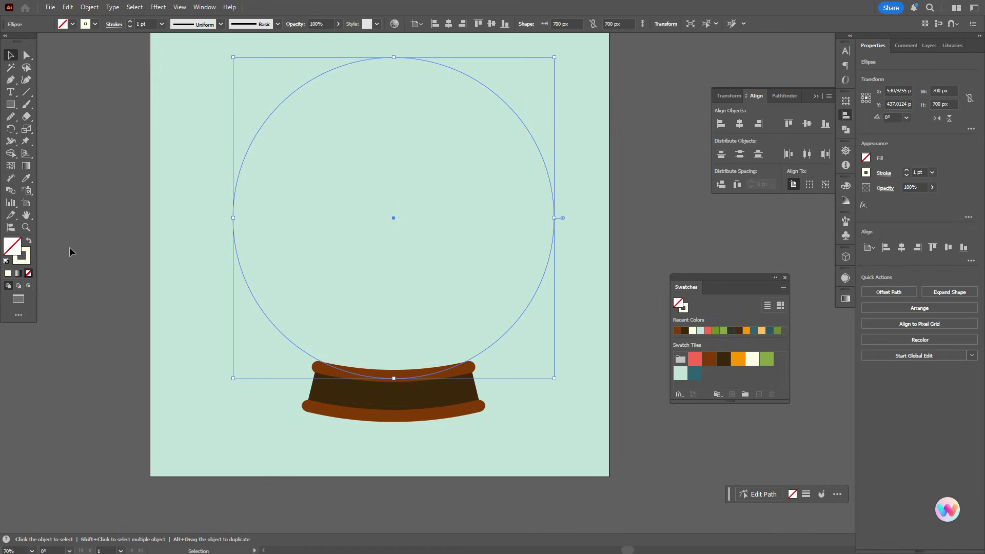
left_click(73, 250)
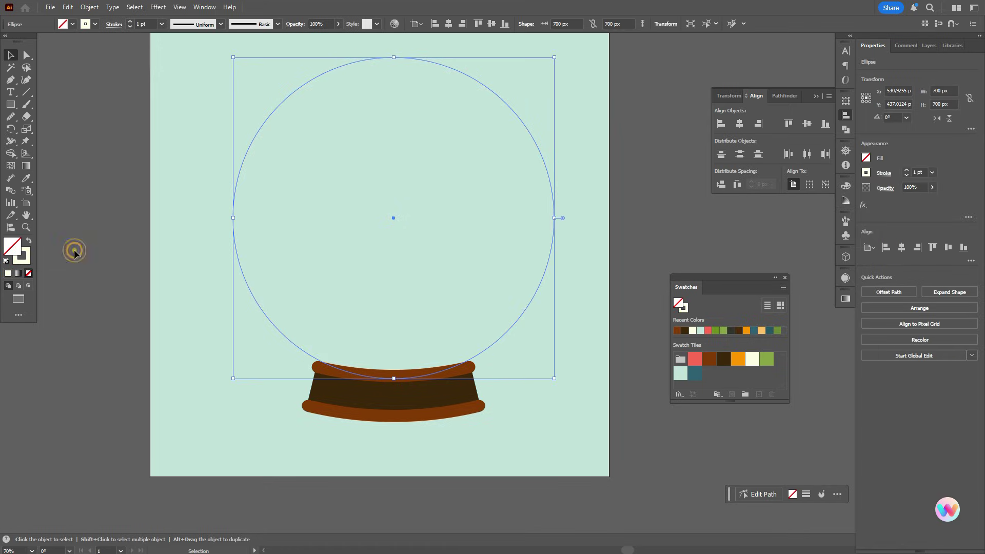
left_click(24, 261)
left_click(29, 243)
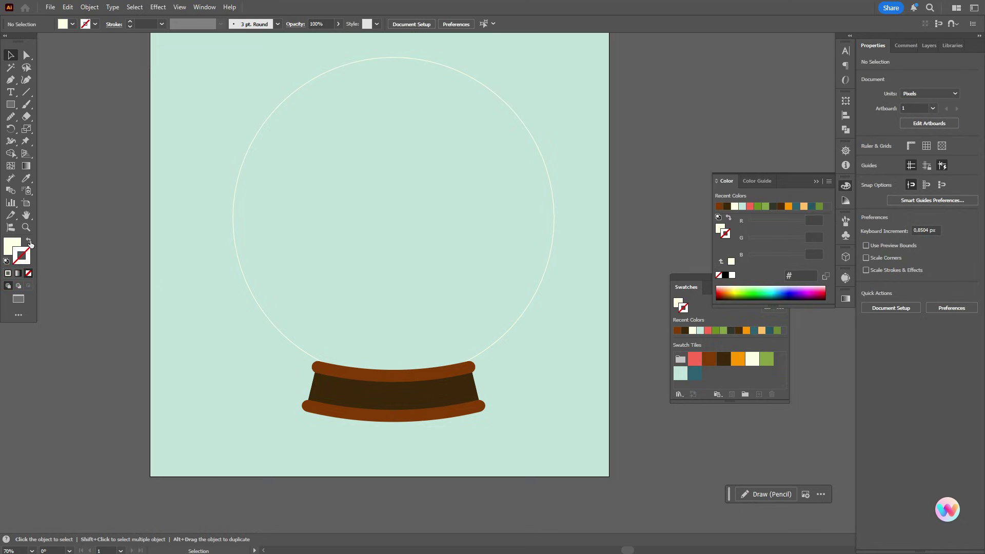
left_click(13, 243)
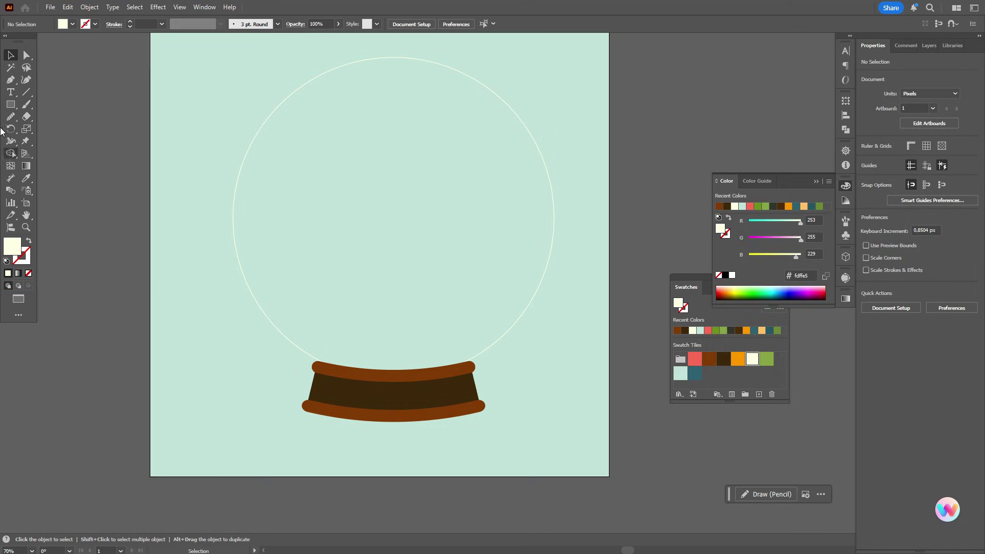
Draw a closed cream snow shape about 612 × 291 px with the Curvature tool, with a wavy top edge and its base extending beyond the circle.
left_click(26, 80)
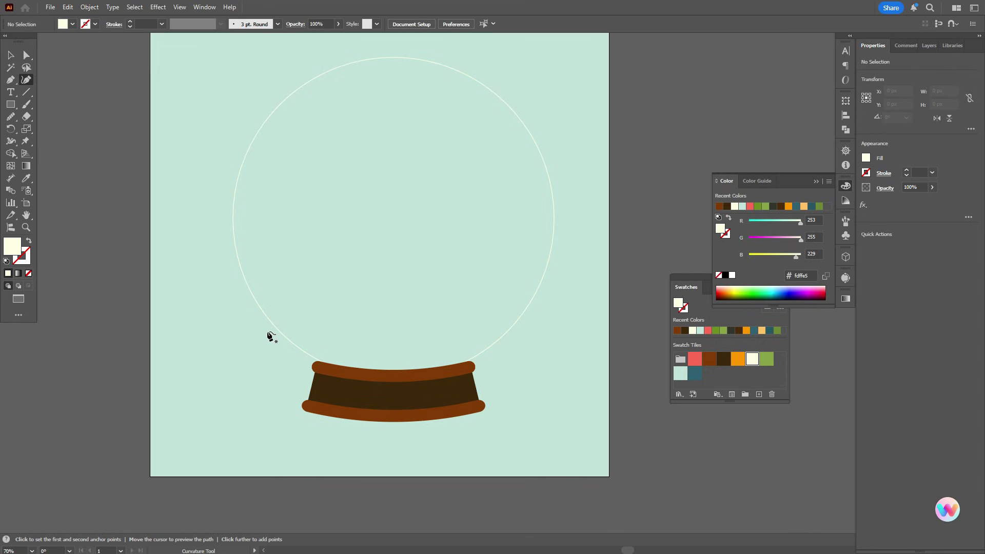
left_click(267, 331)
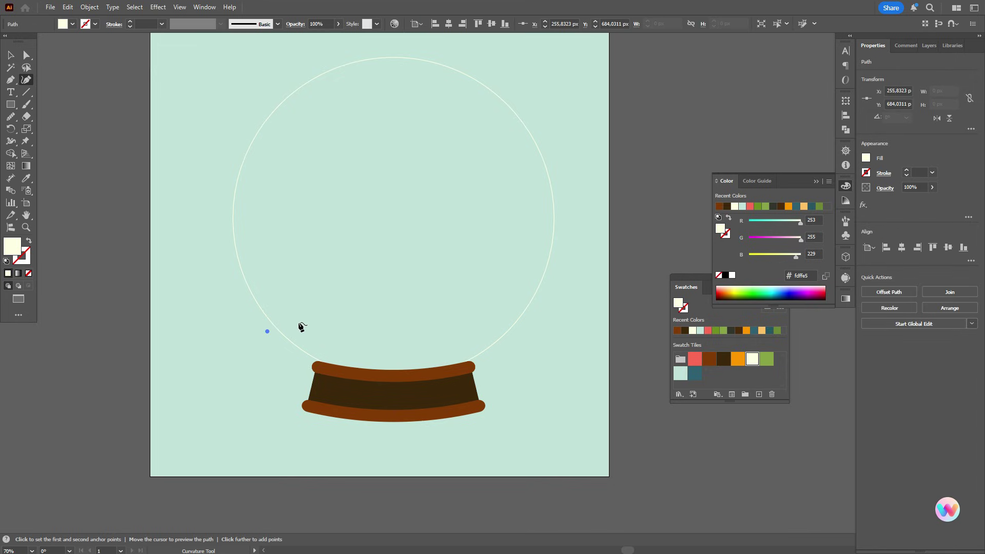
left_click(298, 322)
left_click(351, 331)
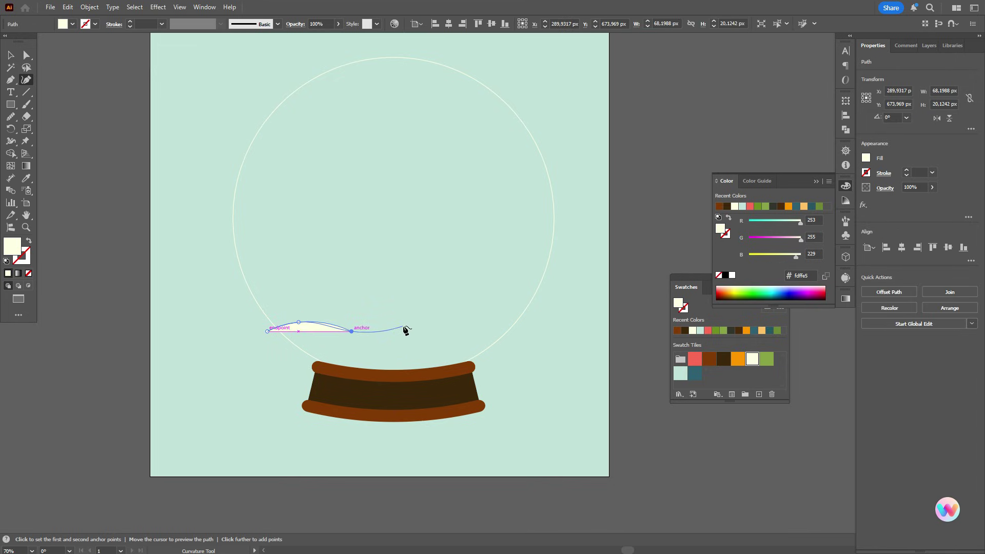
left_click(403, 326)
left_click(479, 327)
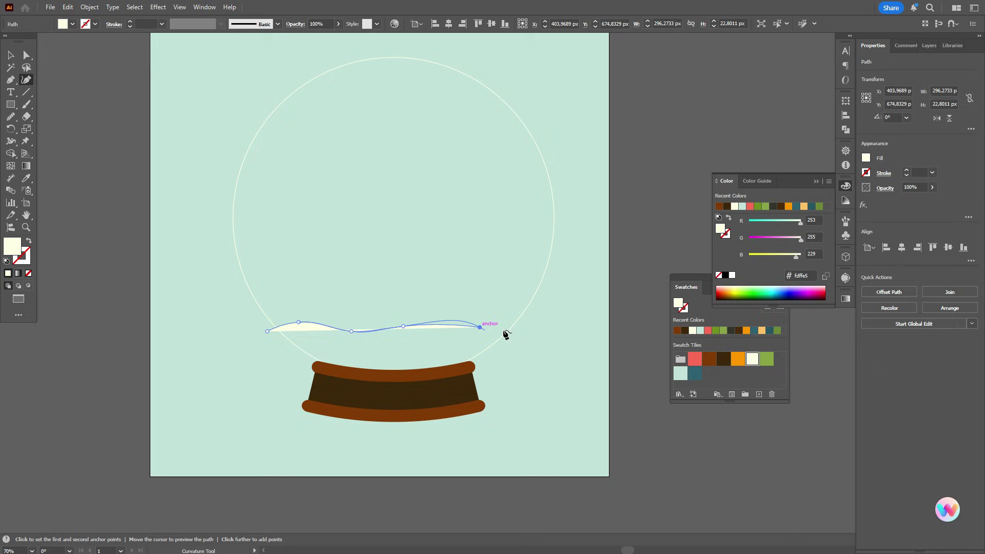
left_click(529, 309)
left_click(545, 342)
left_click(500, 391)
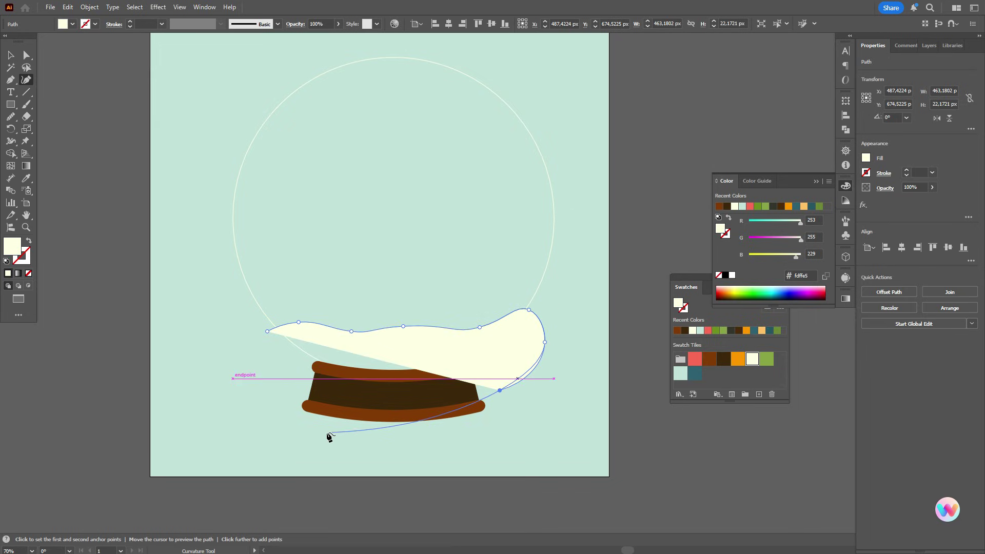
left_click(326, 432)
left_click(267, 357)
left_click(267, 332)
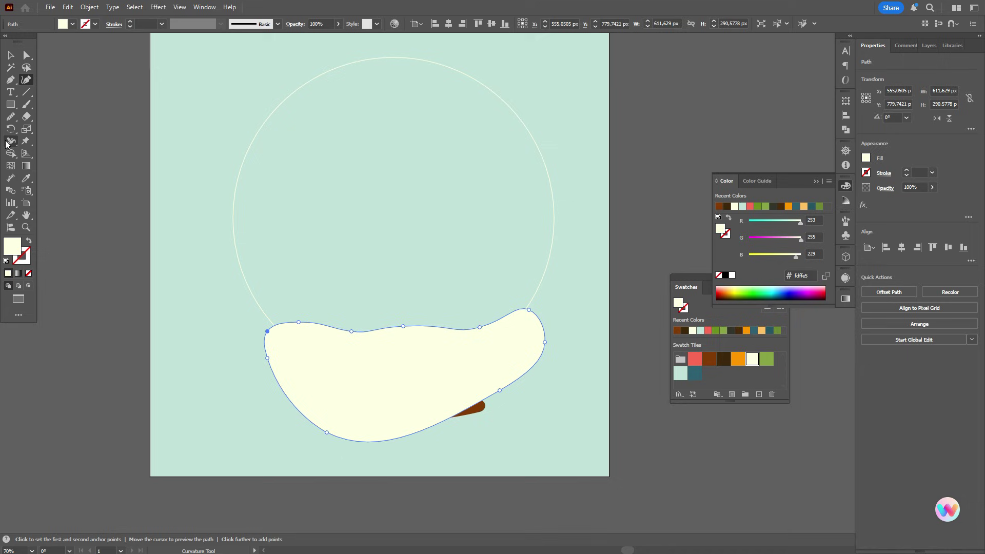
Remove the part of the snow shape outside the circle with the Shape Builder tool.
left_click(10, 54)
left_click(233, 240, "shift")
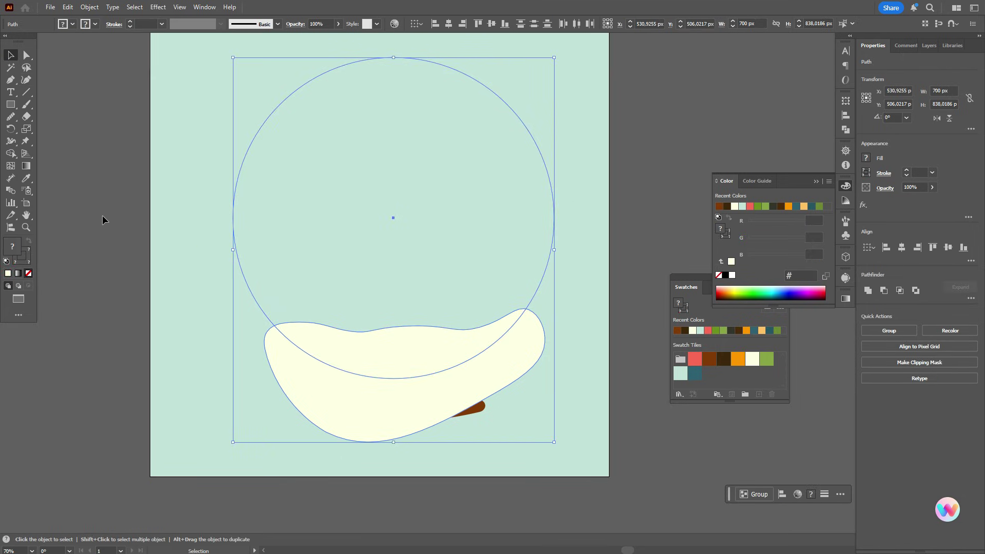
left_click(10, 154)
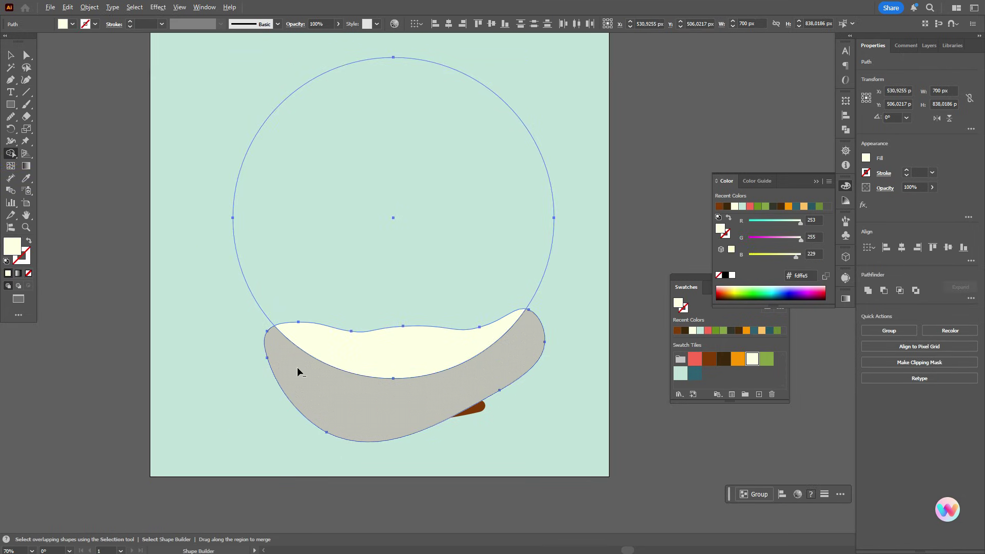
left_click(297, 374, "alt")
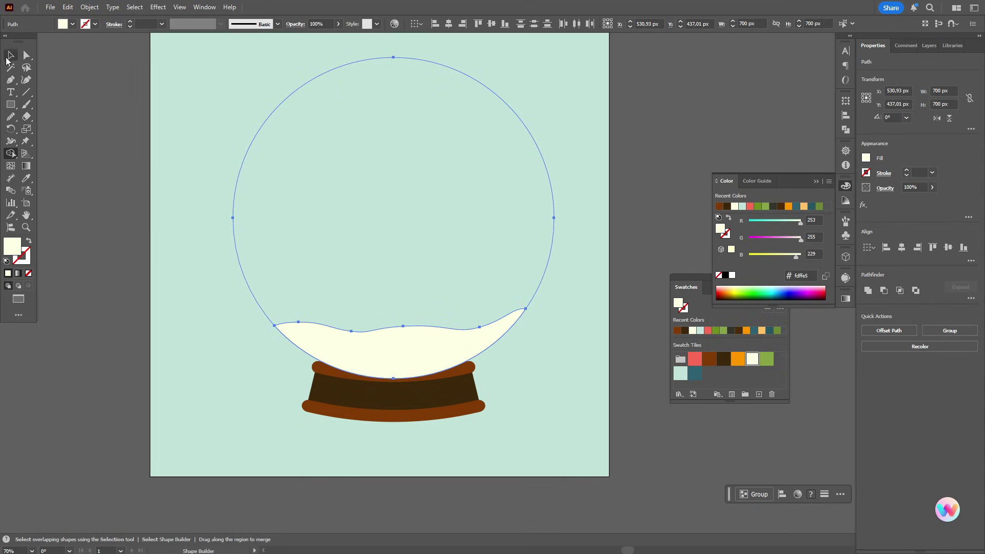
left_click(11, 55)
left_click(705, 185)
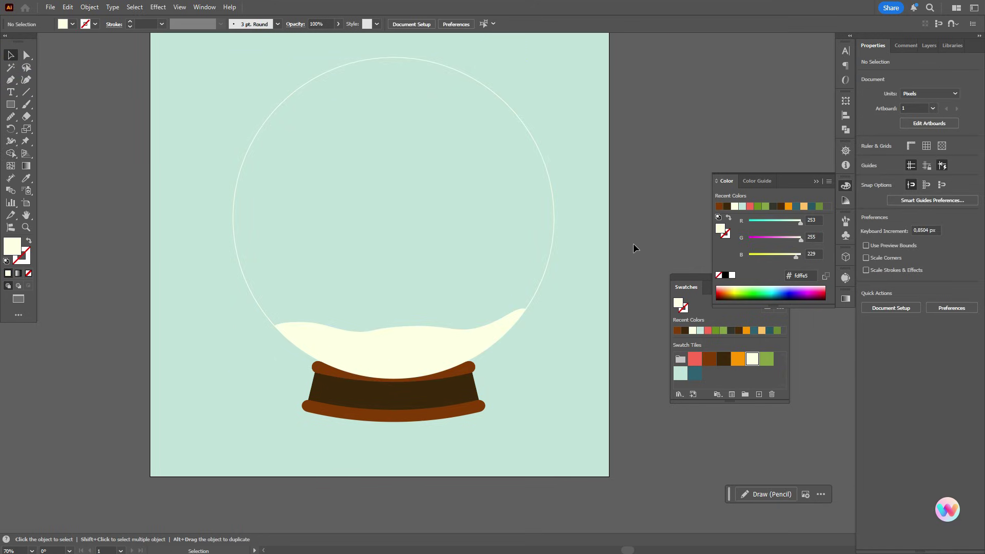
Bring the brown base group in front of the snow shape.
left_click(471, 381)
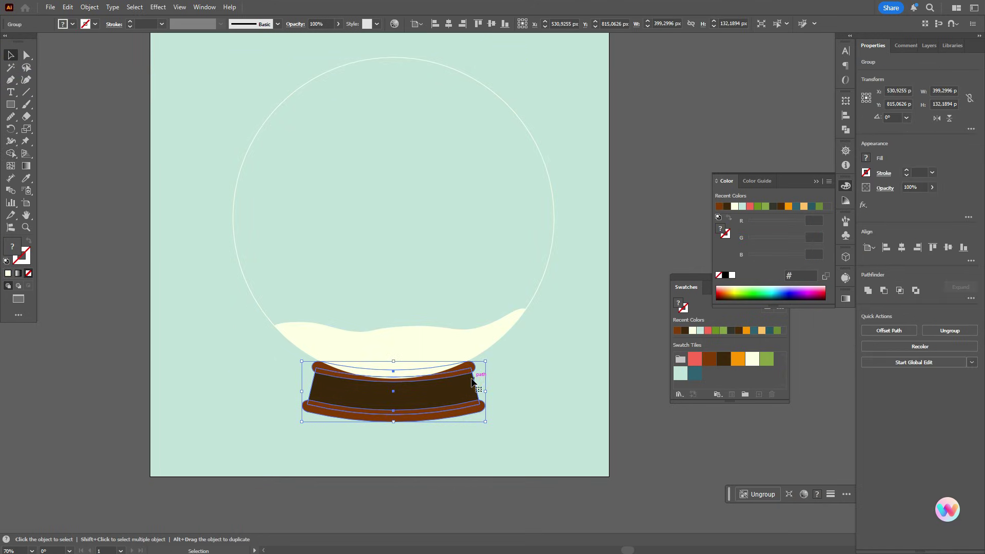
right_click(472, 380)
mouse_move(564, 326)
left_click(607, 327)
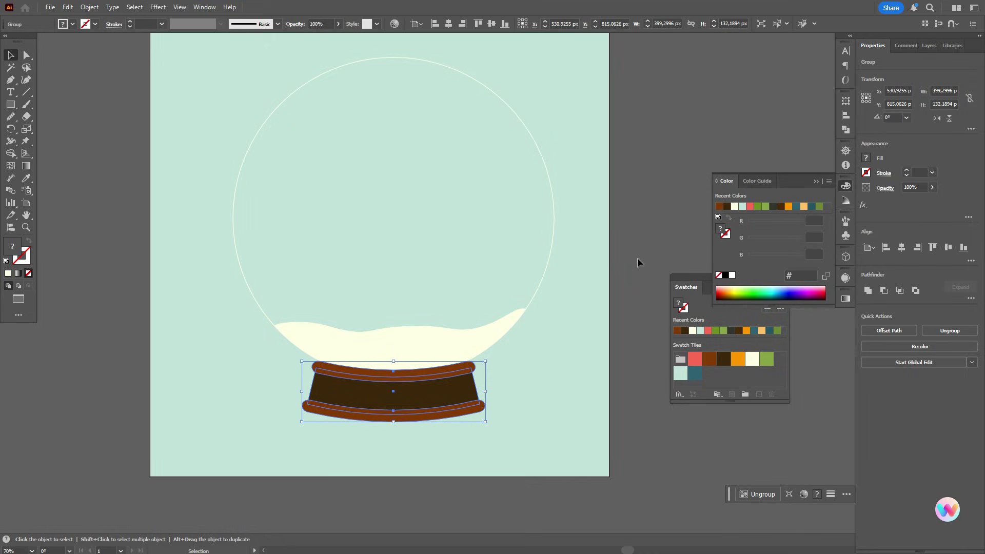
left_click(623, 272)
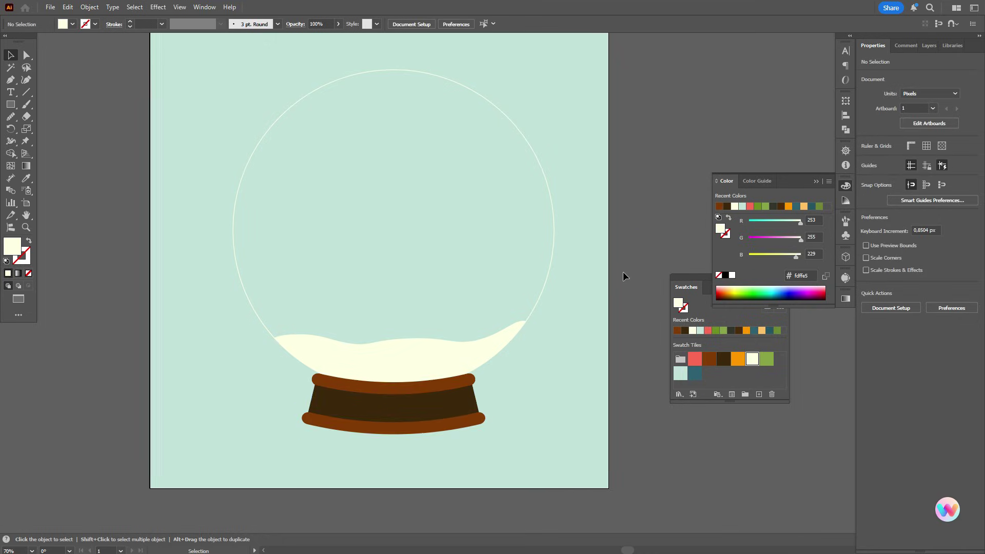
Select the circle outline and load the "Grain brush for tutorial Snowman" brush library from the snowball folder.
left_click(540, 286)
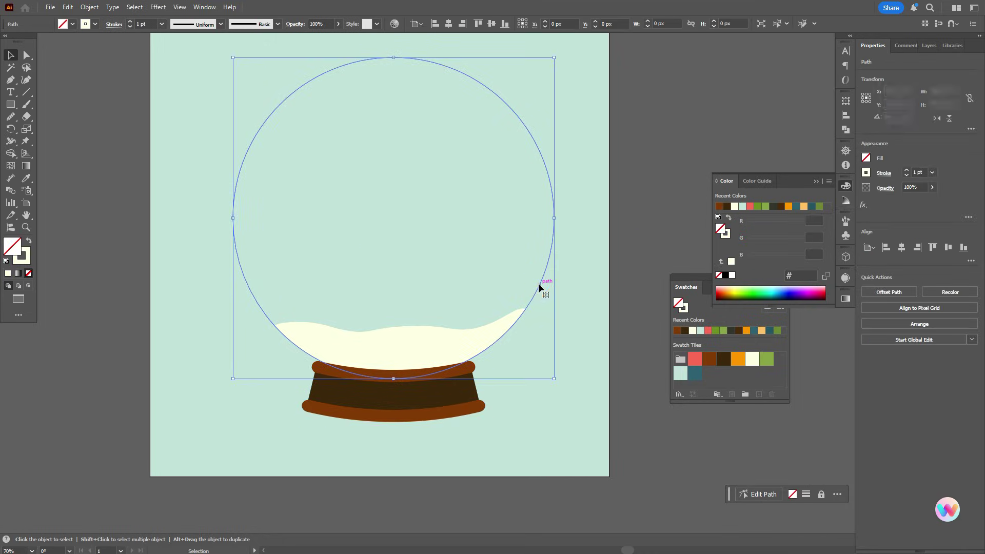
left_click(843, 221)
left_click(829, 216)
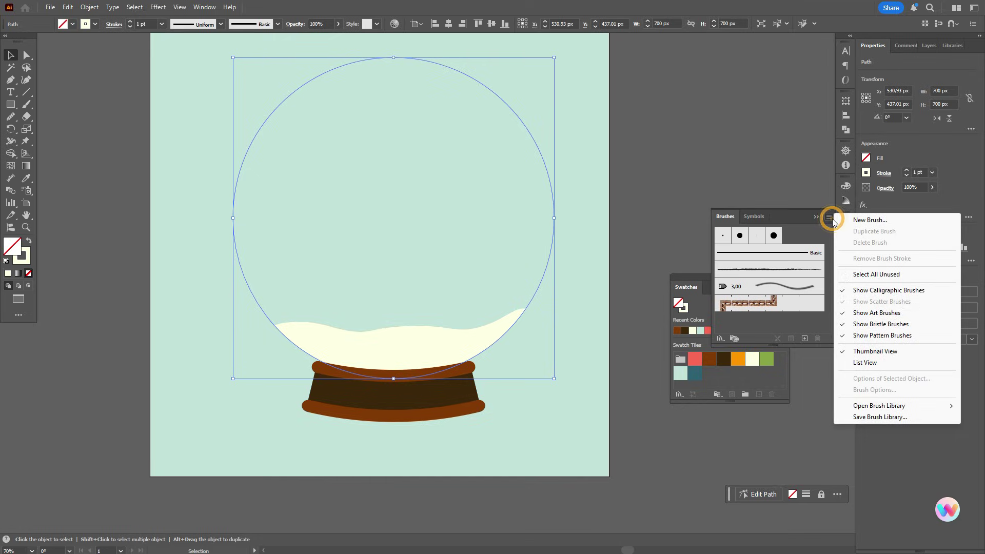
mouse_move(904, 407)
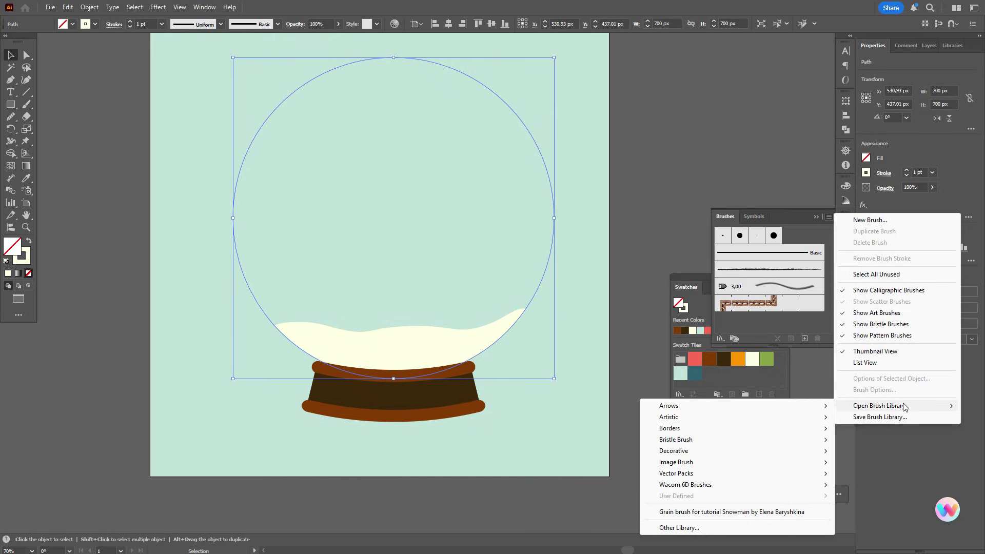
left_click(721, 527)
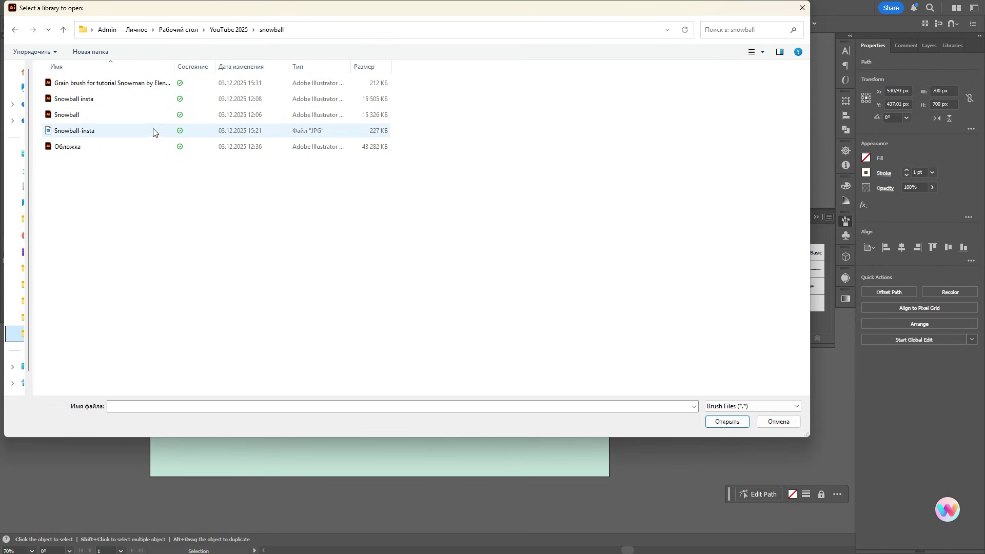
left_click(141, 85)
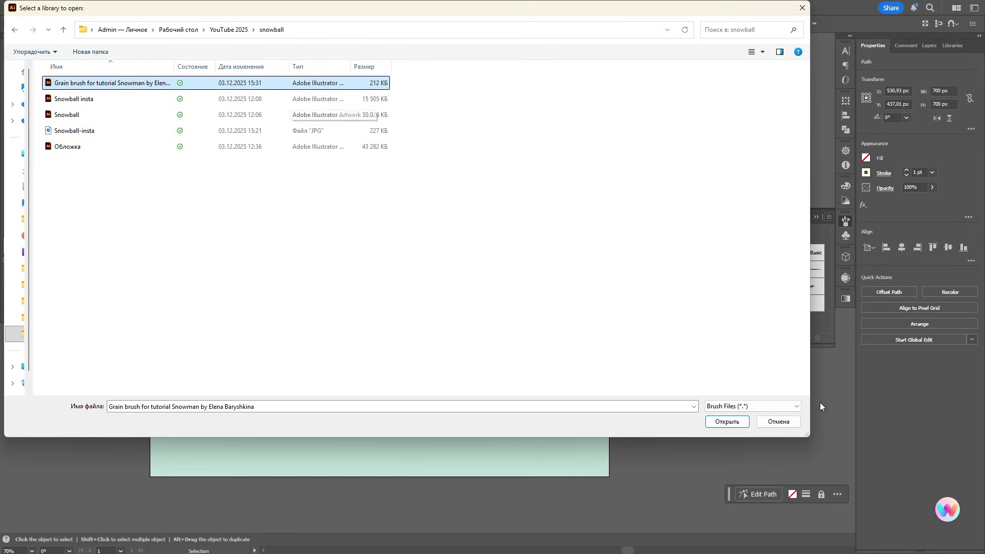
left_click(731, 422)
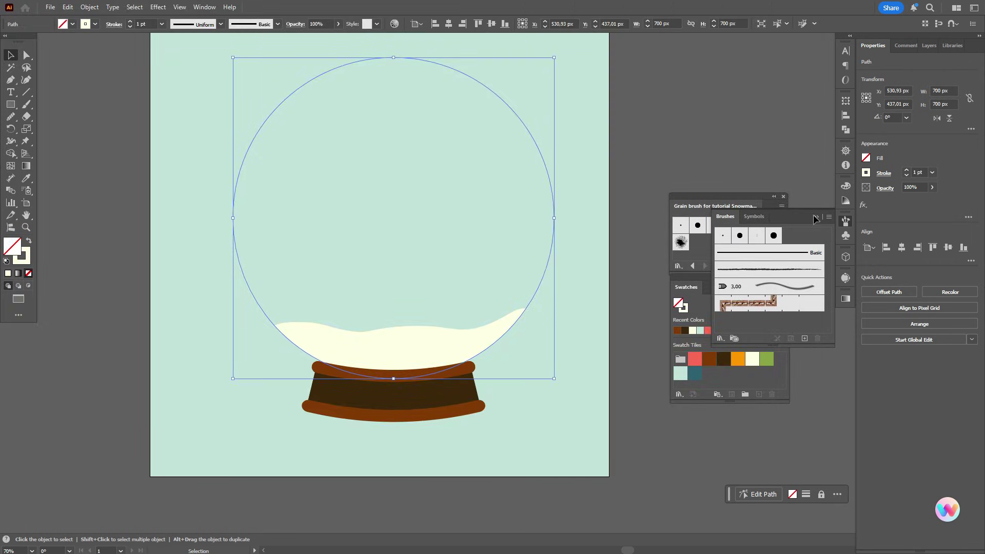
left_click(846, 223)
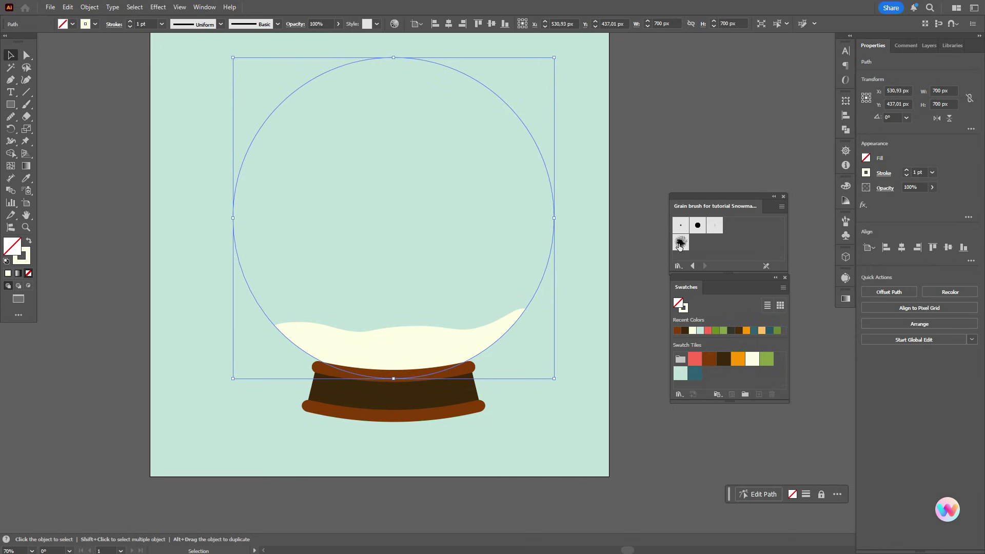
Apply the loaded library's grain brush to the circle's cream stroke and set the stroke weight to 1.5 pt.
left_click(24, 256)
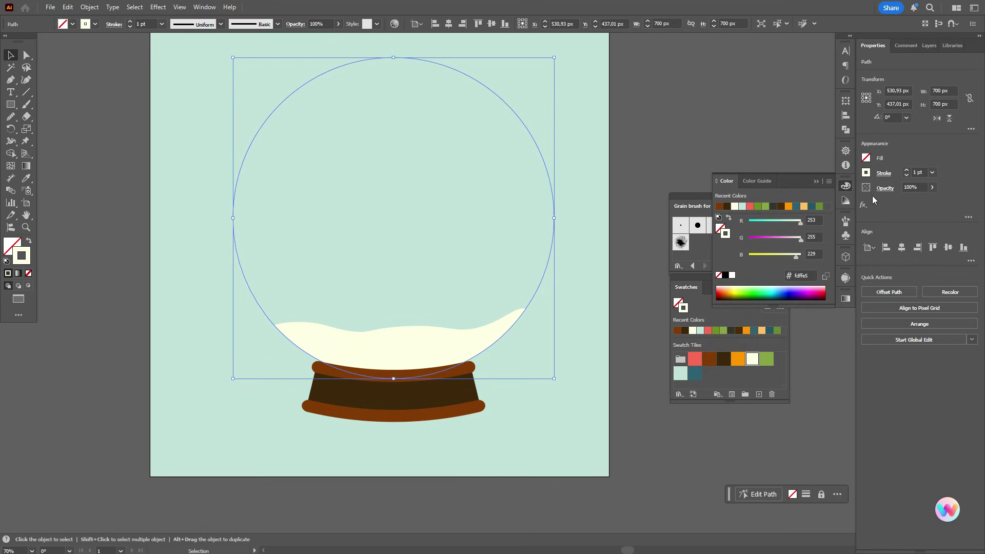
left_click(846, 186)
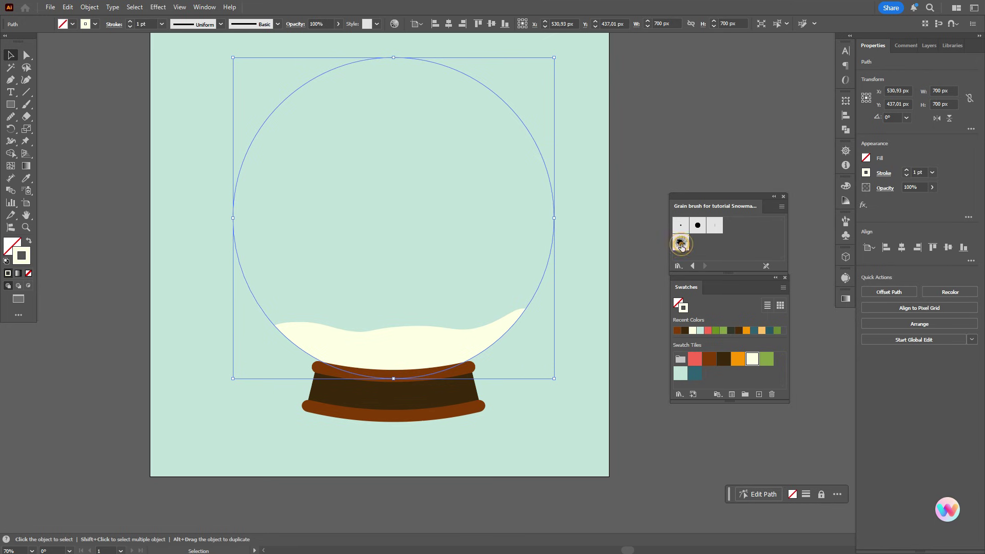
left_click(680, 244)
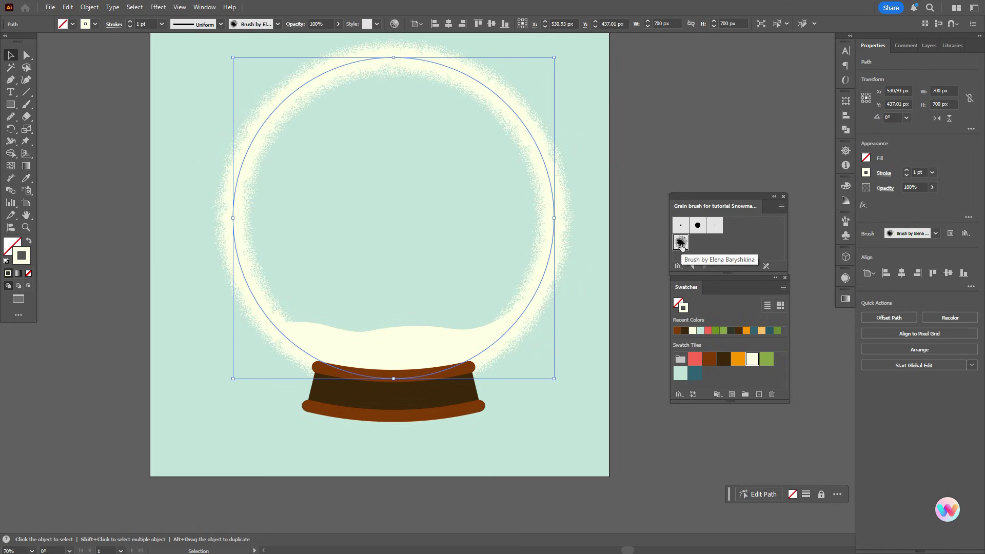
left_click(917, 172)
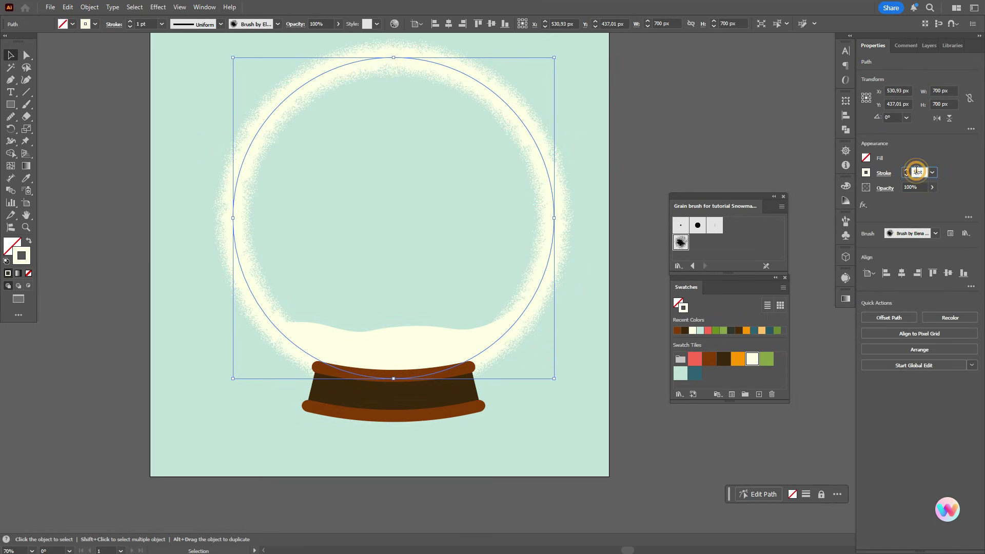
type("1,5")
key("Return")
left_click(679, 116)
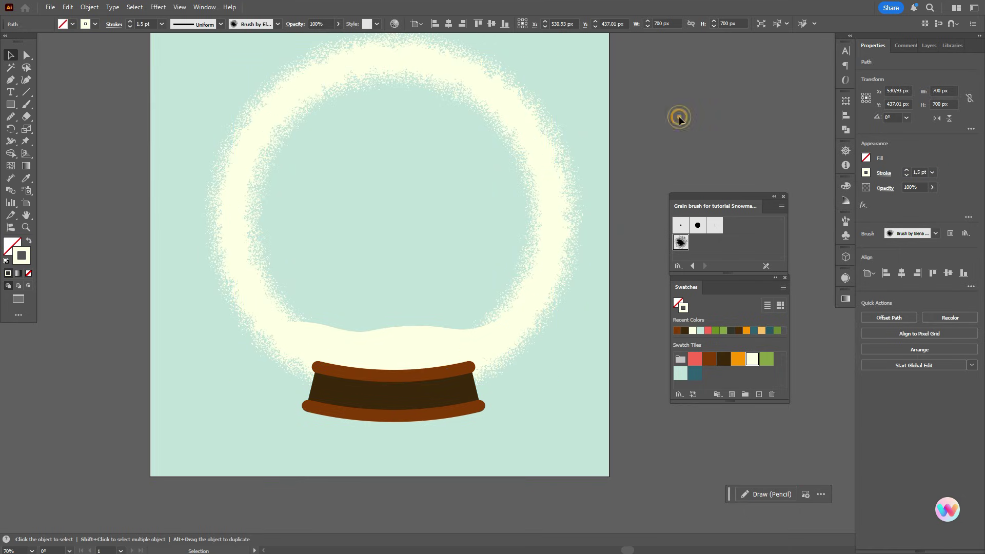
Place a copy of the grain-brushed circle directly over the original, undoing the trial move of the copy.
left_click(521, 123)
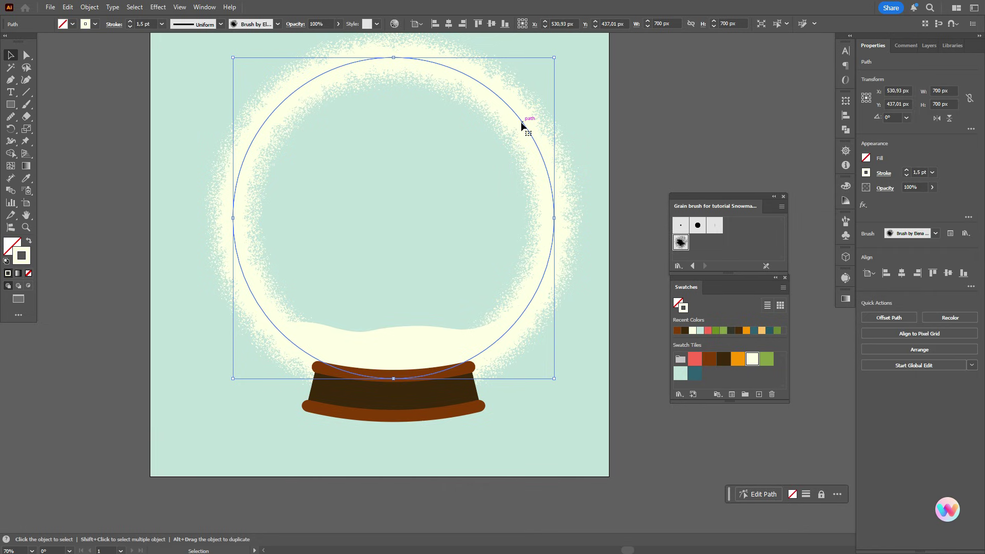
key("a")
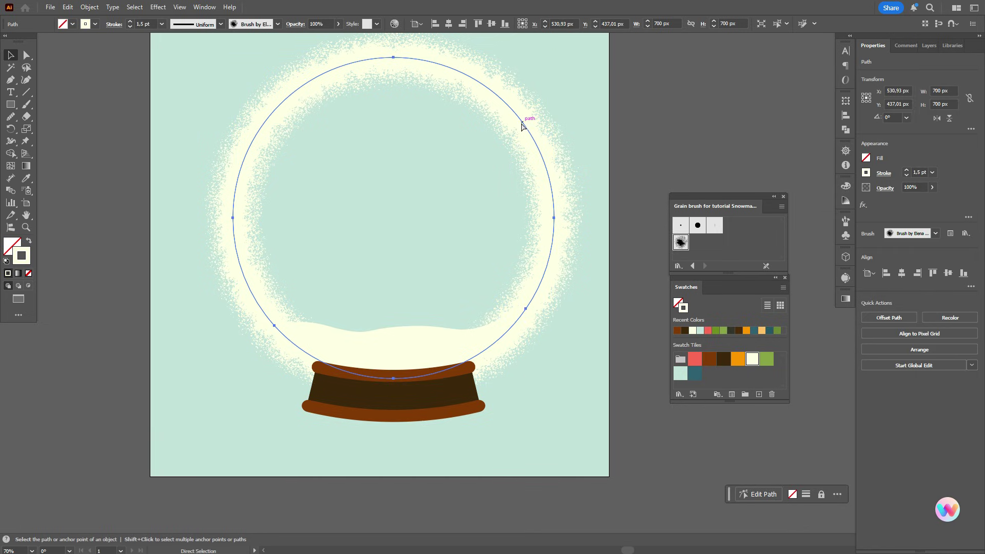
key("v")
left_click_drag(521, 125, 646, 158)
key("a")
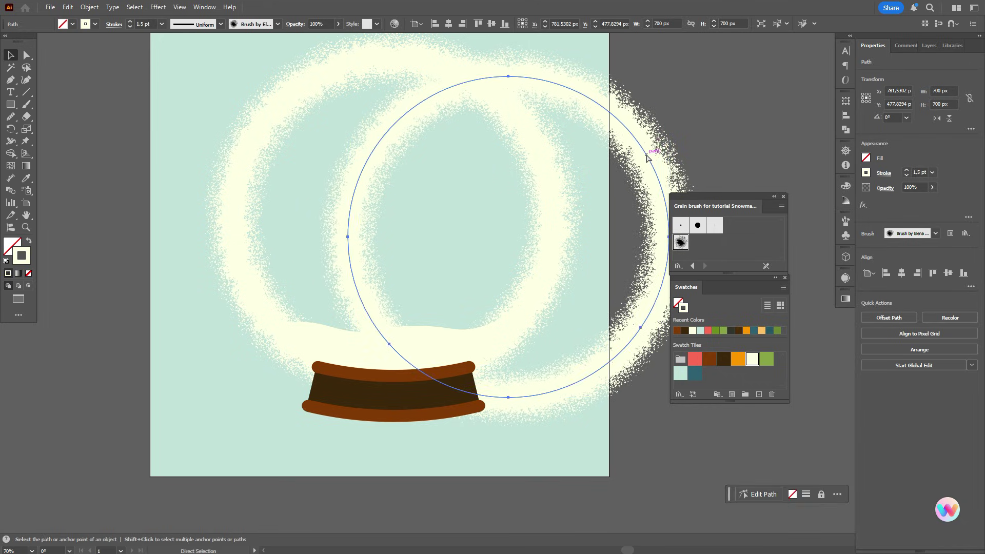
key("ctrl+z")
key("v")
Remove the stroke from the copied circle and bring it in front of all other objects.
left_click(29, 273)
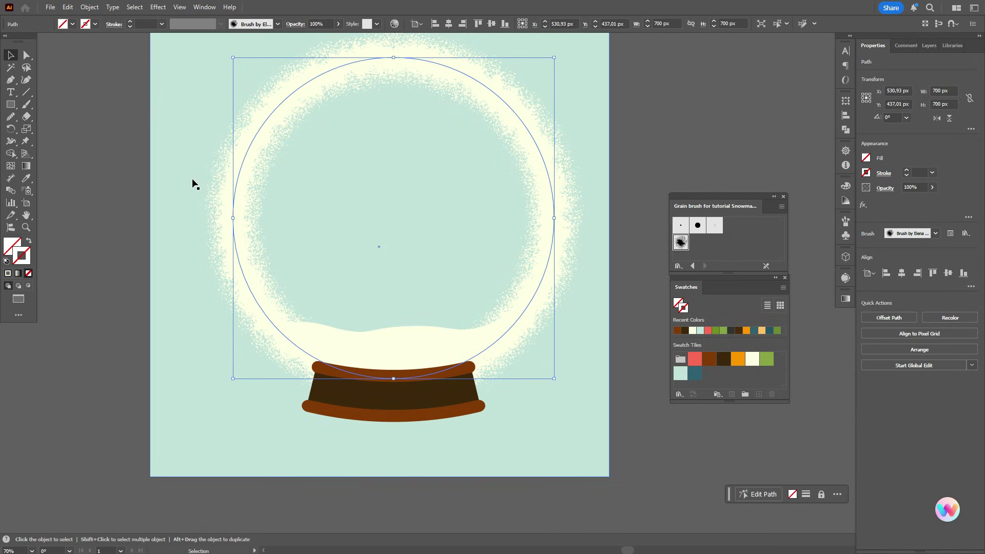
right_click(553, 205)
mouse_move(641, 478)
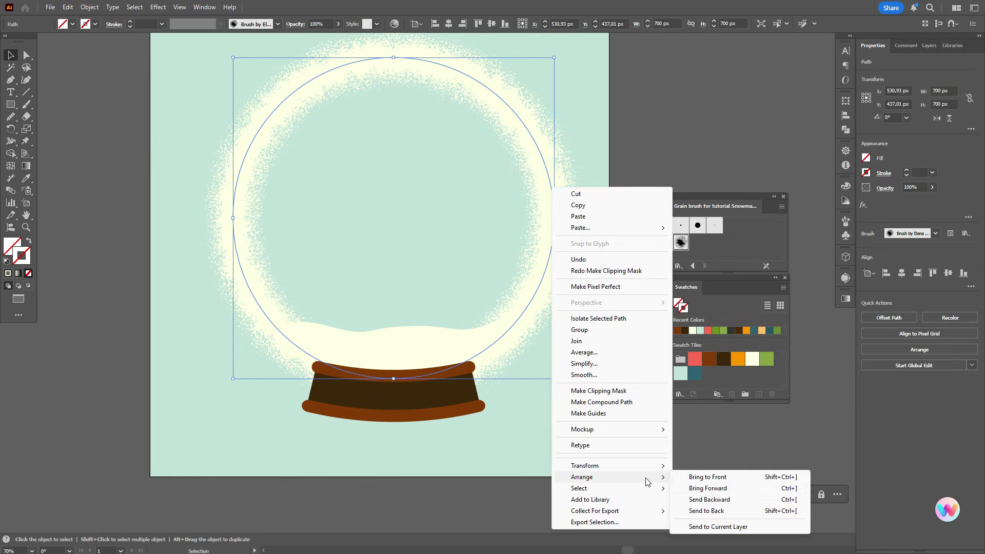
left_click(713, 477)
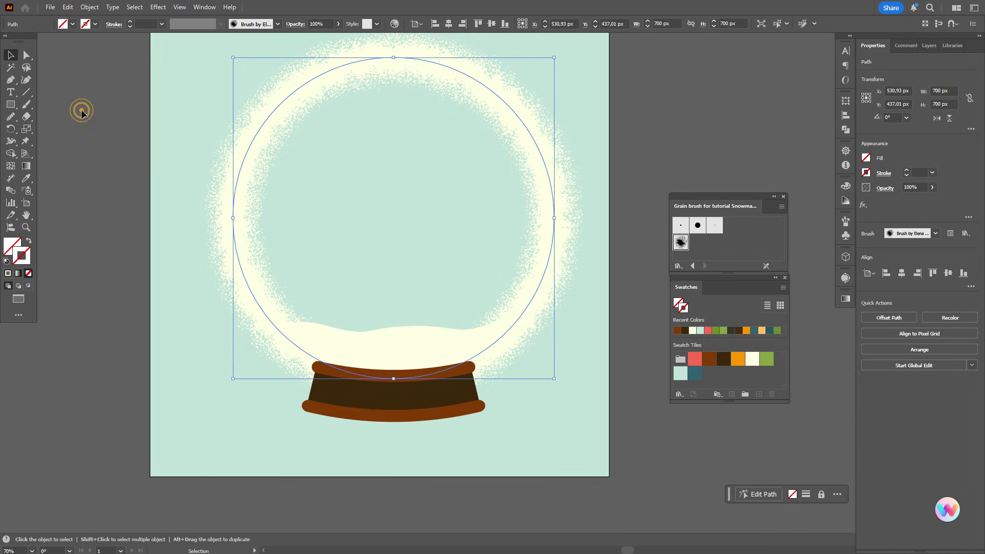
Make a clipping mask from the strokeless circle and the grain-brushed circle so the grain stays inside the globe.
left_click(607, 294, "shift")
left_click(582, 317, "shift")
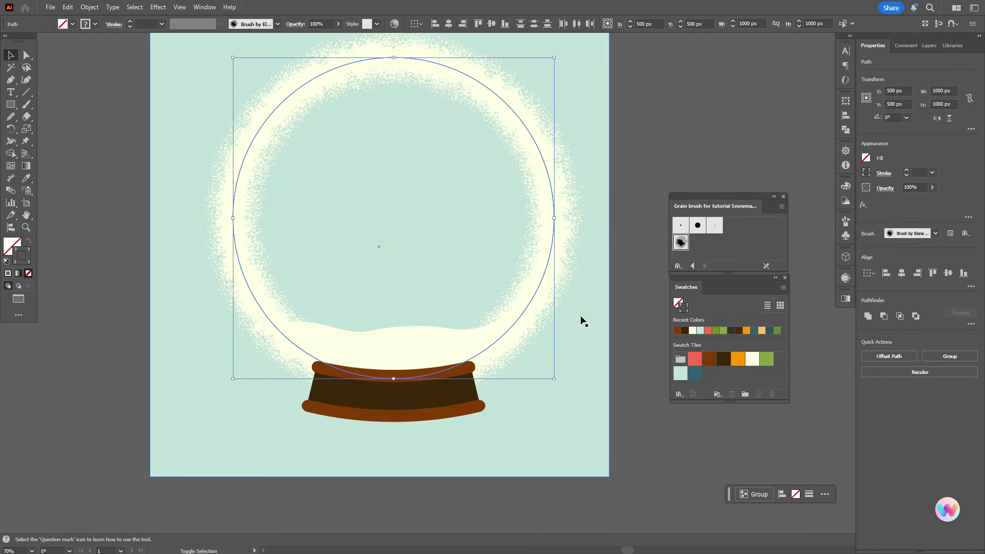
right_click(536, 250)
left_click(613, 393)
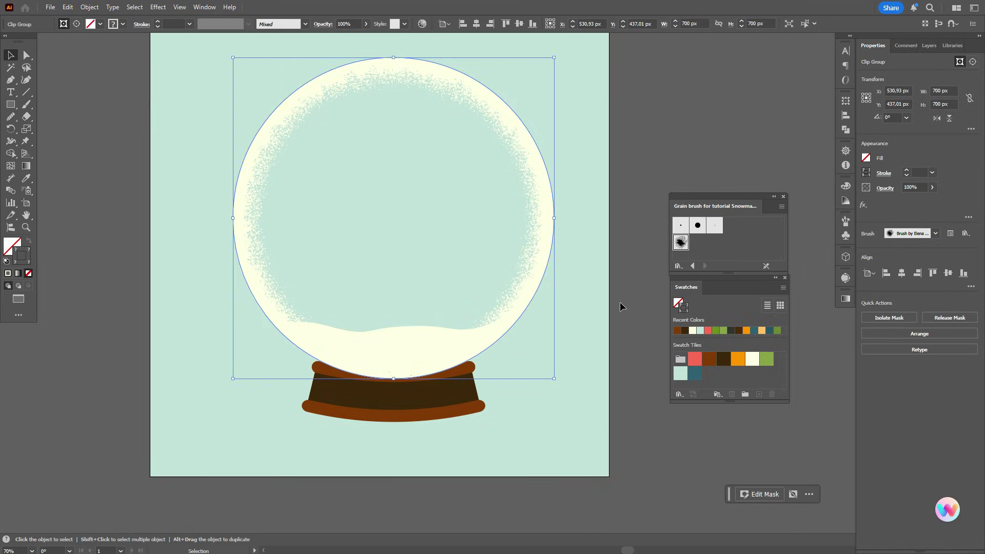
Bring the brown base group in front of the clipped globe and deselect it.
left_click(426, 405)
right_click(429, 407)
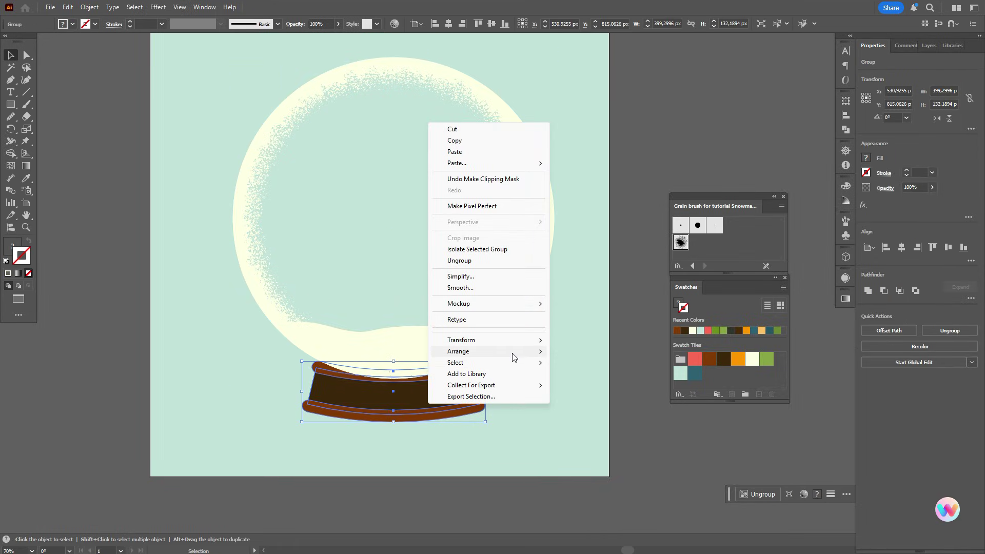
left_click(590, 349)
left_click(626, 342)
scroll(627, 338, "up", 3)
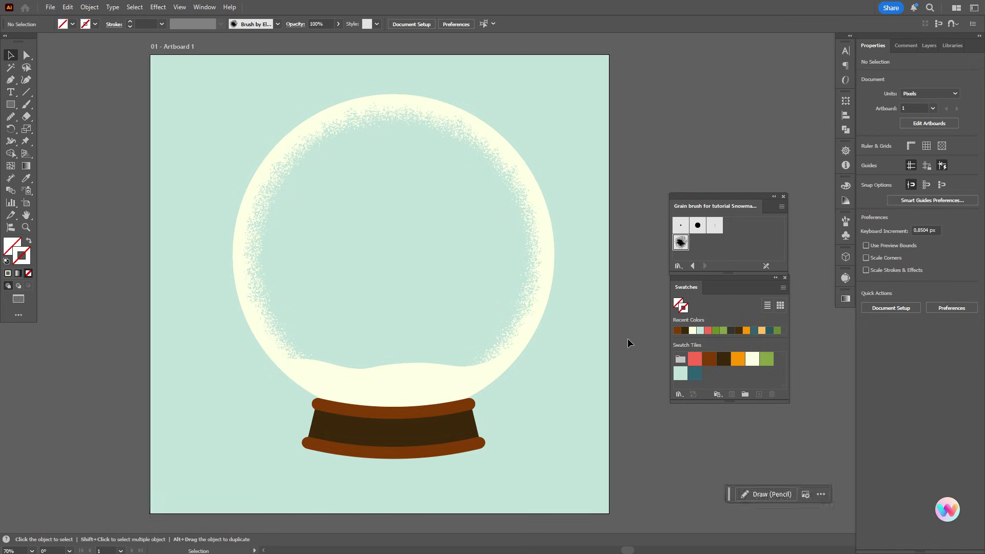
Set the drawing colours to the cream swatch as fill (fdffe5) with no stroke.
scroll(626, 338, "down", 2)
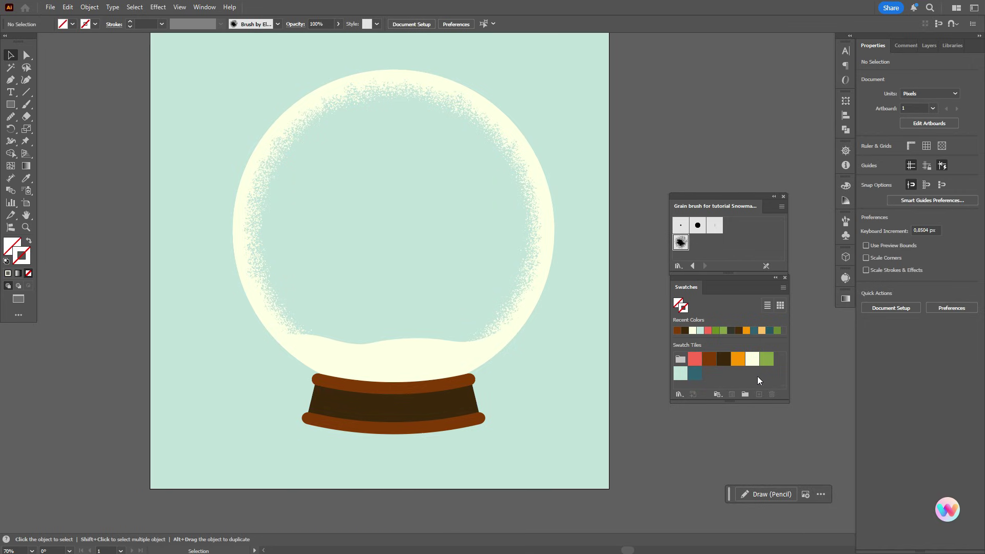
left_click(752, 359)
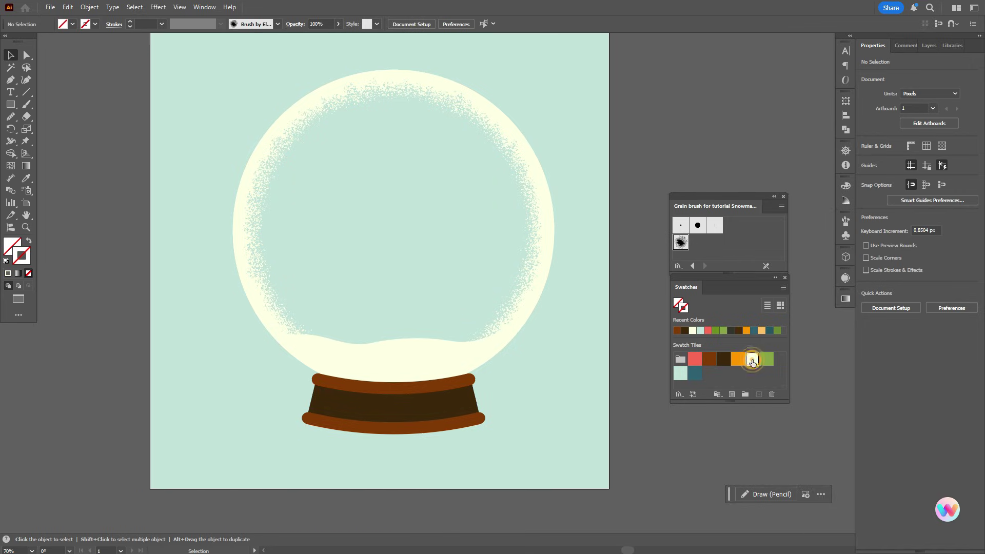
left_click(28, 242)
left_click(12, 246)
Create a 245 × 223 px cream ellipse and place it on the snow at the globe's horizontal centre as the snowman's body.
left_click(14, 107)
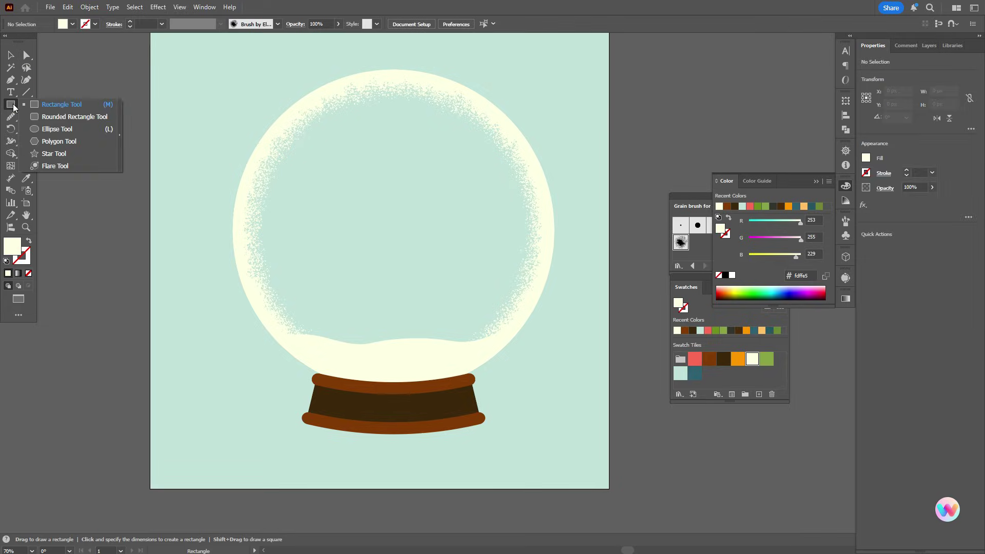
left_click(57, 129)
left_click(379, 251)
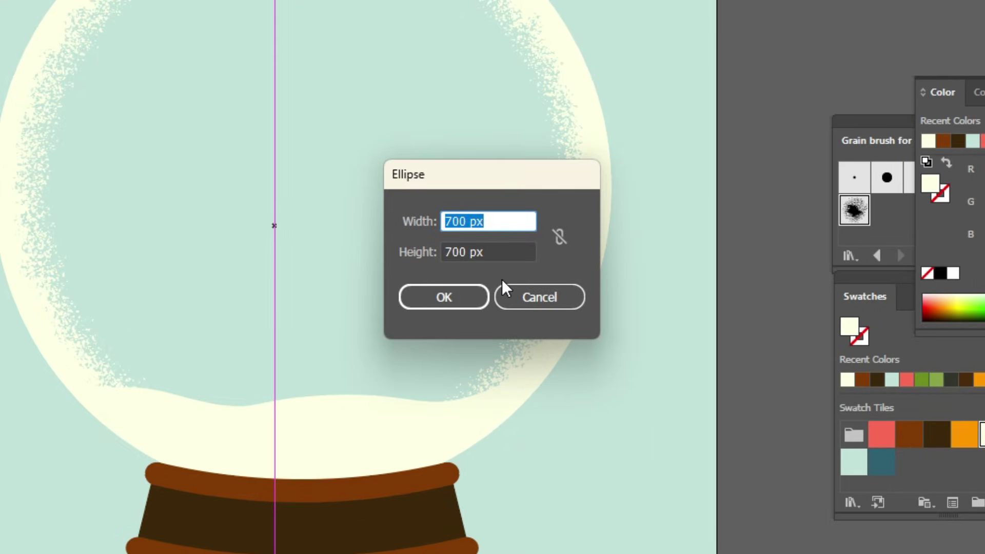
type("24")
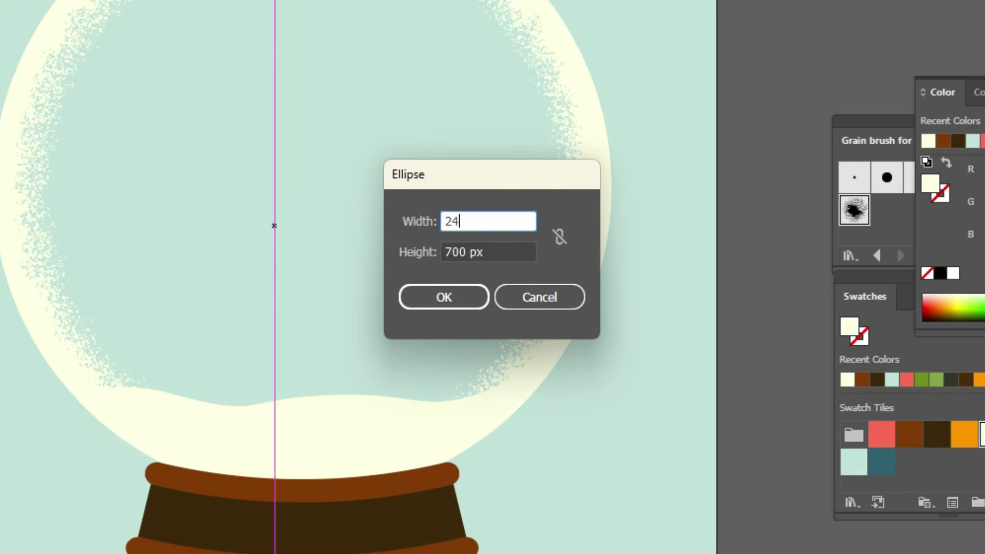
type("5")
key("Tab")
key("BackSpace")
type("223")
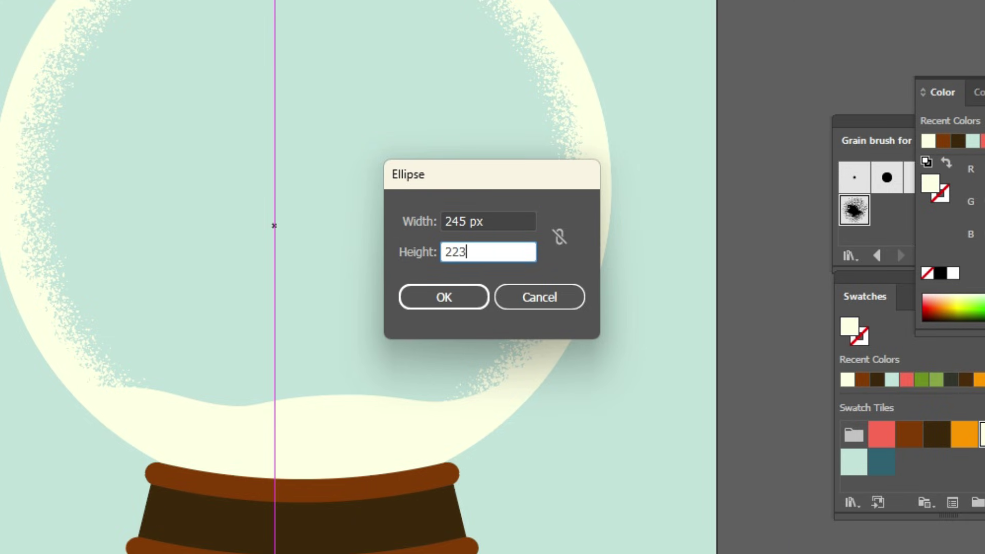
left_click(410, 299)
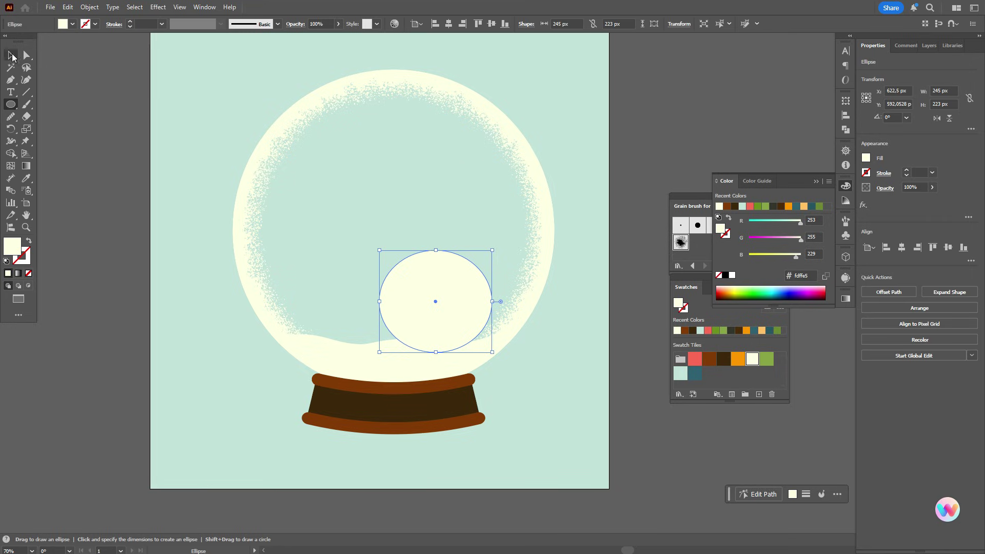
left_click(9, 56)
left_click_drag(432, 303, 403, 305)
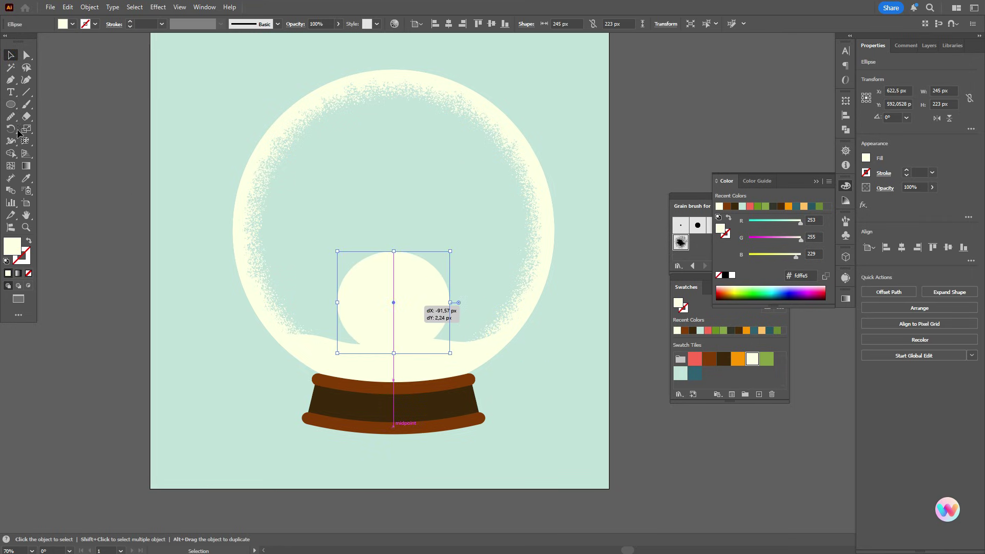
Create a 207 × 207 px cream circle and place it on the body ellipse, overlapping its upper edge, as the snowman's head.
left_click(11, 104)
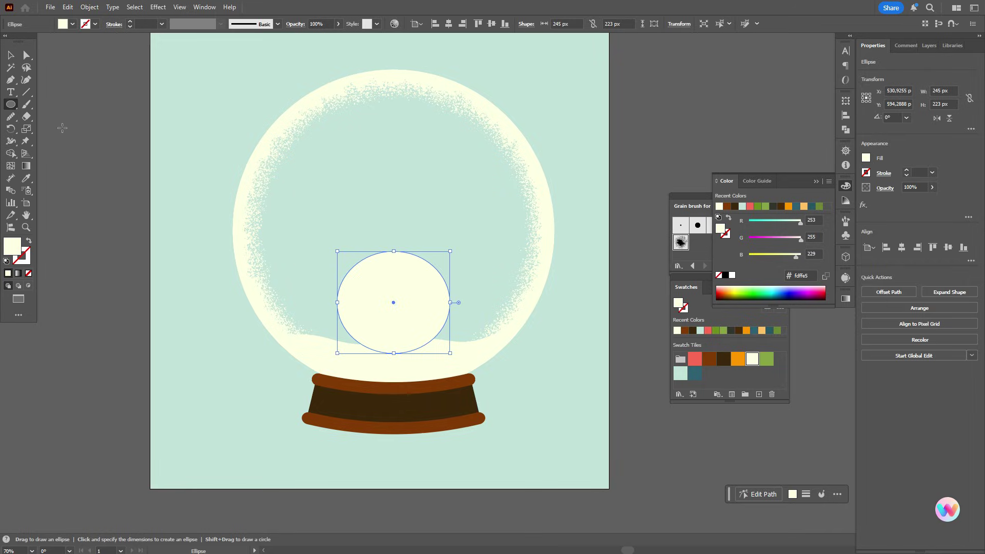
left_click(370, 190)
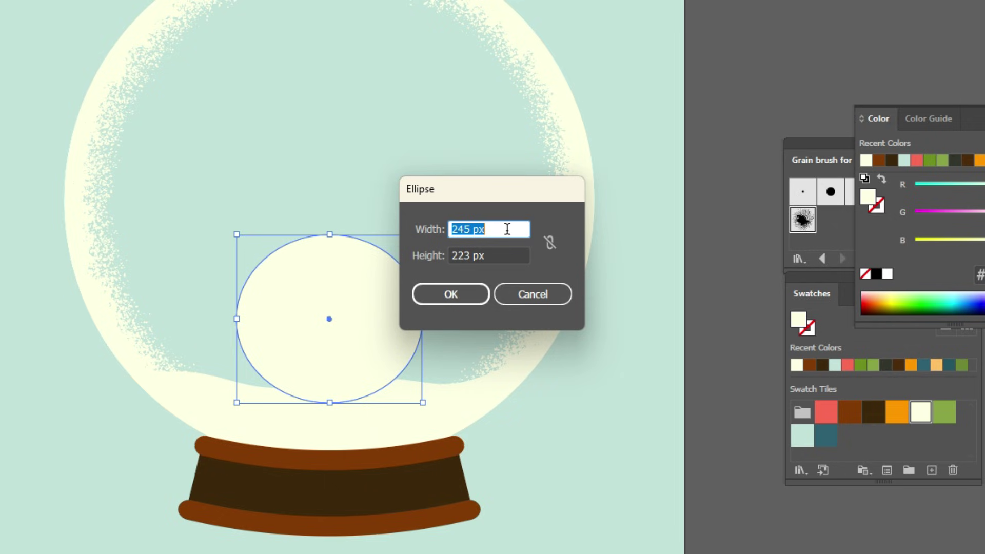
type("207")
key("Tab")
type("20")
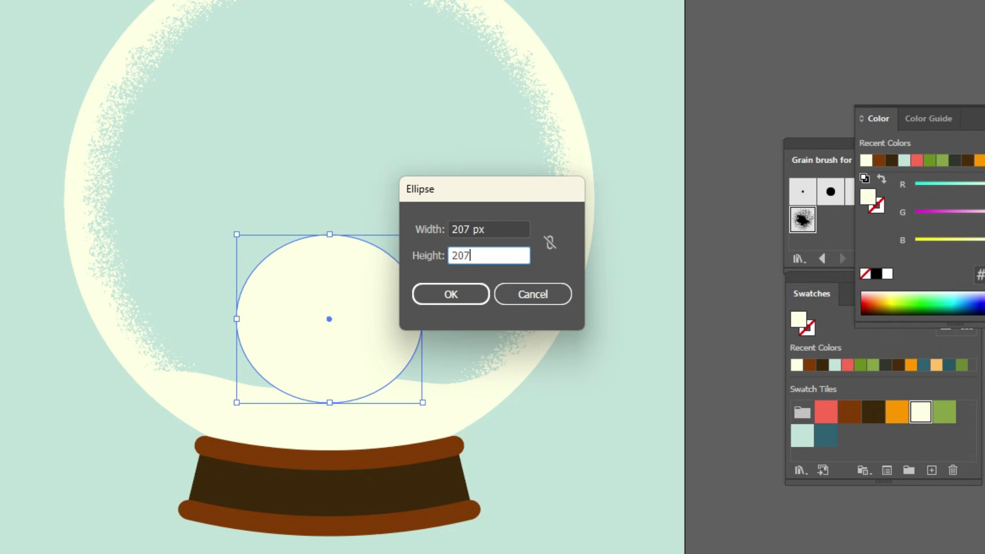
left_click(428, 302)
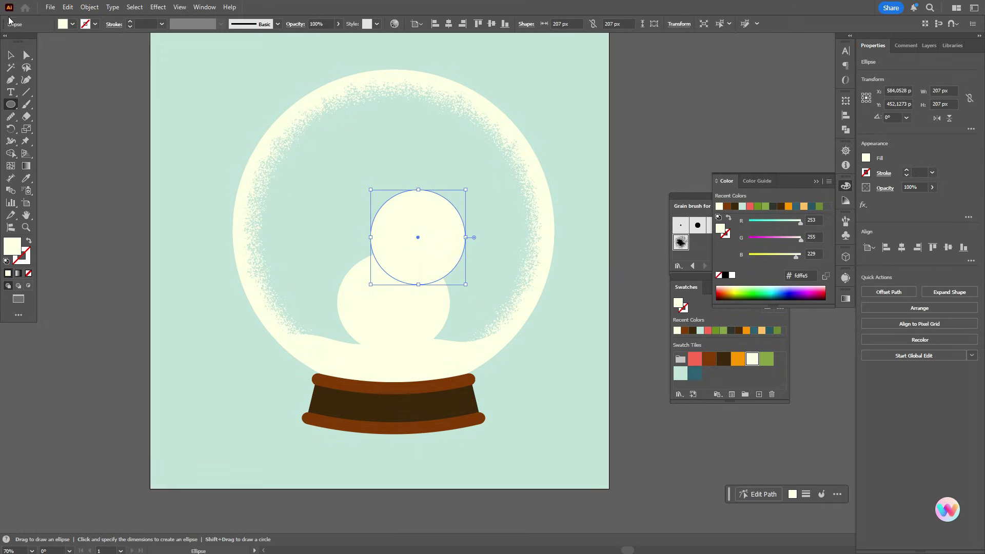
left_click(10, 55)
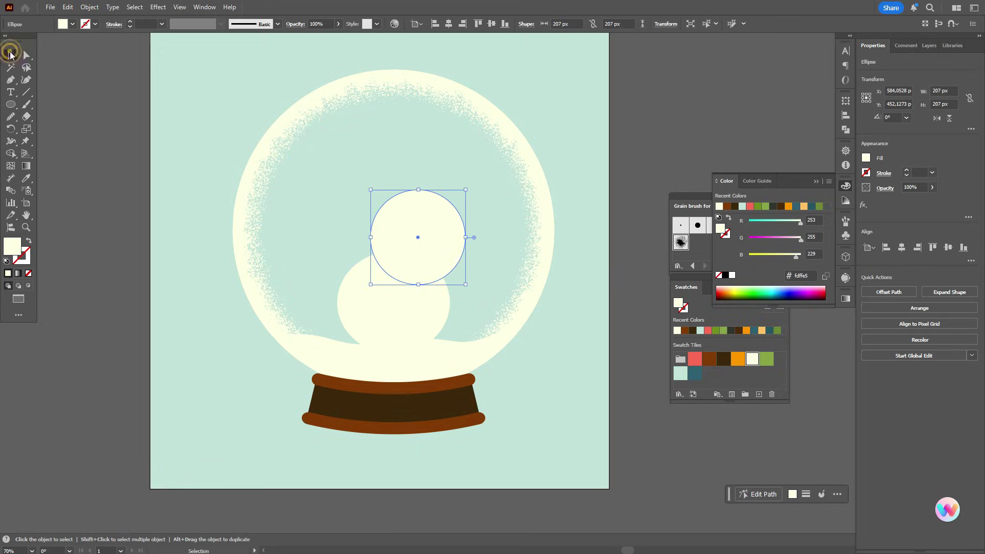
left_click_drag(428, 247, 402, 238)
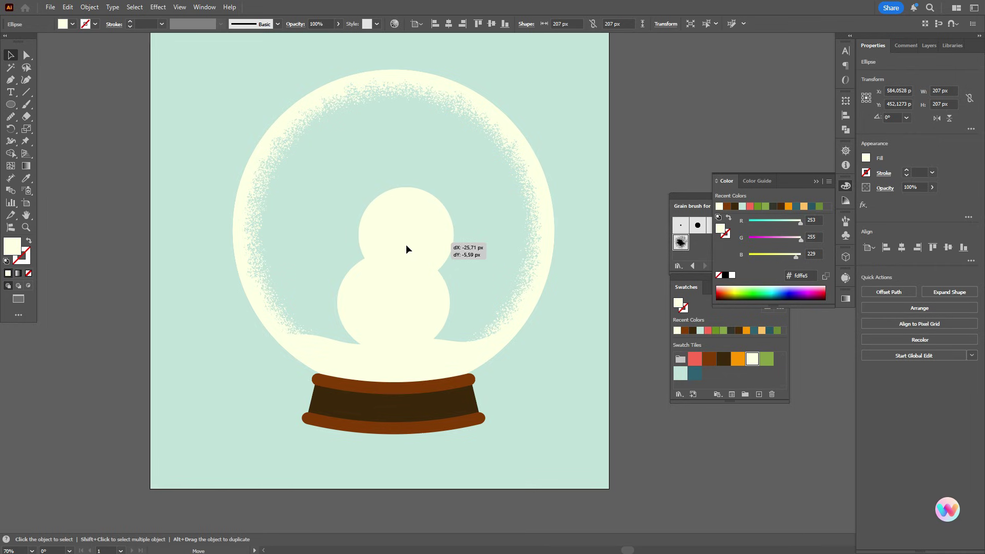
left_click_drag(429, 243, 417, 238)
Align the snowman's head and body to each other by their horizontal centres and deselect them.
left_click(440, 302, "shift")
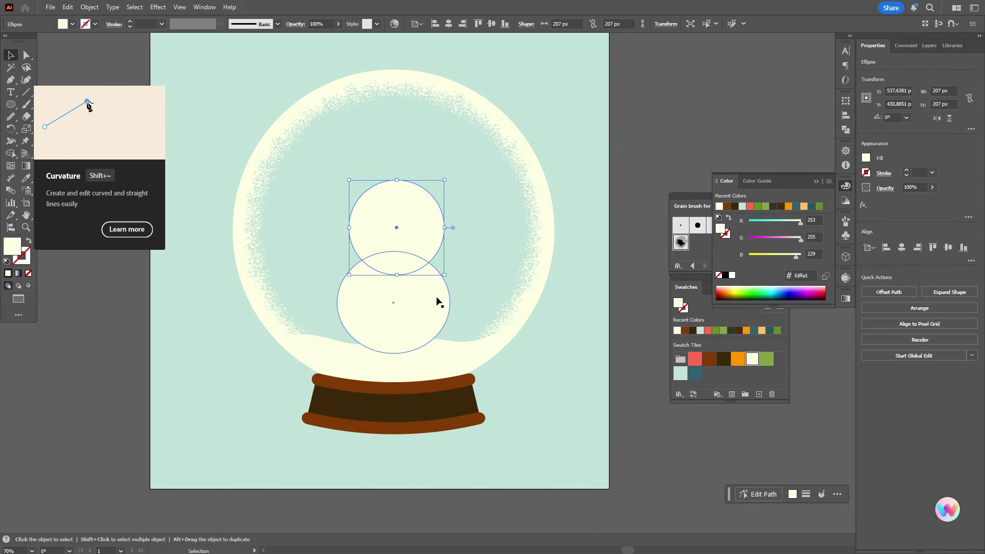
left_click(845, 115)
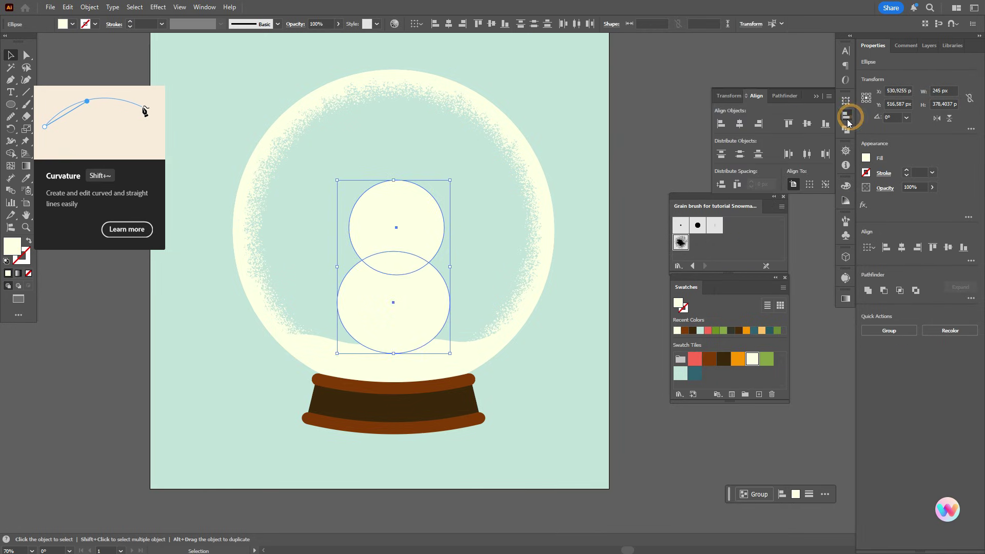
left_click(739, 123)
left_click(672, 142)
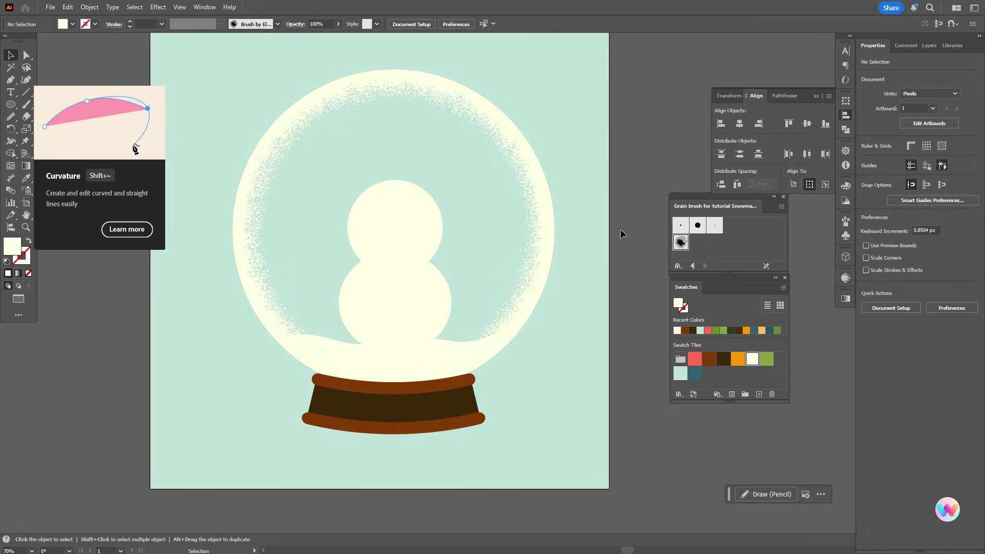
left_click(414, 353)
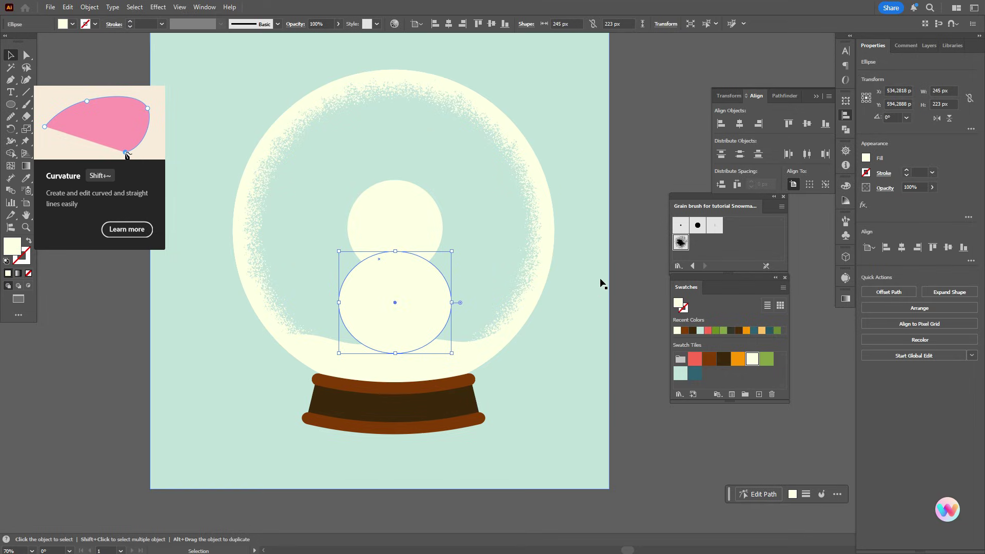
left_click(636, 257)
Draw a flat ellipse about 221 × 43 px at the snowman's bottom edge and bring the head and body in front of it.
left_click(10, 104)
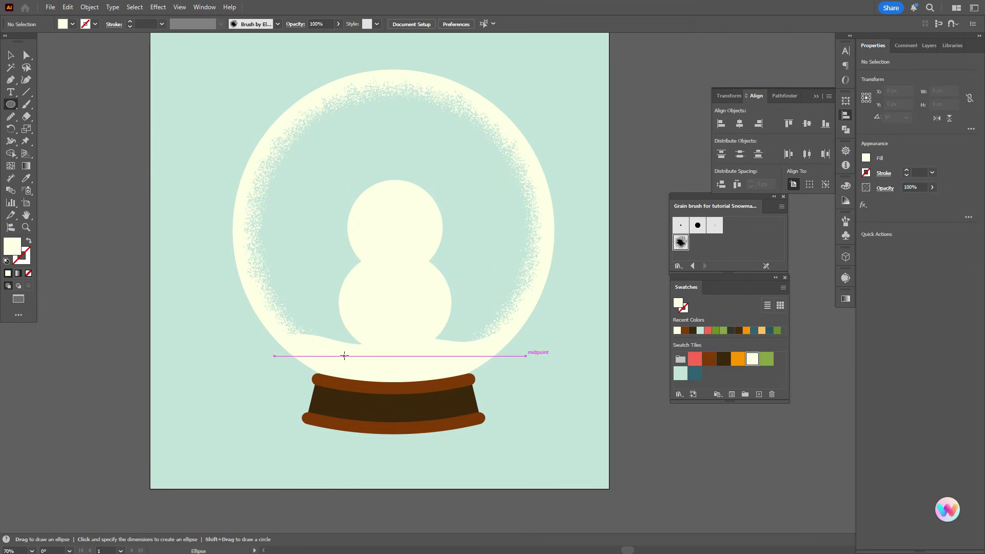
left_click_drag(343, 343, 447, 362)
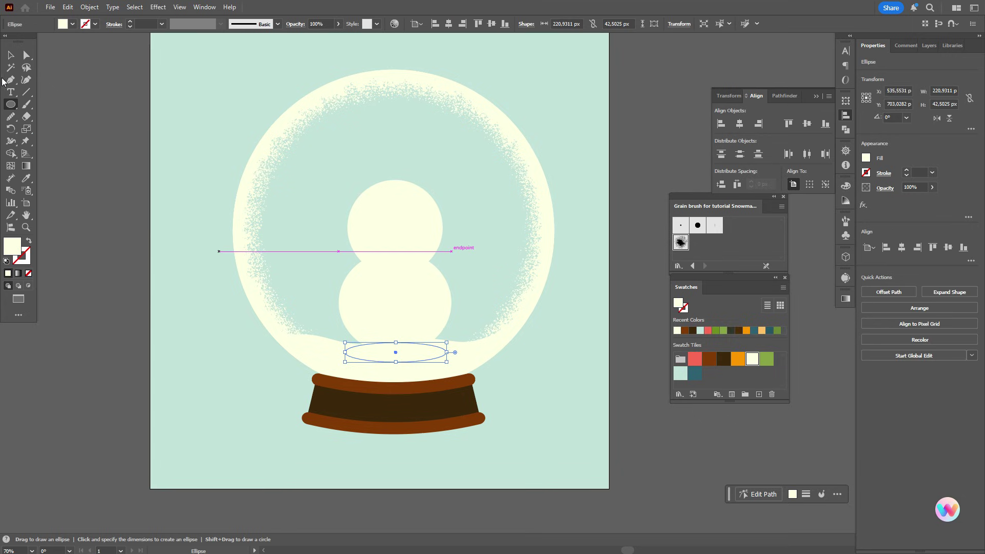
left_click(11, 55)
left_click(417, 281)
left_click(420, 217, "shift")
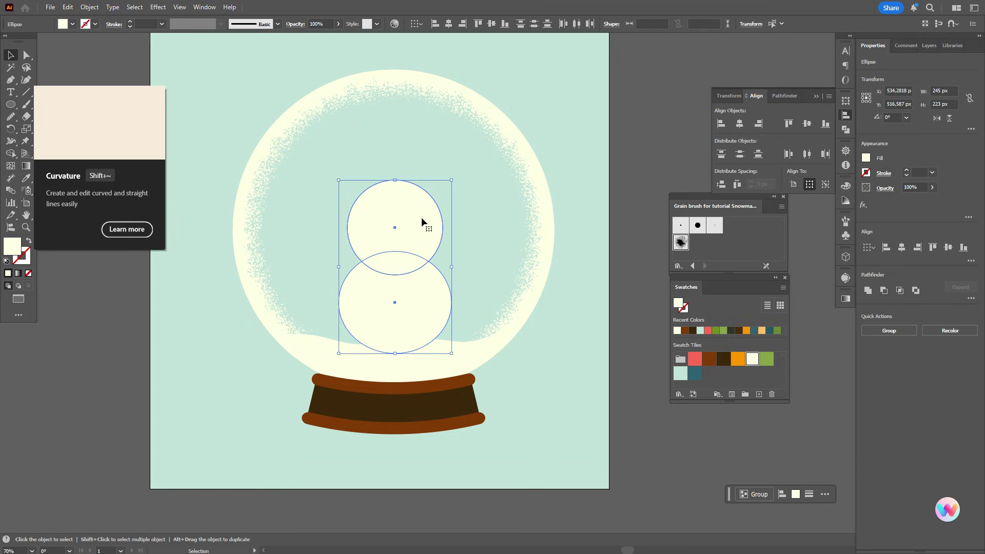
right_click(422, 222)
mouse_move(502, 429)
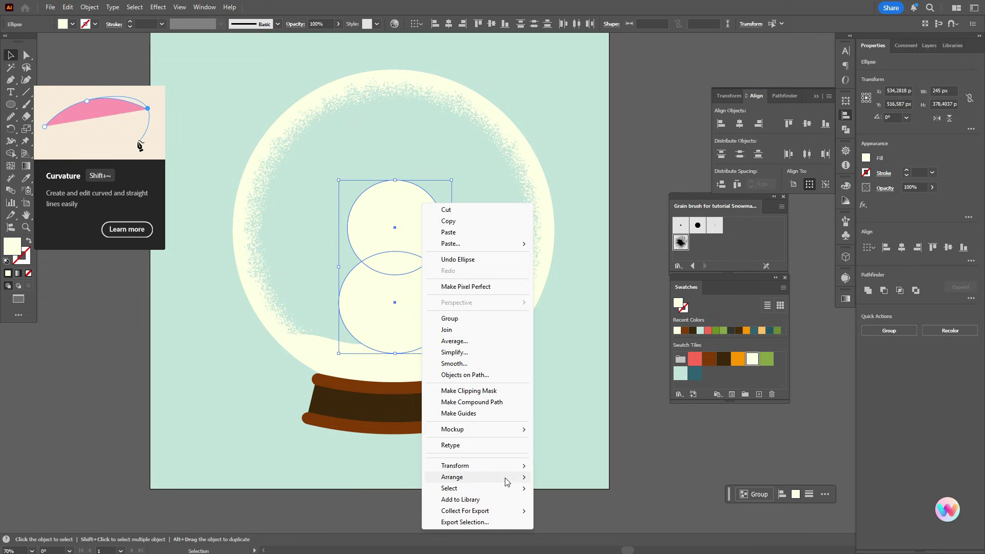
mouse_move(507, 477)
left_click(568, 479)
Fill the flat ellipse under the snowman with the darker cream colour e9eace as a shadow.
left_click(378, 362)
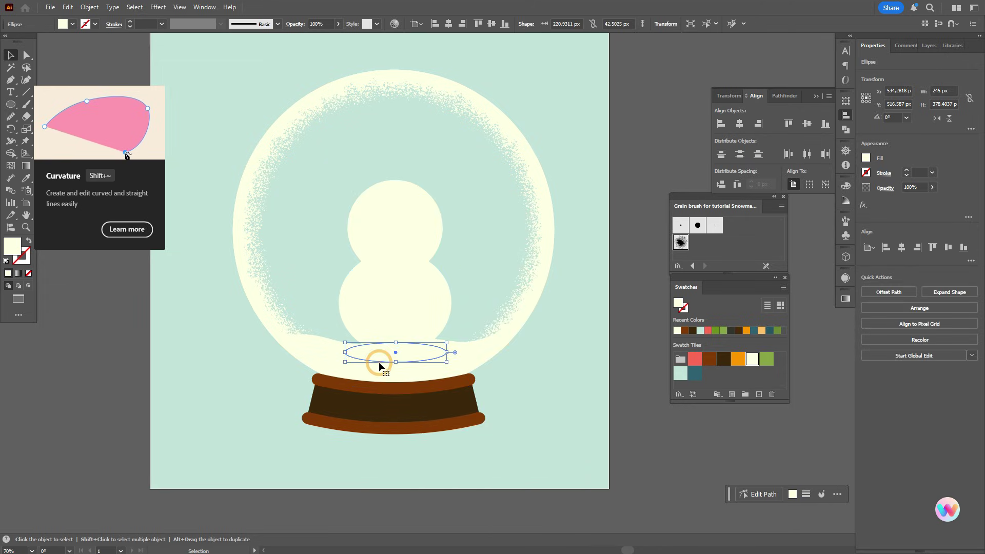
double_click(13, 245)
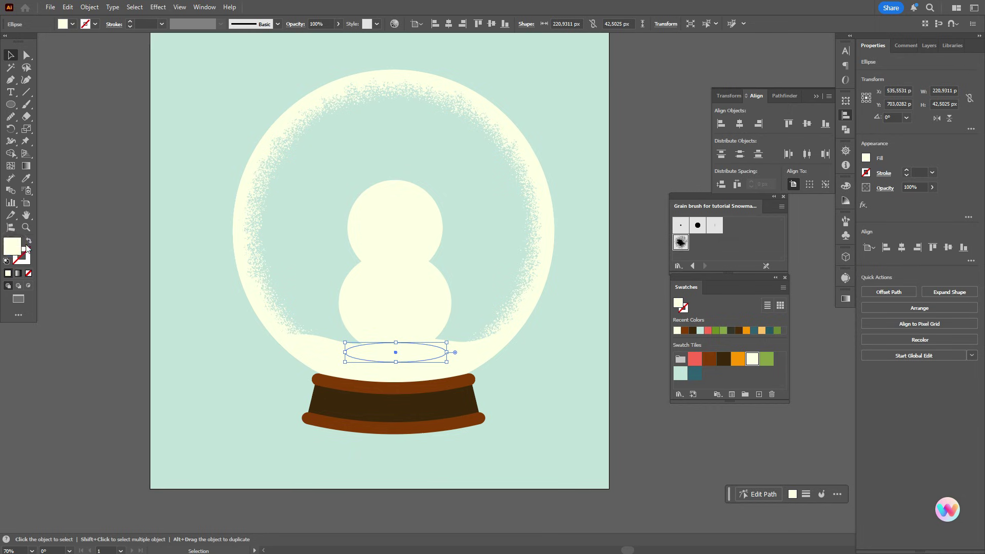
left_click_drag(681, 290, 683, 293)
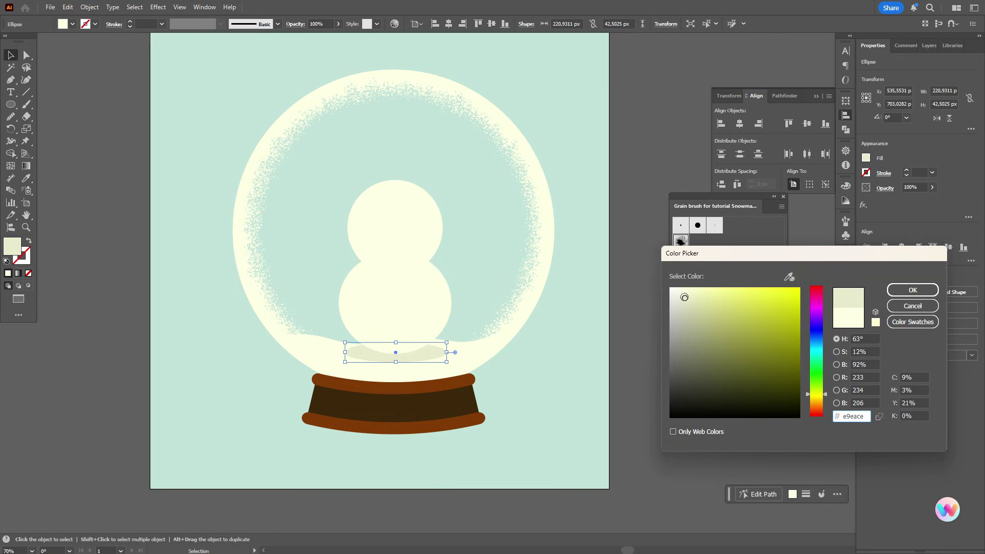
left_click(910, 289)
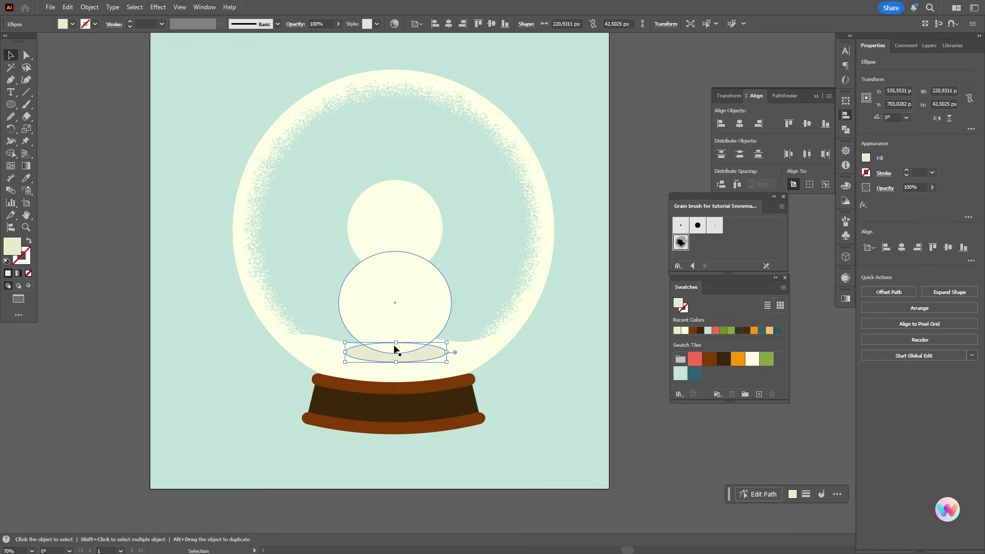
Reduce the shadow ellipse's height to about 32 px and nudge it slightly upward beneath the snowman's body.
left_click_drag(394, 345, 396, 347)
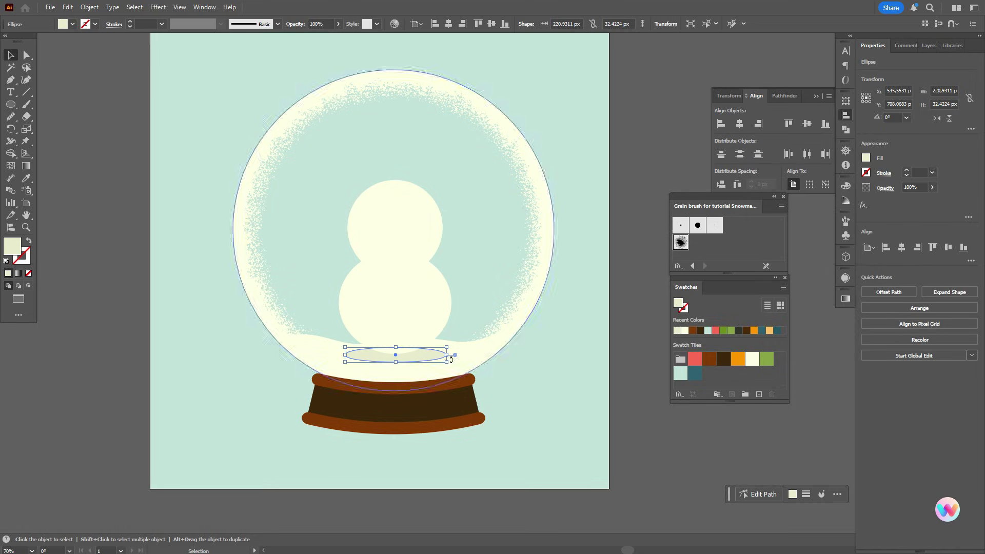
key("Up")
key("Up")
key("Up")
key("Up")
key("Up")
key("Up")
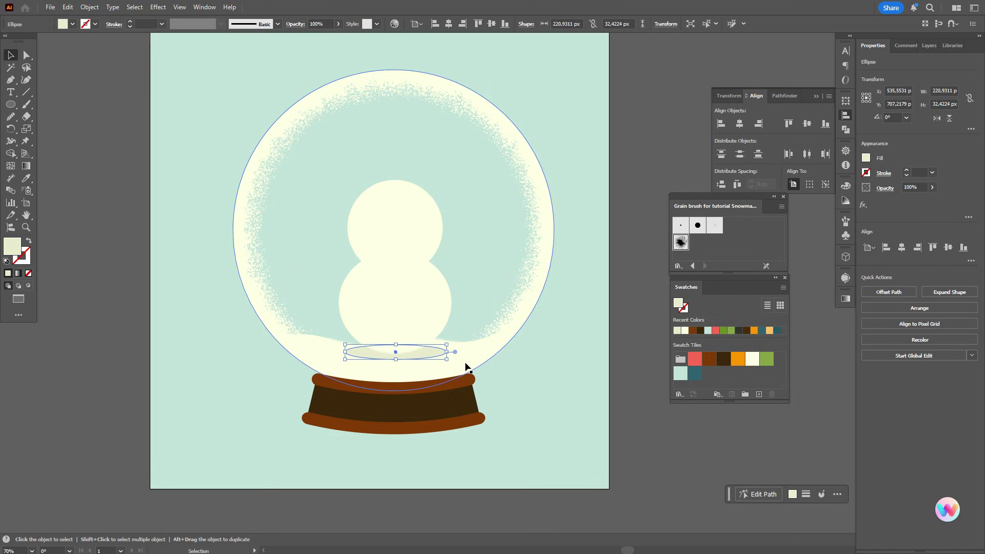
Flatten the shadow ellipse to about 26 px high and move the snowman with its shadow slightly lower into the snow.
left_click_drag(396, 344, 397, 349)
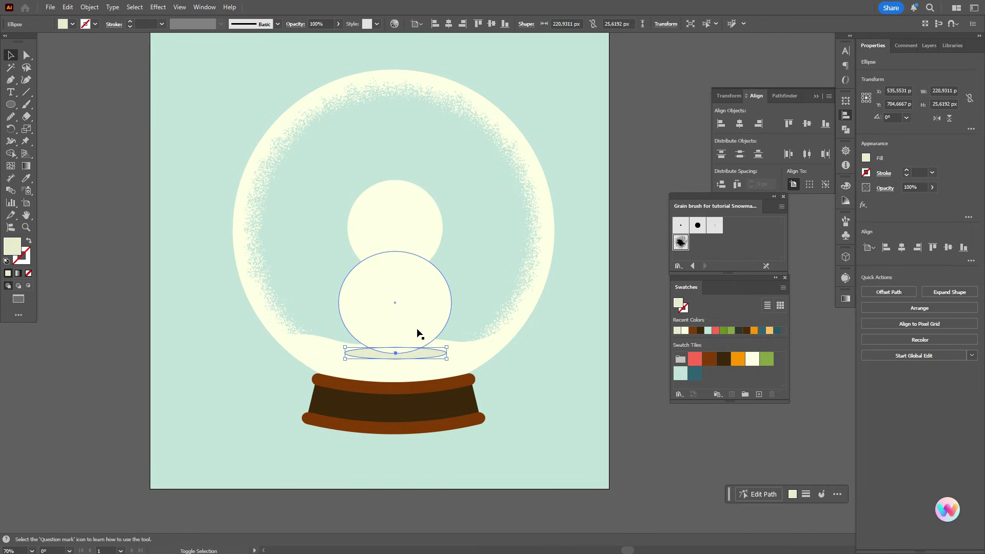
left_click(417, 322, "shift")
left_click(410, 223, "shift")
left_click_drag(409, 308, 410, 315)
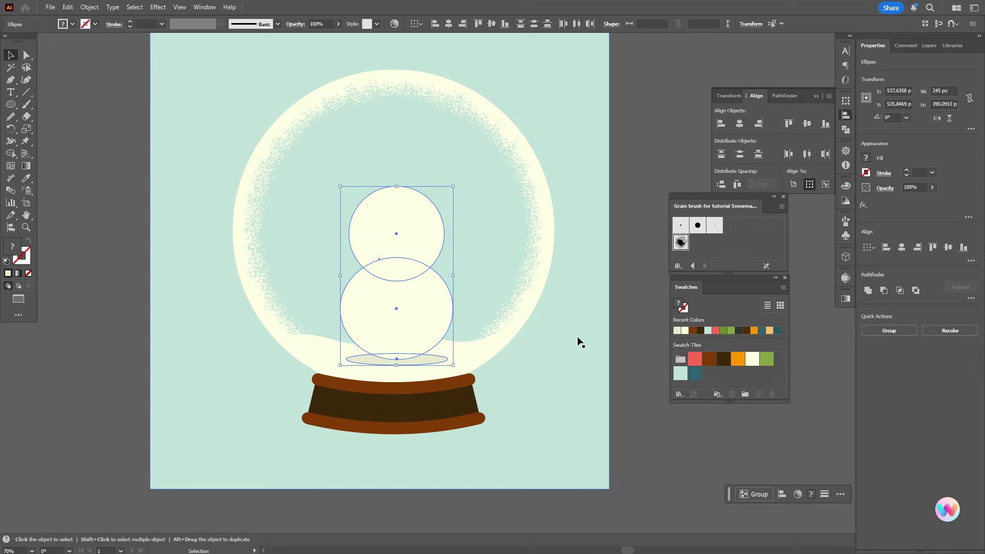
left_click(618, 343)
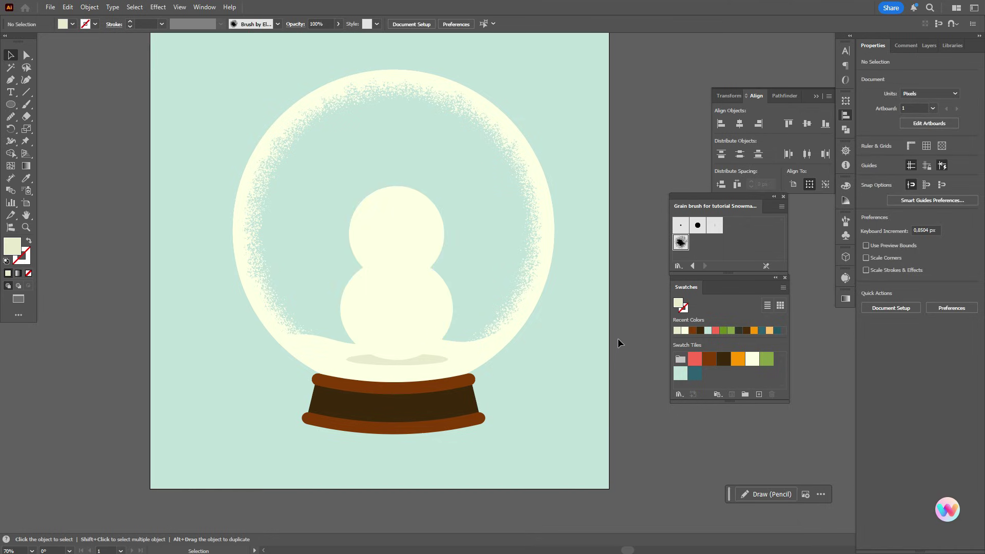
Draw a dark brown (R=61 G=40 B=12) ellipse about 258 × 70 px as the hat brim across the top of the snowman's head.
left_click(723, 359)
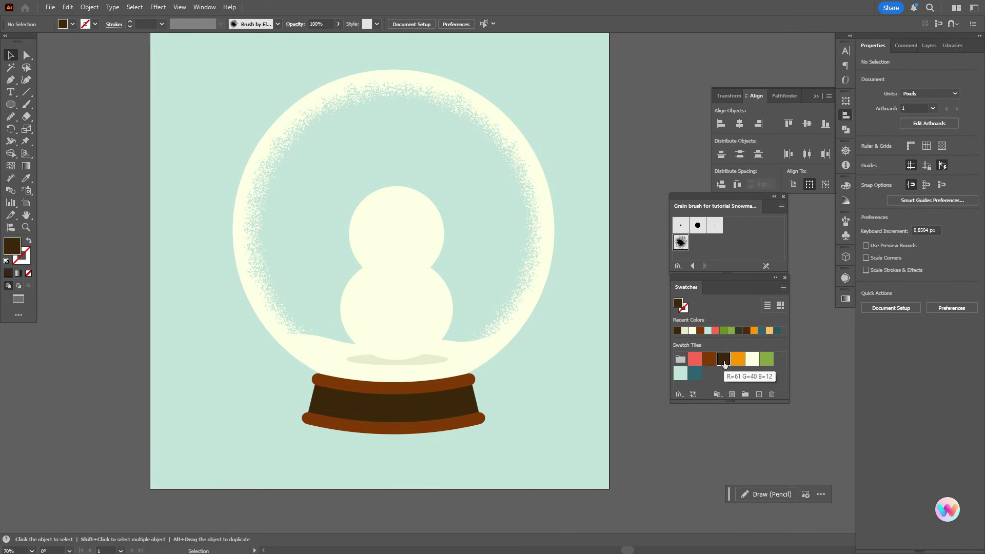
left_click(11, 104)
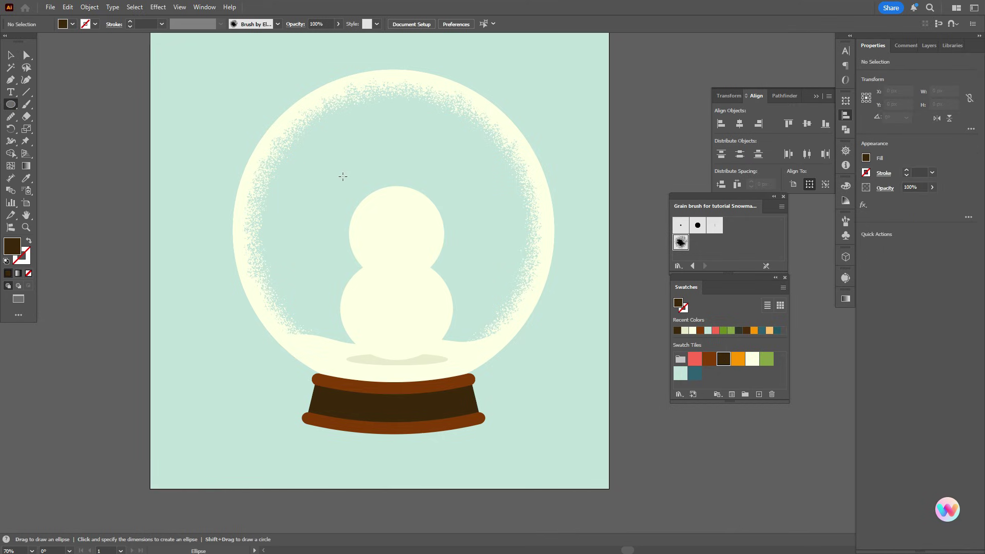
left_click_drag(395, 191, 459, 209)
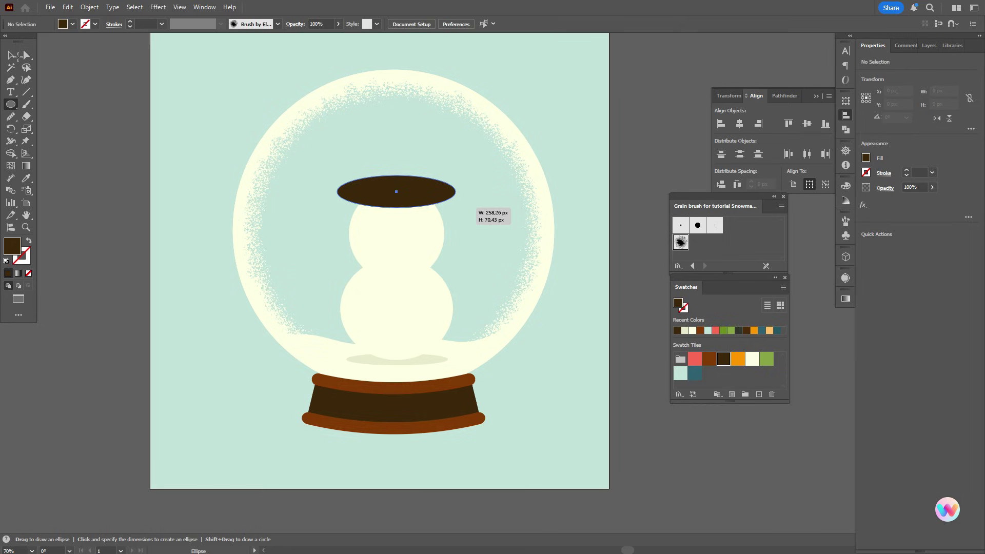
left_click(10, 55)
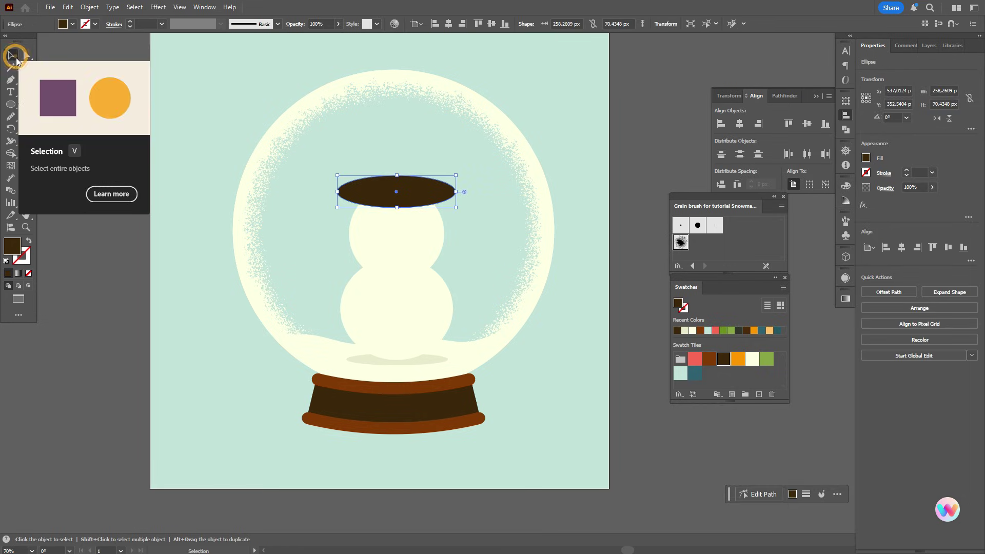
left_click_drag(443, 199, 444, 206)
Bring the snowman's head circle in front of the hat brim and deselect it.
left_click(427, 240)
right_click(428, 240)
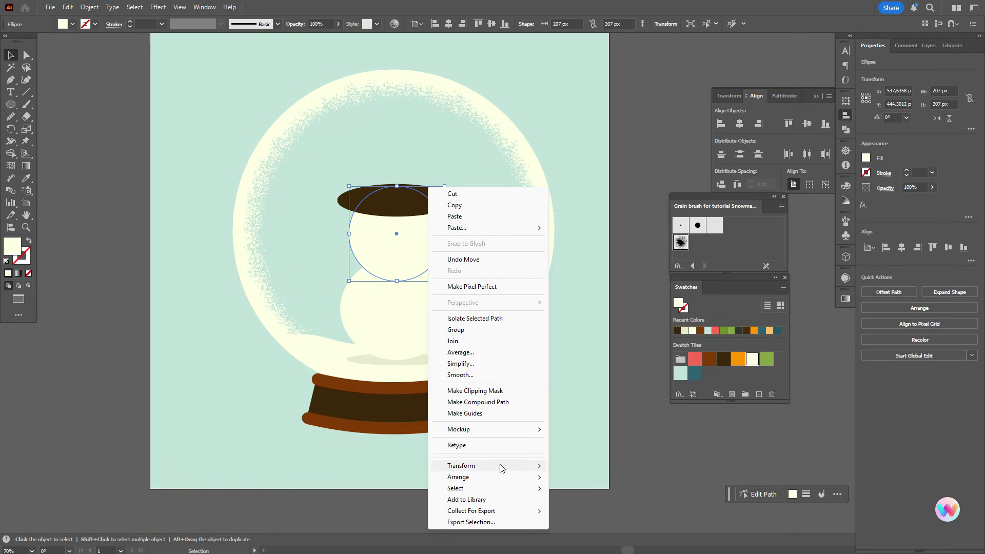
mouse_move(538, 482)
left_click(580, 477)
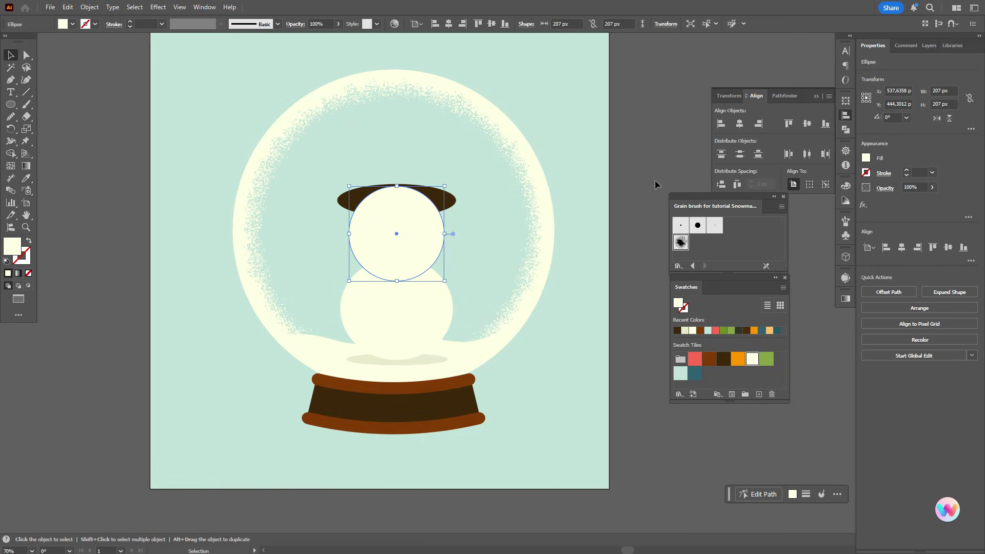
left_click(656, 153)
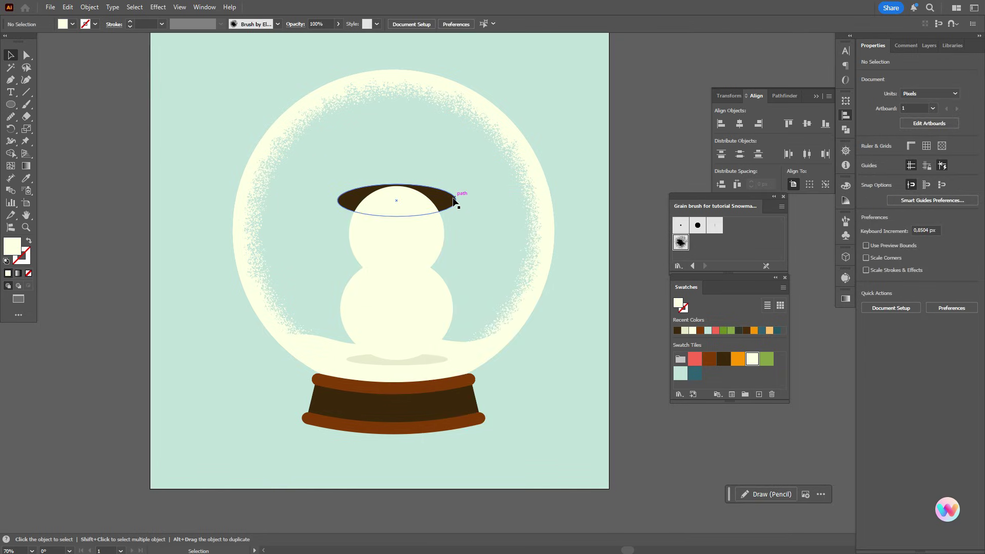
Shift the hat brim slightly to the left and tilt it counterclockwise by about 6.17°.
left_click_drag(447, 198, 446, 200)
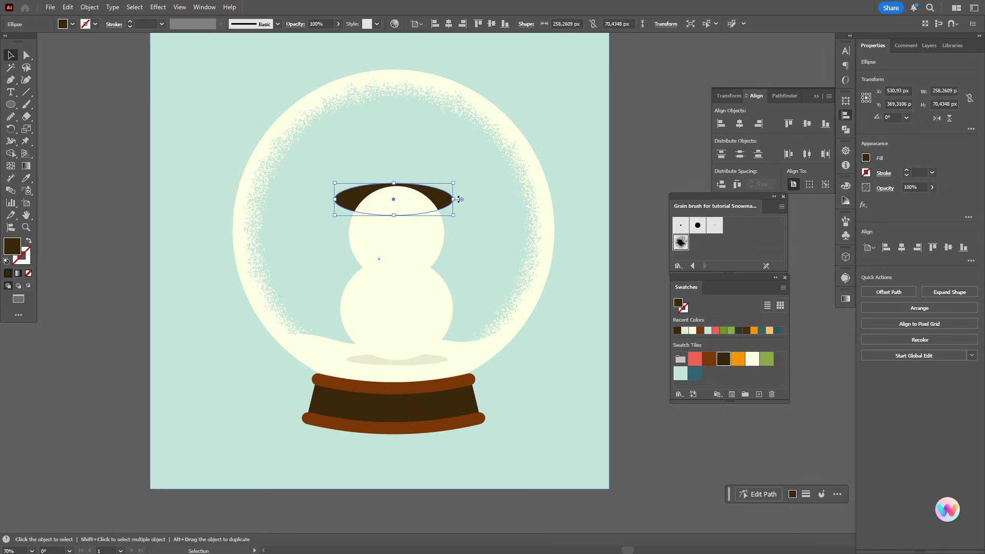
left_click_drag(459, 199, 451, 192)
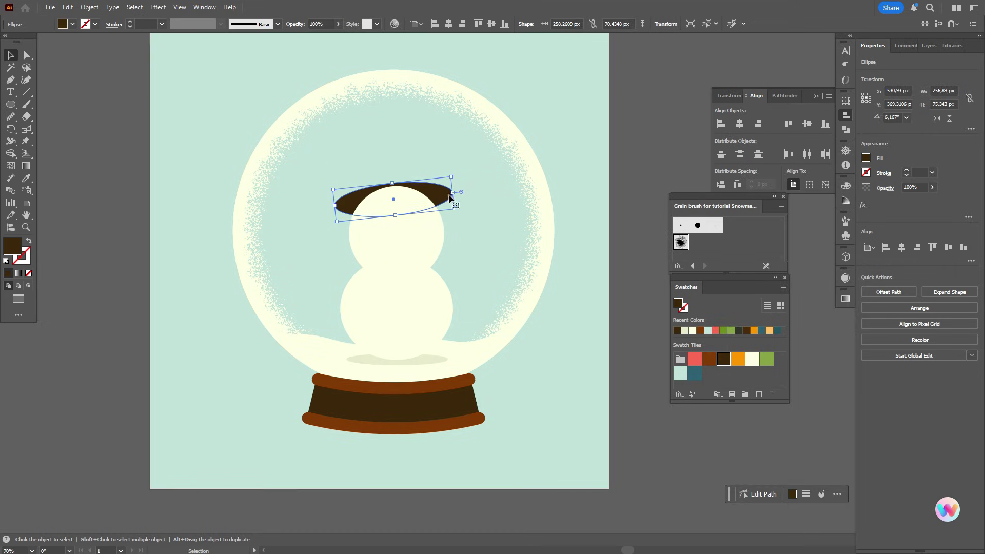
left_click(639, 161)
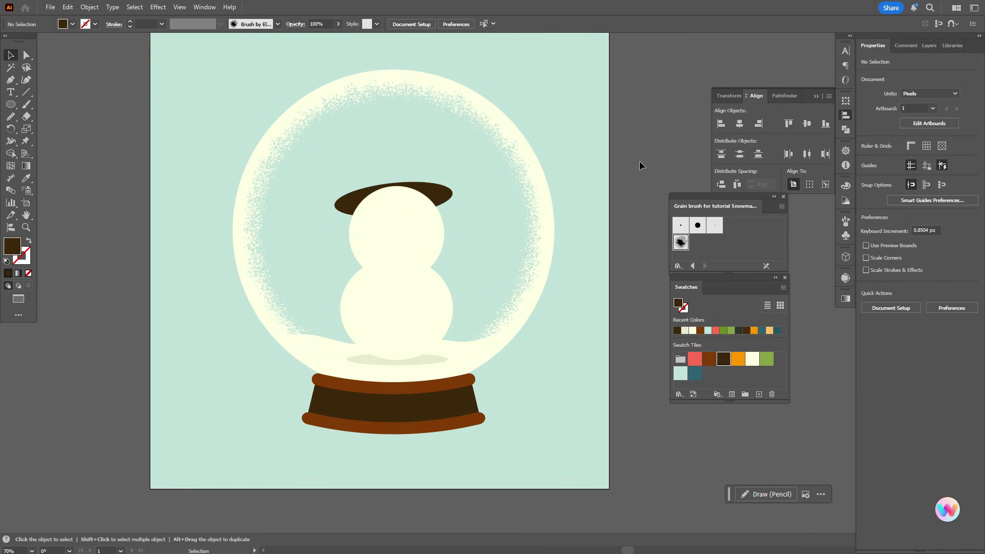
Draw a closed dark brown Pen shape with a curved lower edge over the brim to cover the top of the head.
left_click(10, 80)
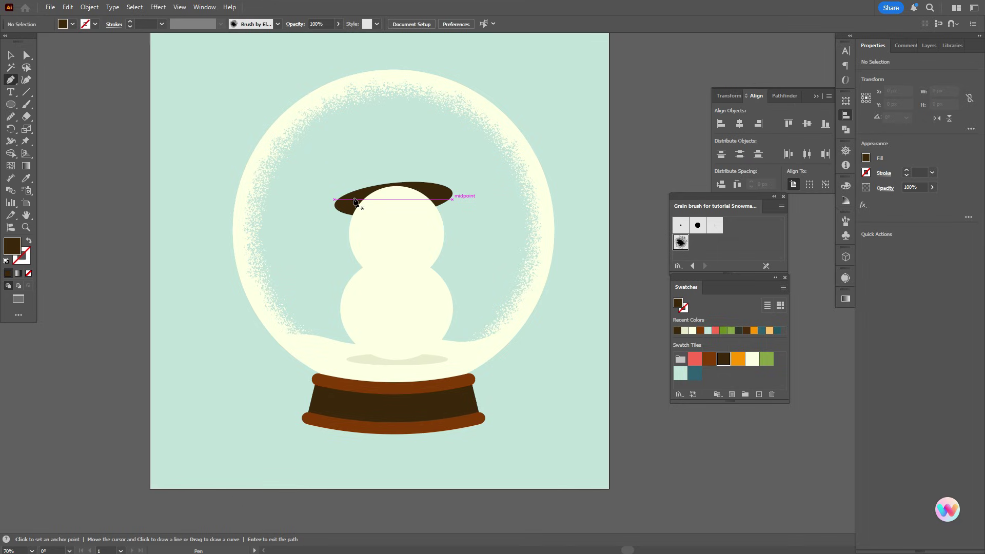
left_click(353, 207)
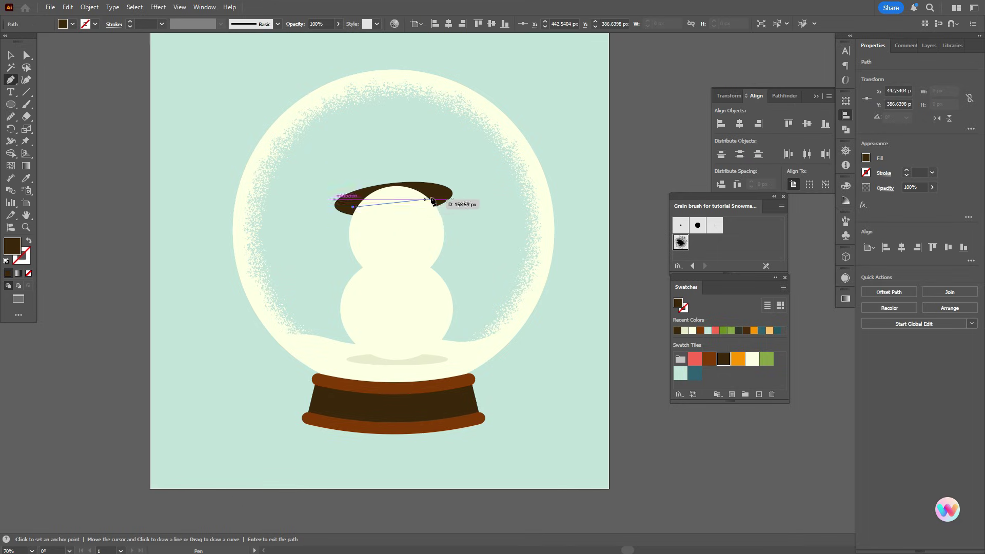
left_click_drag(437, 195, 475, 203)
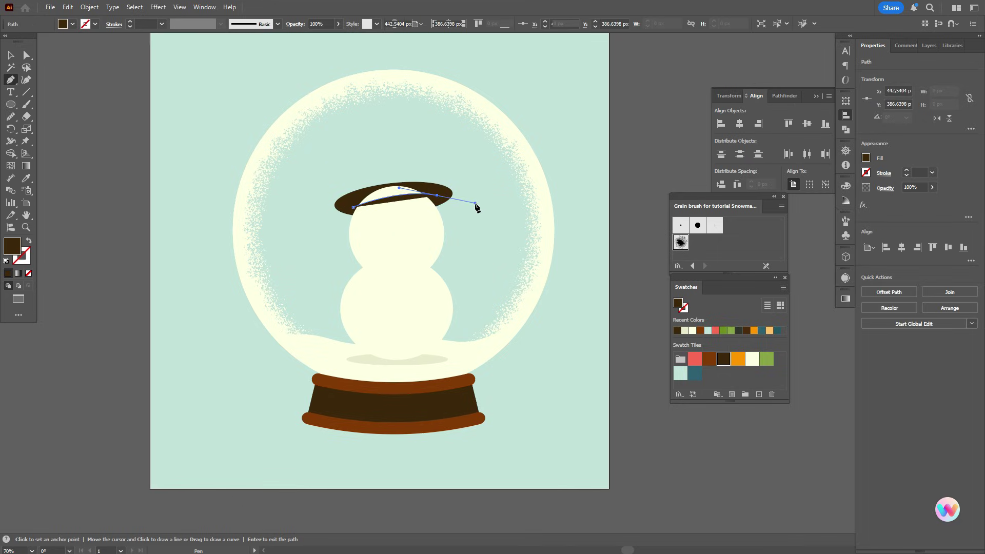
left_click(437, 196)
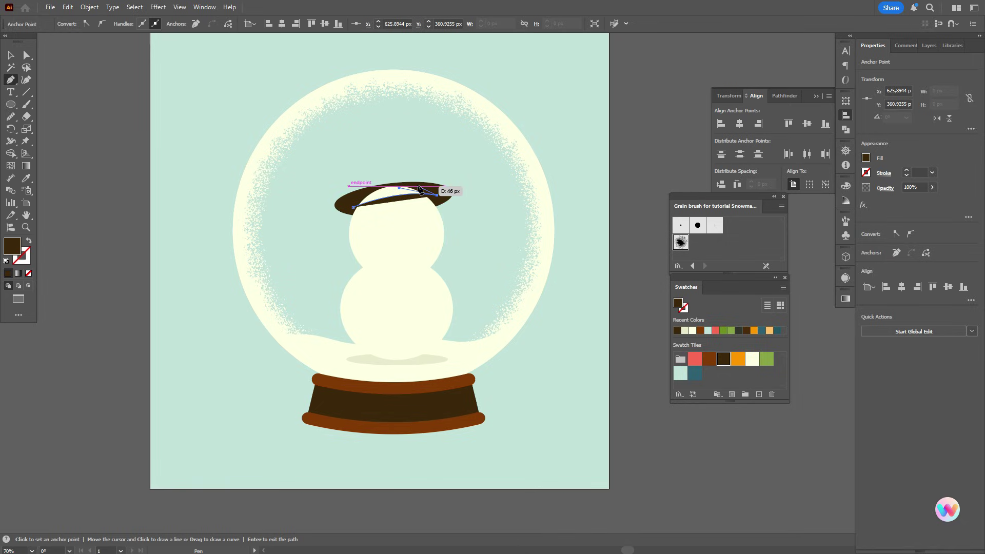
left_click(417, 187)
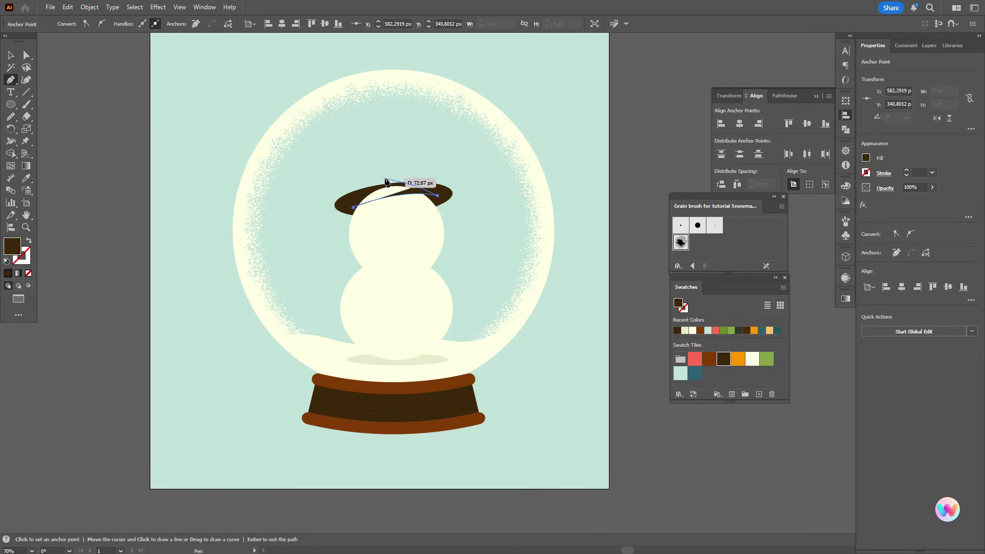
left_click(386, 178)
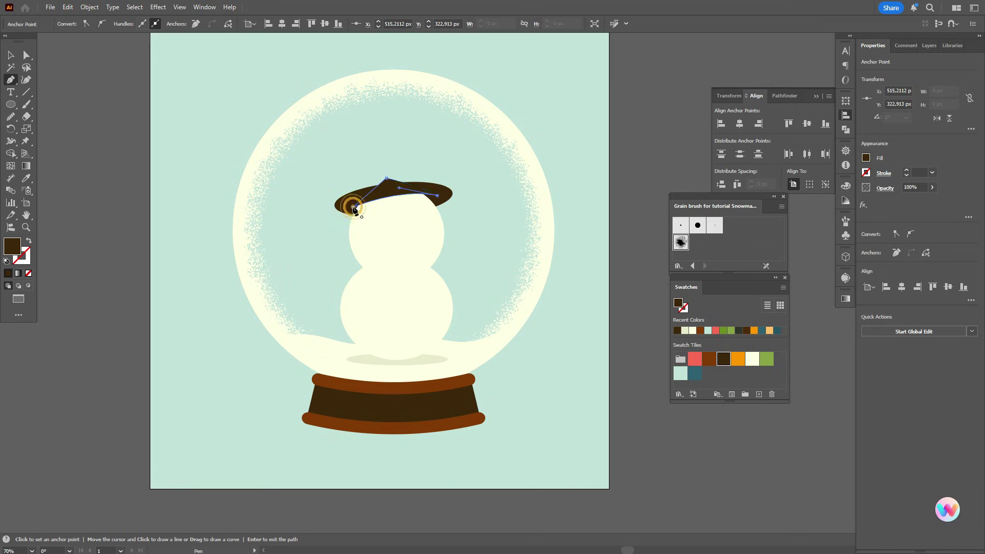
left_click(353, 207)
left_click(10, 55)
left_click(90, 106)
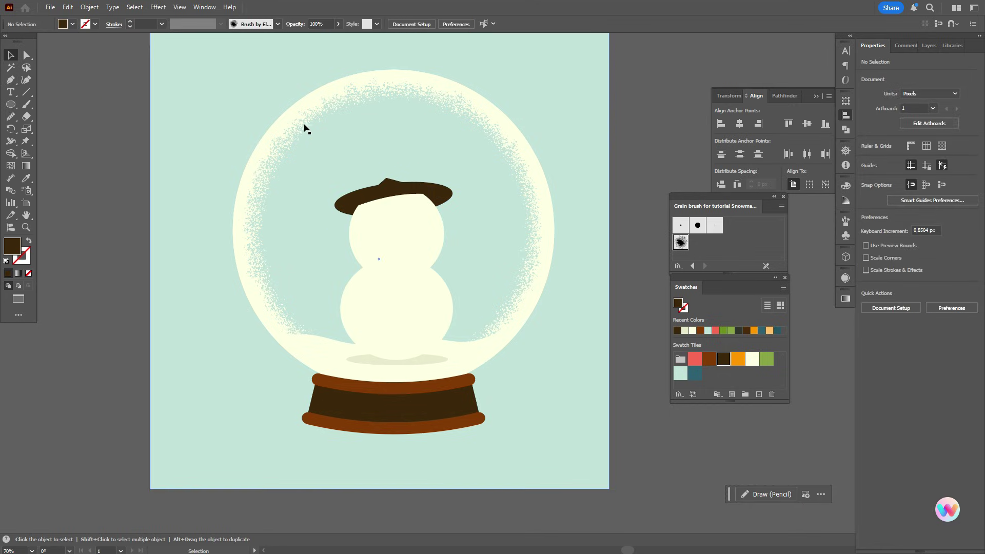
Move the cover shape's upper anchor points inside the brim outline and curve its upper edge slightly.
key("a")
left_click(387, 178)
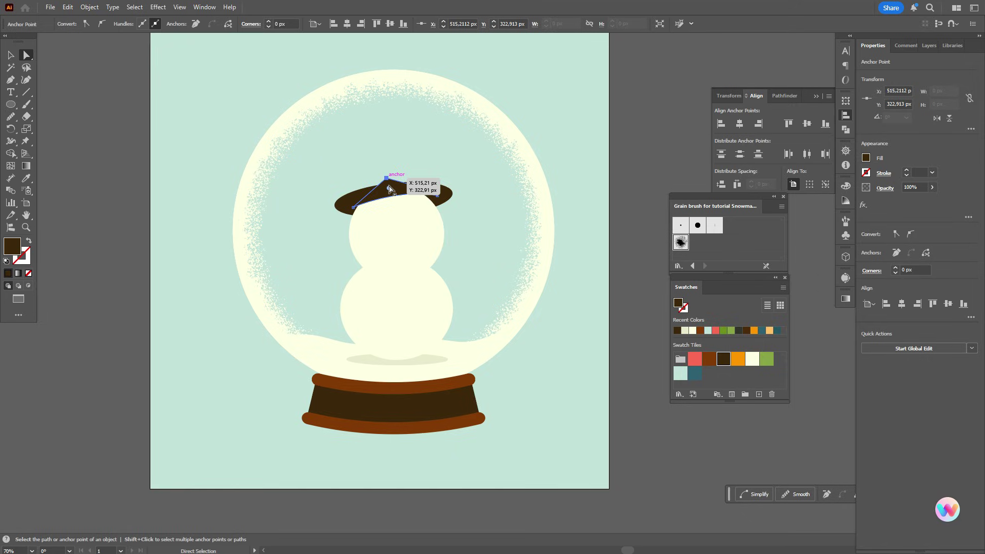
left_click_drag(386, 178, 367, 194)
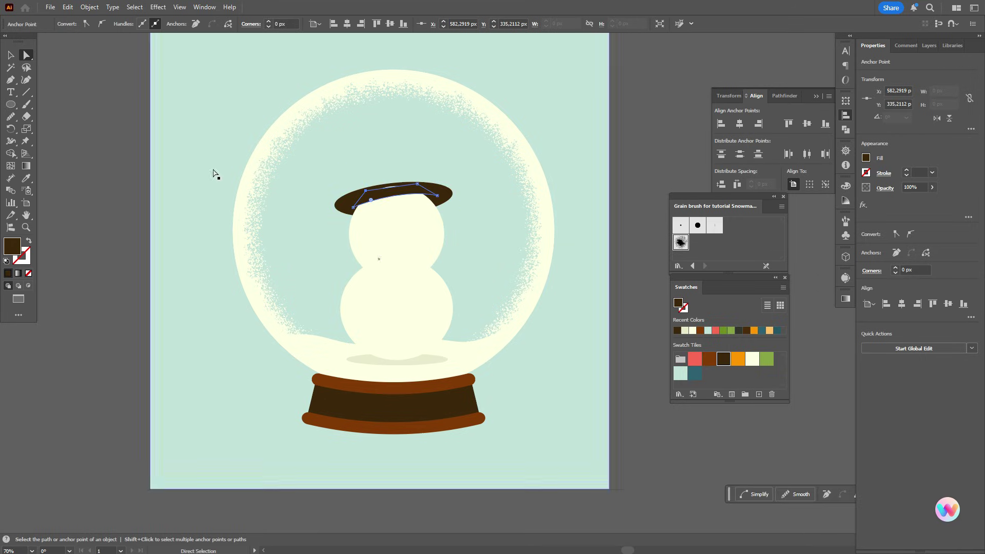
left_click(27, 80)
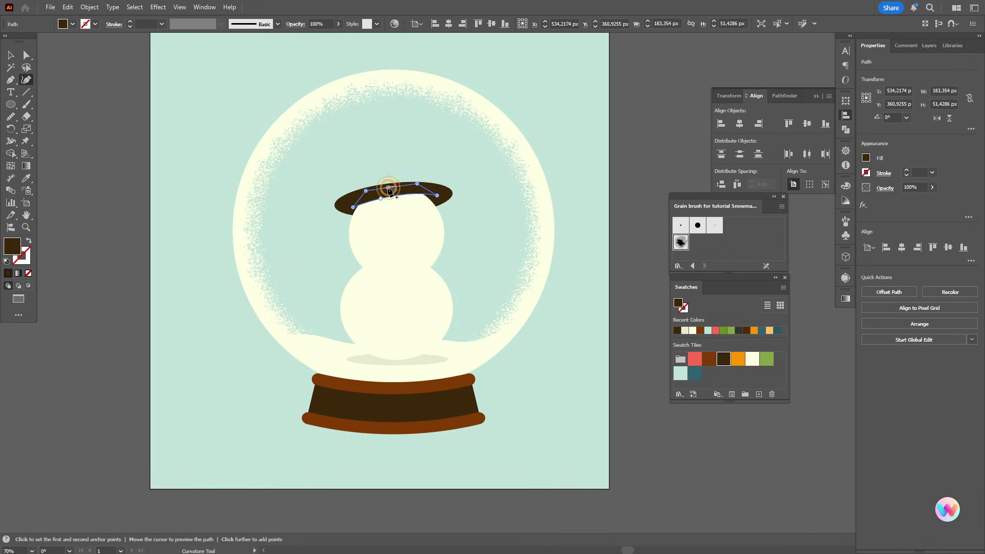
left_click(388, 188)
left_click(11, 55)
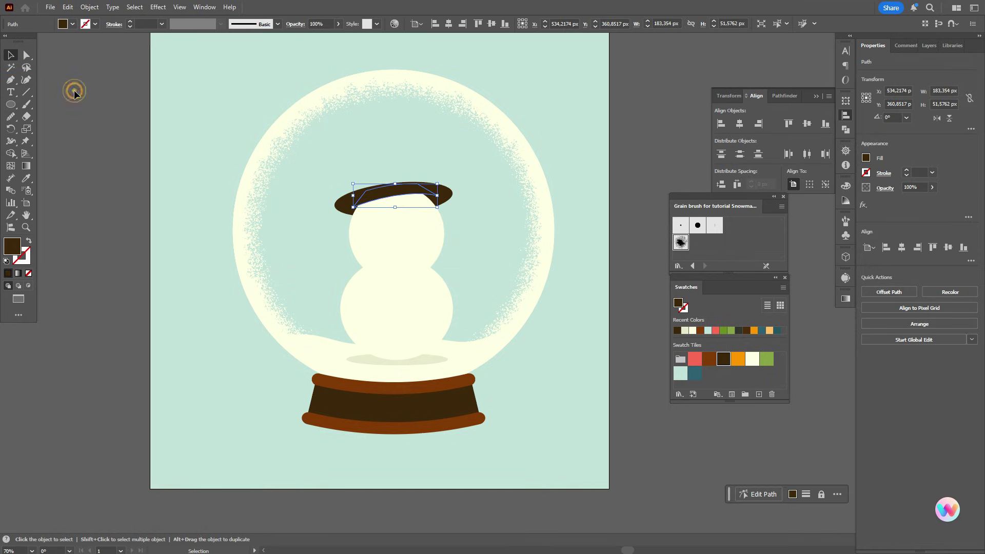
left_click(74, 92)
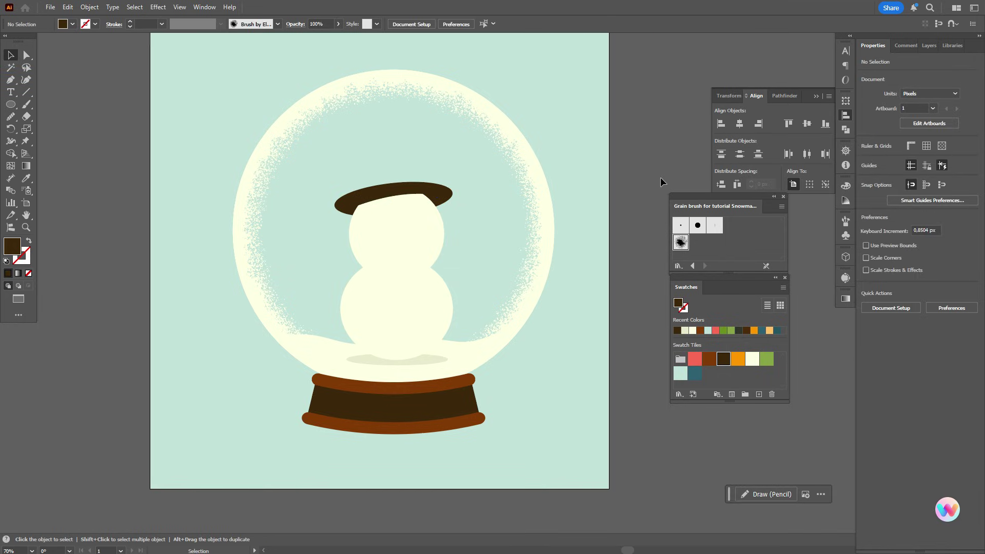
Draw a dark brown rectangle about 172 × 143 px above the brim as the hat's crown.
left_click(9, 108)
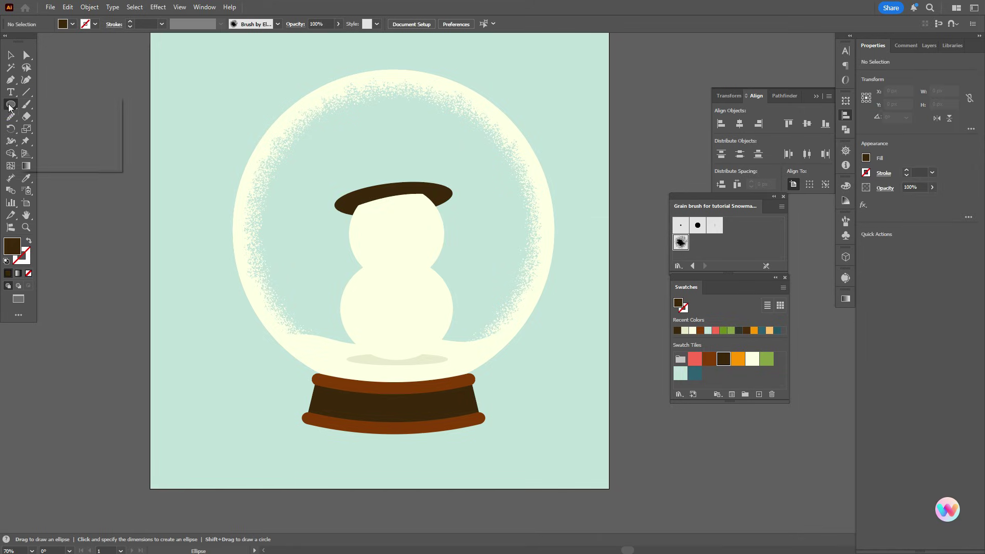
left_click(51, 105)
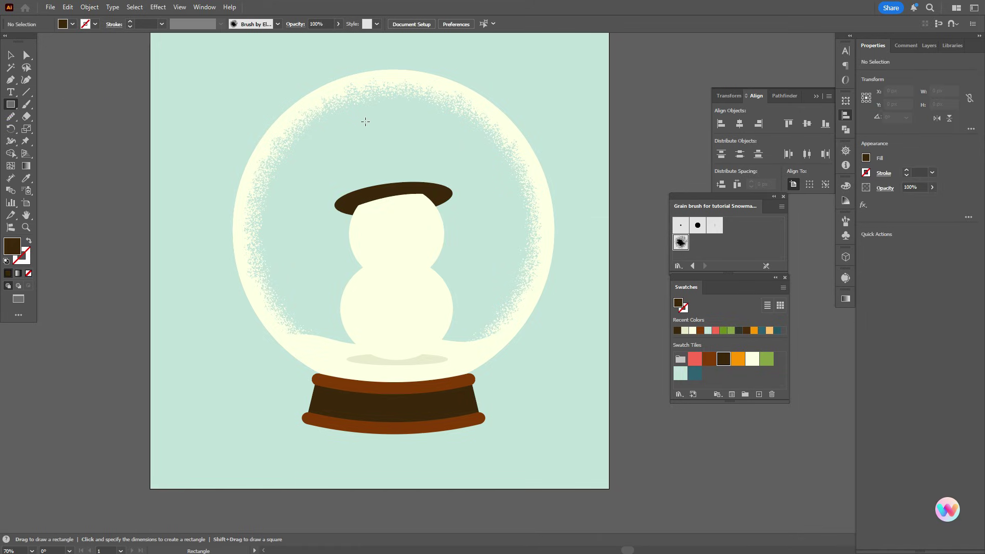
left_click_drag(365, 121, 444, 187)
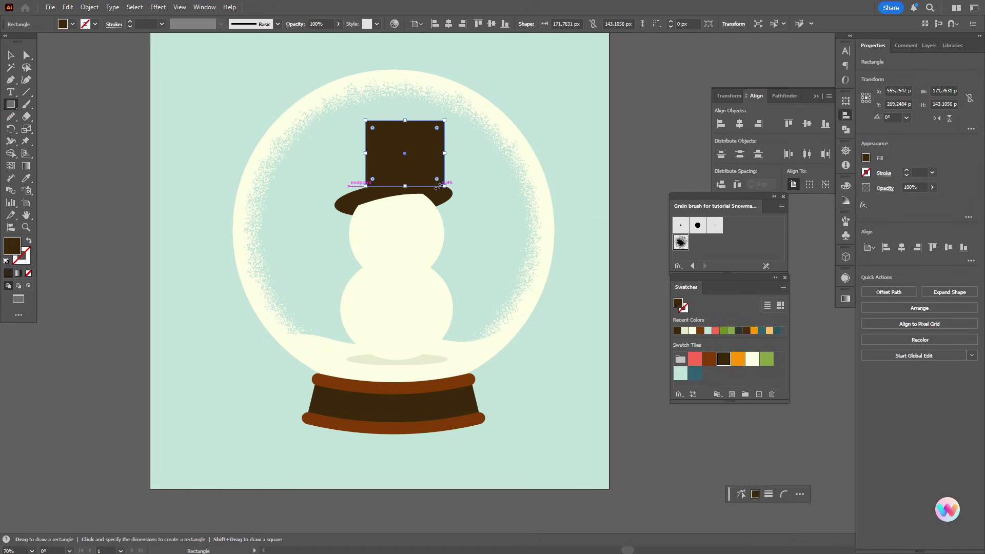
Widen the crown's upper edge symmetrically to about 225 px with the Free Transform tool's perspective distortion.
left_click(25, 141)
left_click(85, 141)
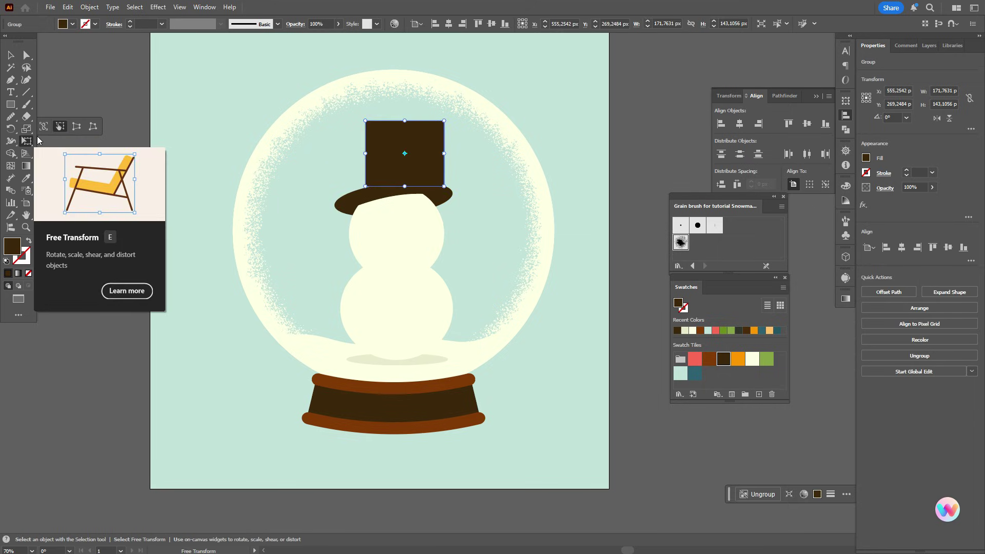
left_click(77, 127)
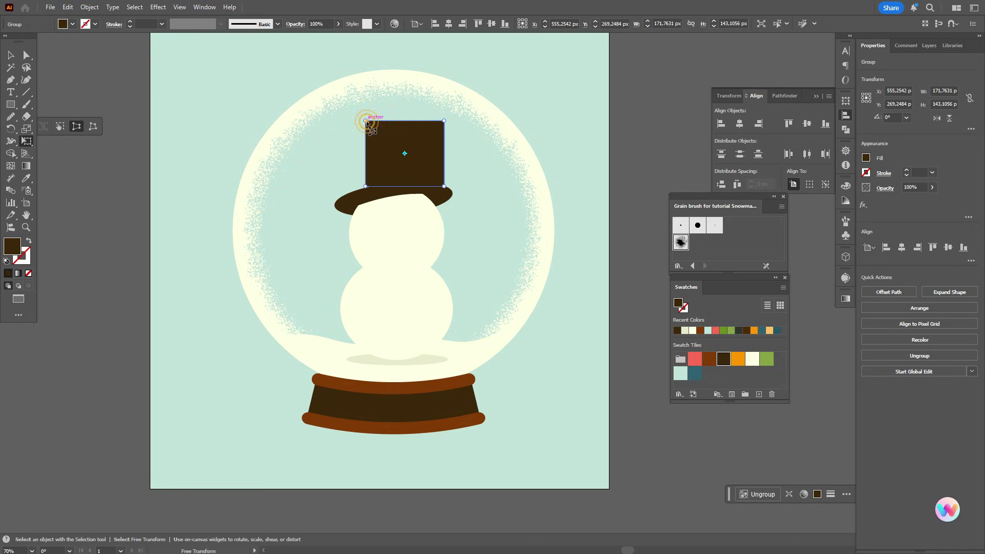
left_click_drag(366, 122, 353, 122)
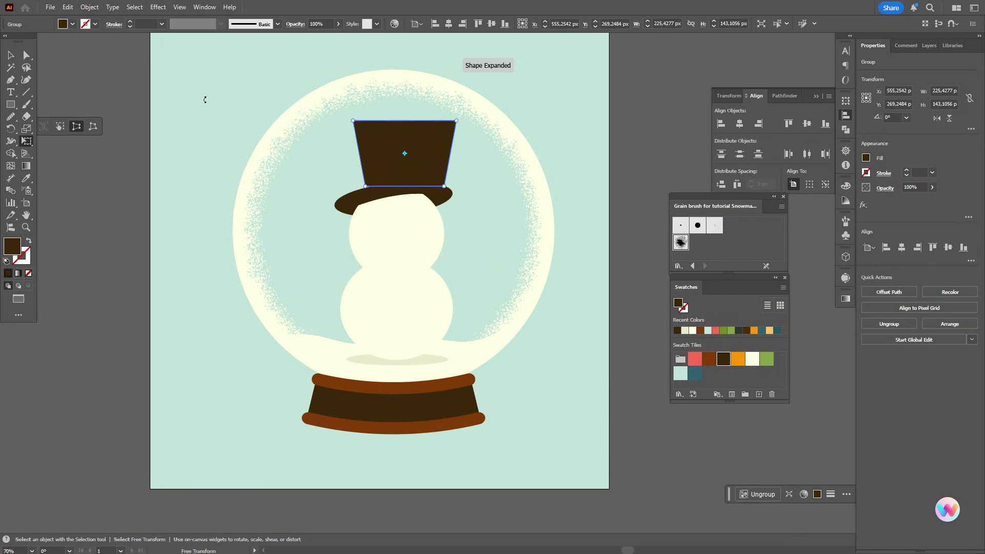
Narrow the hat's crown, tilt it by about 6.17° to match the brim and seat it on the brim.
key("v")
left_click_drag(403, 153, 378, 153)
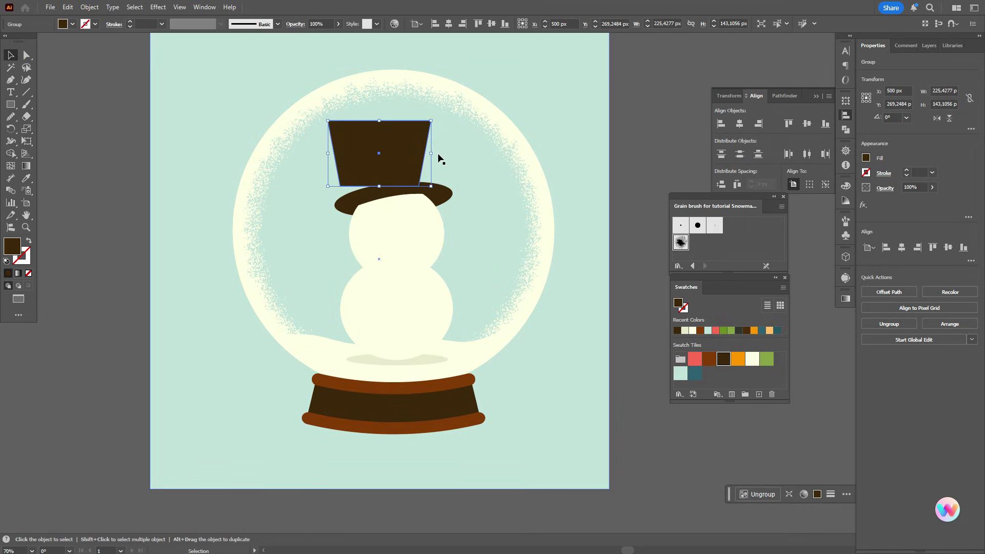
left_click_drag(438, 158, 404, 165)
Bow the upper edge of the hat's crown slightly upward with the Curvature tool.
key("a")
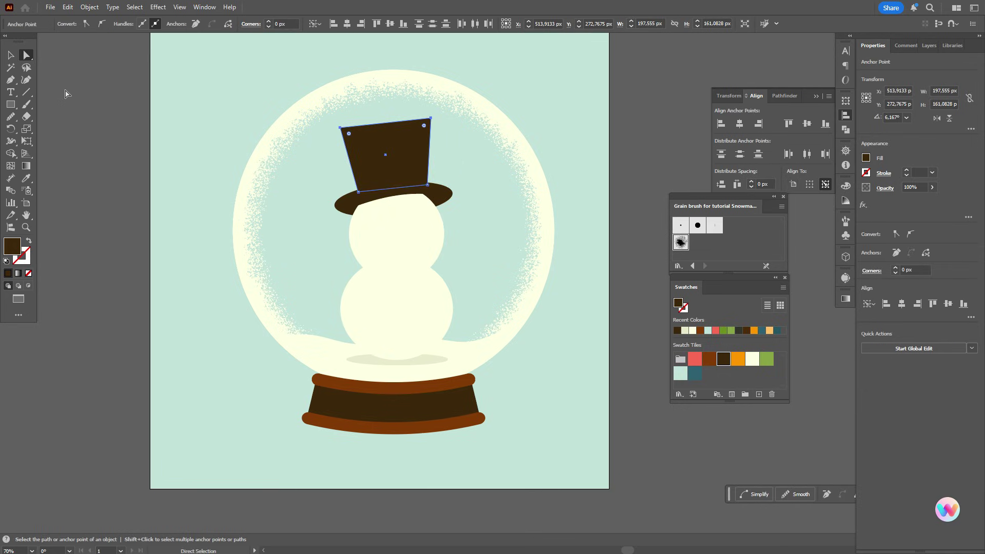
left_click(29, 82)
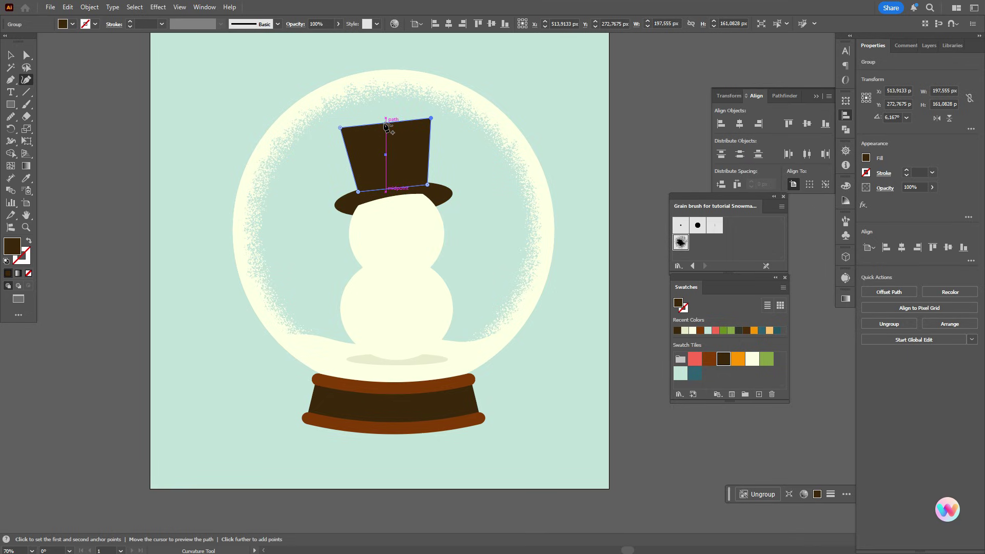
left_click_drag(385, 123, 384, 118)
Round the two upper corners of the hat's crown.
left_click(27, 55)
left_click(340, 128)
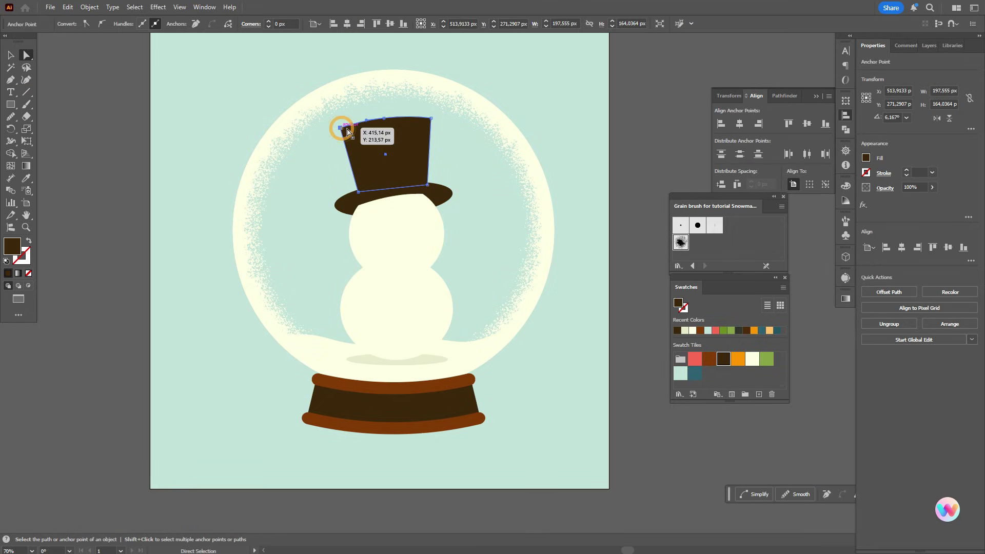
left_click(430, 118, "shift")
left_click_drag(350, 133, 353, 136)
Tilt the hat's crown to about 8.6° and shift it slightly so it sits on the brim.
key("v")
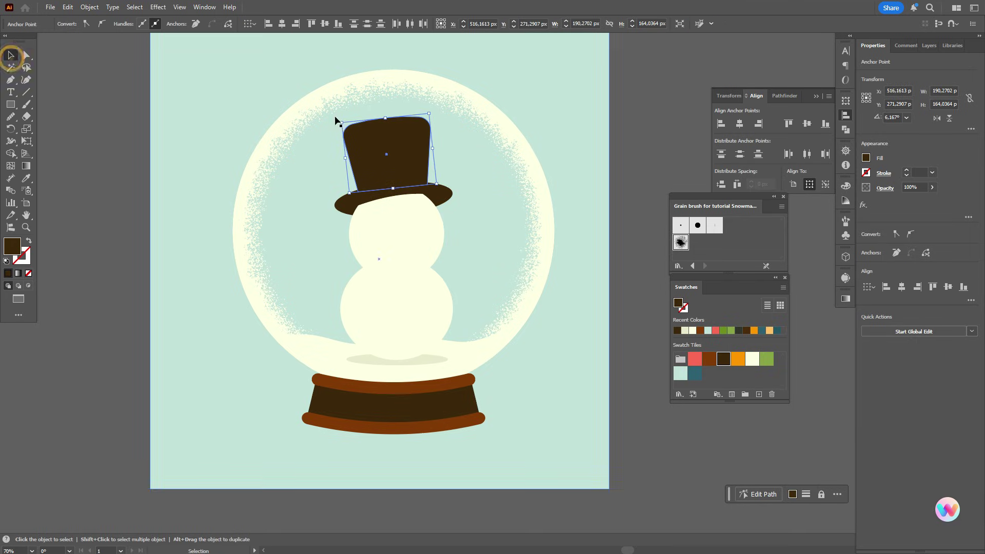
left_click_drag(440, 154, 436, 152)
left_click_drag(437, 150, 437, 151)
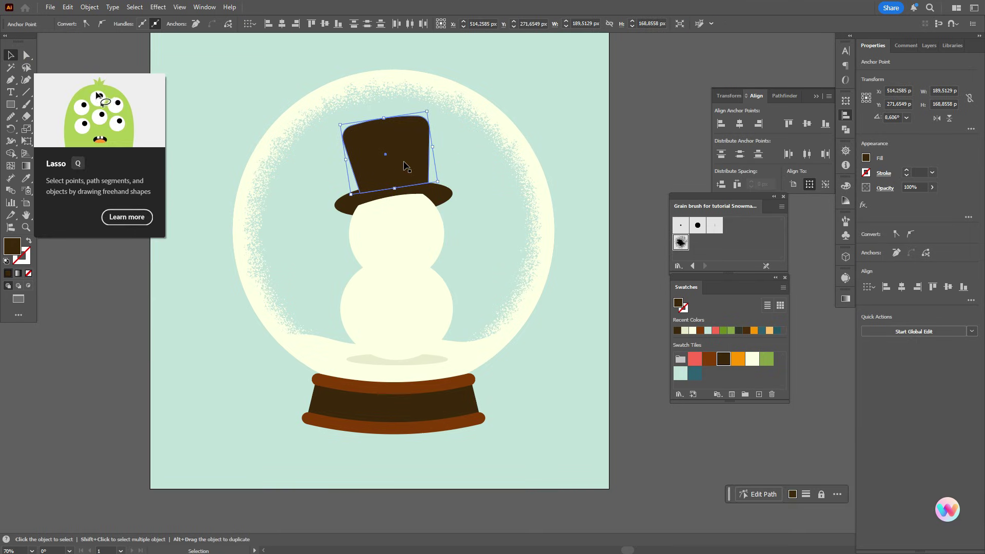
left_click(401, 162)
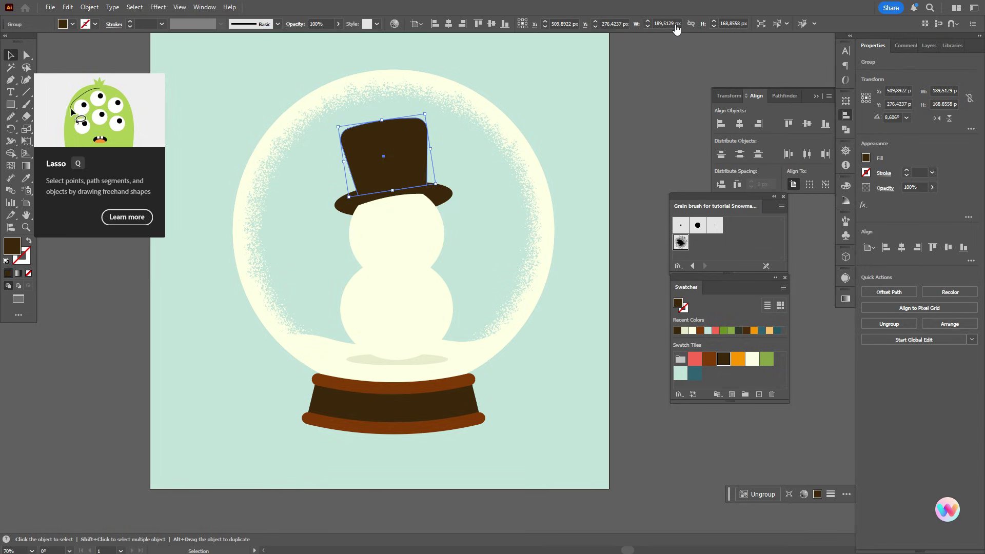
left_click_drag(396, 159, 396, 158)
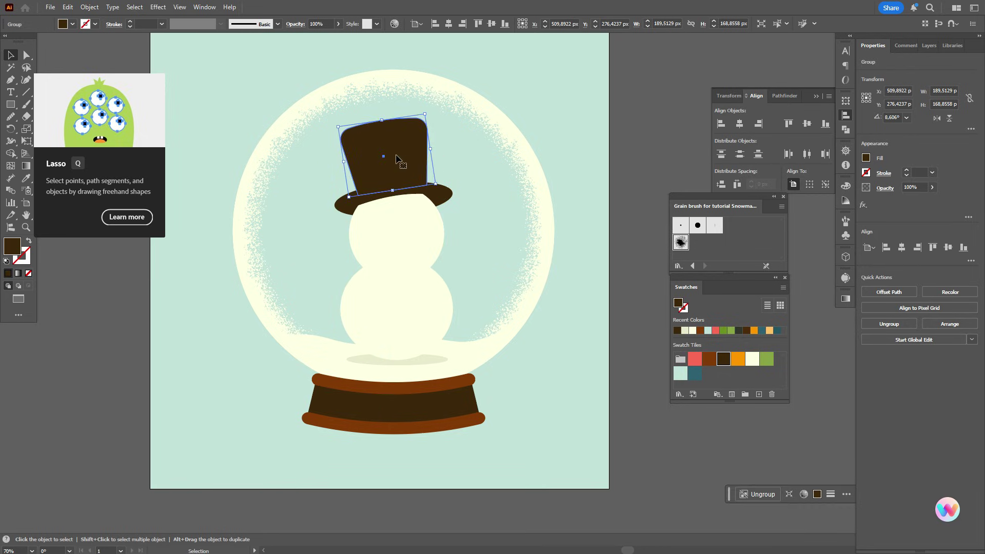
left_click(633, 153)
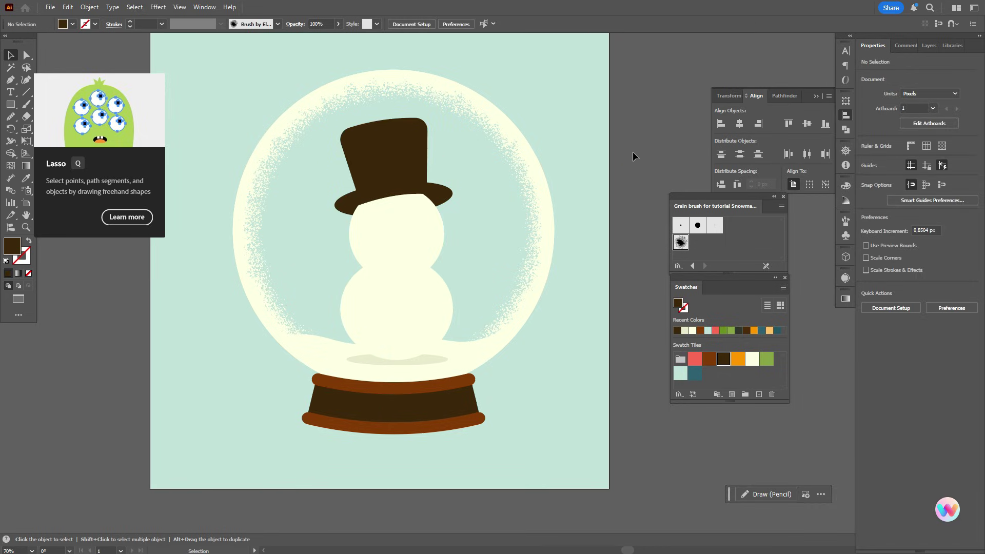
Shorten the hat's crown from its upper edge to about 157 px high and reseat it on the brim.
left_click(387, 136)
left_click_drag(382, 118, 384, 124)
left_click_drag(389, 158, 386, 156)
left_click(666, 153)
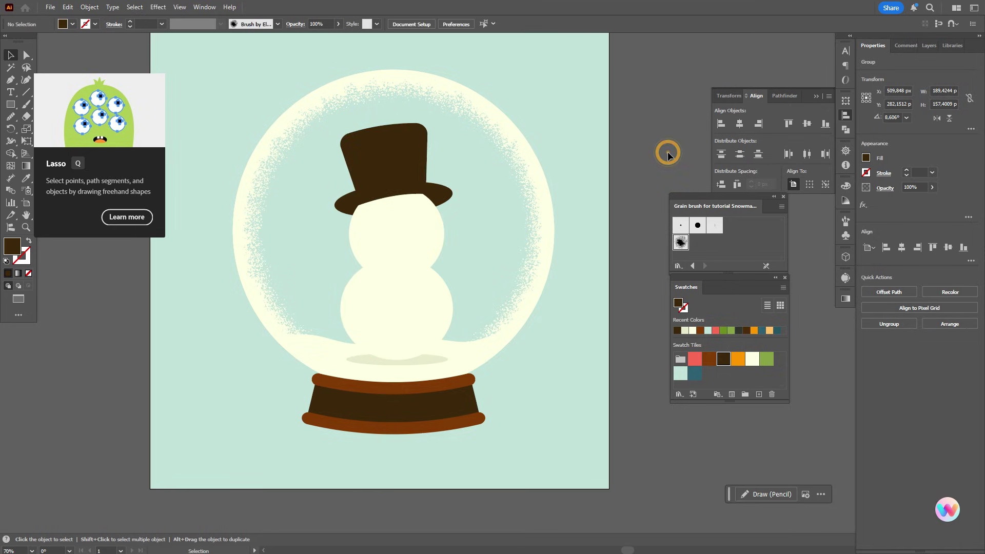
Sample the head's cream fill and draw a closed hook-shaped path about 368 × 320 px around the head's upper and right side with the Curvature tool.
key("i")
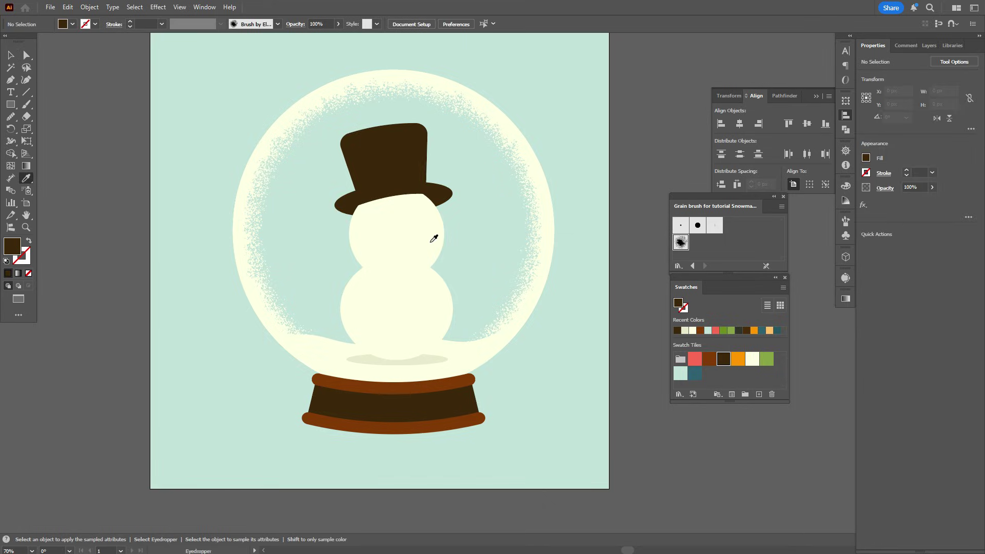
left_click(410, 238)
left_click(26, 79)
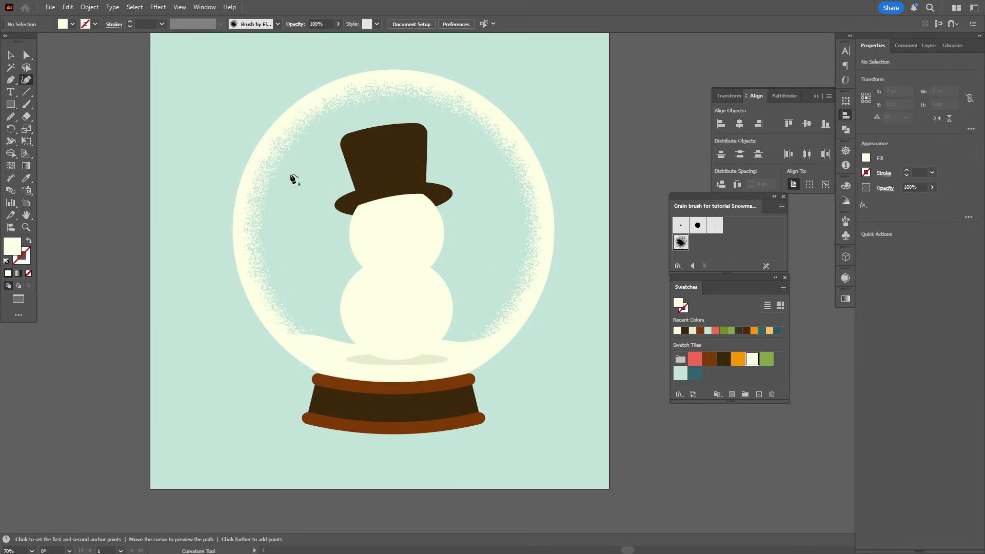
left_click(348, 218)
left_click(376, 206)
left_click(421, 207)
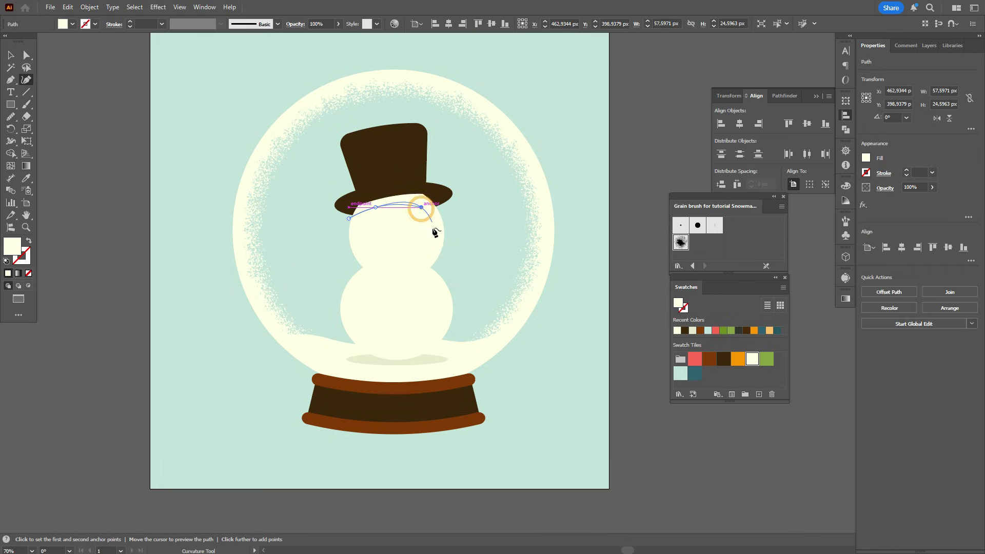
left_click(432, 234)
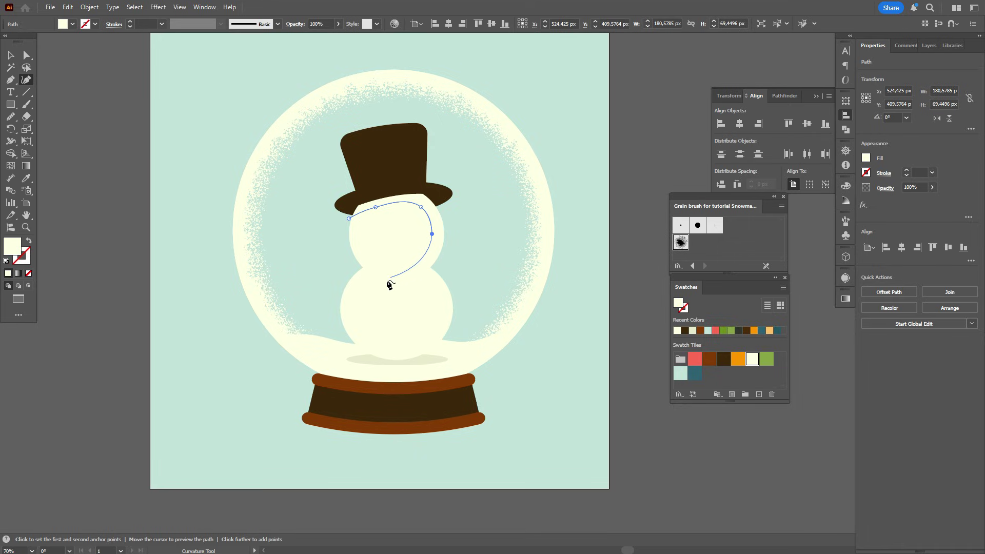
key("ctrl+z")
key("ctrl+shift+z")
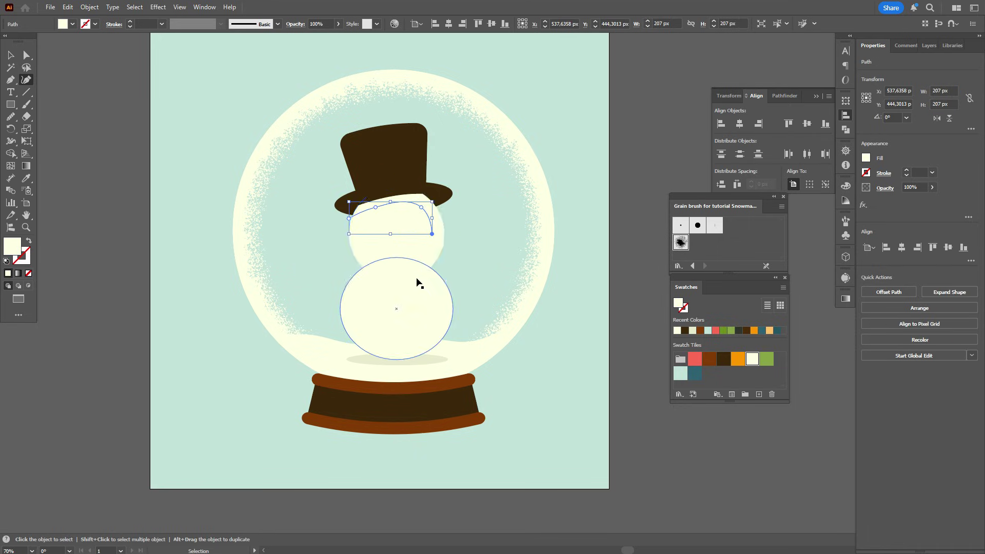
left_click(391, 285)
left_click(465, 276)
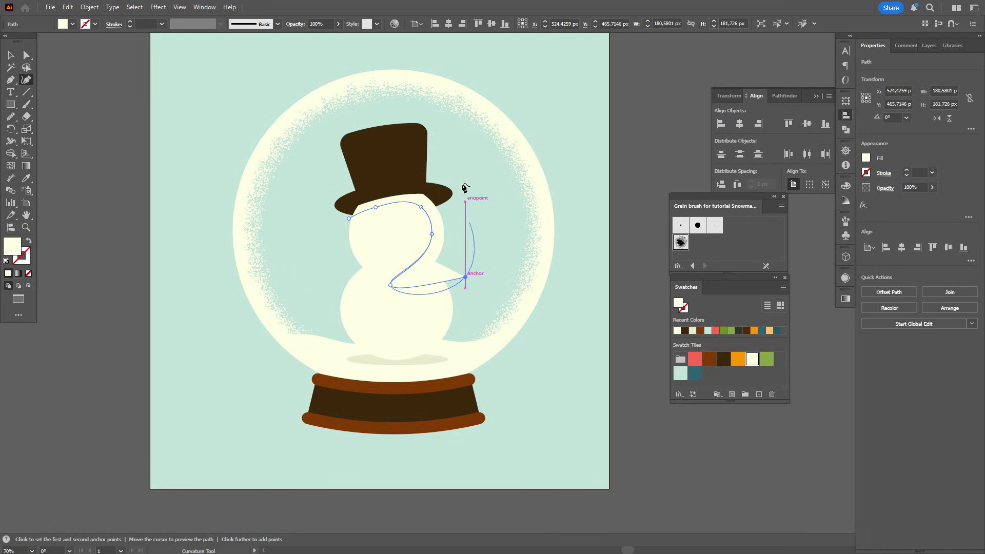
left_click(459, 171)
left_click(313, 182)
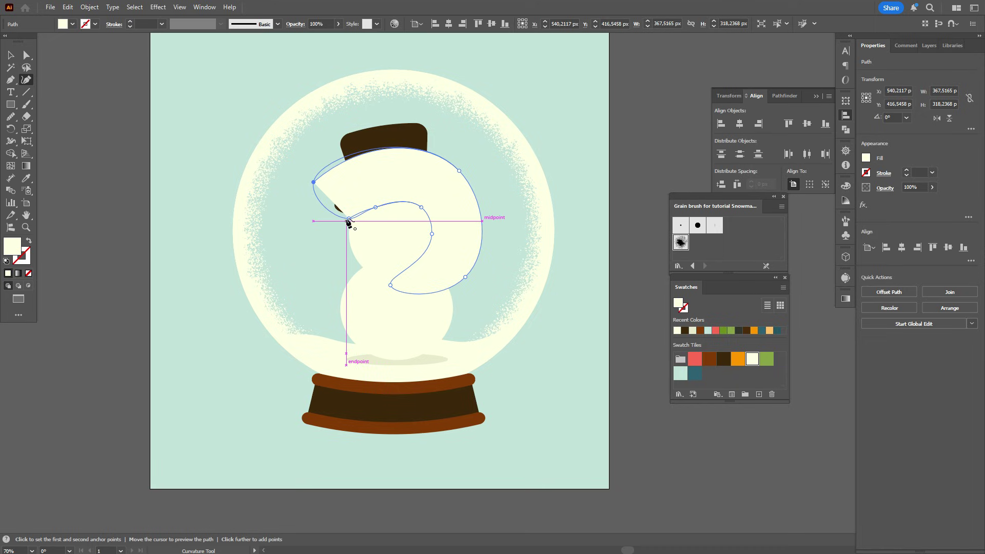
left_click(349, 219)
Remove the part of the hook shape outside the head circle with Shape Builder, leaving a crescent on the head.
key("v")
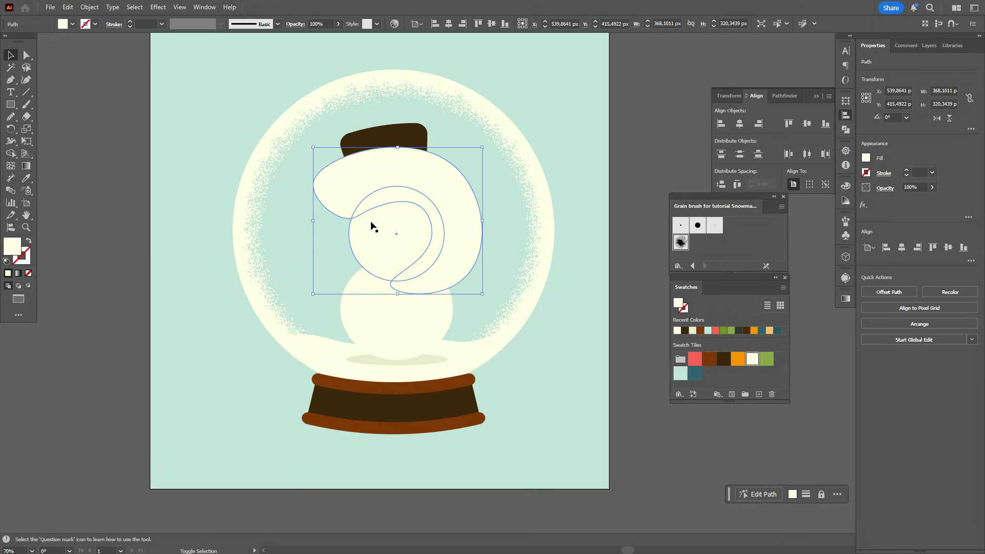
key("shift+p")
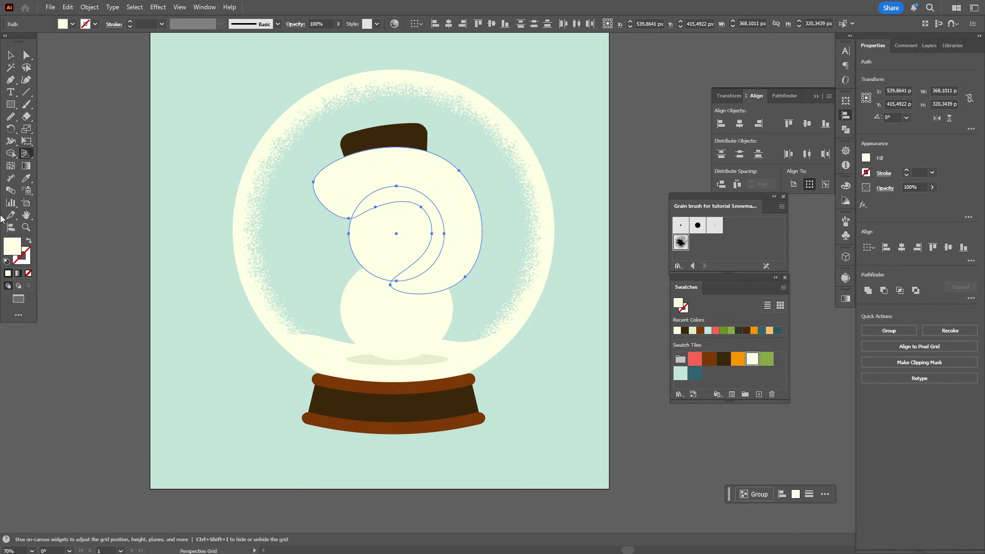
left_click(13, 154)
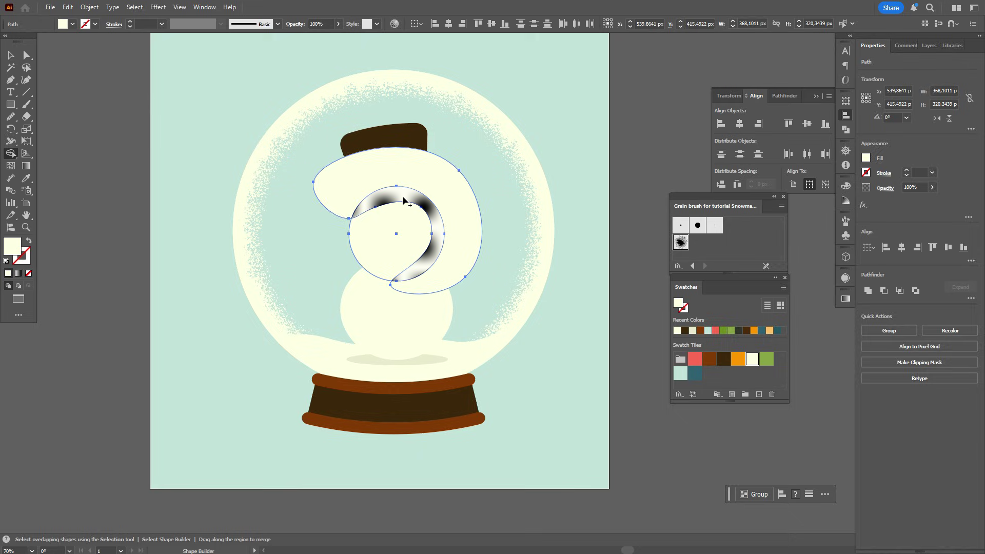
left_click(445, 196, "alt")
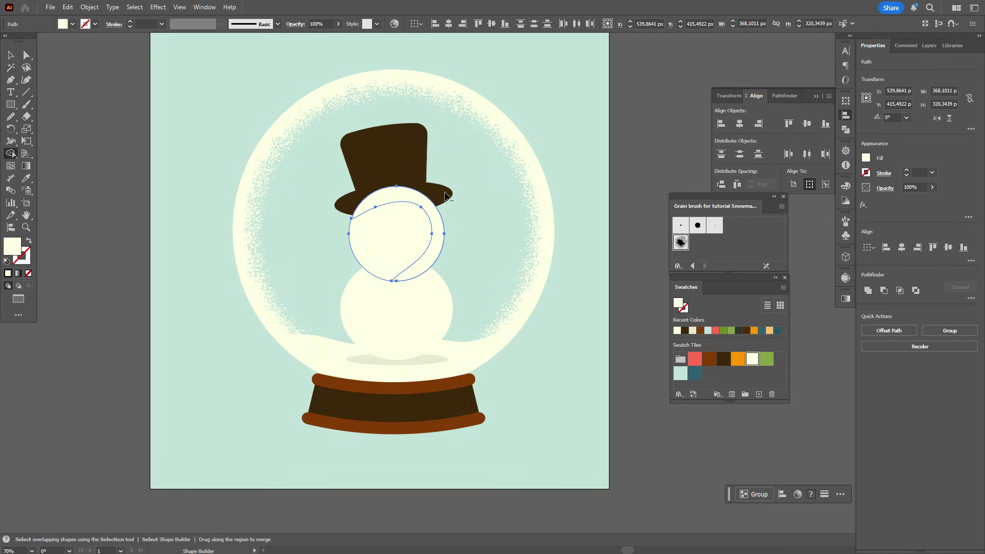
Fill the head's shading crescent with the pale yellow #f8f9d2.
key("v")
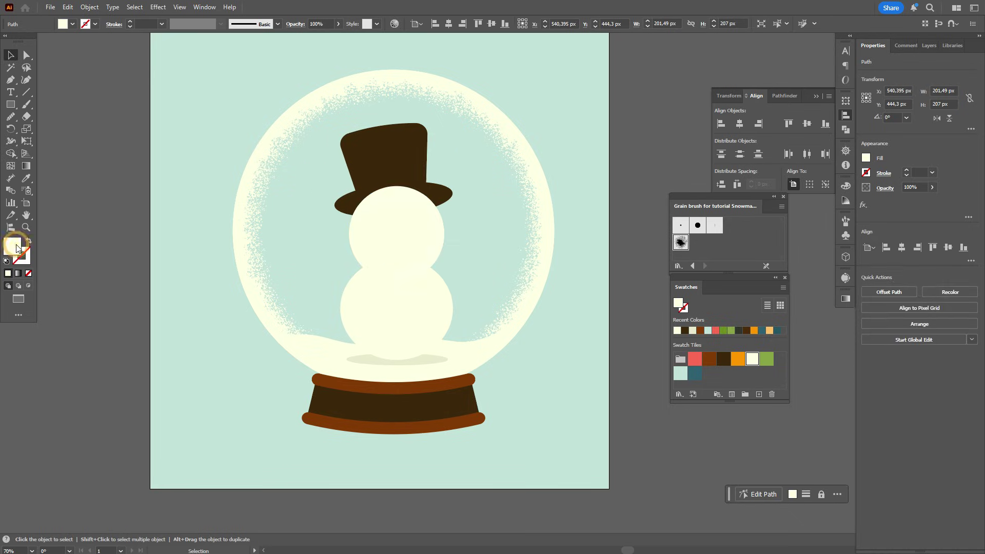
double_click(16, 249)
left_click_drag(682, 298, 691, 291)
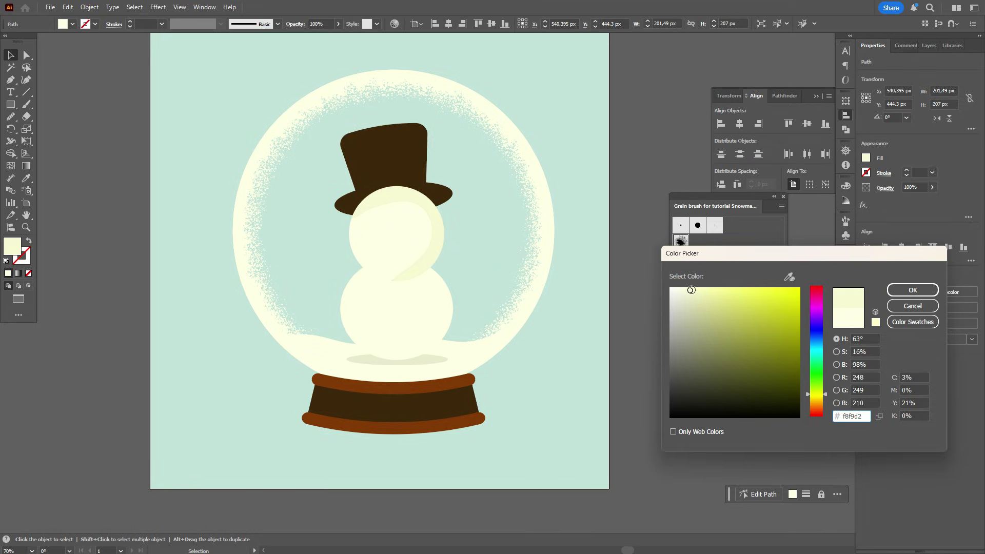
left_click(912, 290)
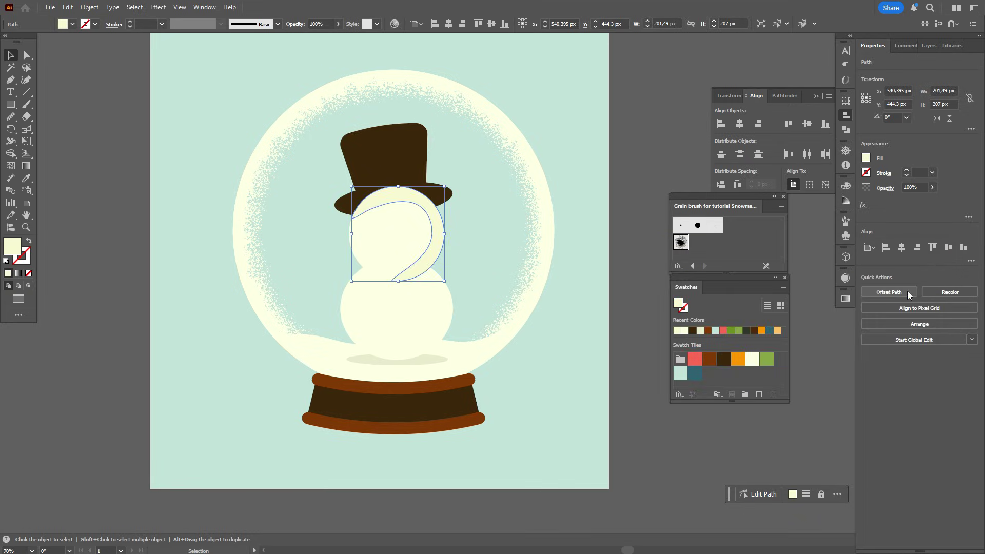
left_click(626, 178)
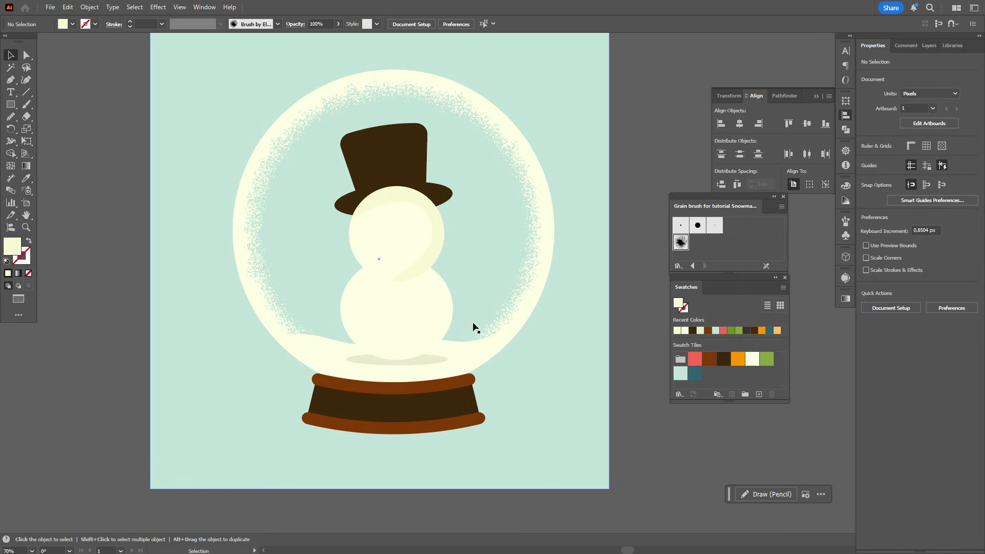
Cut a crescent about 202 × 216 px from offset copies of the snowman's lower ball and give it the head shading's pale yellow fill.
left_click(428, 315)
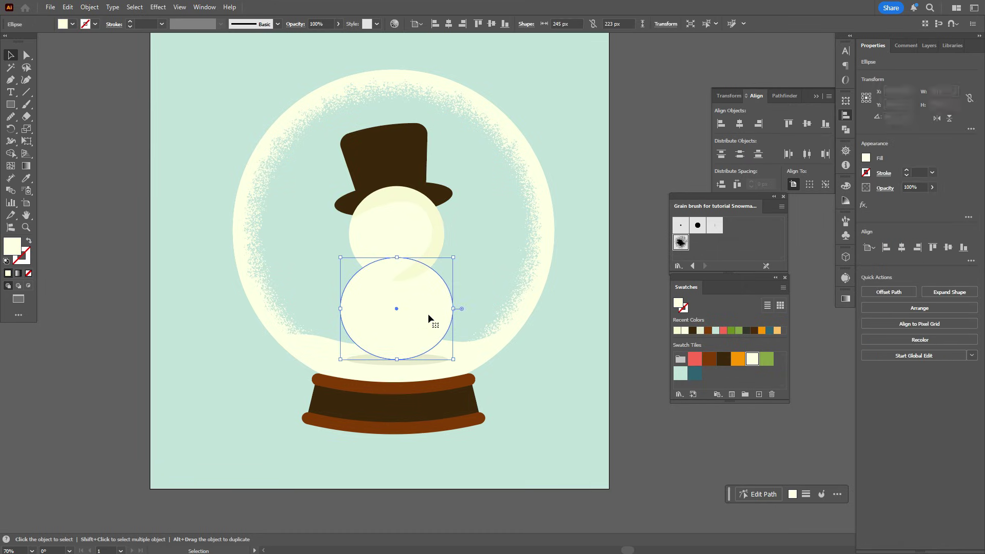
key("a")
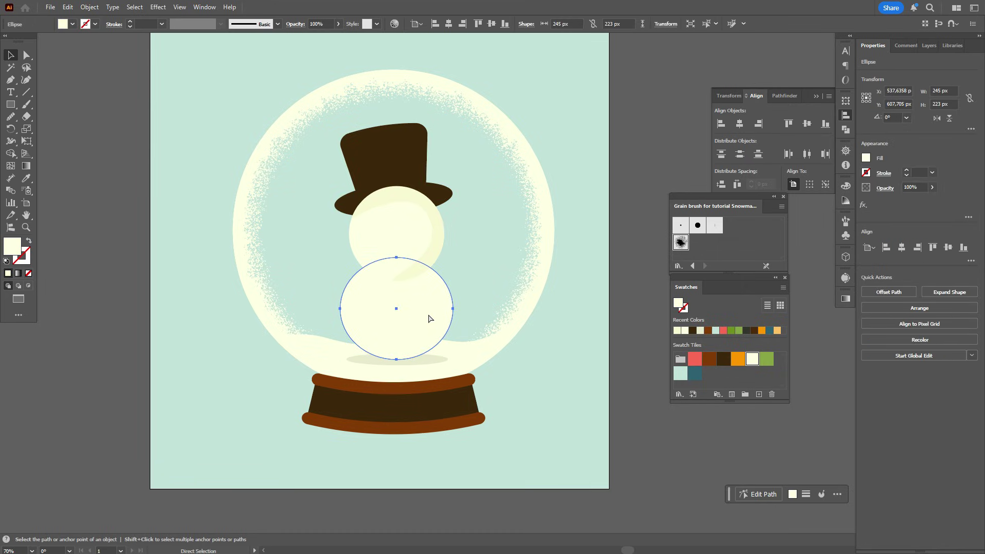
key("v")
mouse_move(426, 318)
left_mouse_down()
mouse_move(404, 306)
mouse_move(414, 326)
left_mouse_up()
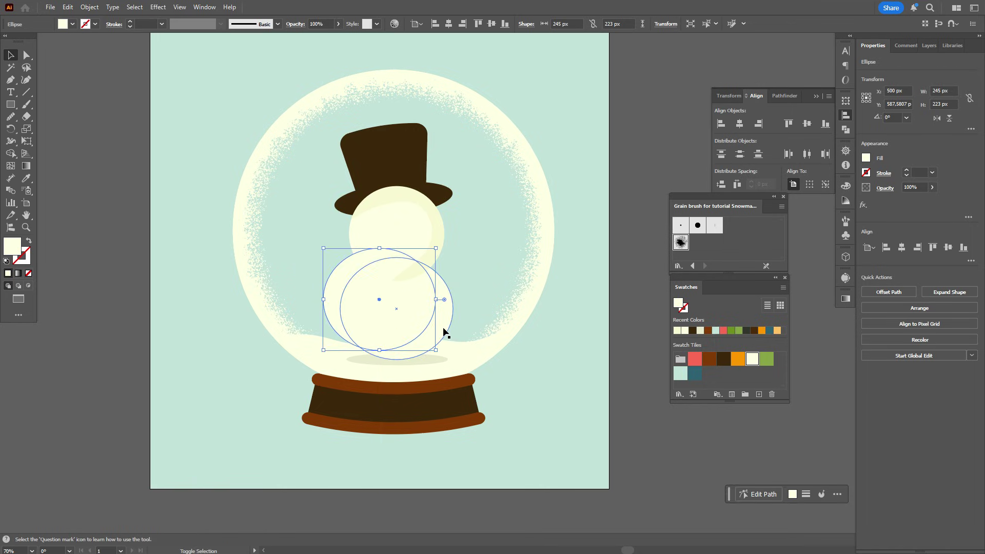
left_click(444, 334, "shift")
key("ctrl+shift+F9")
left_click(743, 132)
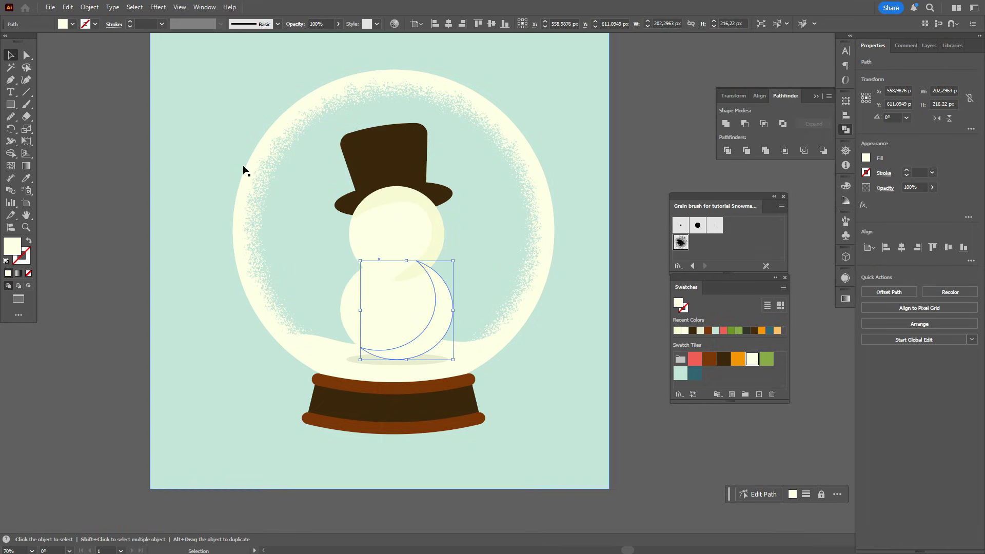
key("i")
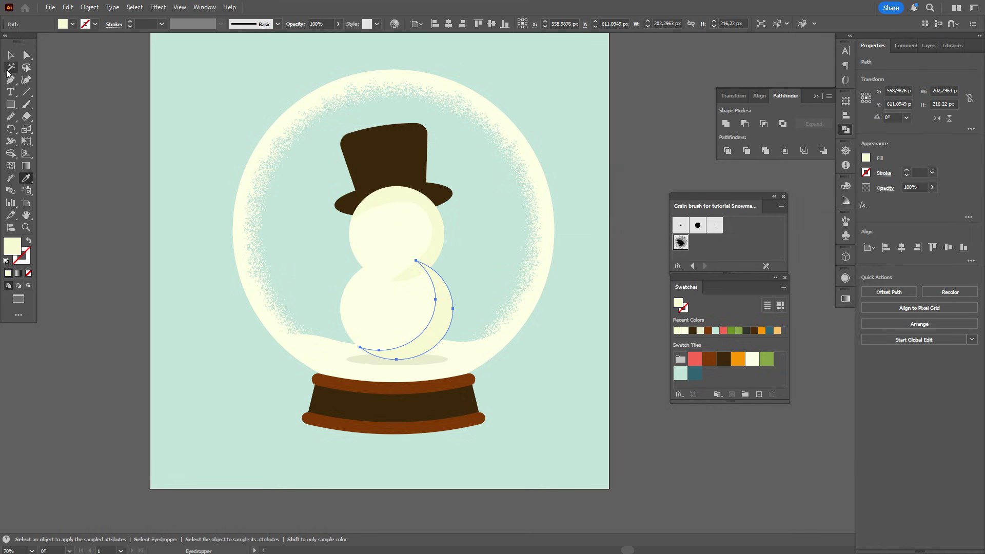
left_click(10, 55)
Bring the dark brown underside of the hat's brim to the front, over the head.
left_click(425, 194)
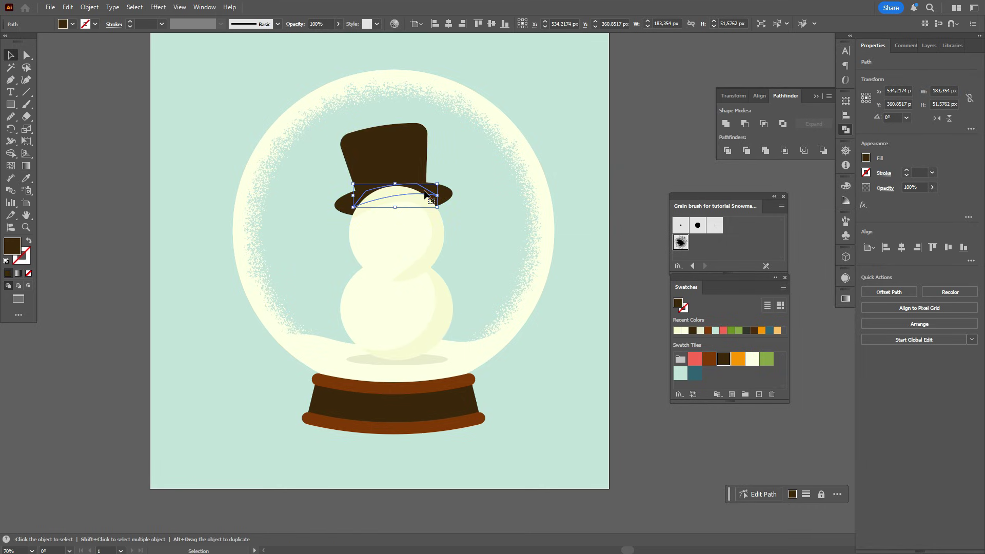
right_click(424, 194)
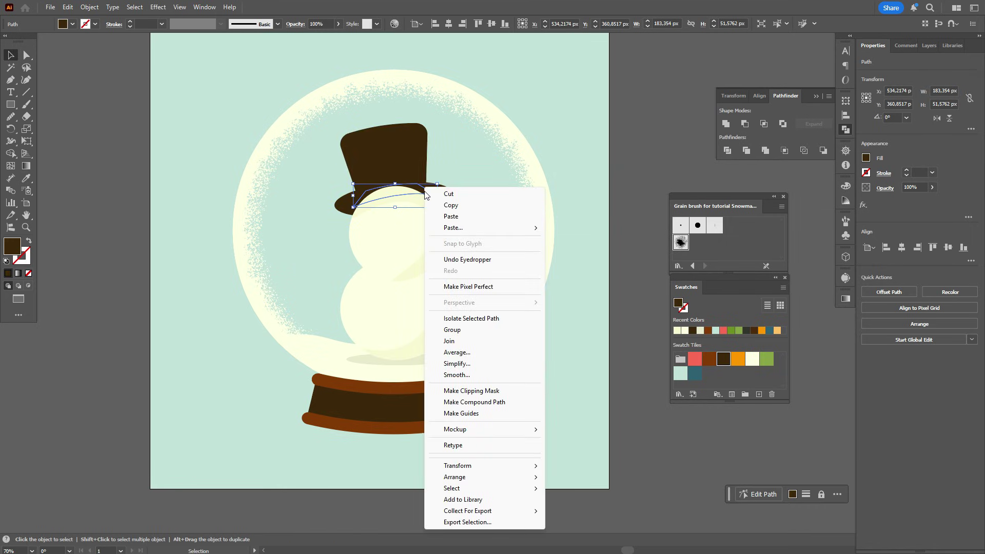
mouse_move(513, 476)
left_click(563, 479)
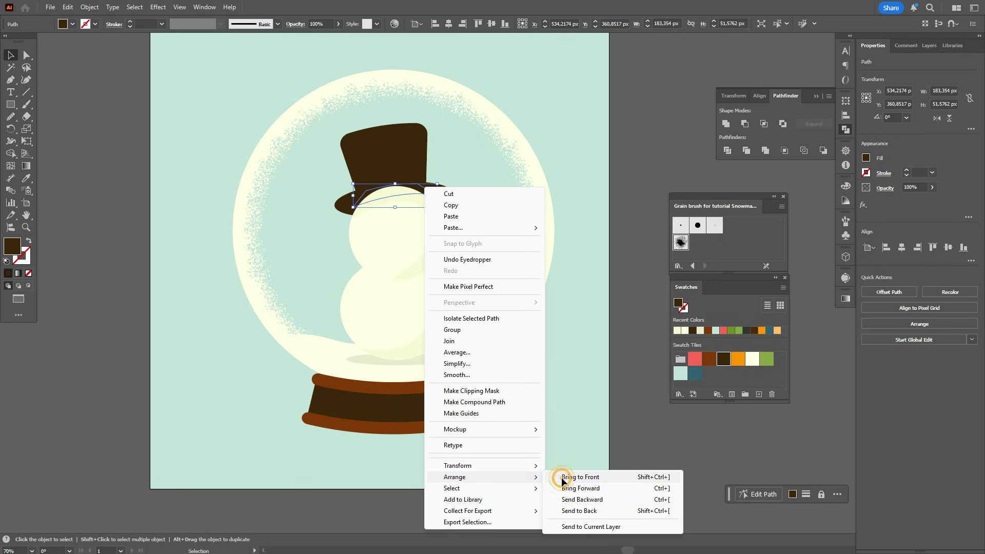
left_click(635, 427)
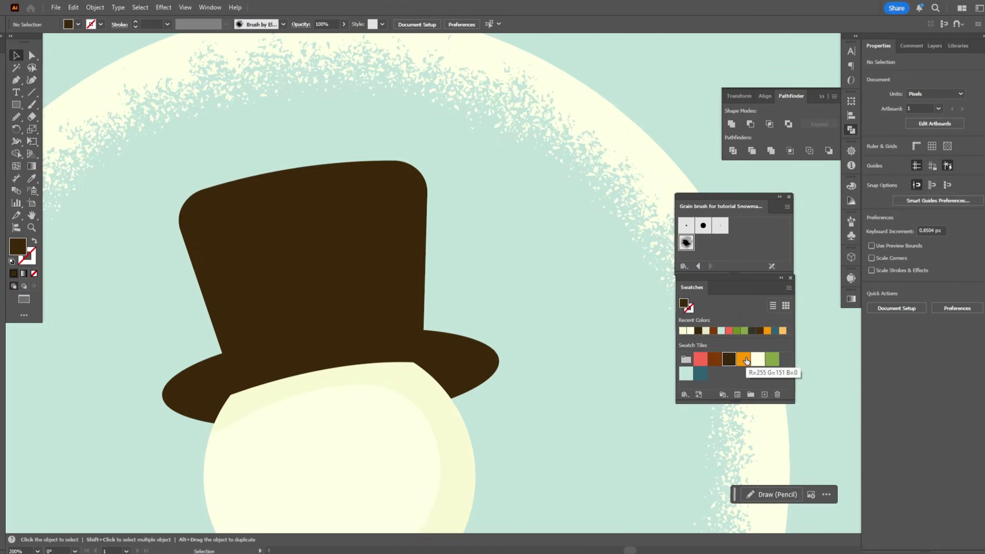
Draw an orange band about 170 × 36 px across the base of the hat's crown and tilt it by about 10.9°.
left_click(744, 359)
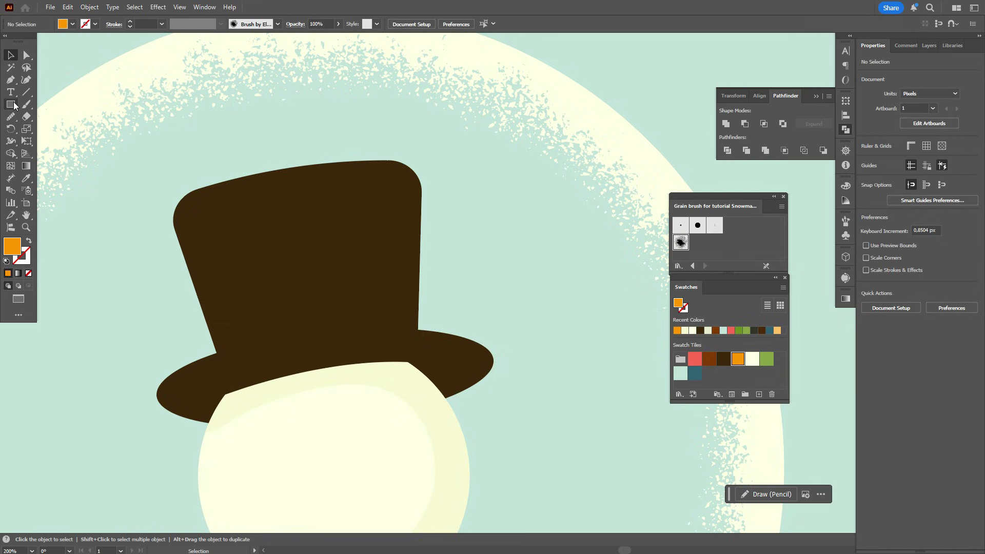
left_click_drag(14, 105, 46, 103)
left_click_drag(209, 310, 432, 356)
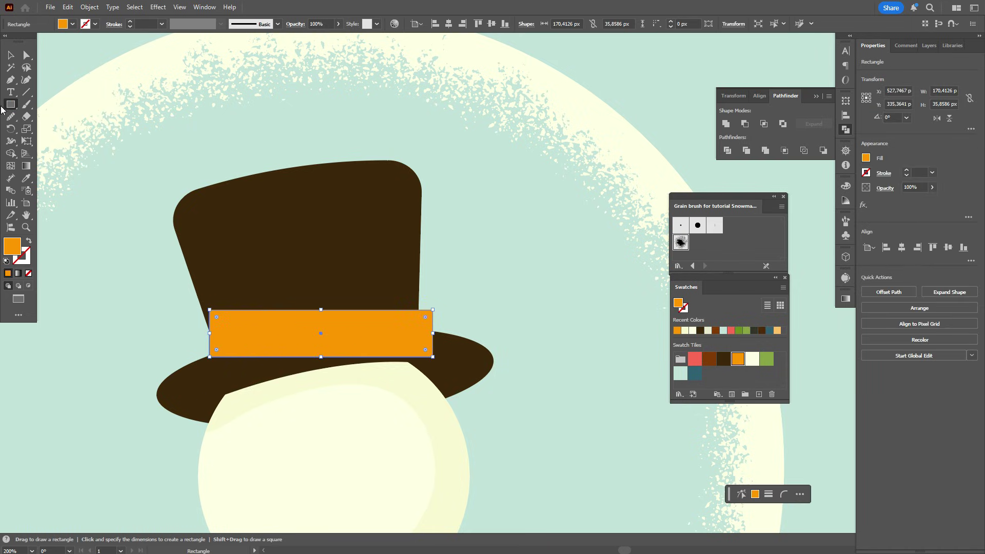
left_click(13, 54)
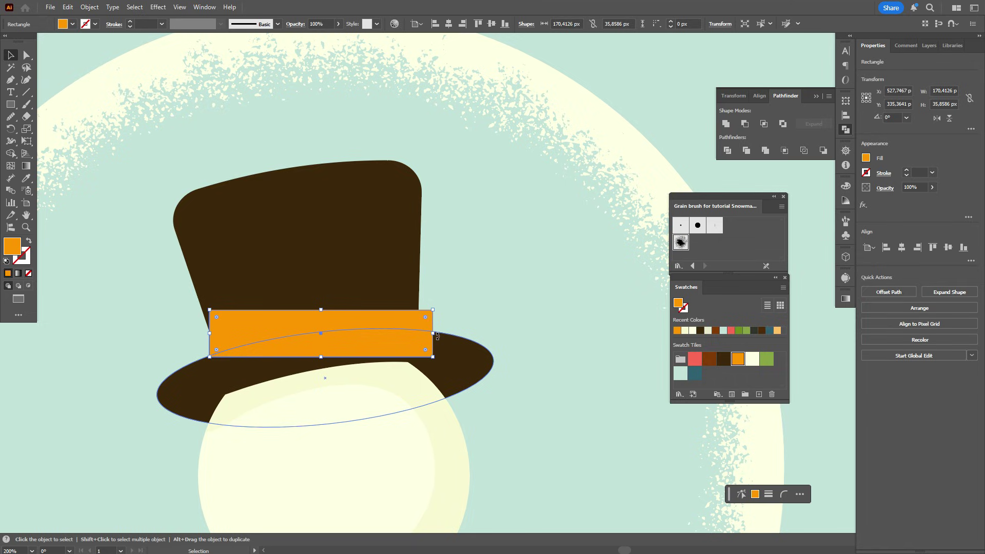
left_click_drag(437, 336, 384, 327)
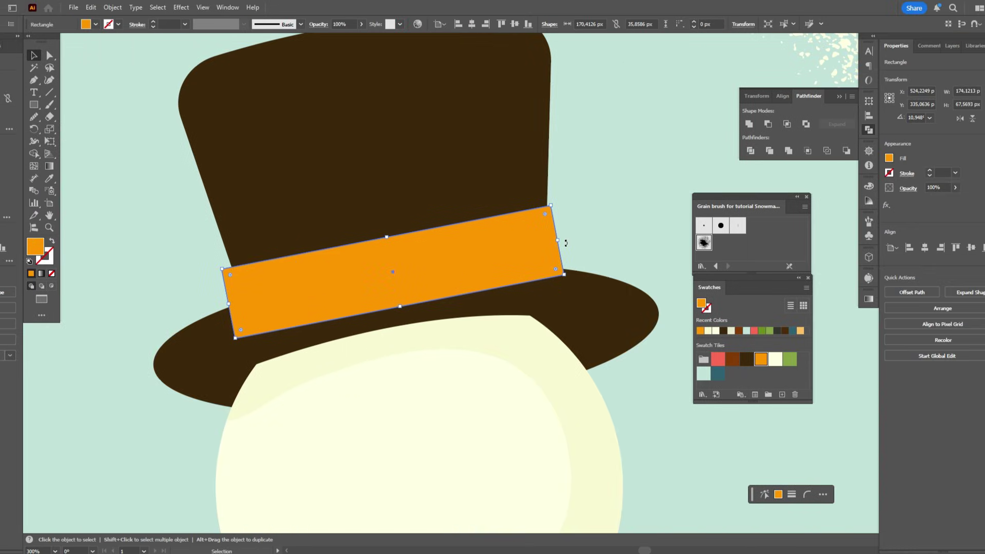
Reduce the orange band's tilt to about 8.4° and bow its upper edge upward with the Curvature tool.
left_click_drag(566, 242, 539, 247)
left_click(25, 79)
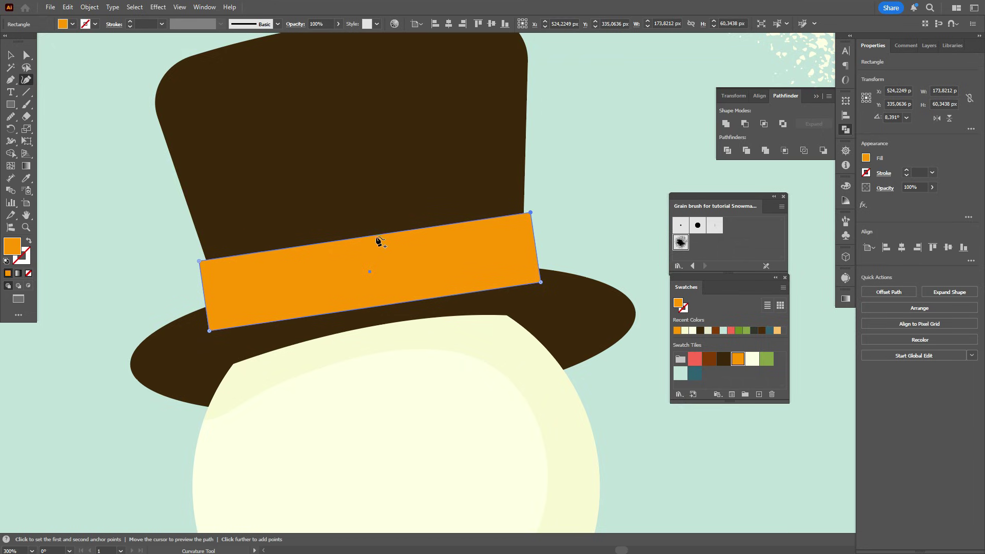
left_click_drag(363, 237, 367, 227)
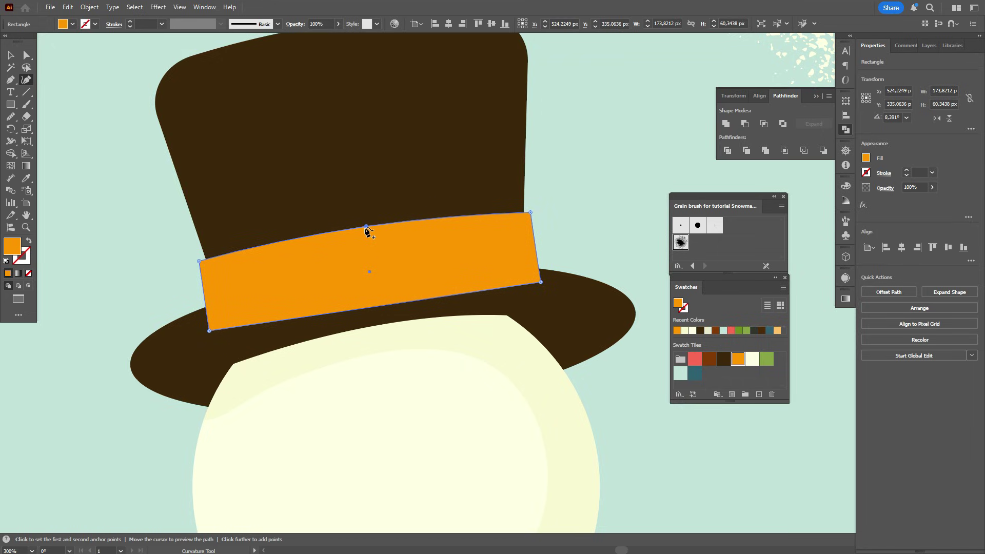
Send the hat's crown and the orange band behind the dark brown brim.
left_click(11, 53)
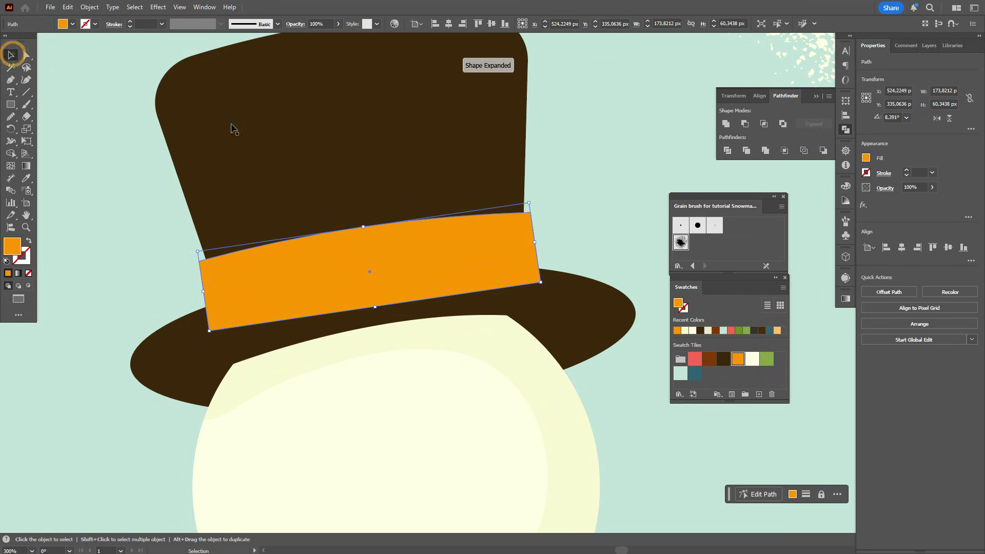
left_click(336, 150, "shift")
right_click(625, 147)
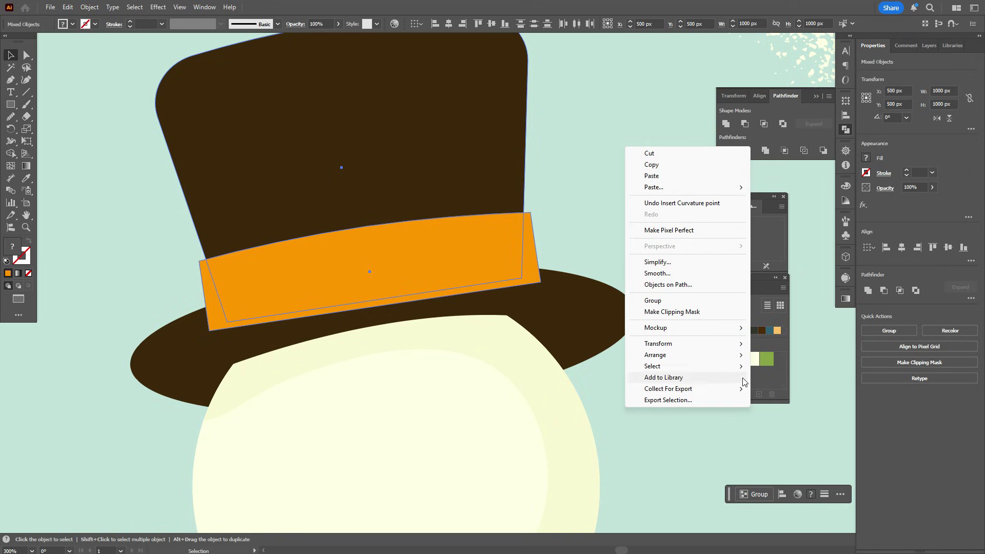
left_click(784, 390)
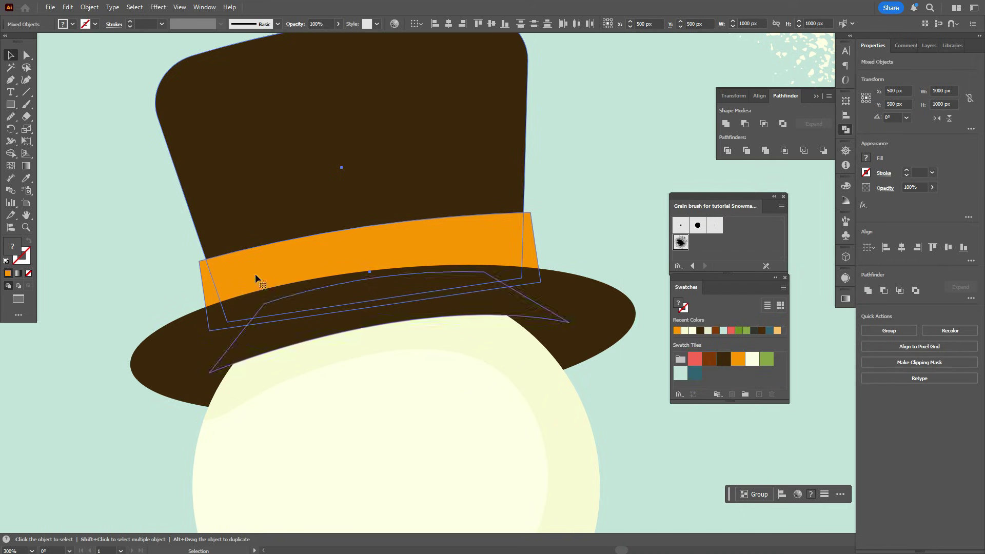
Trim off the parts of the orange band that stick out beyond the crown with the Shape Builder.
left_click(503, 158, "shift")
left_click(502, 157, "shift")
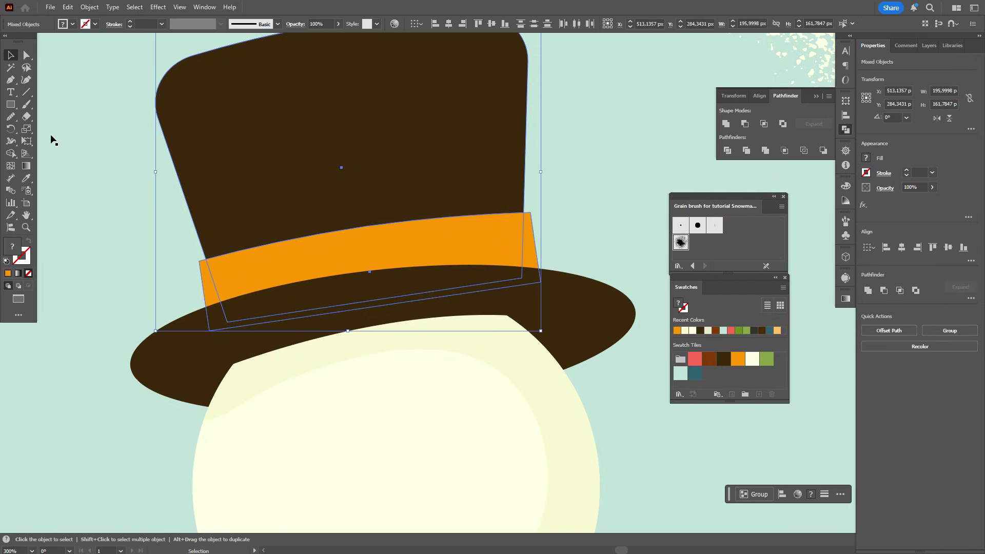
left_click(11, 153)
left_click(231, 287)
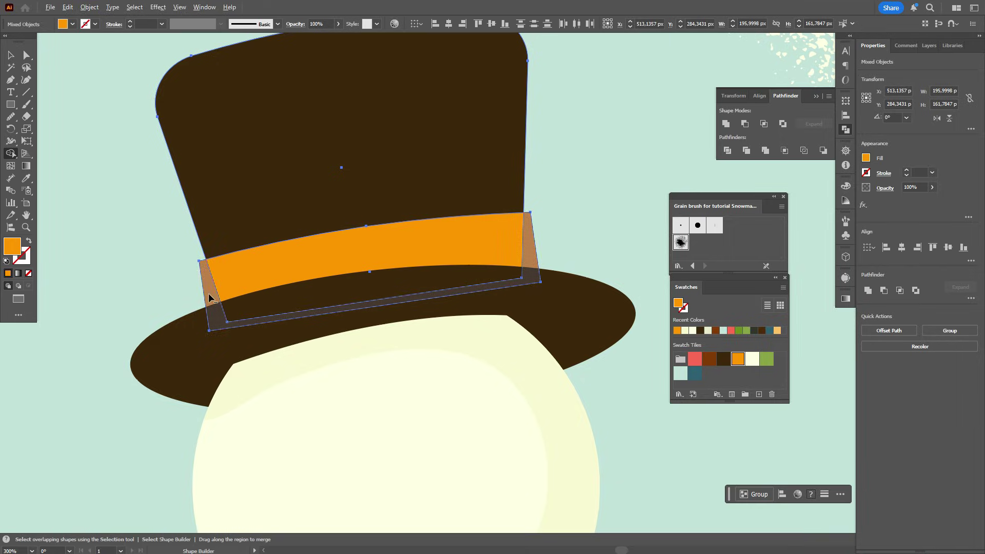
key("v")
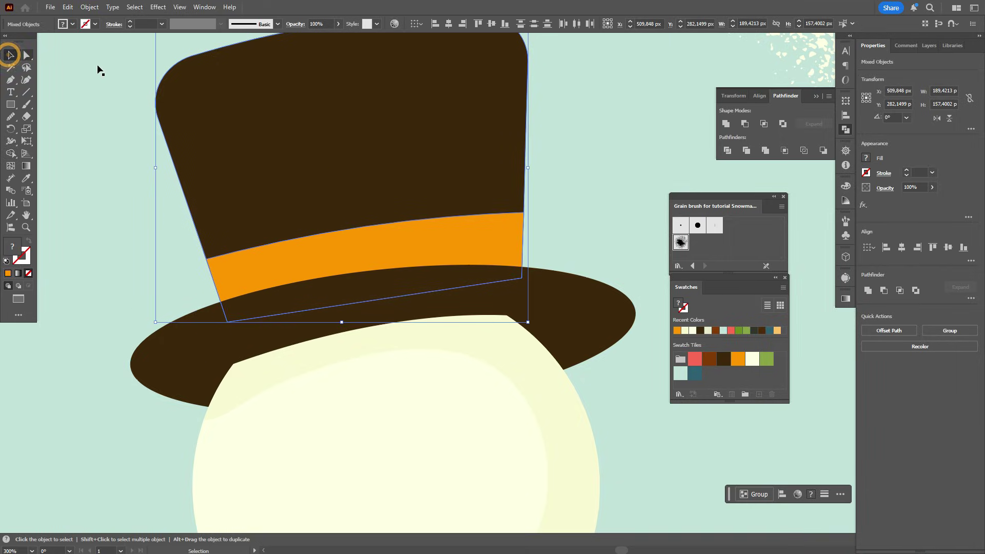
Lock the light mint background rectangle in Layer 1.
left_click(575, 134)
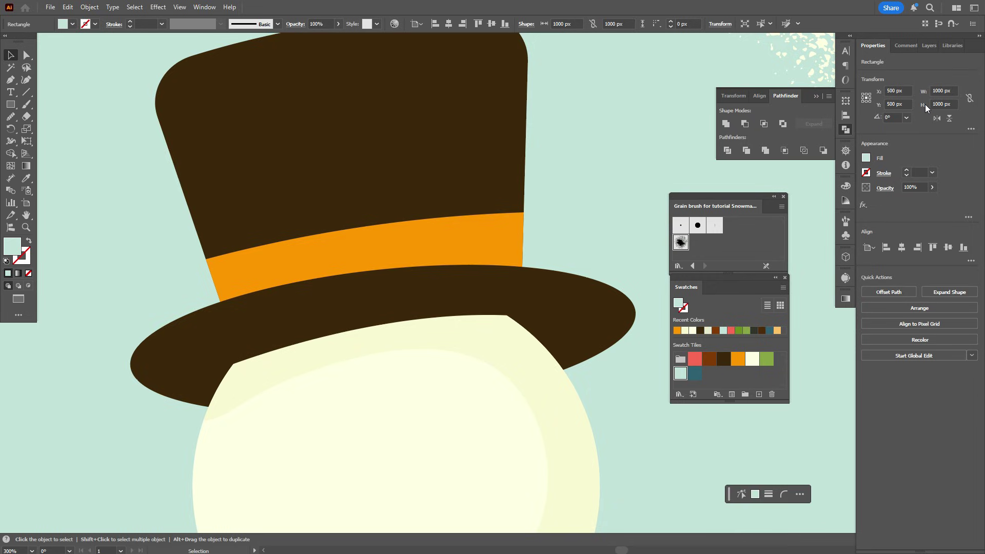
left_click(933, 45)
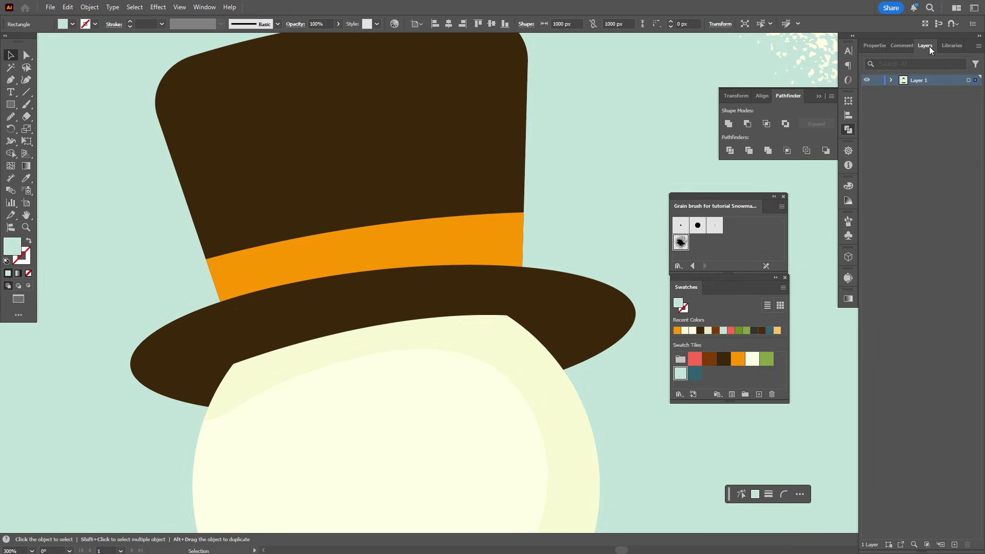
left_click(892, 80)
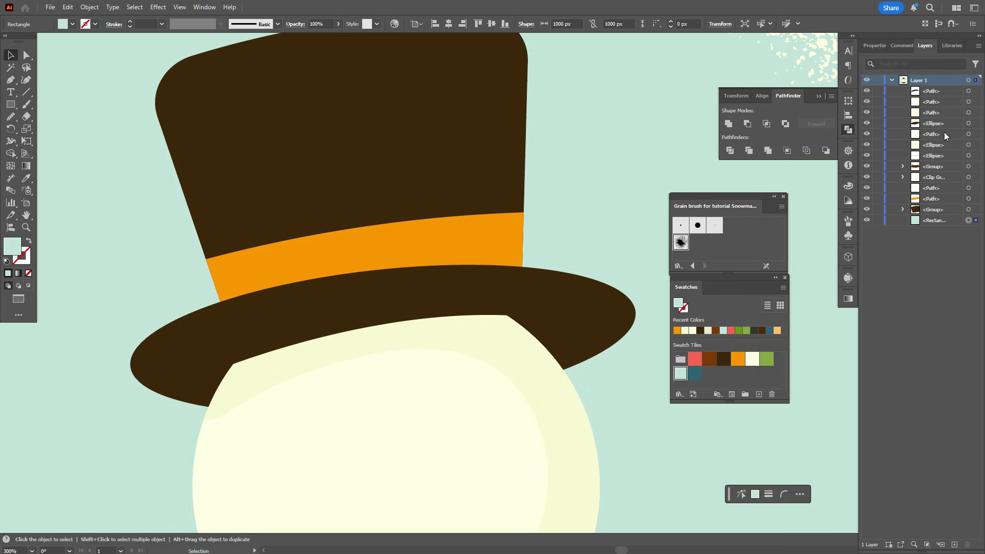
left_click(878, 220)
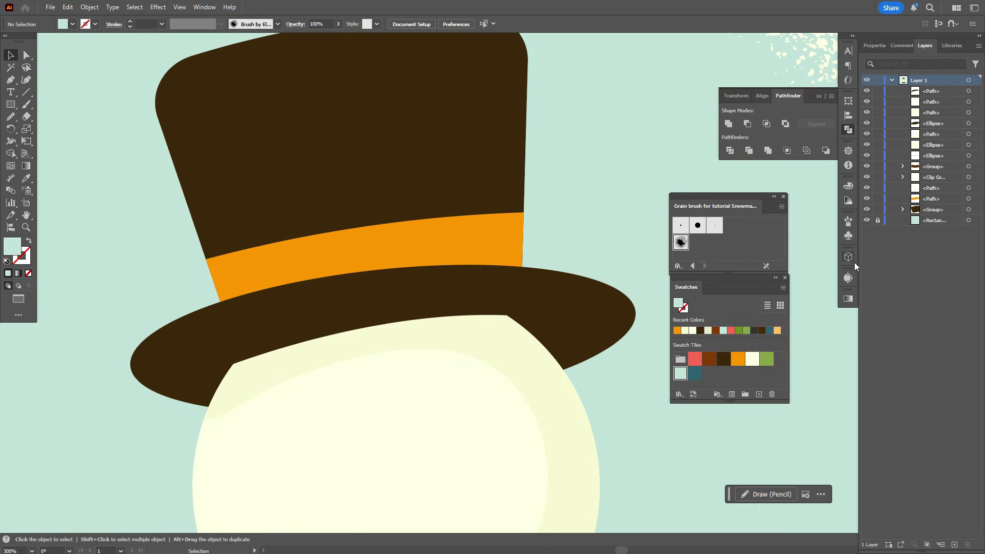
Draw three overlapping berry circles about 26 px wide in coral red (R=251 G=106 B=85) at the left end of the hat band.
left_click(696, 363)
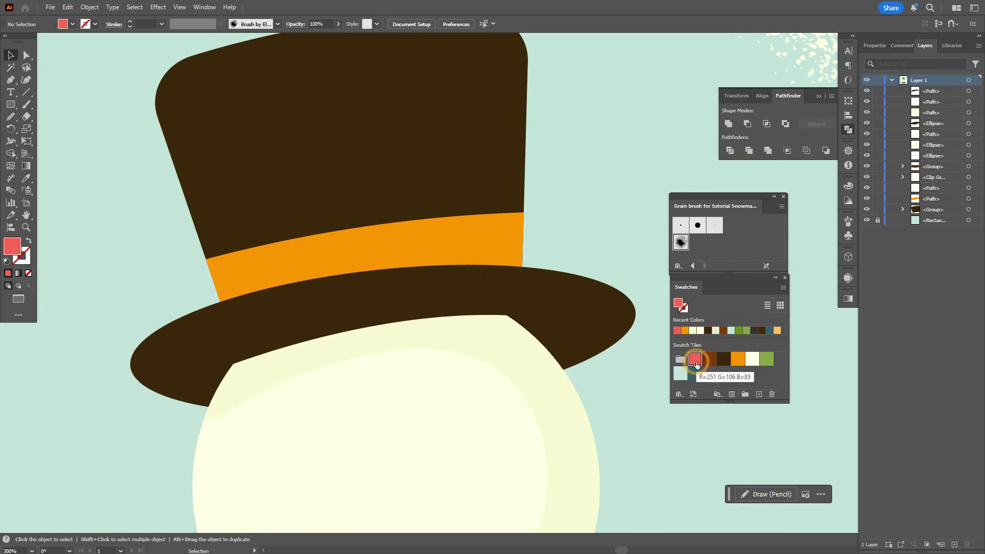
left_click_drag(10, 104, 61, 130)
left_click_drag(212, 272, 276, 272)
left_click(10, 55)
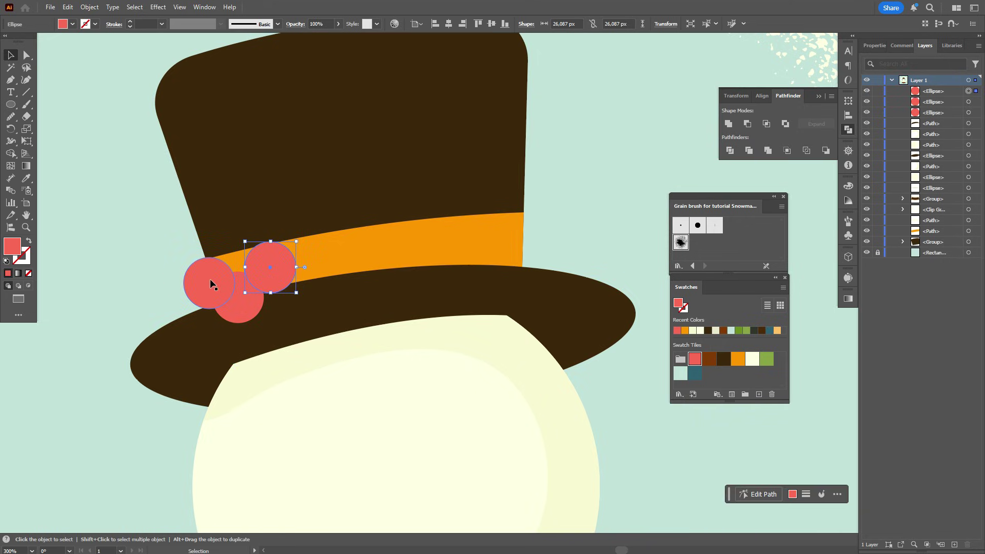
Recolor the two outer berries a slightly darker red, about 68% saturation and 96% brightness.
left_click(206, 280)
left_click(281, 267, "shift")
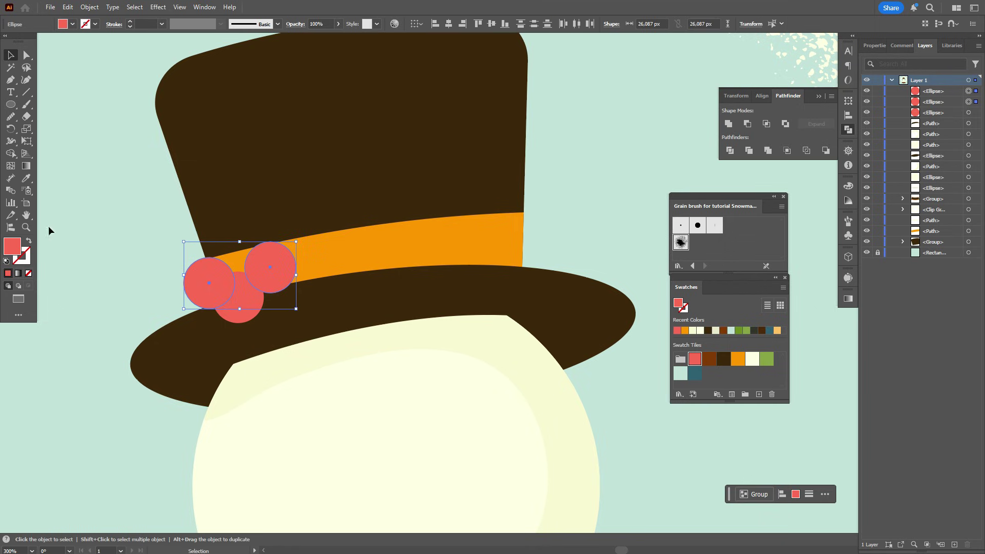
double_click(12, 246)
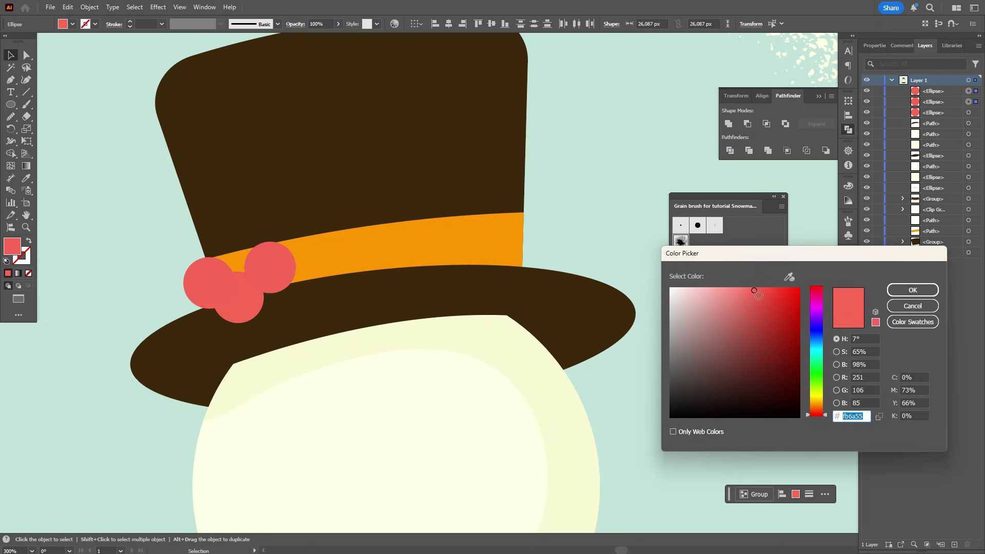
left_click(758, 292)
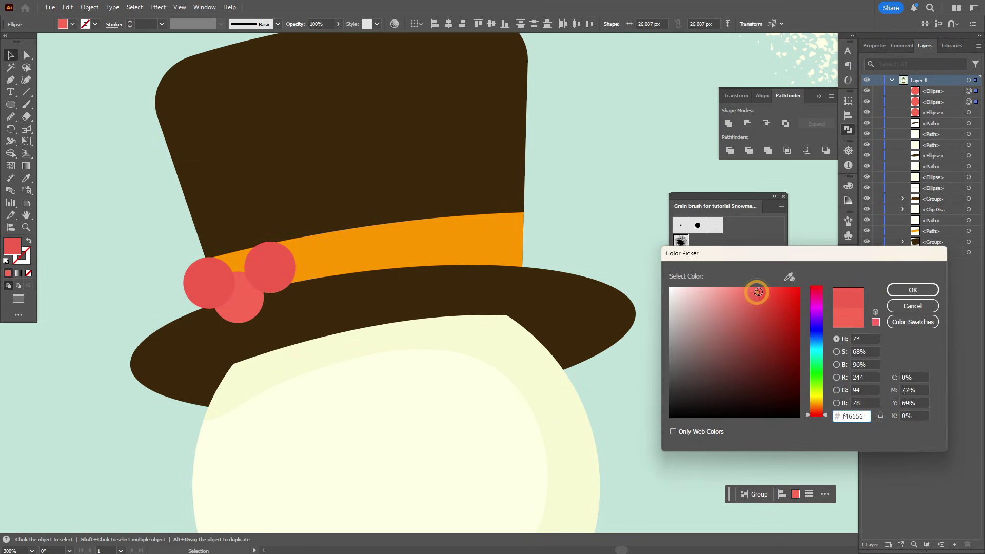
left_click(912, 290)
Bring the middle berry in front of the other two and nudge it slightly up and to the right.
right_click(250, 303)
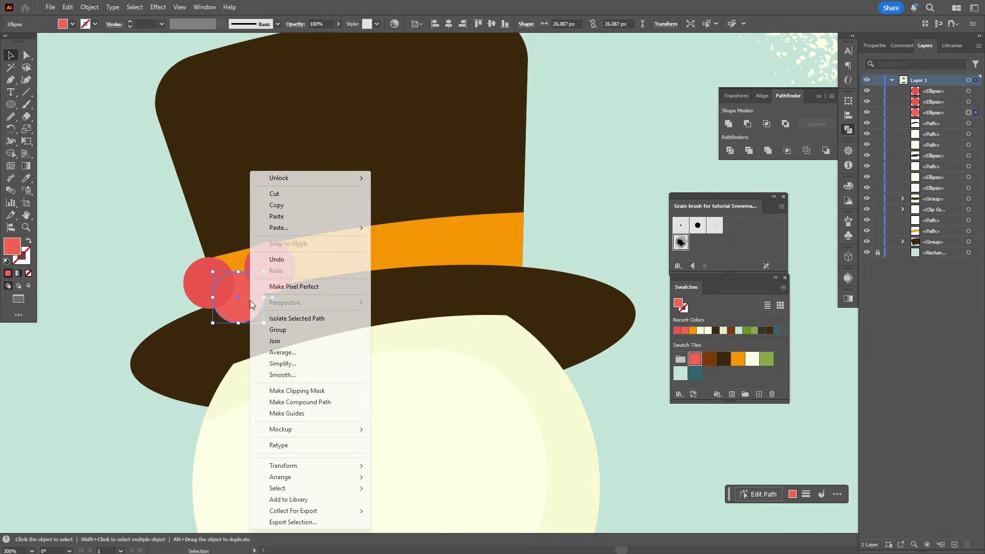
mouse_move(343, 481)
left_click(408, 475)
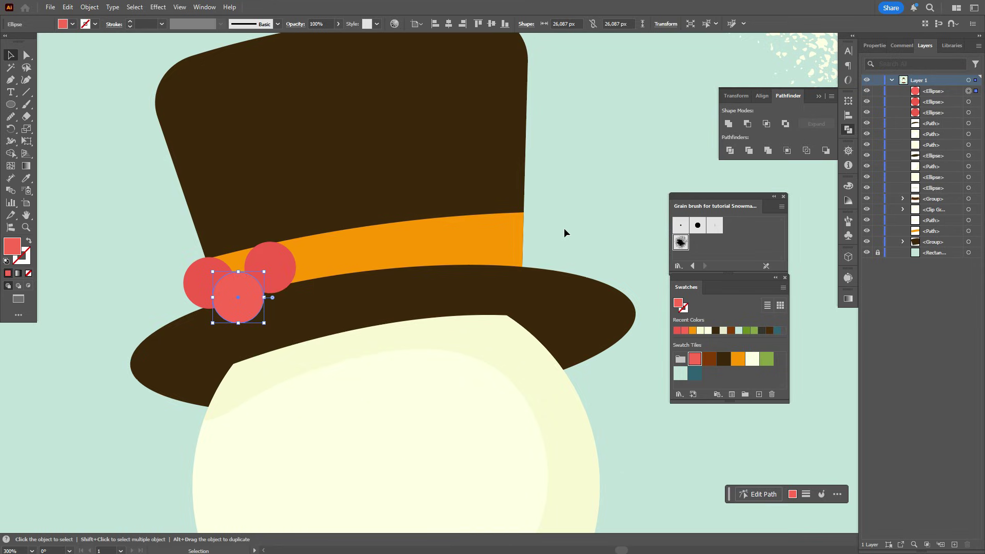
left_click(566, 226)
left_click_drag(234, 308, 242, 300)
left_click(609, 193)
Add a small dark brown dot about 3.8 px wide to the upper part of each of the three berries.
left_click(724, 359)
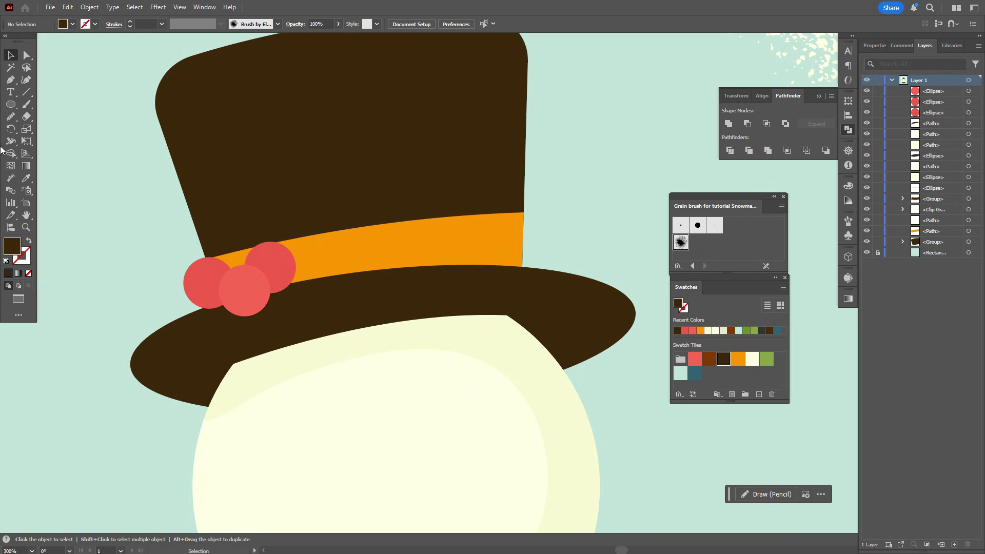
left_click(10, 107)
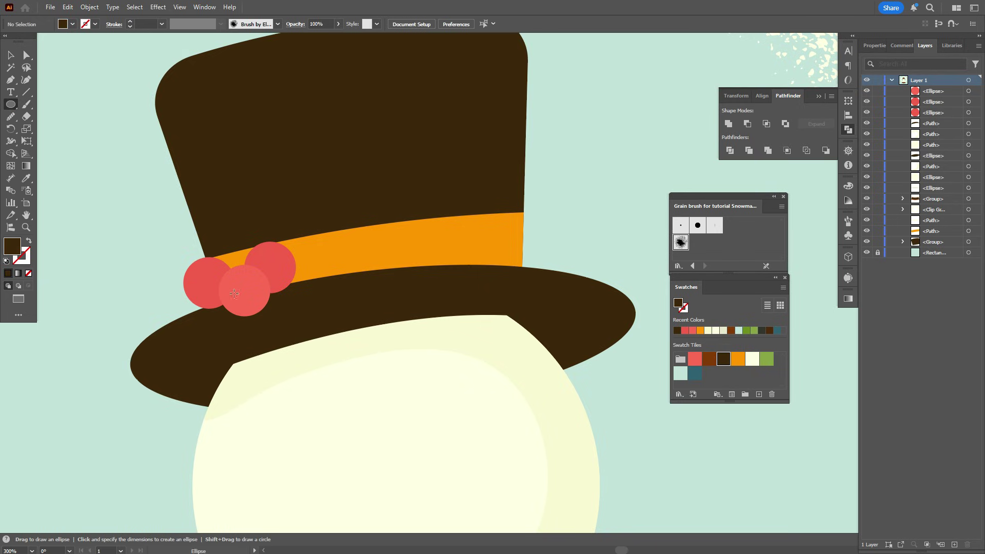
mouse_move(239, 271)
left_mouse_down()
mouse_move(248, 274)
mouse_move(197, 276)
left_mouse_up()
left_click_drag(275, 258, 277, 254)
left_click(10, 56)
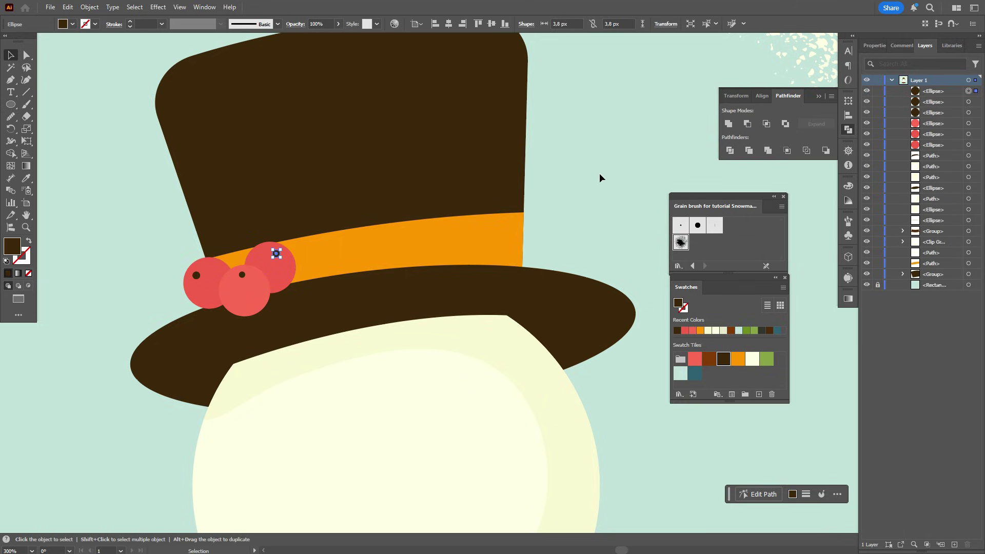
left_click(599, 174)
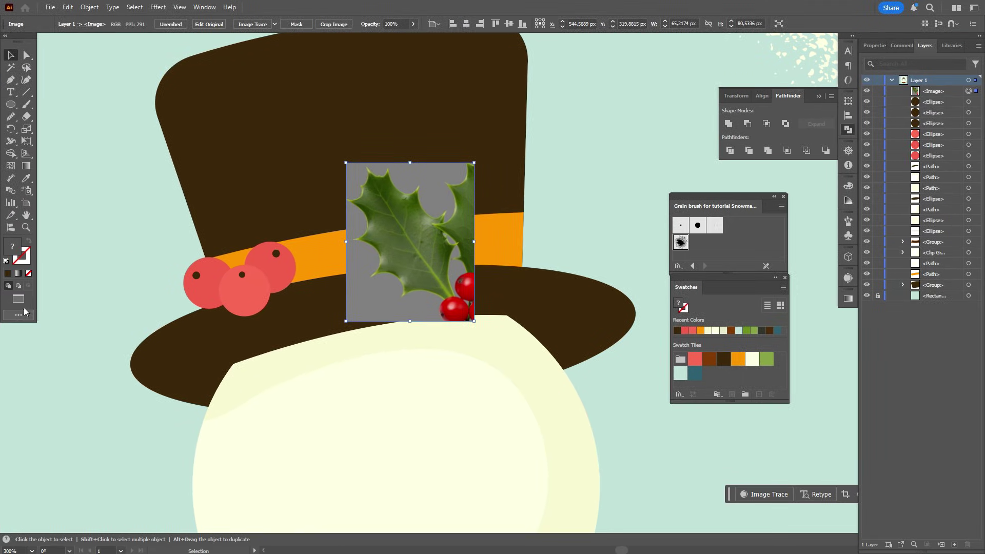
Rotate the holly reference photo clockwise until its large leaf stands upright.
left_click(26, 227)
left_click(521, 277)
left_click(496, 275)
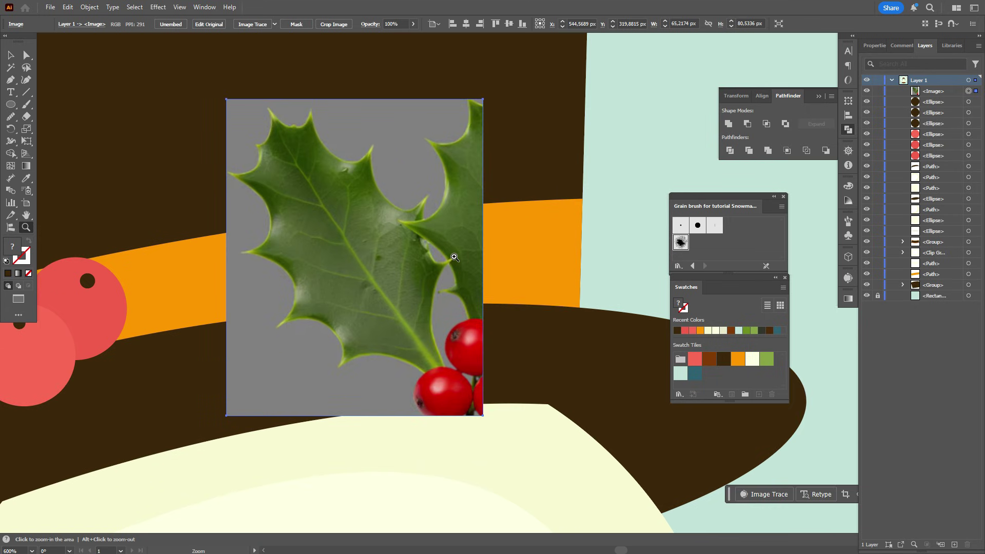
left_click(11, 55)
left_click_drag(490, 272, 500, 343)
Trace the left edge of the large holly leaf with the Pen tool, curving between its spikes from the tip down to the stem.
left_click(11, 80)
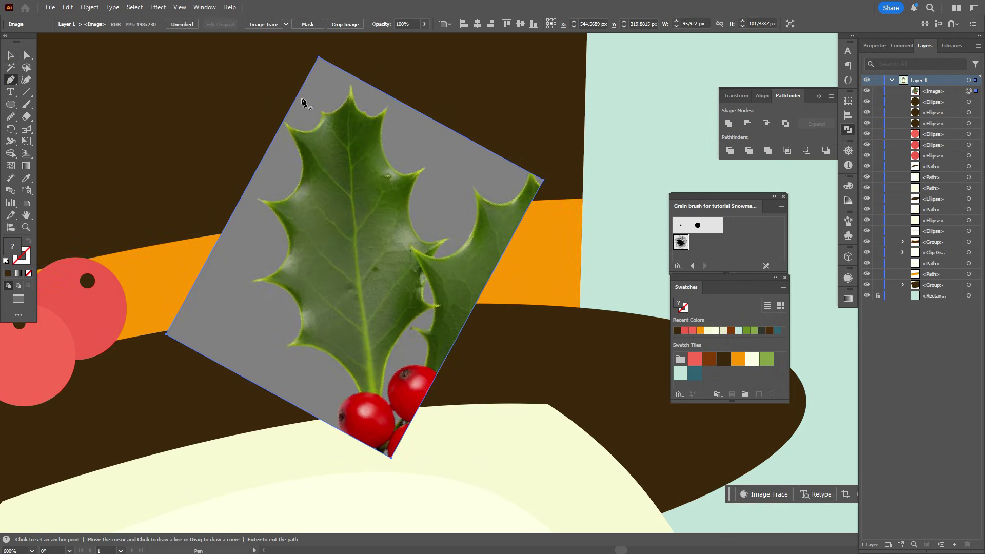
left_click(350, 84)
left_click(287, 123)
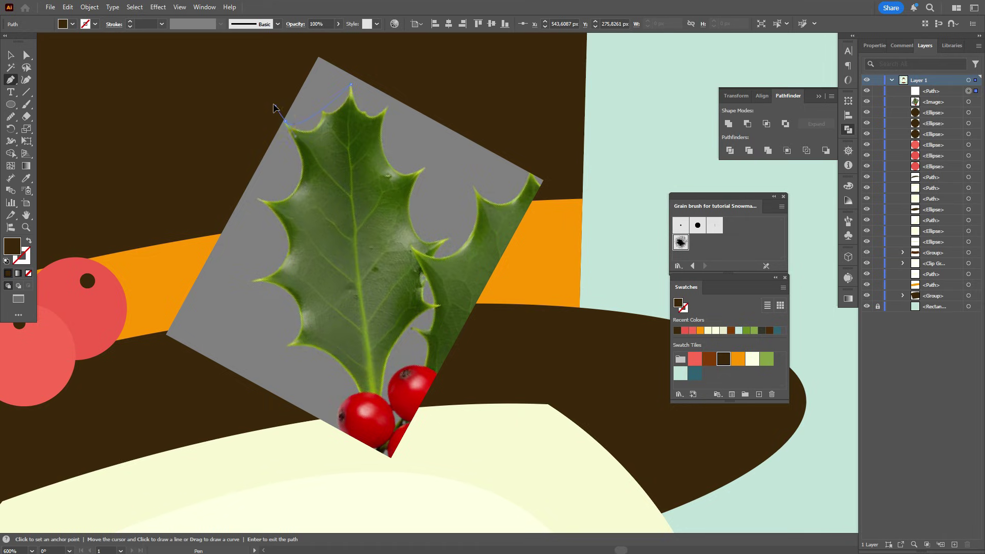
left_click_drag(247, 90, 246, 98)
left_click(287, 123)
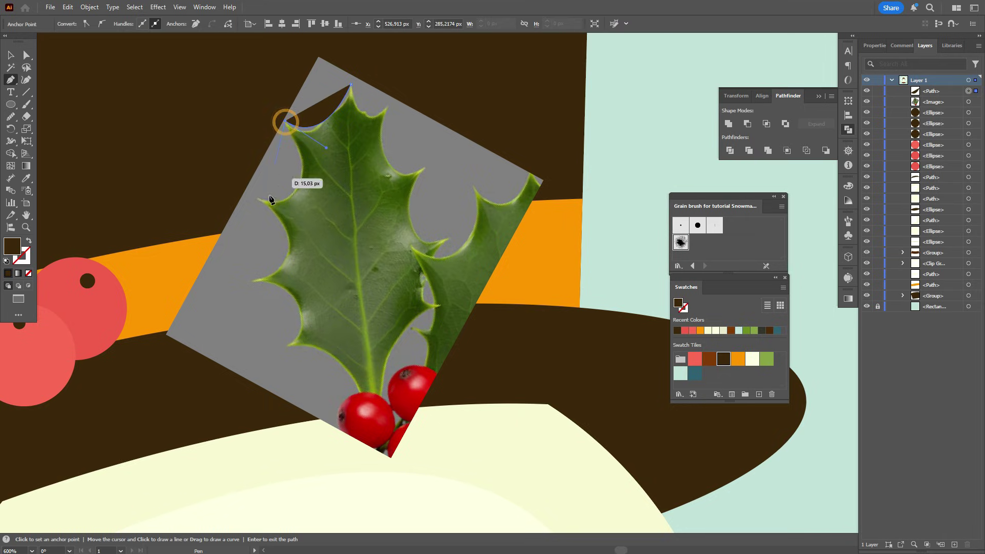
left_click(258, 199)
left_click_drag(258, 200, 185, 188)
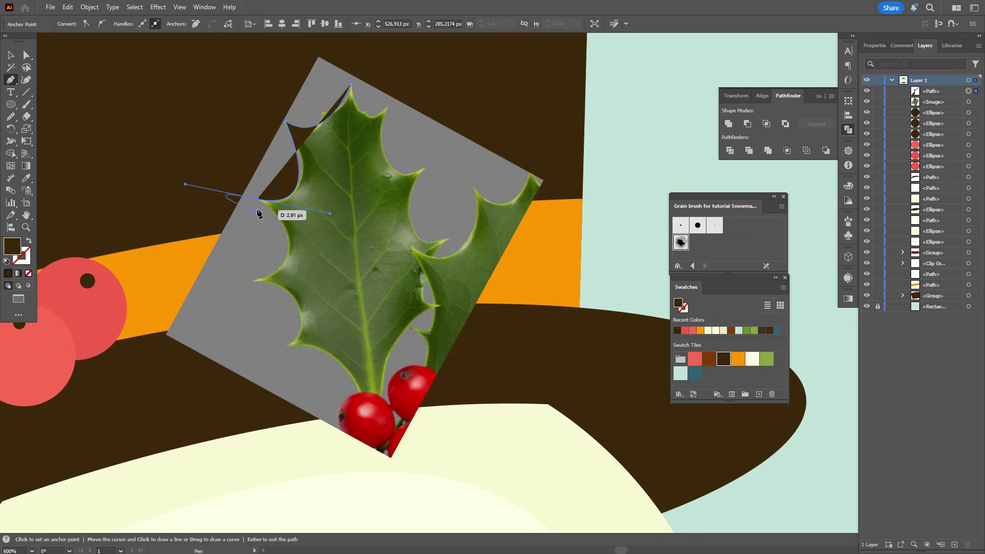
left_click(258, 199)
left_click(255, 280)
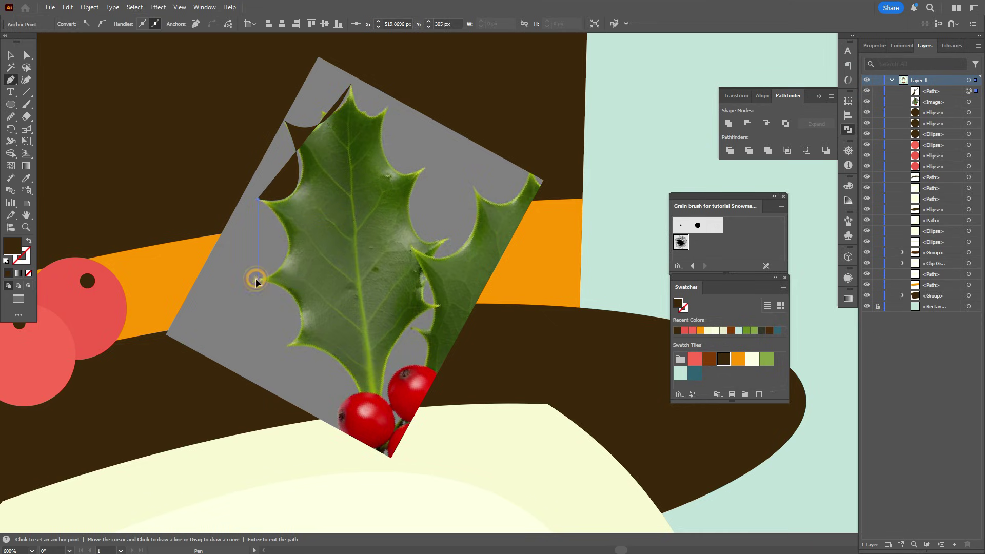
left_click_drag(185, 297, 185, 297)
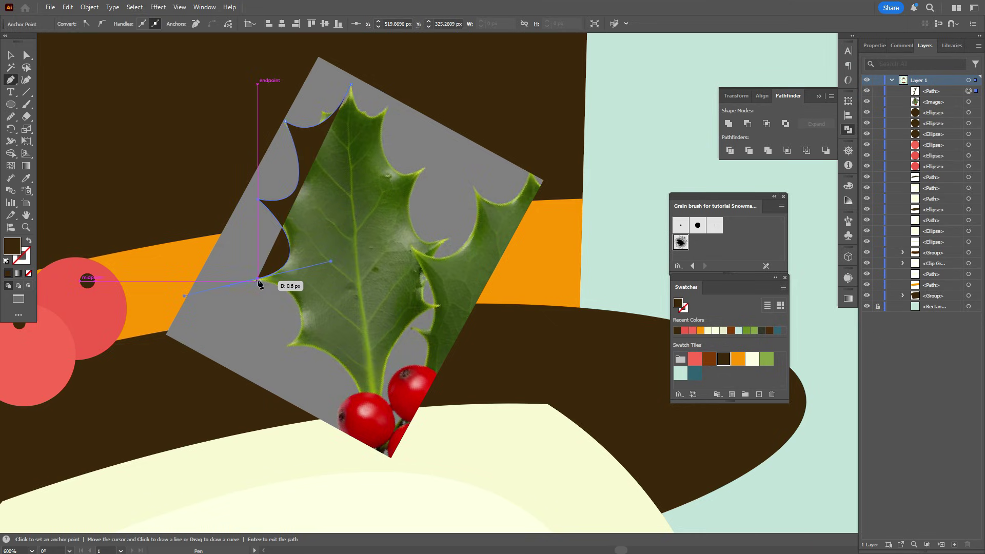
left_click(258, 280)
left_click_drag(289, 345, 251, 388)
left_click(289, 345)
left_click_drag(362, 396, 369, 427)
left_click(362, 397)
Swap the path's brown fill to its stroke and trace the leaf's right edge back up to the tip, closing the outline.
left_click(436, 309)
key("shift+x")
left_click(450, 240)
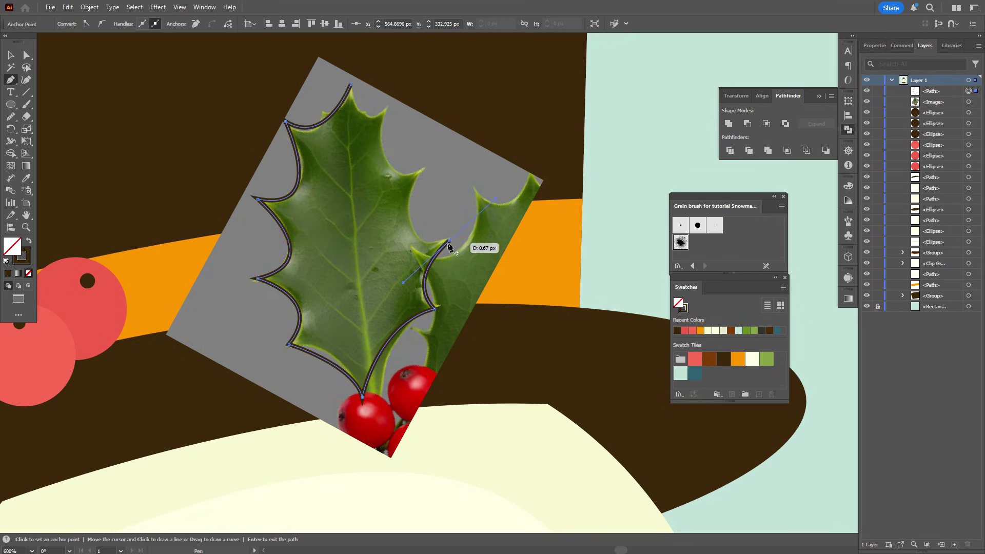
left_click(422, 167)
scroll(417, 164, "up", 3)
left_click_drag(388, 272, 401, 175)
left_click(387, 273)
scroll(362, 213, "down", 3)
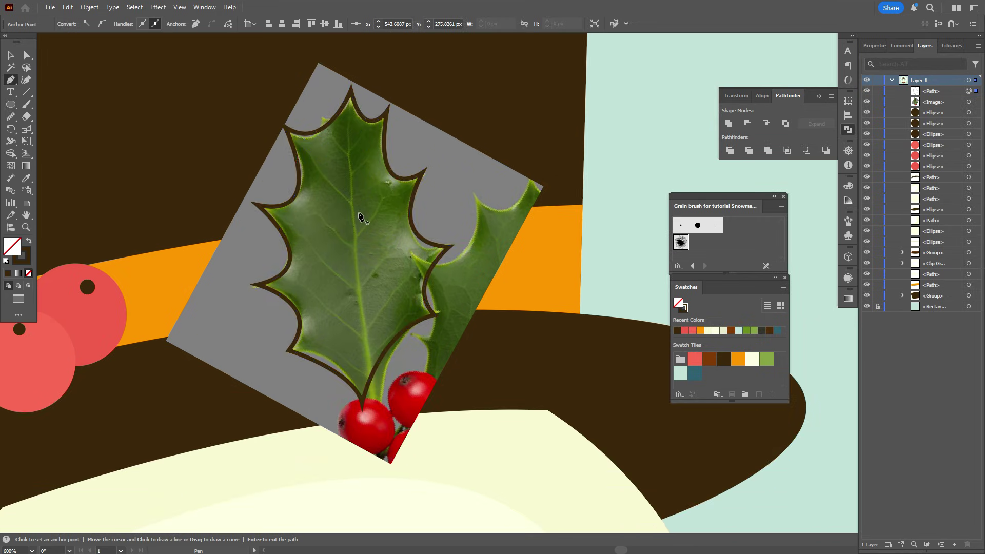
left_click(12, 56)
left_click(633, 170)
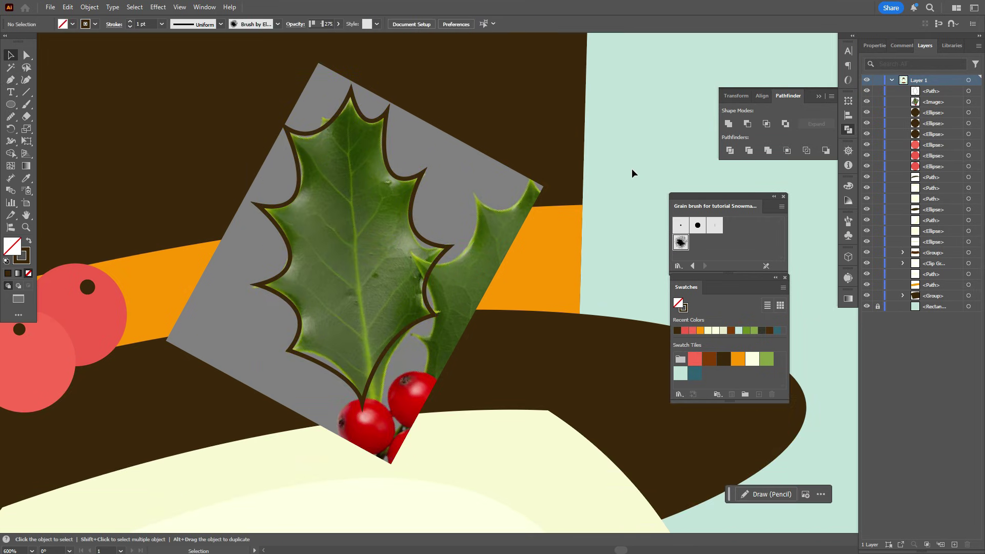
Fill the traced holly leaf with the green swatch and remove its stroke.
left_click(438, 249)
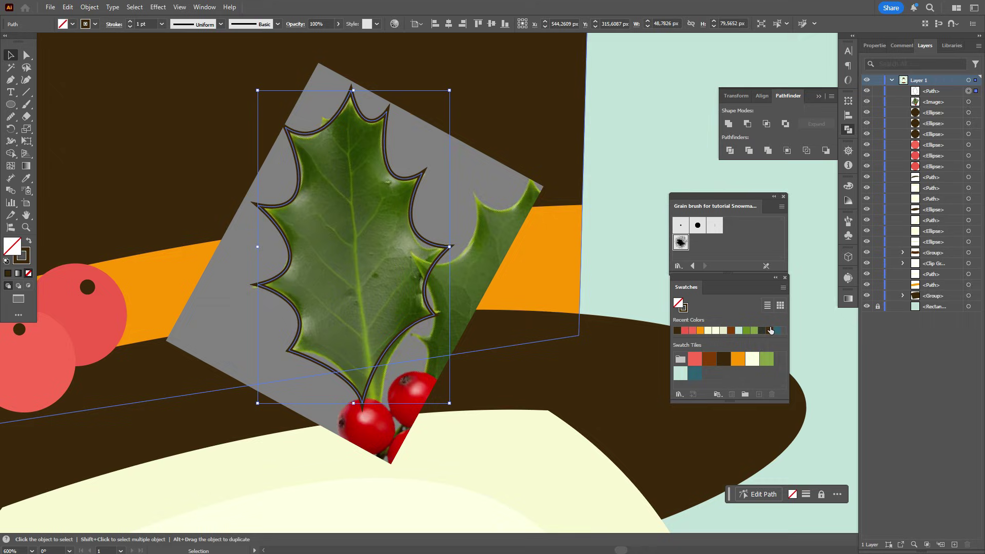
left_click(764, 365)
left_click(16, 260)
key("slash")
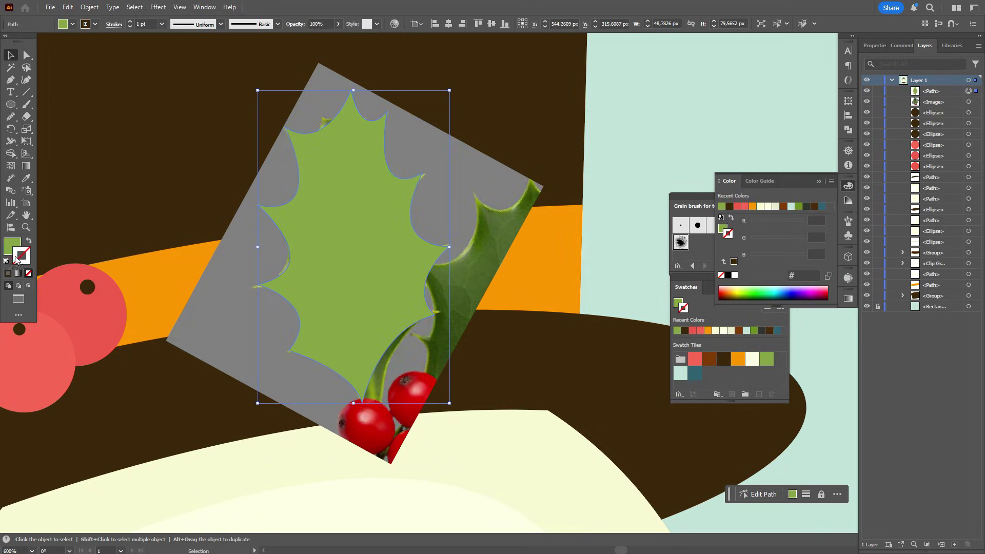
Ready the Paintbrush tool with the cream swatch as stroke colour and no fill, keeping its current tool options.
left_click(11, 244)
left_click(670, 103)
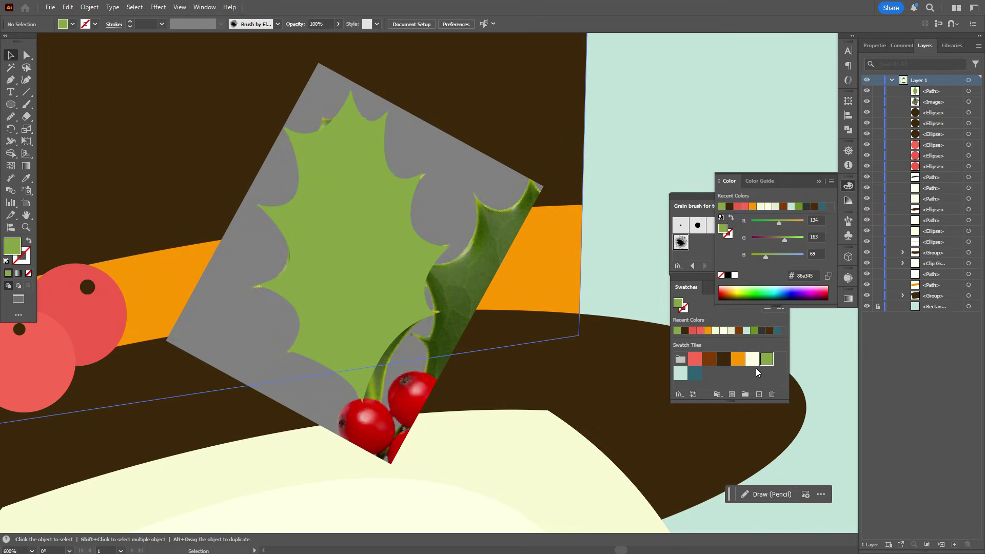
left_click(751, 359)
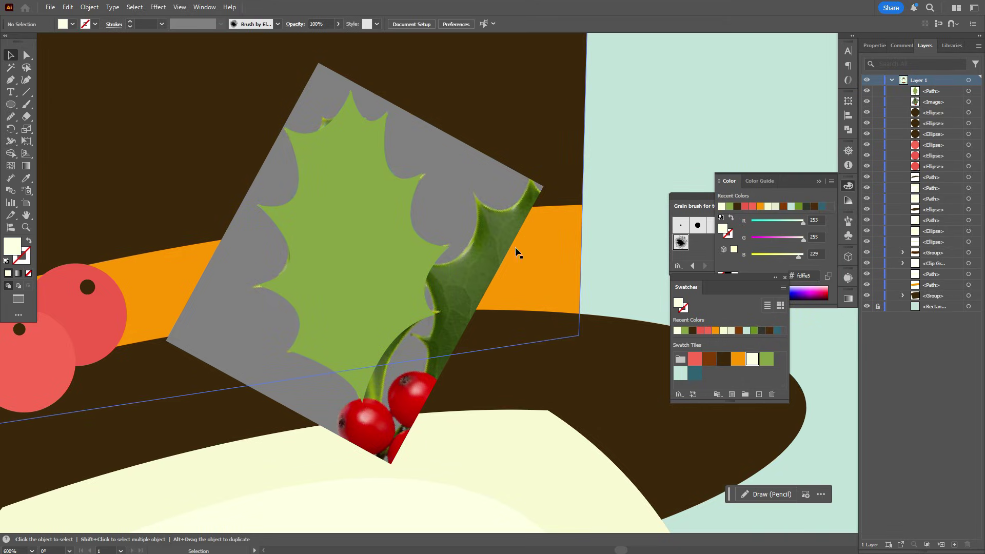
left_click(24, 105)
double_click(24, 106)
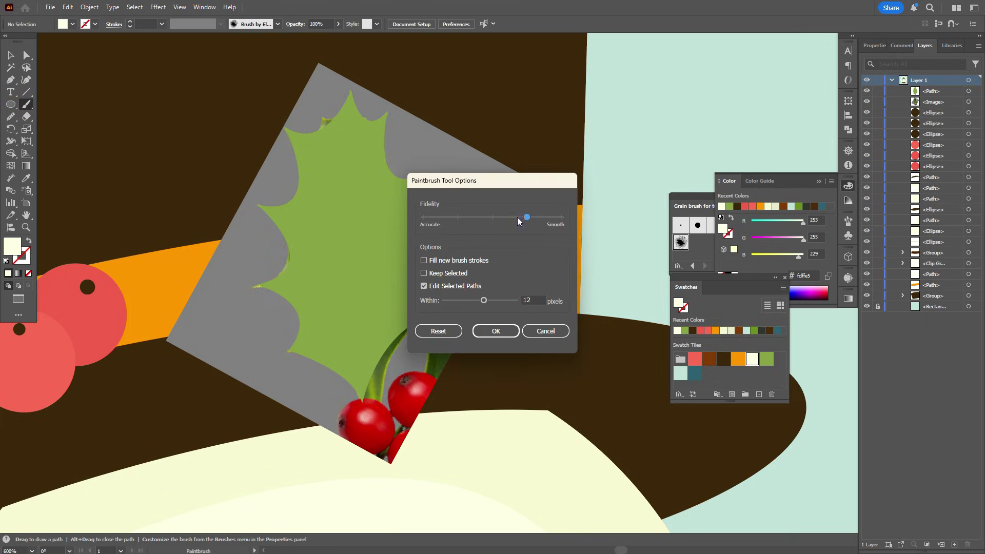
left_click(506, 330)
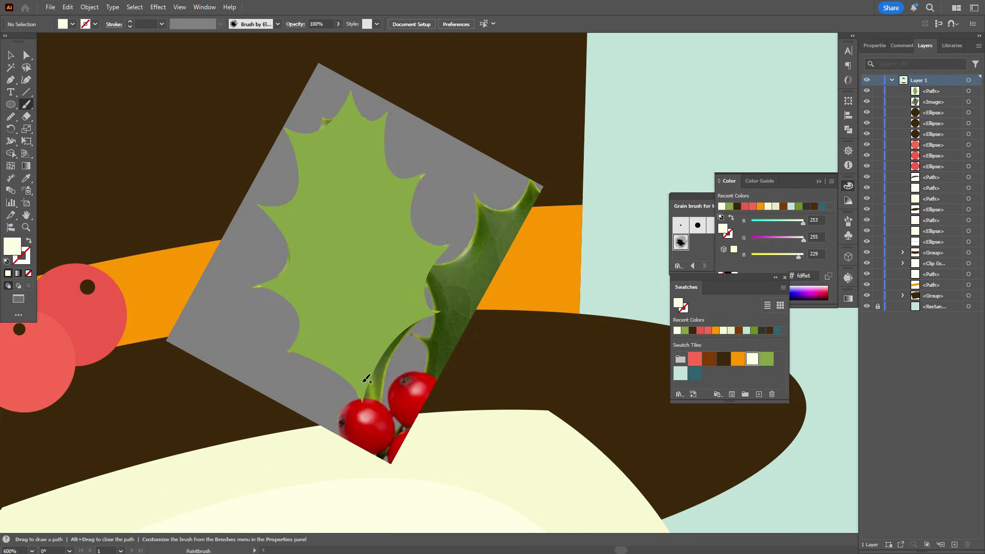
left_click(29, 244)
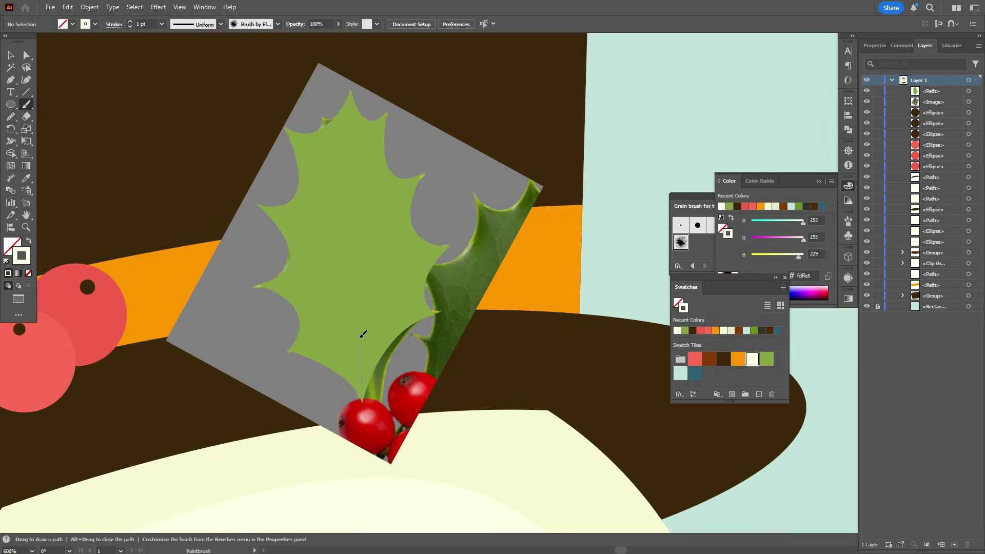
Paint a centre vein and three branching side veins on the holly leaf with the 3 pt. Round brush.
left_click_drag(347, 137, 346, 124)
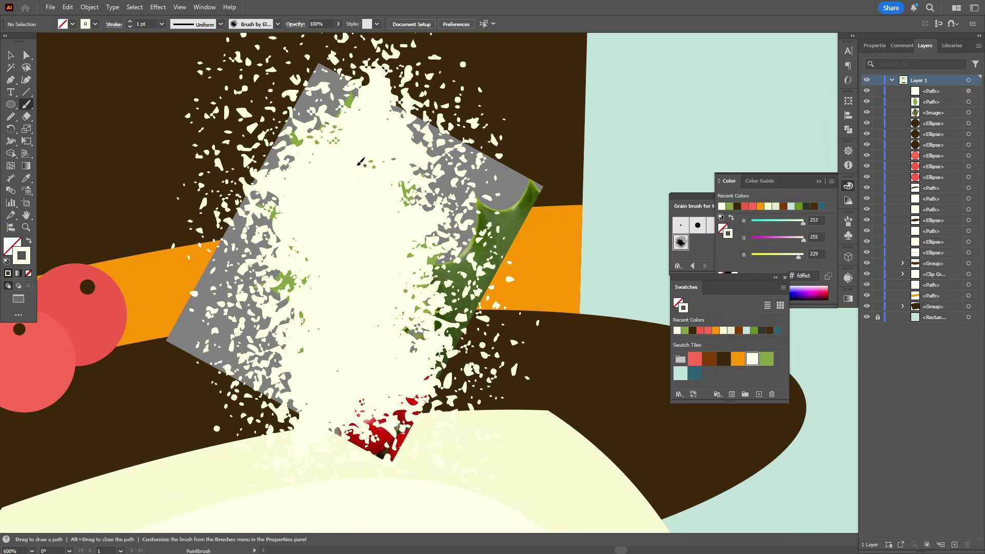
key("ctrl+z")
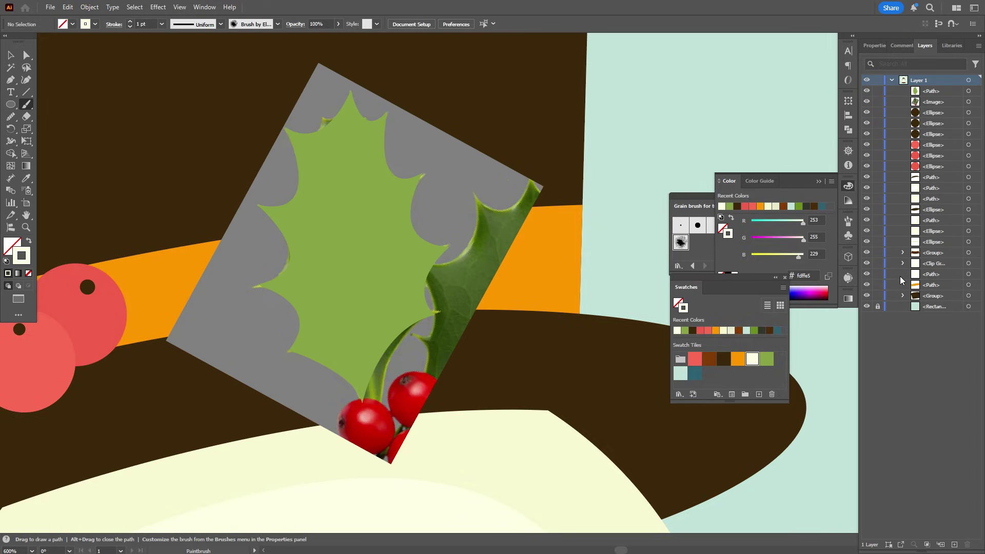
left_click(849, 222)
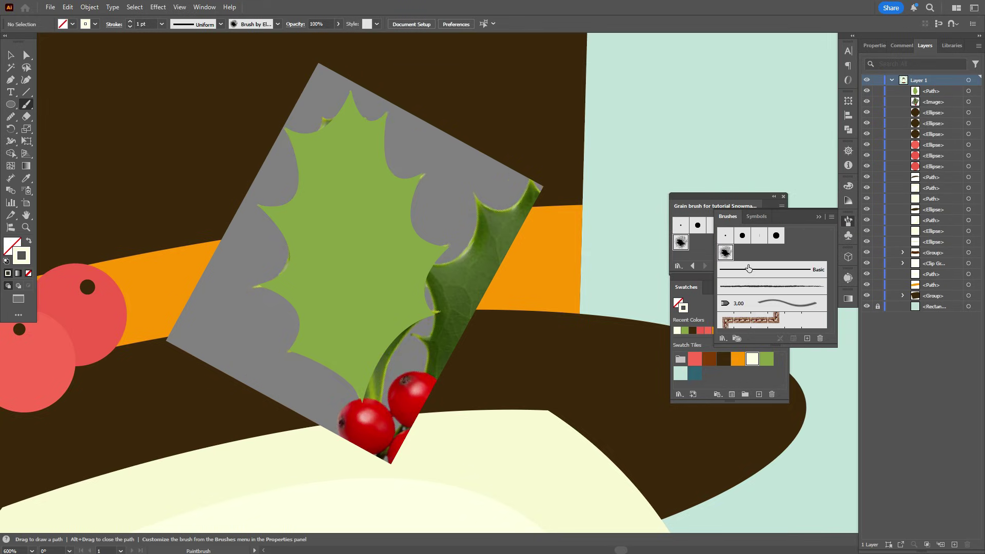
left_click(725, 237)
left_click_drag(362, 370, 349, 127)
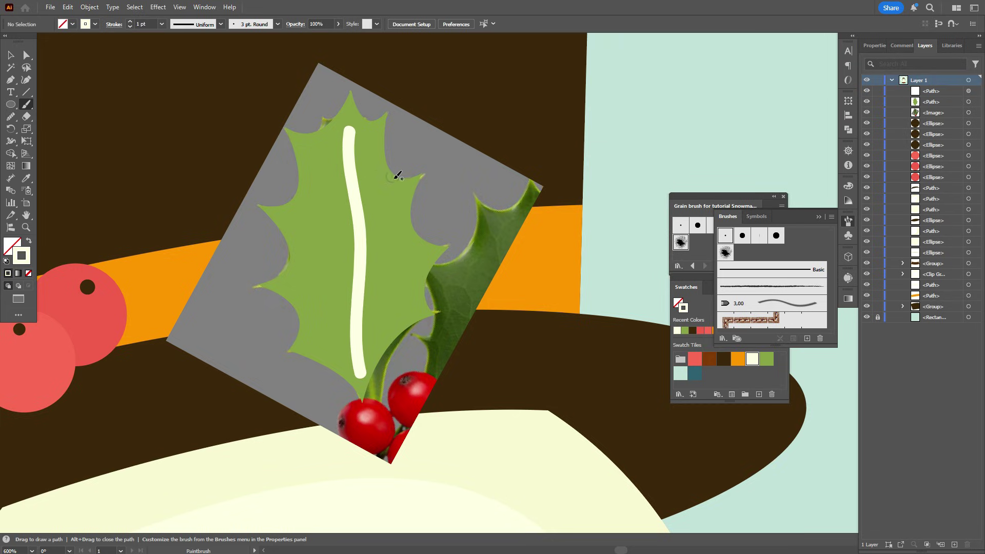
left_click_drag(361, 333, 400, 233)
left_click_drag(315, 186, 359, 270)
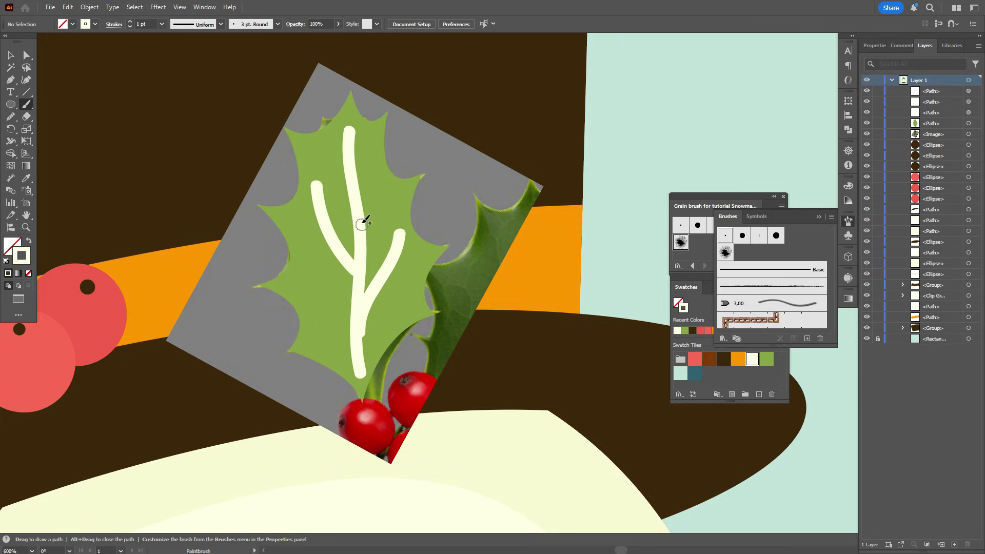
left_click_drag(363, 226, 376, 131)
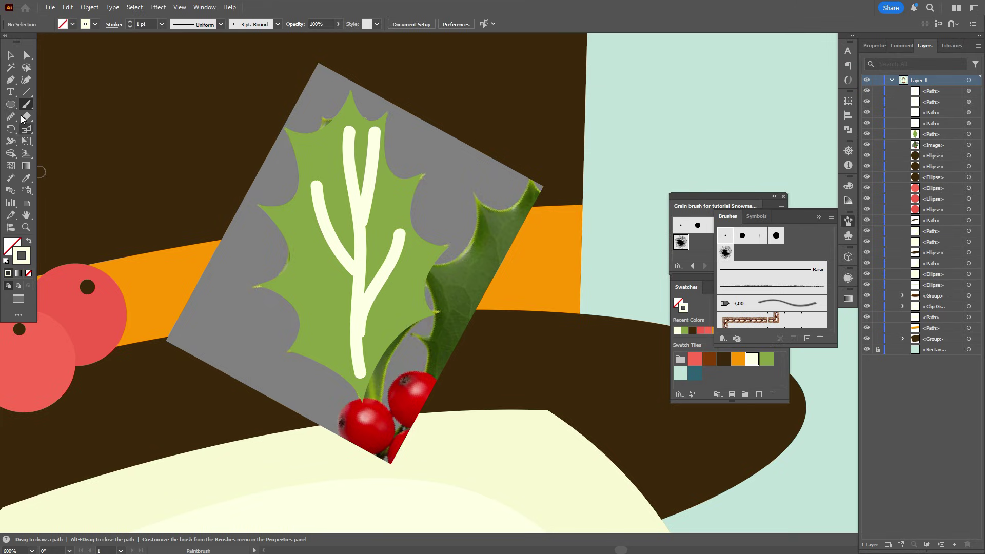
Reposition the three side veins so they branch neatly from the centre vein, moving the upper one further down the leaf.
left_click(11, 58)
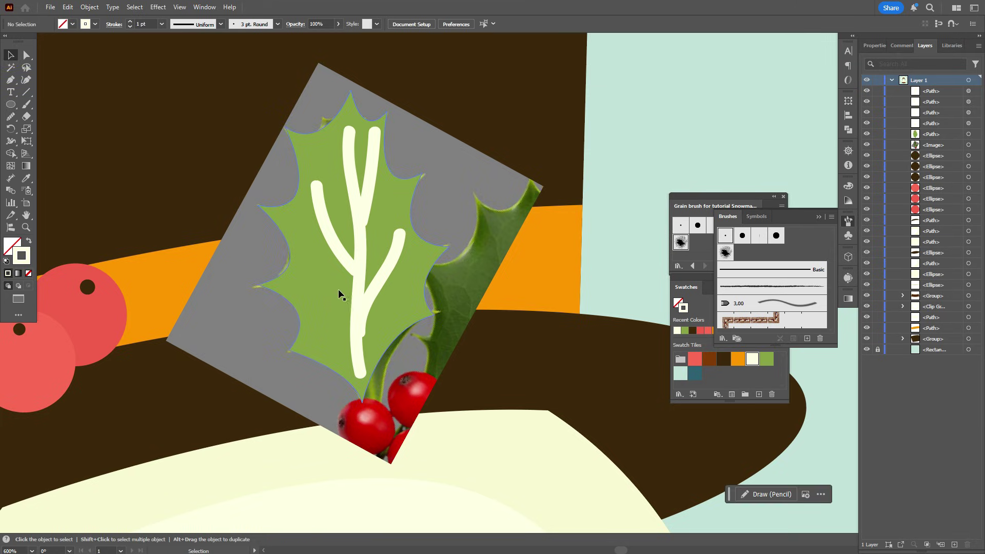
left_click(347, 264)
left_click_drag(369, 300, 368, 305)
left_click_drag(338, 260, 344, 262)
left_click(370, 184)
left_click_drag(373, 132, 373, 154)
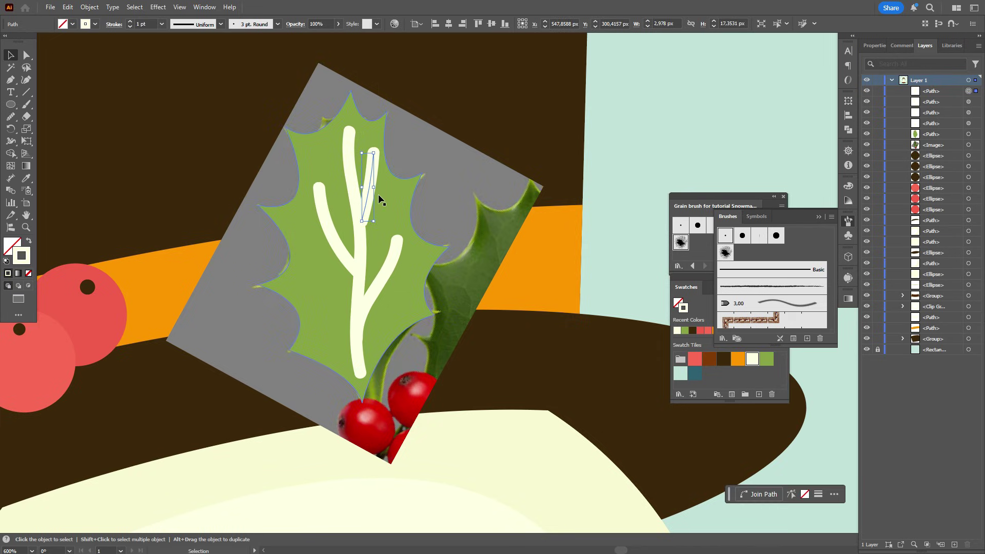
left_click_drag(379, 190, 388, 182)
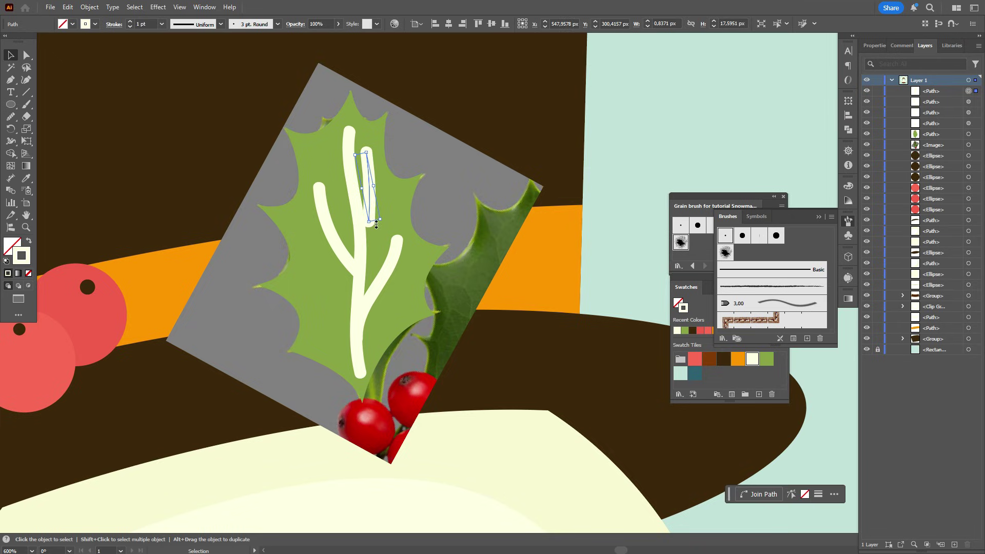
left_click_drag(386, 221, 402, 235)
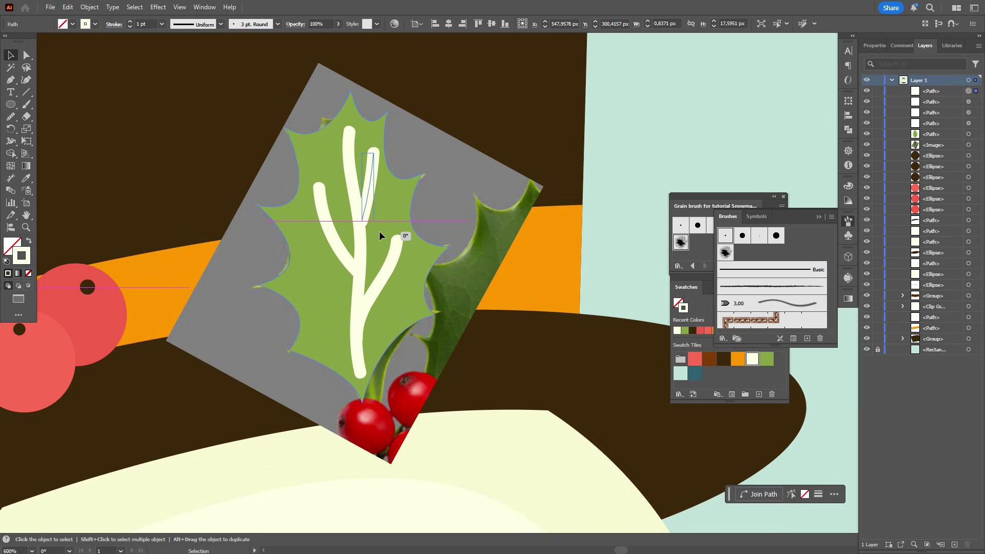
Set the stroke weight of all four leaf veins to 0.5 pt.
left_click(339, 262, "shift")
left_click(353, 216, "shift")
left_click(385, 267, "shift")
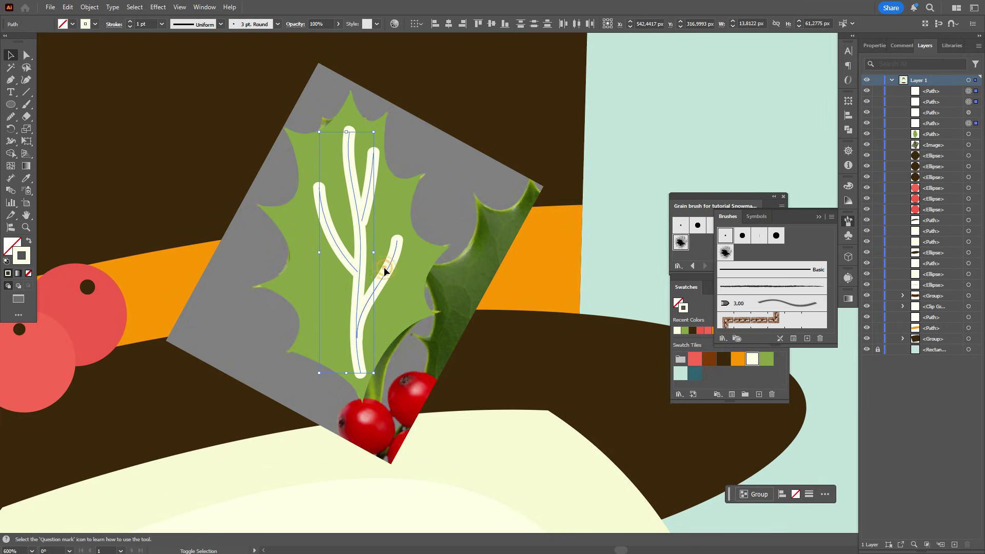
left_click(872, 46)
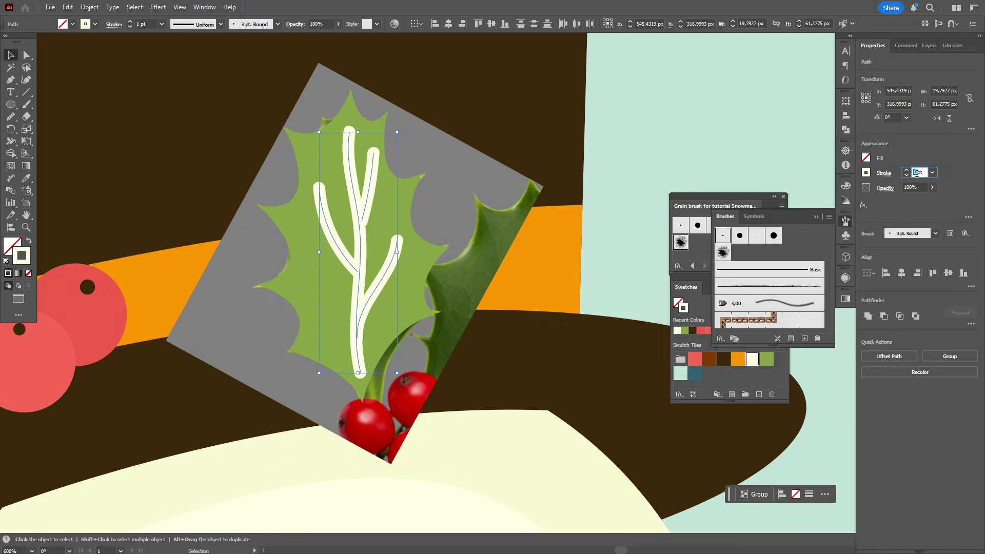
key("Return")
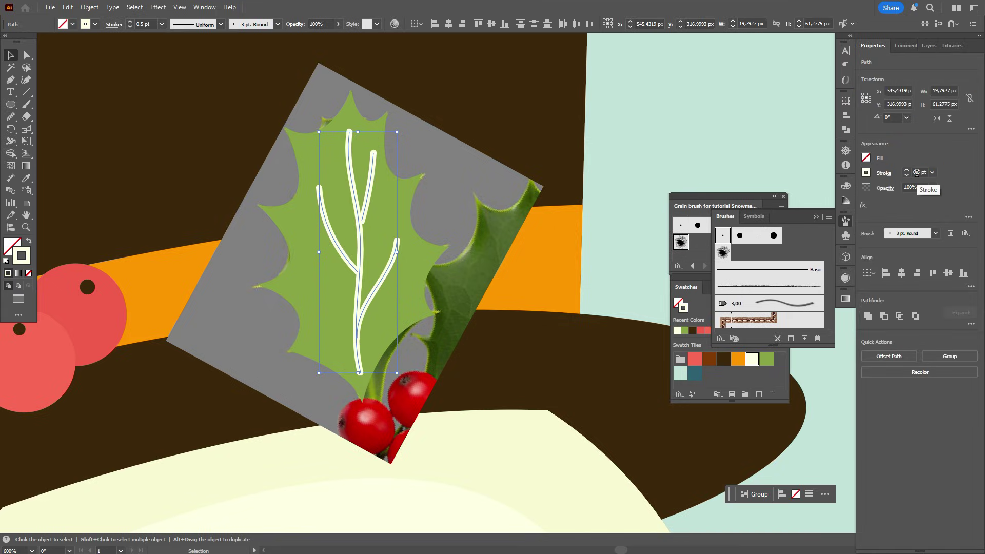
left_click(607, 130)
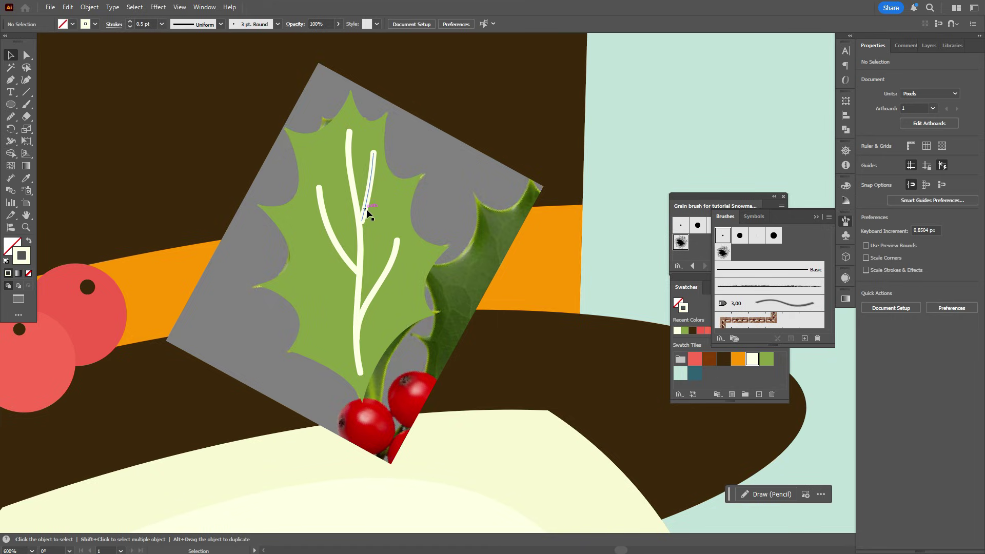
Nudge the upper side vein against the centre vein and delete the holly reference photo.
left_click_drag(366, 214, 364, 219)
left_click(470, 198)
left_click_drag(477, 180, 559, 159)
key("Delete")
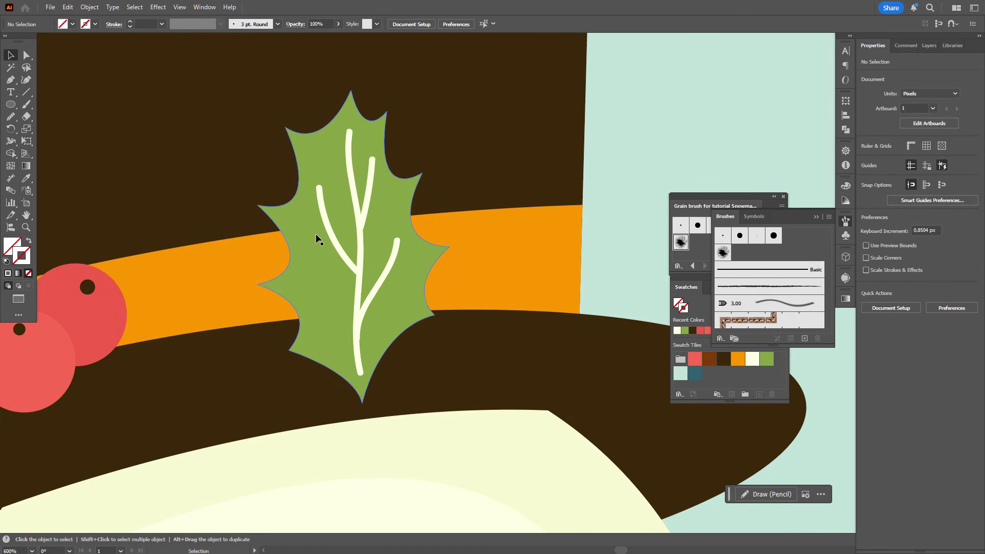
Group the four leaf veins and expand their appearance into filled shapes.
left_click(334, 246)
left_click(356, 194, "shift")
left_click(369, 189, "shift")
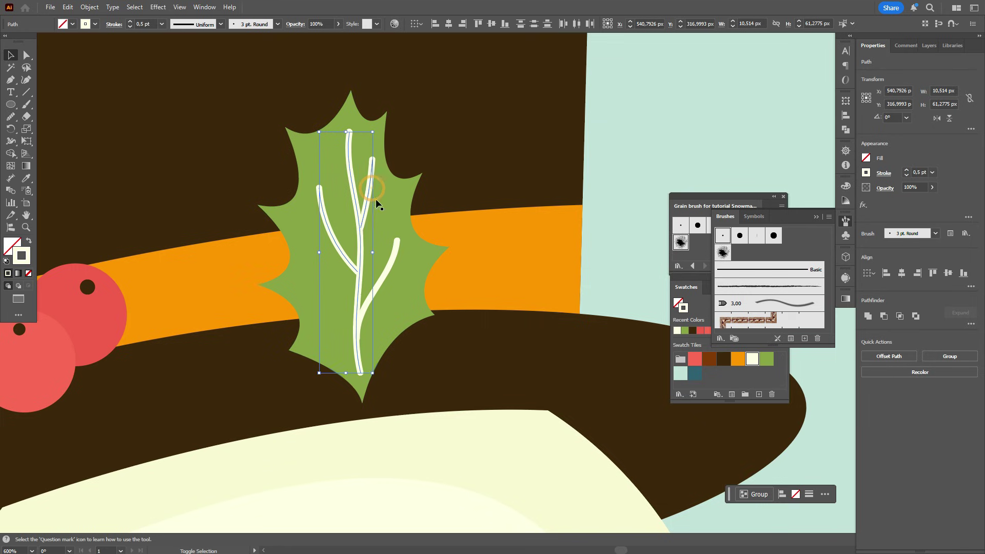
left_click(392, 262, "shift")
key("ctrl+g")
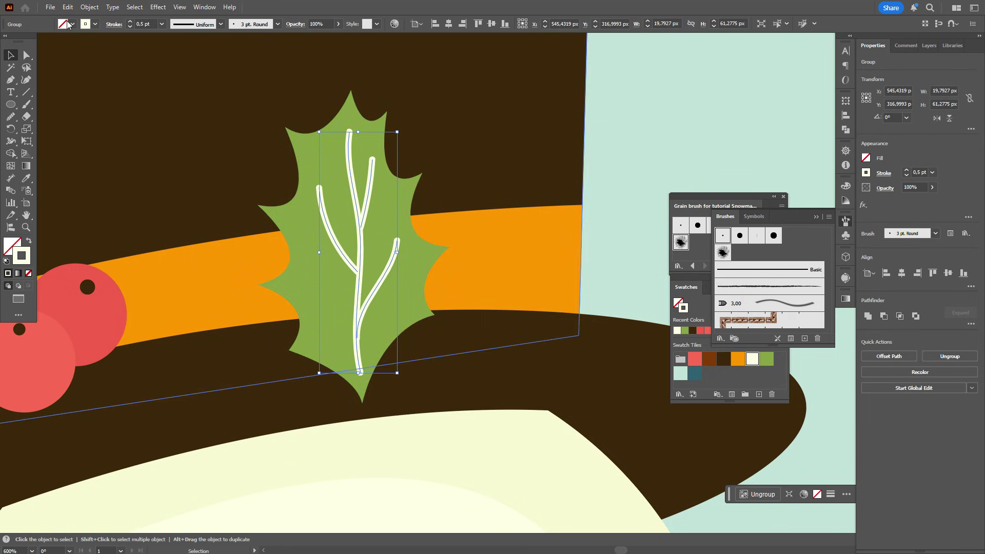
left_click(90, 7)
left_click(123, 163)
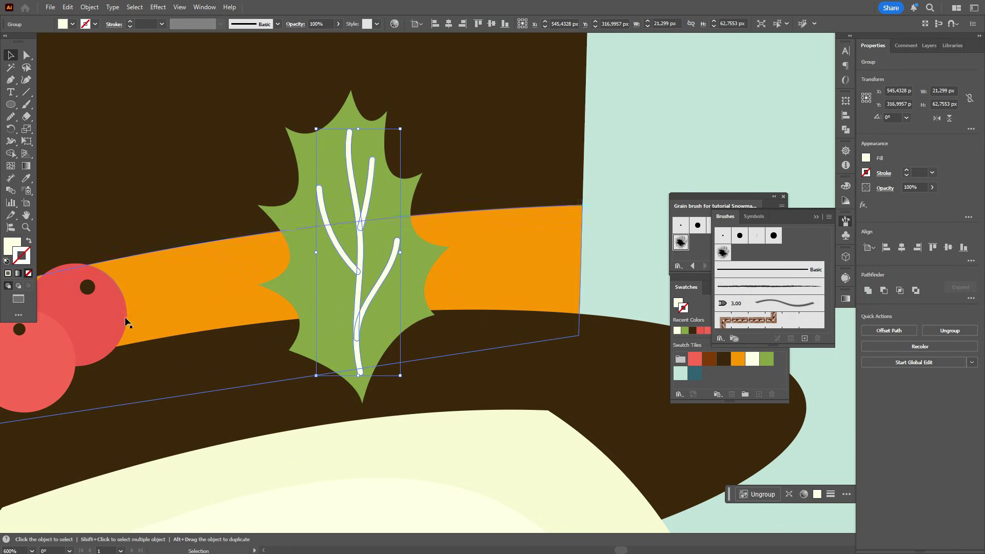
Group the veins with the green leaf, rotate it about 43° clockwise and place it beside the red berries.
left_click(391, 204, "shift")
key("ctrl+g")
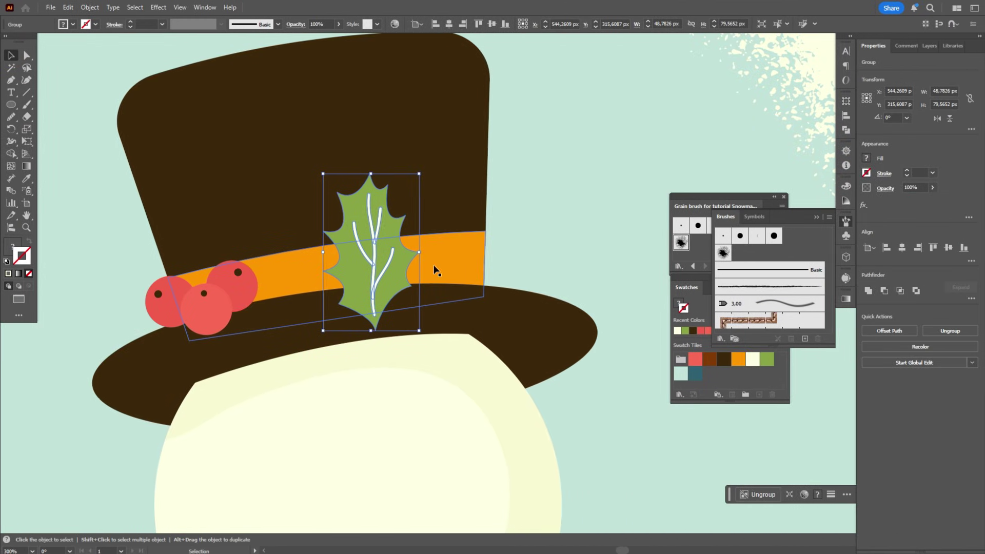
left_click_drag(435, 270, 292, 264)
key("a")
key("v")
Group the three red berries with their dark dots and bring the group to the front.
left_click(237, 271)
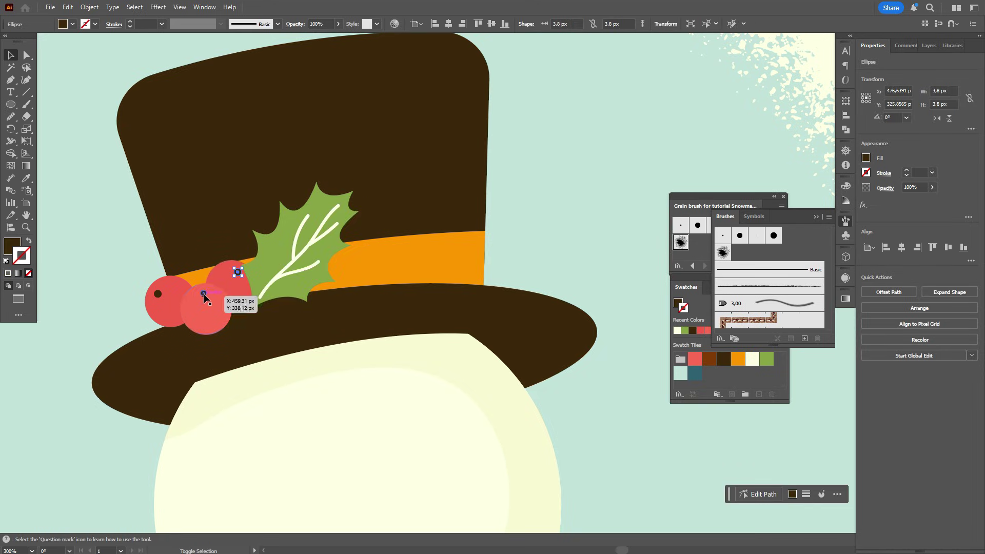
left_click(204, 293, "shift")
left_click(180, 284, "shift")
left_click(210, 314, "shift")
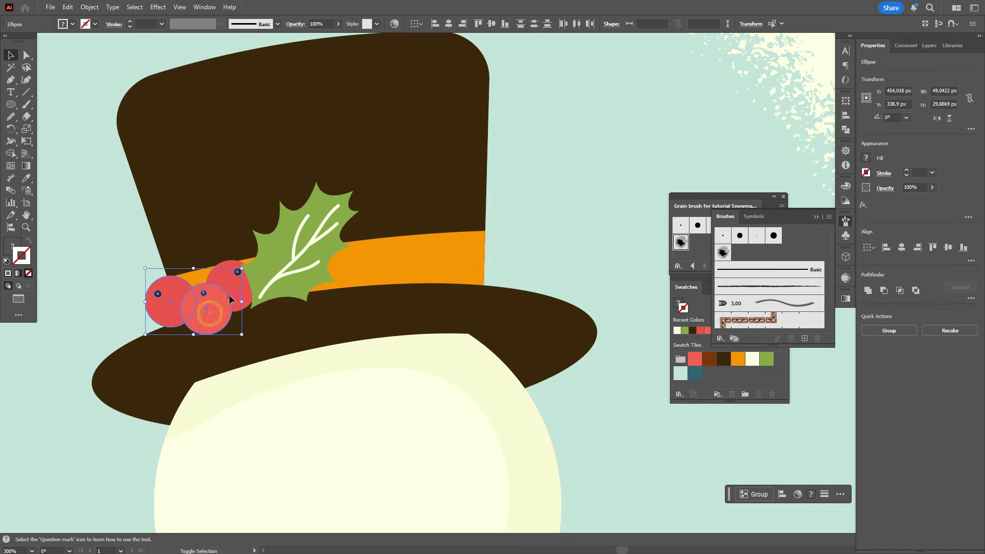
left_click(241, 292, "shift")
key("ctrl+g")
right_click(319, 233)
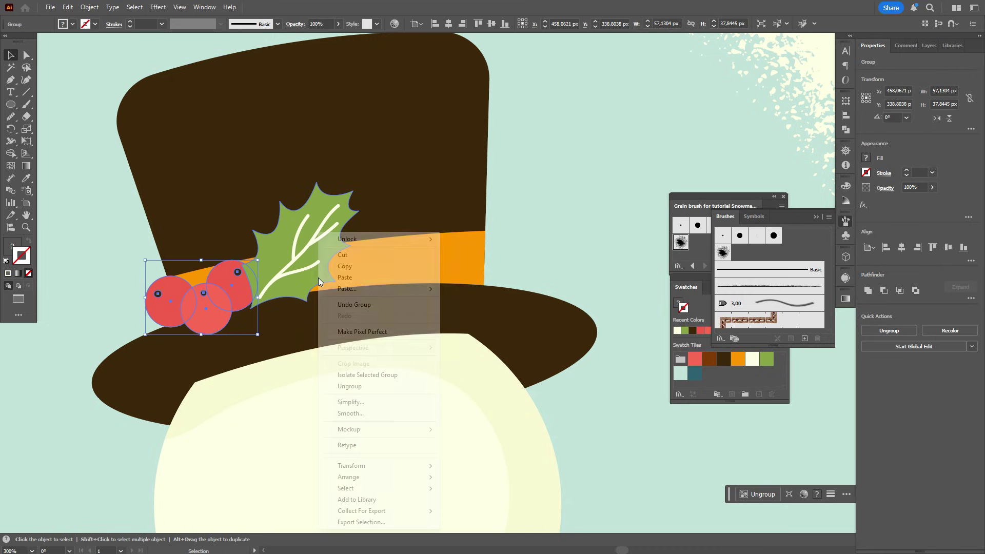
mouse_move(364, 477)
left_click(462, 476)
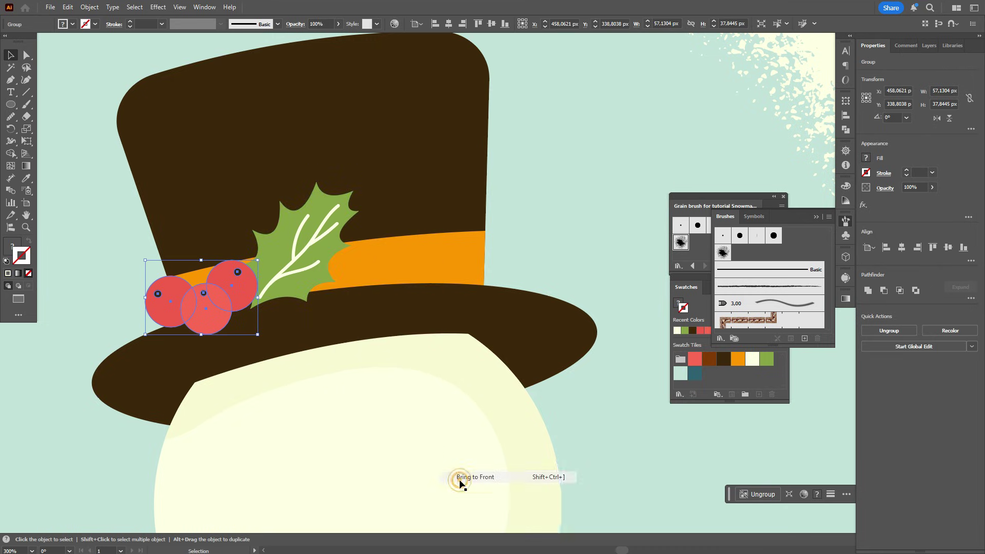
Tuck the holly leaf behind the berries and create a reflected copy of it across the vertical axis.
left_click_drag(290, 271, 264, 275)
right_click(266, 222)
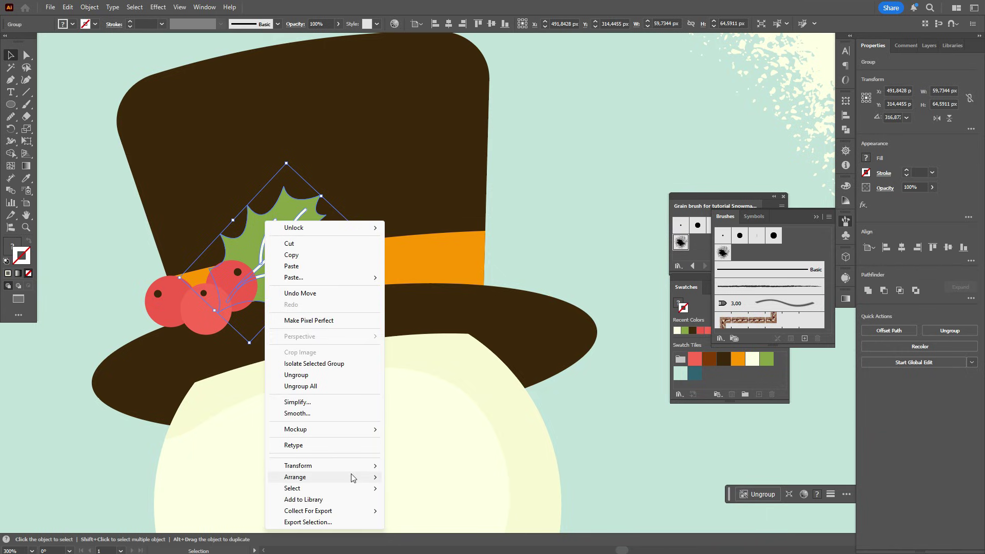
mouse_move(352, 477)
mouse_move(330, 466)
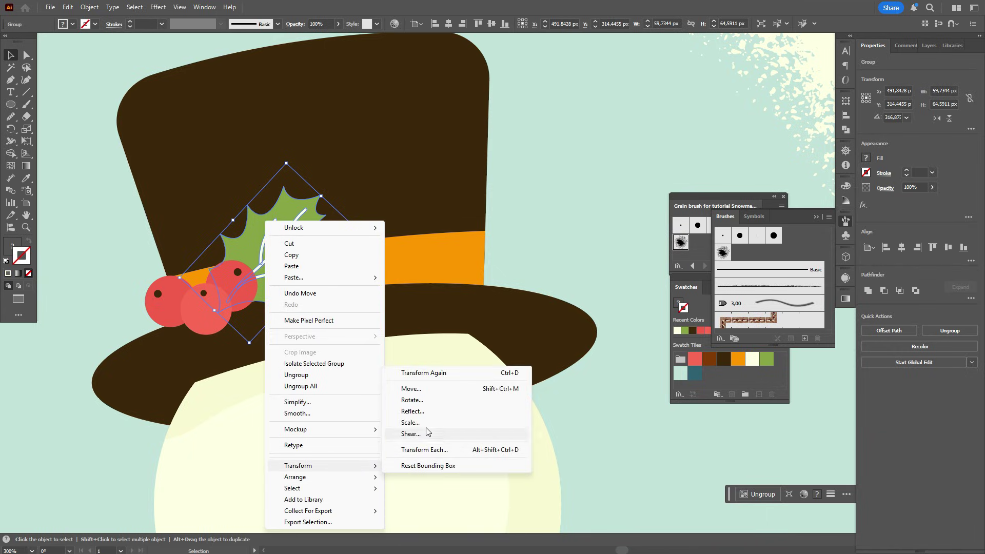
left_click(412, 411)
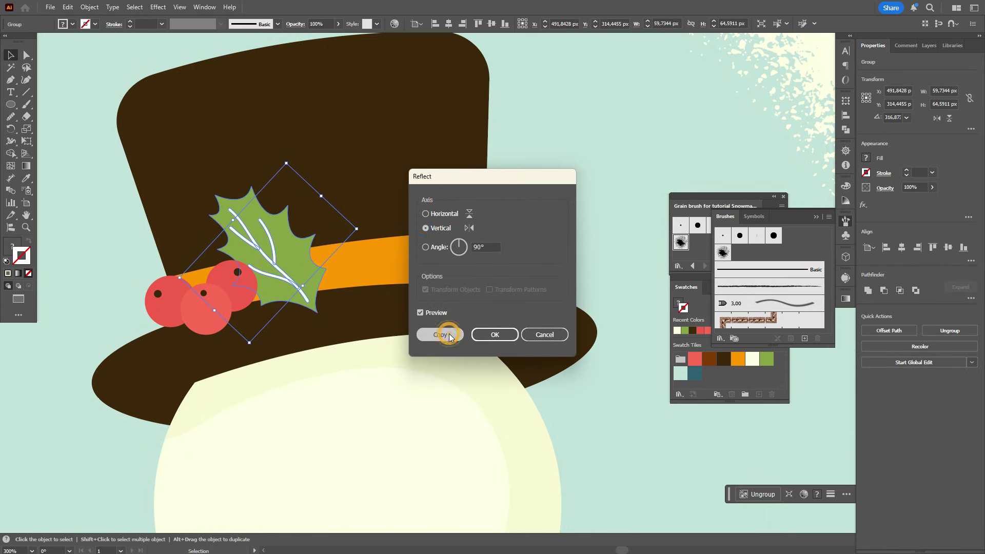
left_click(451, 332)
Move the mirrored leaf to the left of the berries, tilt it counterclockwise and shift both leaves close against the cluster.
left_click_drag(302, 281, 198, 293)
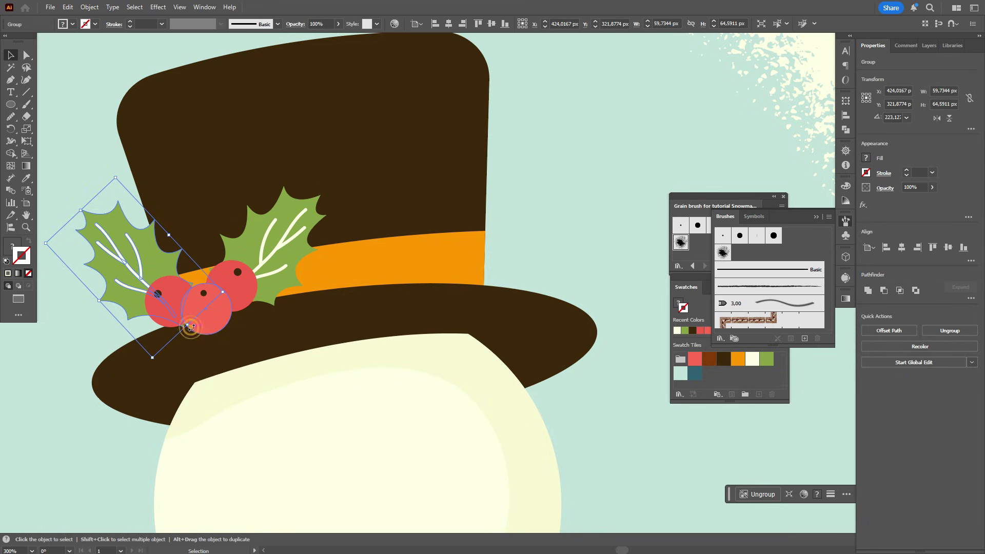
left_click_drag(191, 326, 230, 303)
left_click_drag(148, 267, 150, 273)
left_click_drag(272, 246, 262, 241)
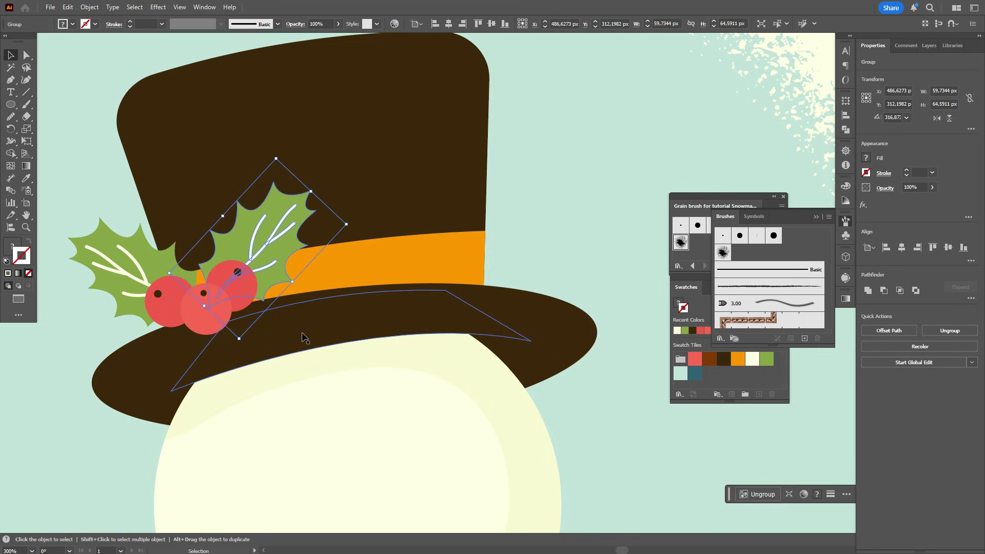
Send the hat crown, orange band, holly leaves, berries and unlocked background to the back, behind the brim, and lock the background again.
left_click(448, 243)
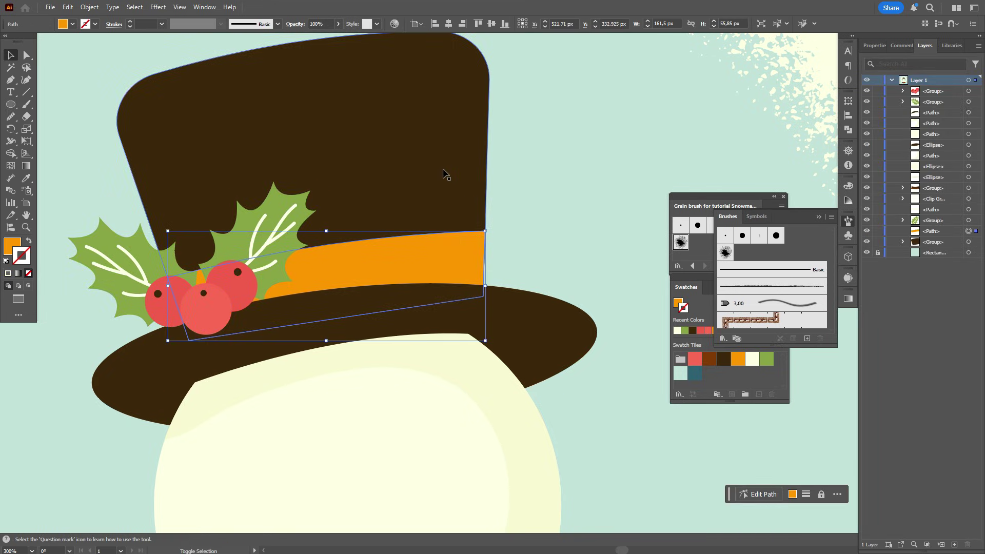
left_click(443, 167, "shift")
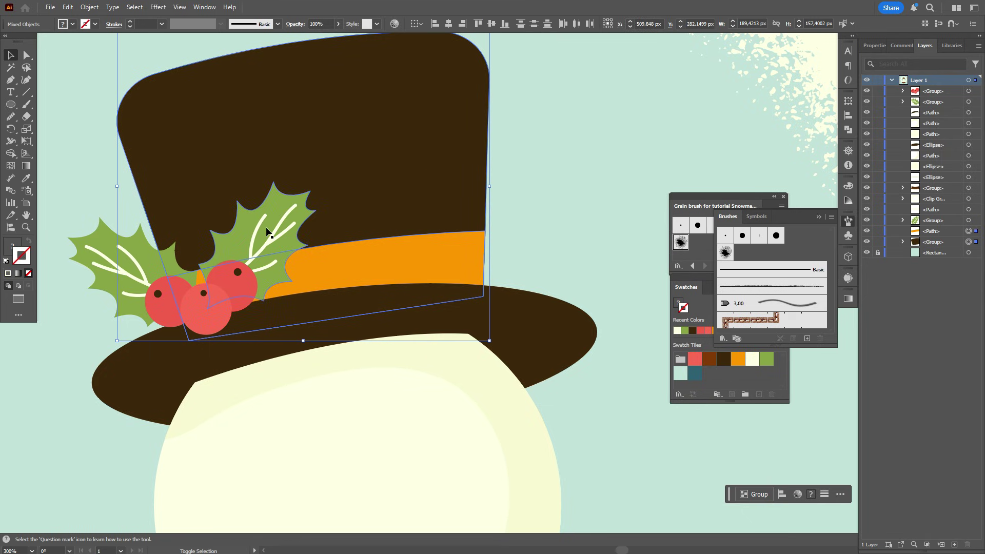
left_click(88, 256, "shift")
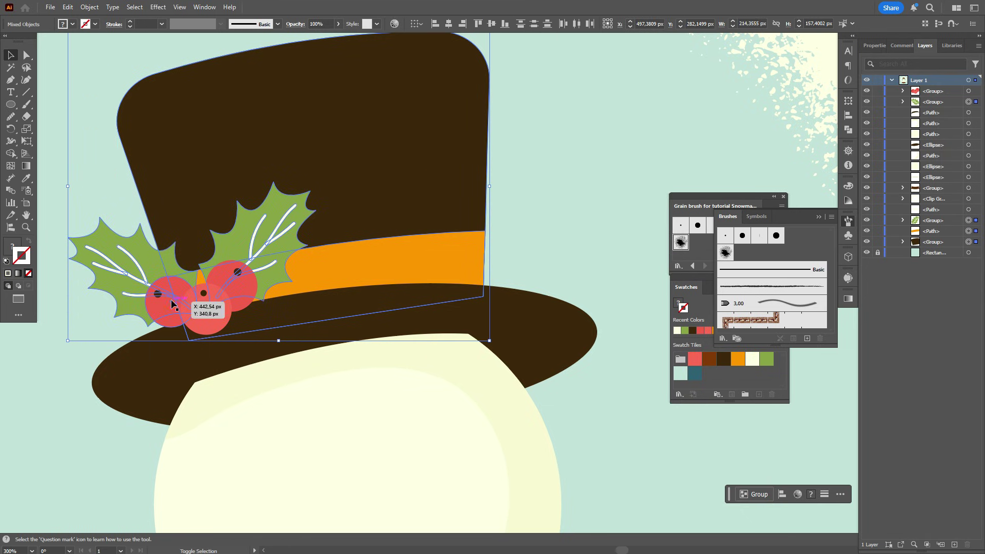
left_click(207, 321, "shift")
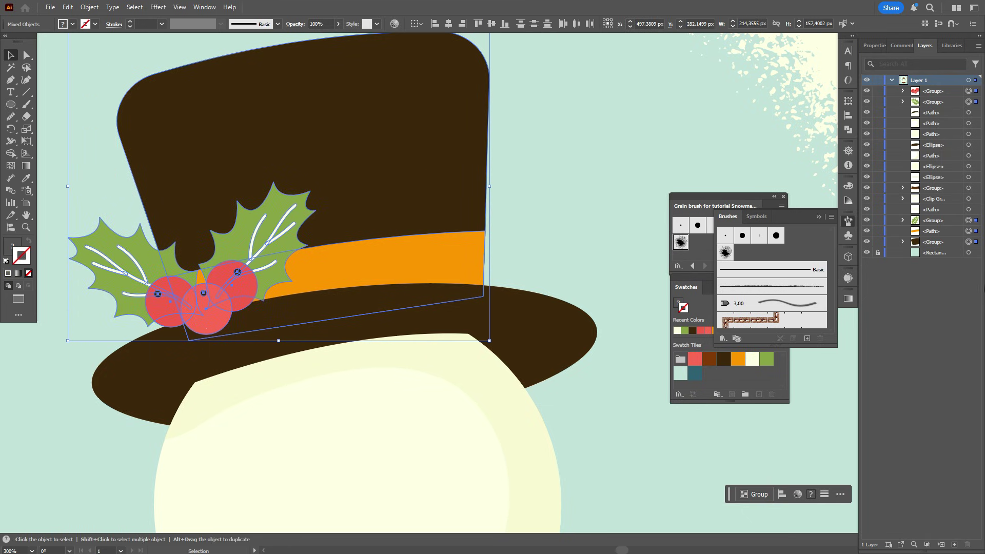
left_click(607, 185, "shift")
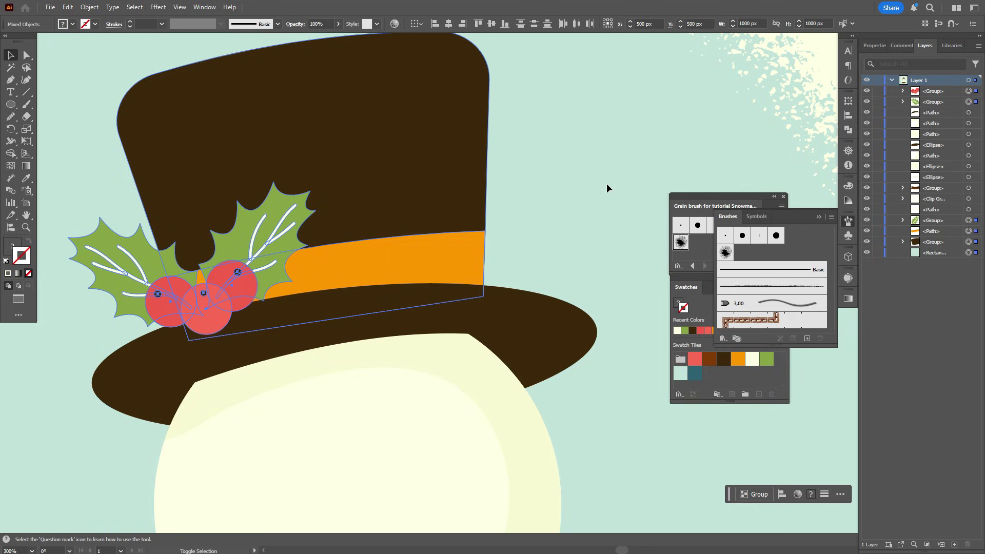
right_click(607, 185)
mouse_move(679, 395)
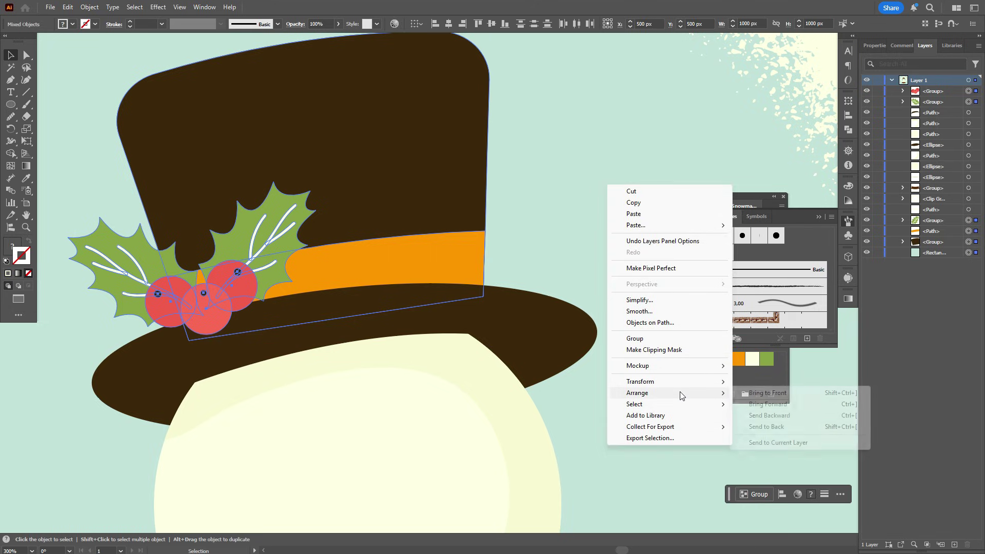
left_click(752, 428)
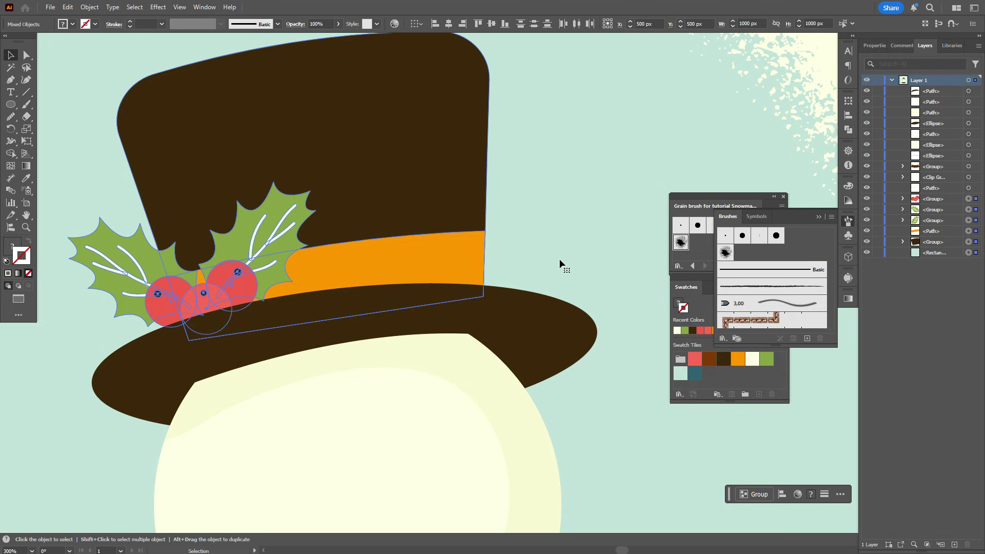
left_click(877, 252)
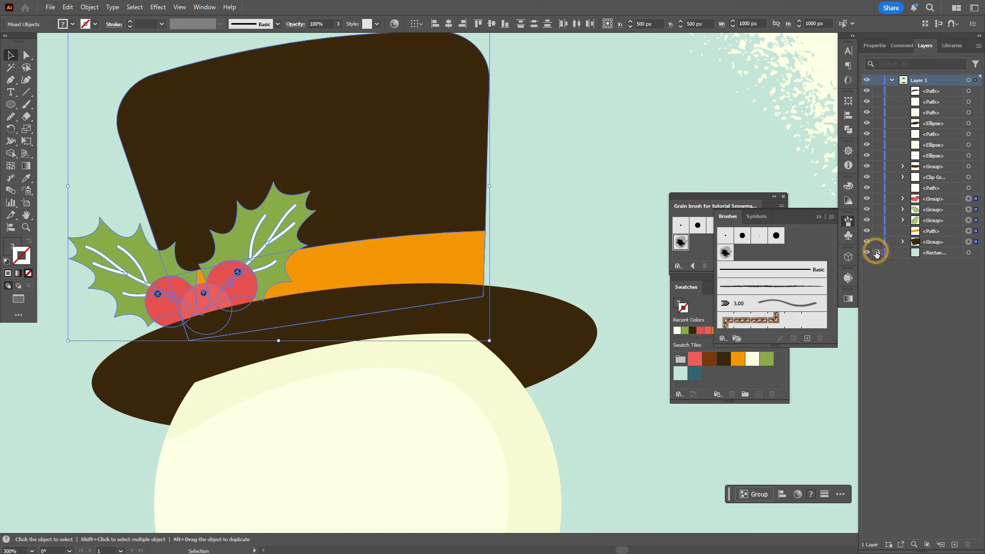
left_click(531, 214)
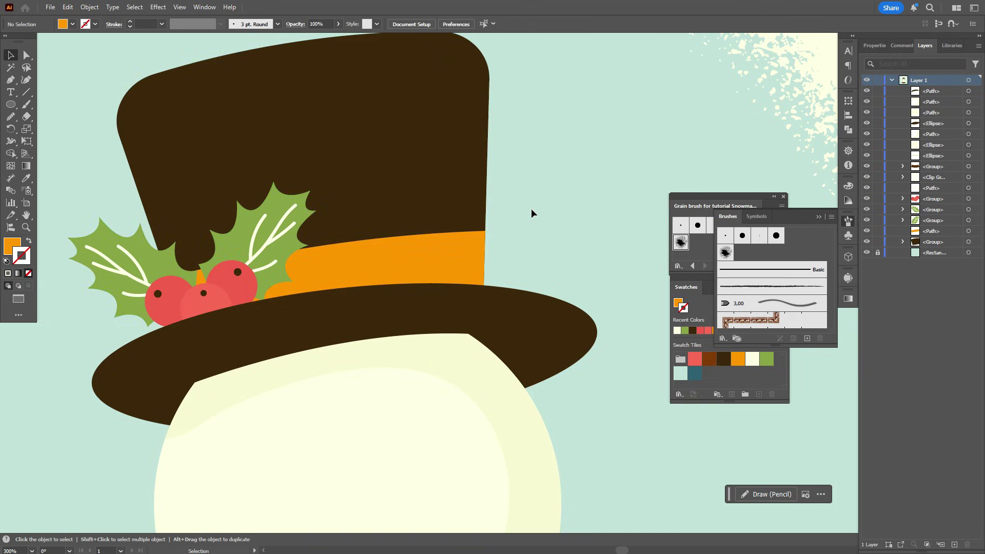
Group both holly leaves with the red berries and nudge the group slightly down and to the left on the hat.
left_click(251, 256)
left_click(177, 299, "shift")
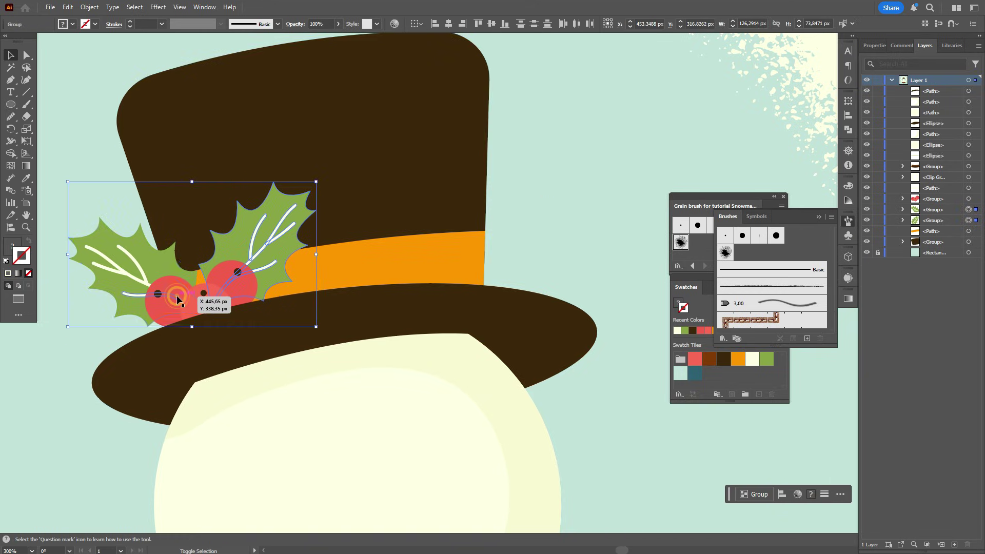
left_click(177, 299, "shift")
left_click(152, 283, "shift")
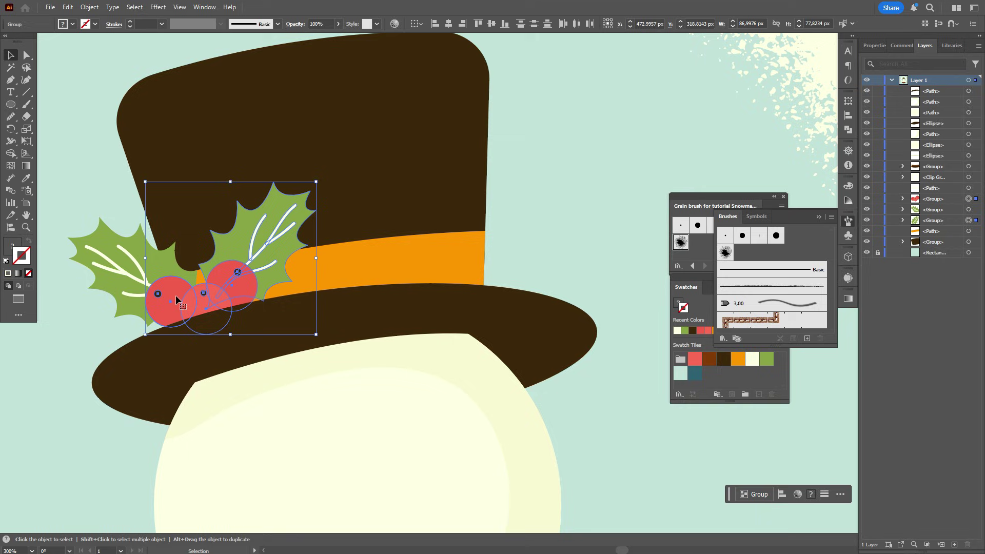
left_click(149, 274, "shift")
key("ctrl+g")
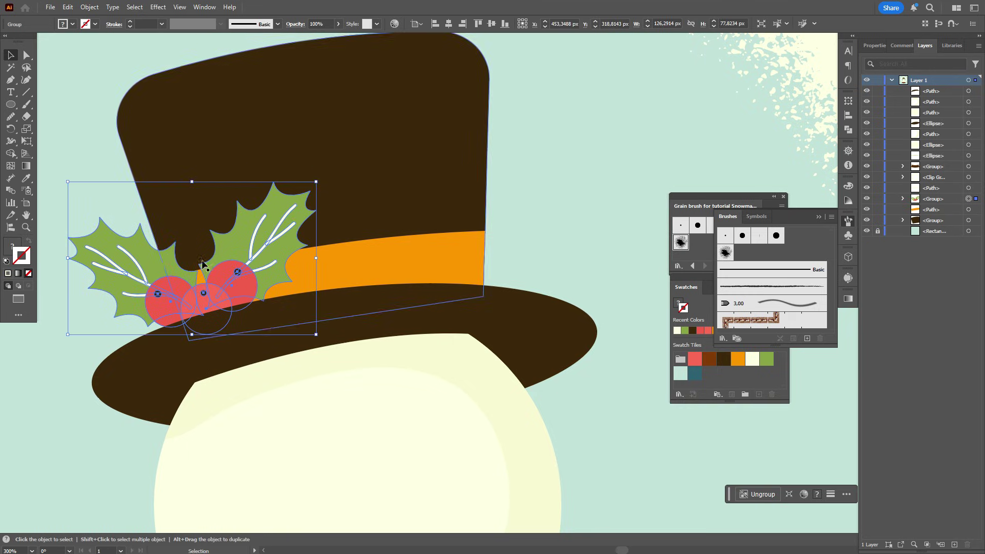
left_click_drag(237, 279, 235, 281)
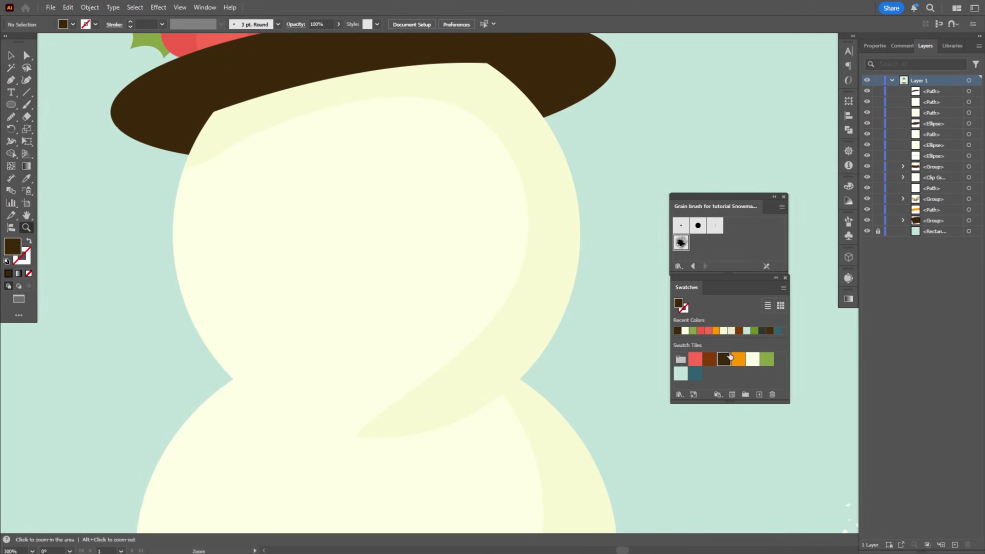
Draw a dark brown oval eye about 20 by 28 px on the snowman's face and place a copy to its right.
left_click(7, 104)
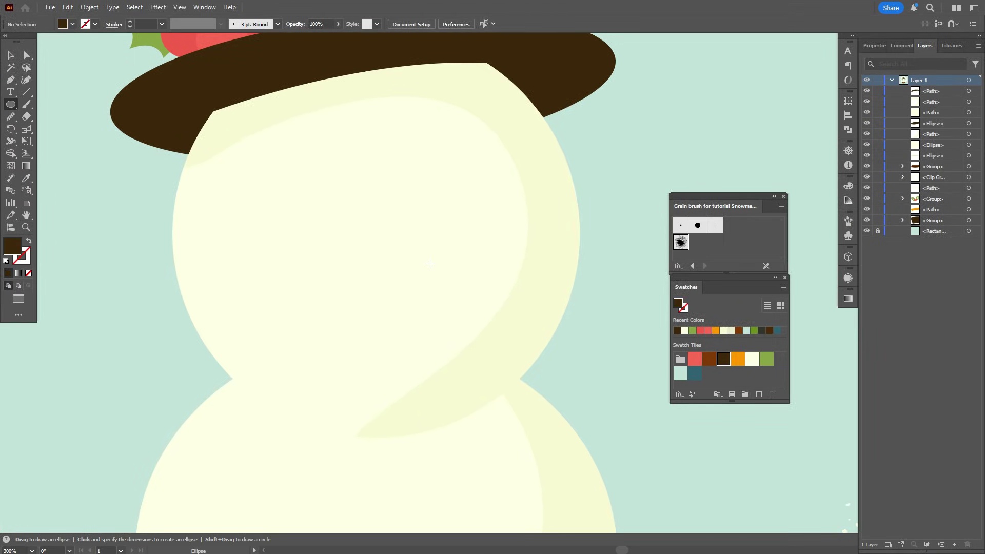
left_click_drag(294, 185, 438, 221)
key("v")
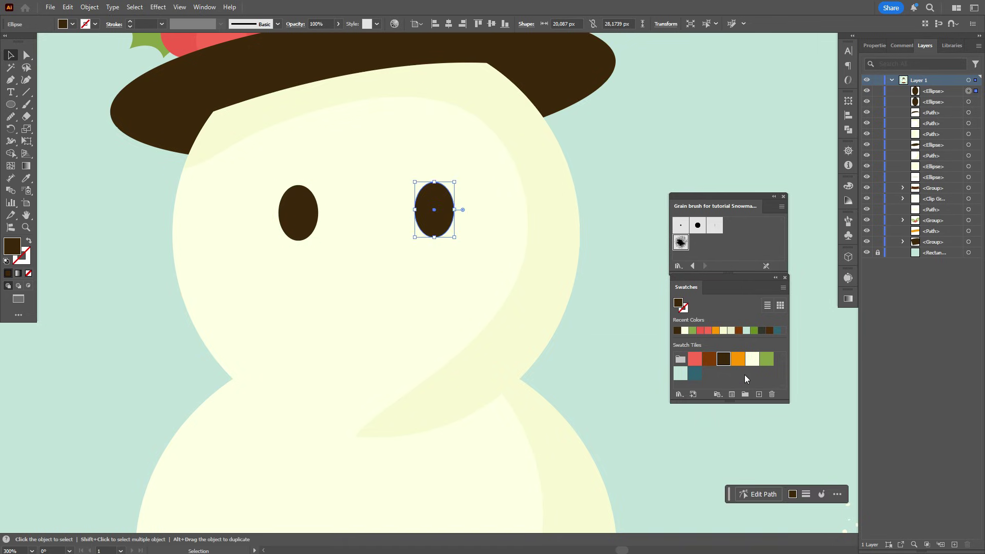
Keep the right eye dark brown, deselect it and choose the coral red swatch as the fill for new shapes.
left_click(689, 358)
key("ctrl+z")
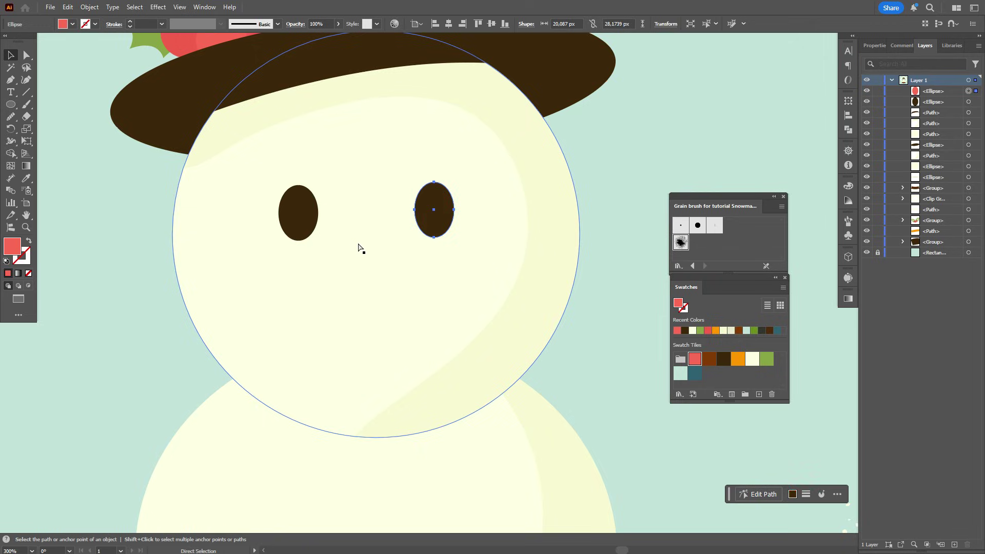
left_click(622, 199)
left_click(694, 358)
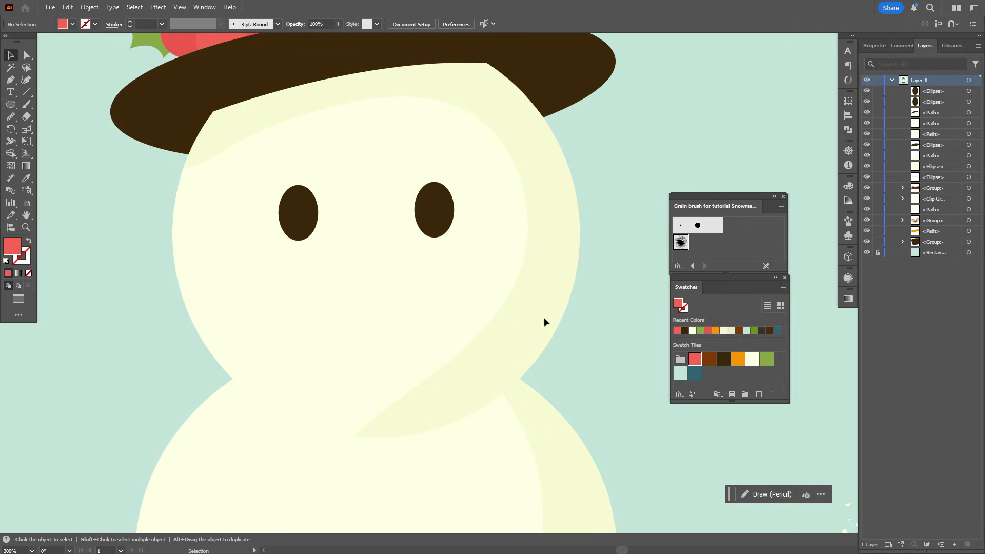
Draw a red circle about 39 px wide as a cheek below the snowman's left-hand eye and bring that eye to the front.
left_click_drag(10, 104, 39, 125)
left_click_drag(222, 219, 298, 294)
left_click(9, 55)
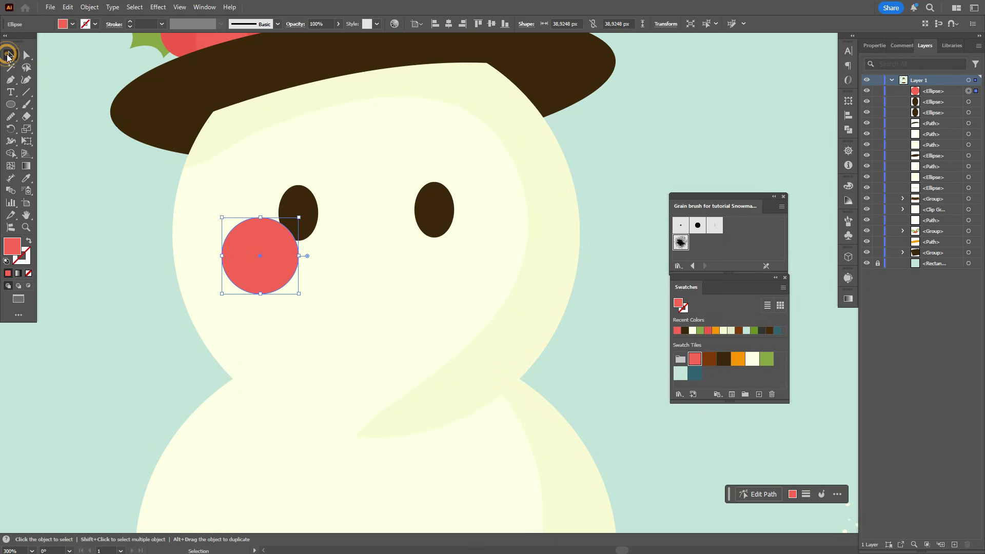
right_click(304, 210)
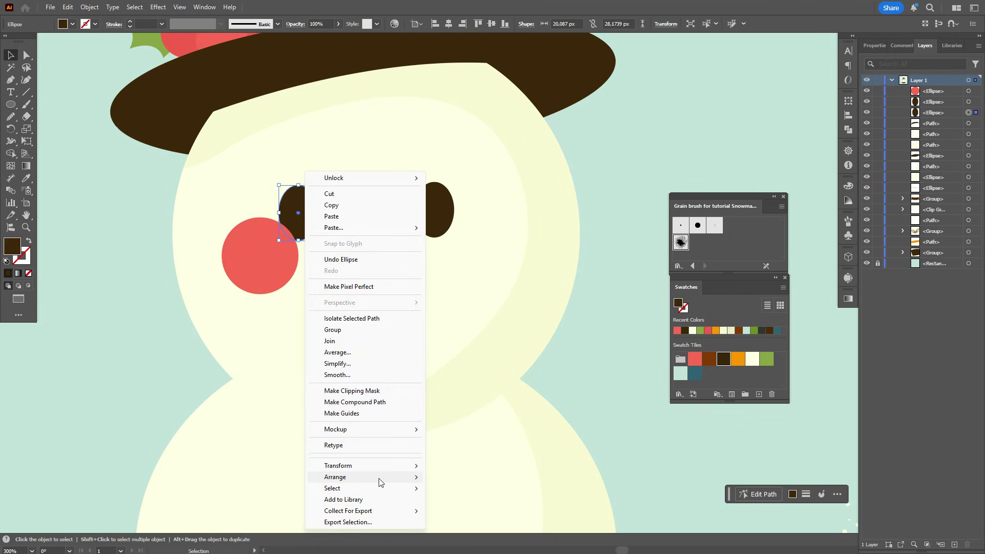
mouse_move(378, 477)
left_click(464, 478)
Duplicate the red cheek below the right-hand eye, bring that eye to the front, and adjust the copy's position.
left_click(255, 283)
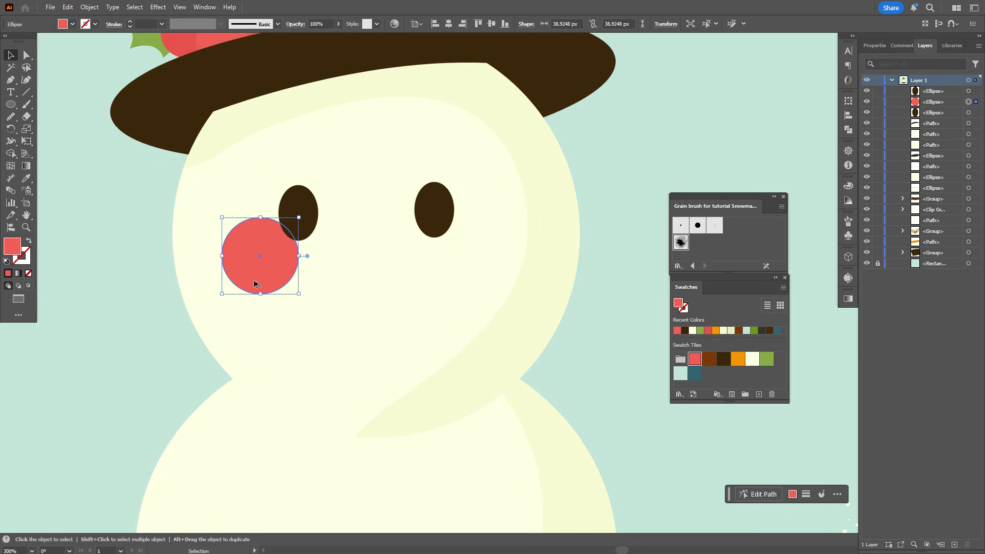
left_click_drag(255, 284, 472, 277)
right_click(426, 195)
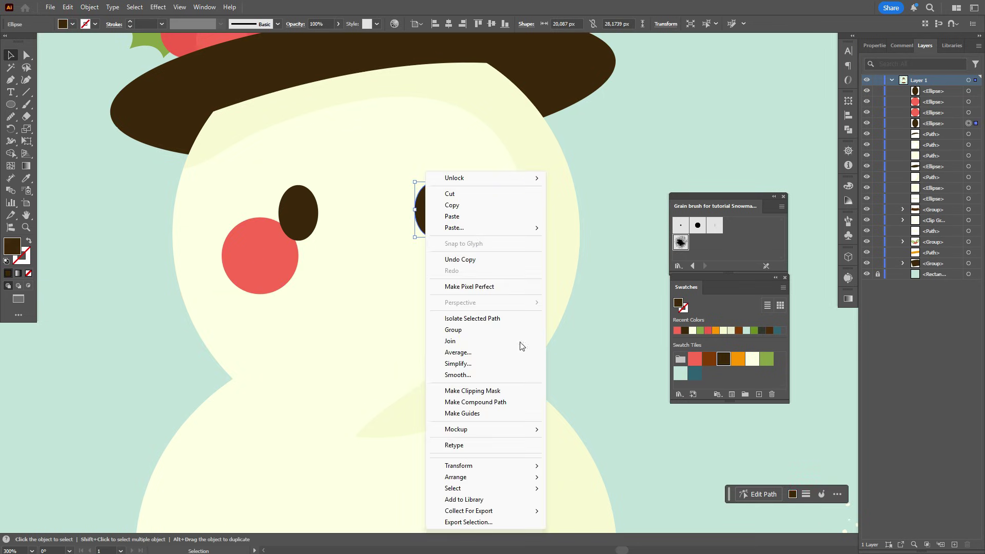
mouse_move(503, 477)
left_click(583, 475)
left_click_drag(485, 266, 481, 260)
Recolor both cheeks to light pink fcbdb6.
left_click(284, 264, "shift")
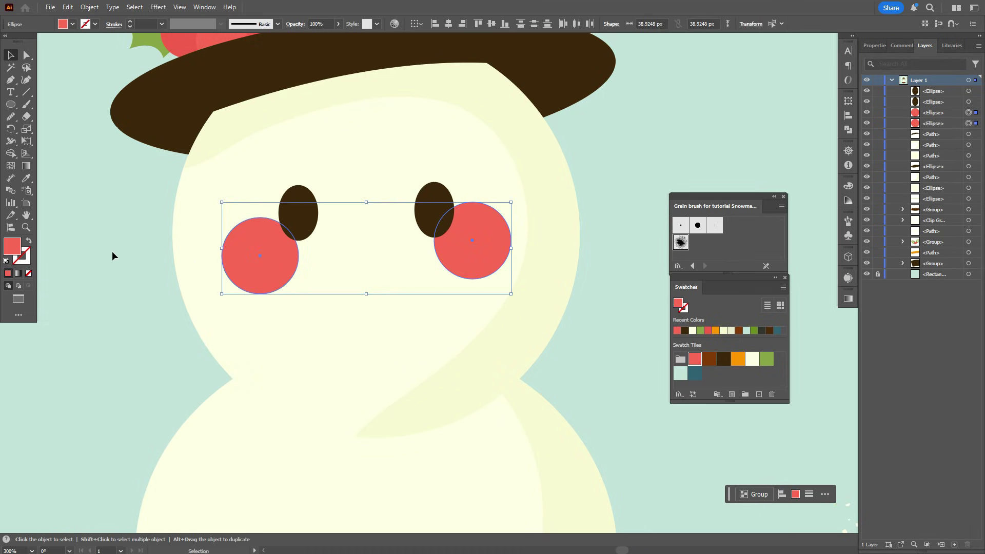
double_click(6, 243)
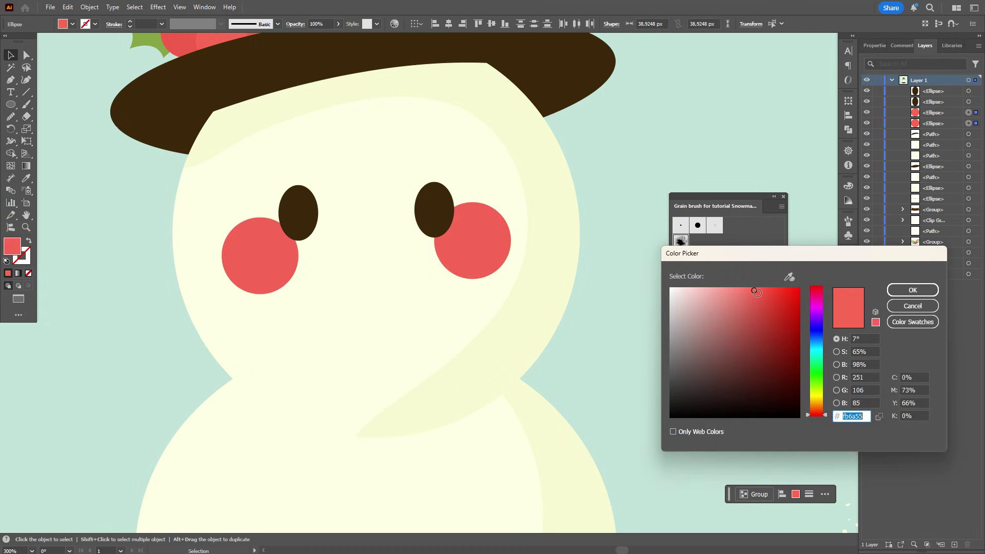
left_click_drag(757, 293, 707, 288)
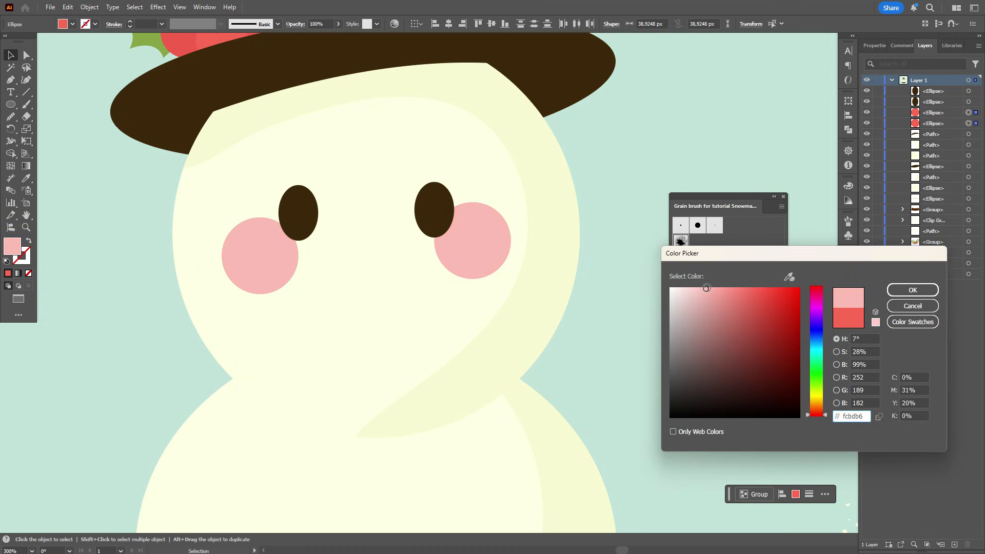
left_click(892, 291)
left_click(815, 192)
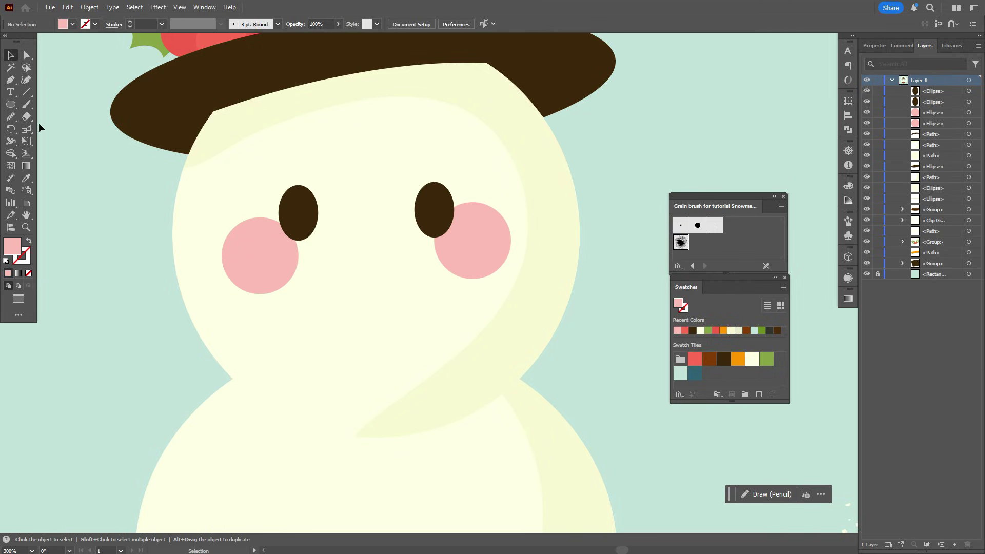
Sample the eye's dark brown as the stroke color with no fill and paint a curved smile below the eyes with the Paintbrush.
left_click(26, 178)
left_click(299, 204)
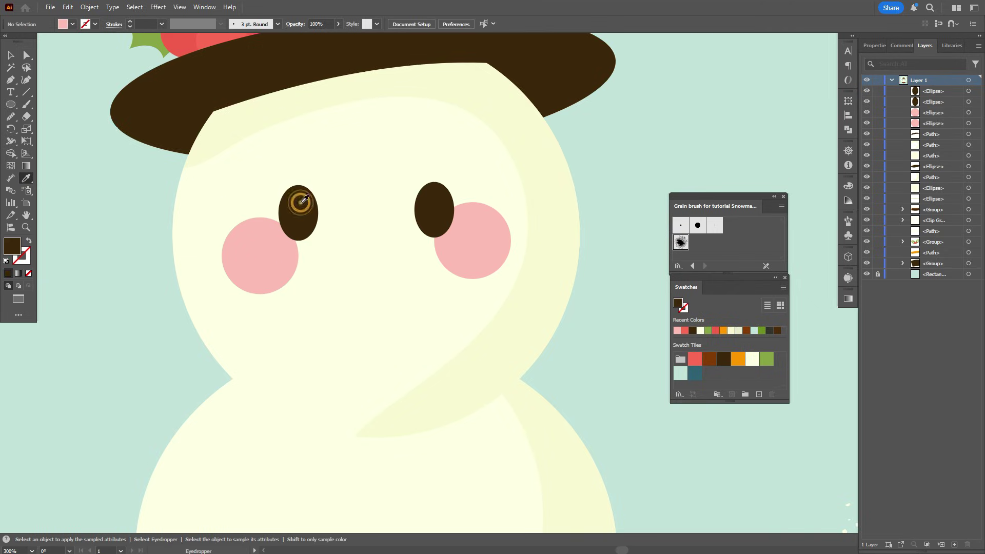
left_click(30, 241)
left_click(24, 257)
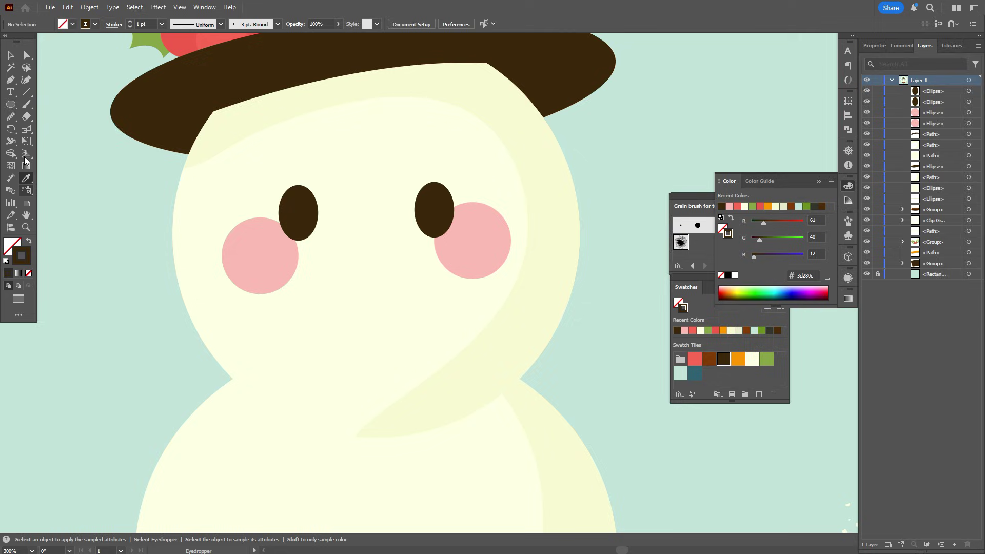
left_click(25, 105)
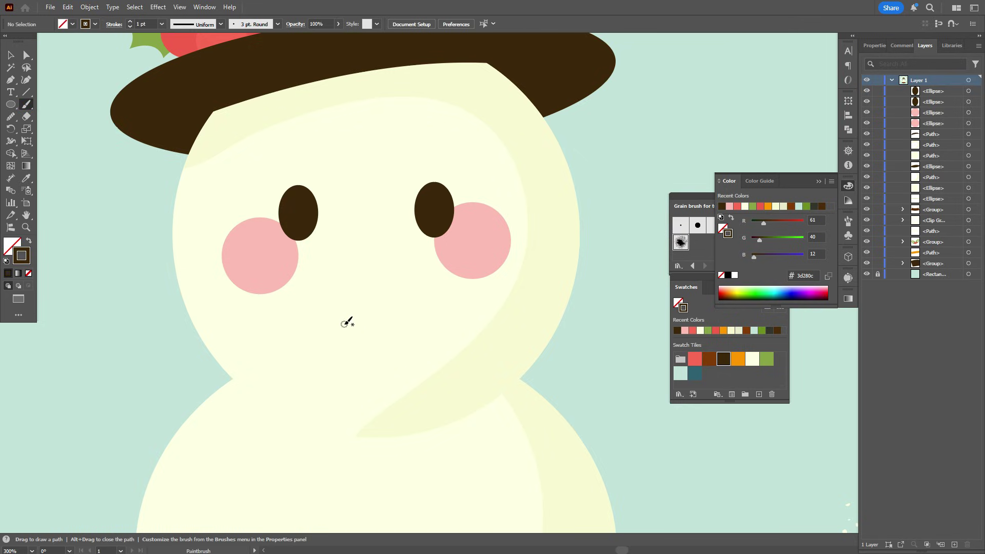
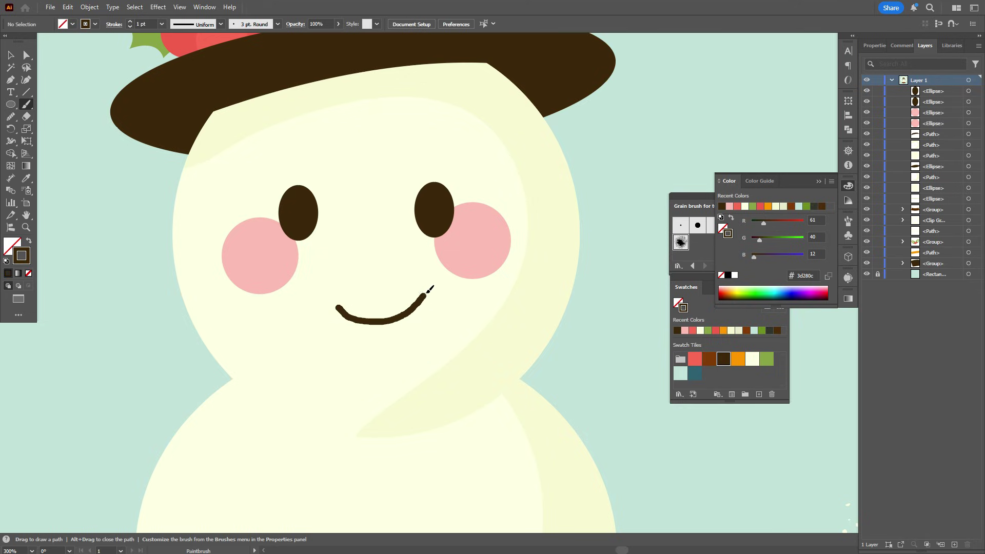
left_click_drag(427, 292, 430, 282)
scroll(538, 332, "down", 1)
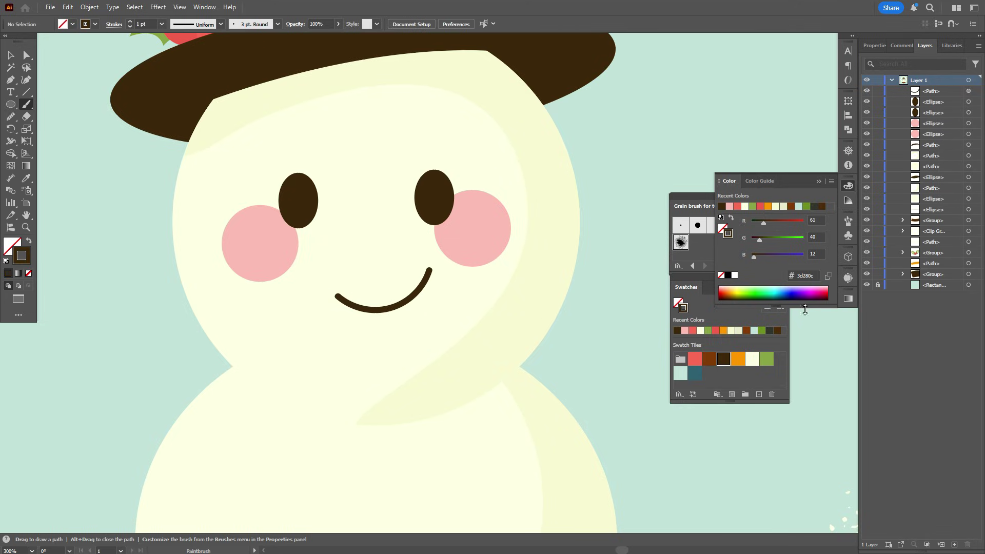
left_click(10, 54)
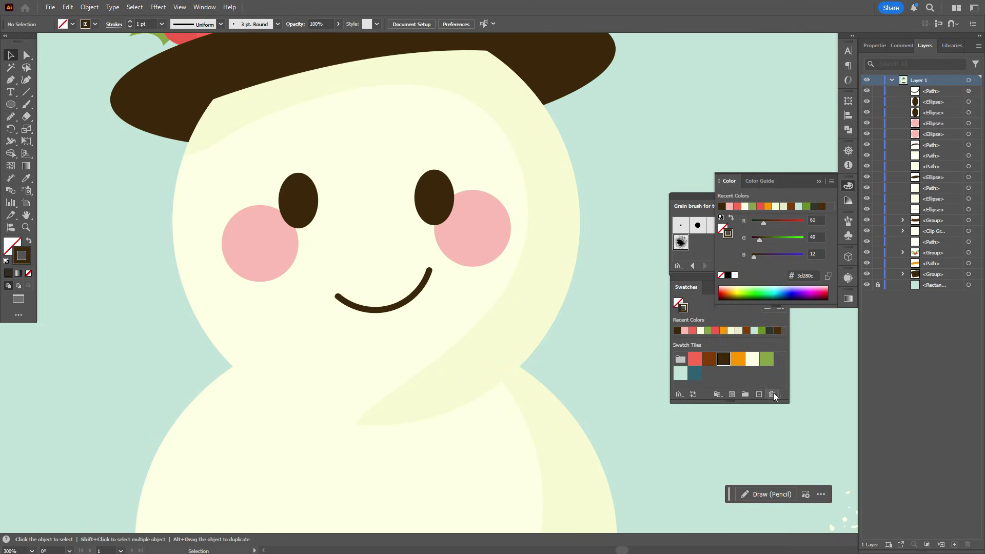
Draw a 3-sided polygon with a 44.0858 px radius beside the snowman's head, using the orange swatch as fill and no stroke.
left_click(738, 360)
left_click(30, 240)
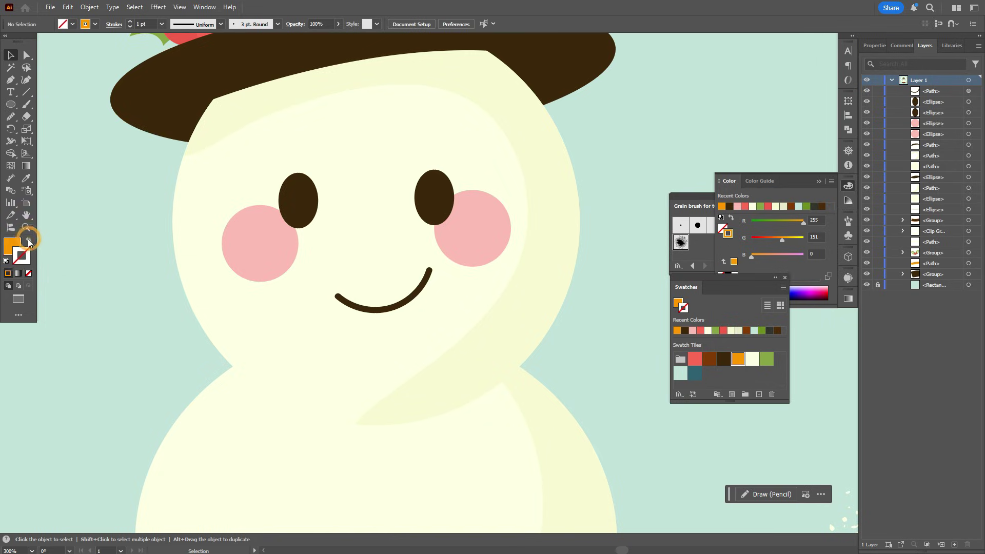
left_click(14, 244)
left_click_drag(17, 106, 68, 141)
left_click(97, 200)
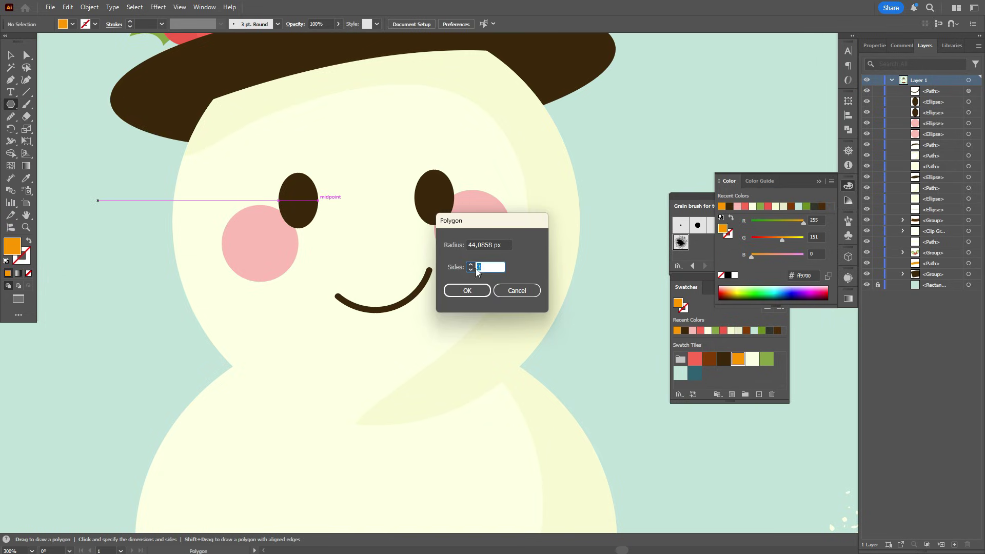
left_click(477, 292)
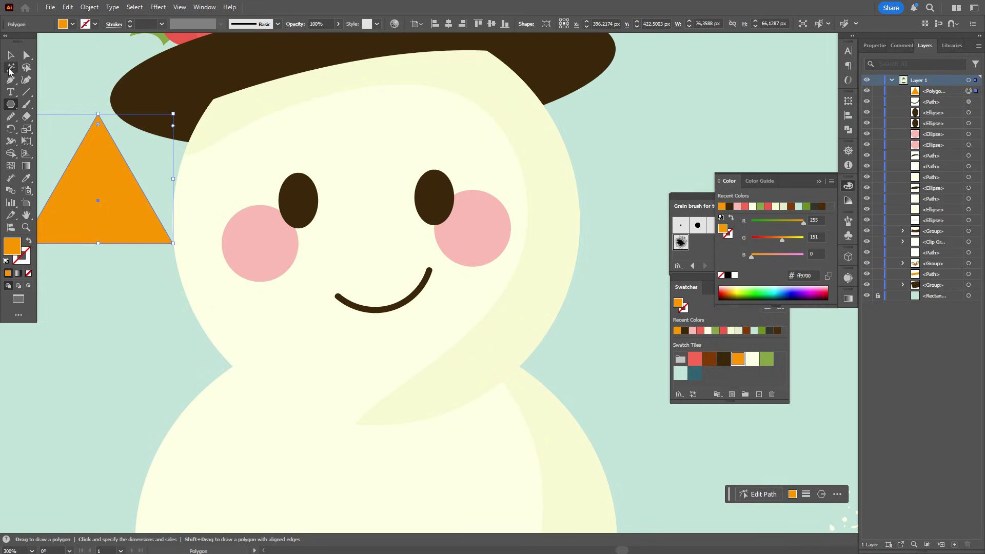
Narrow the orange triangle to about 23 px wide and bow its base and sides outward with the Curvature tool.
left_click(10, 55)
left_click_drag(72, 176, 158, 219)
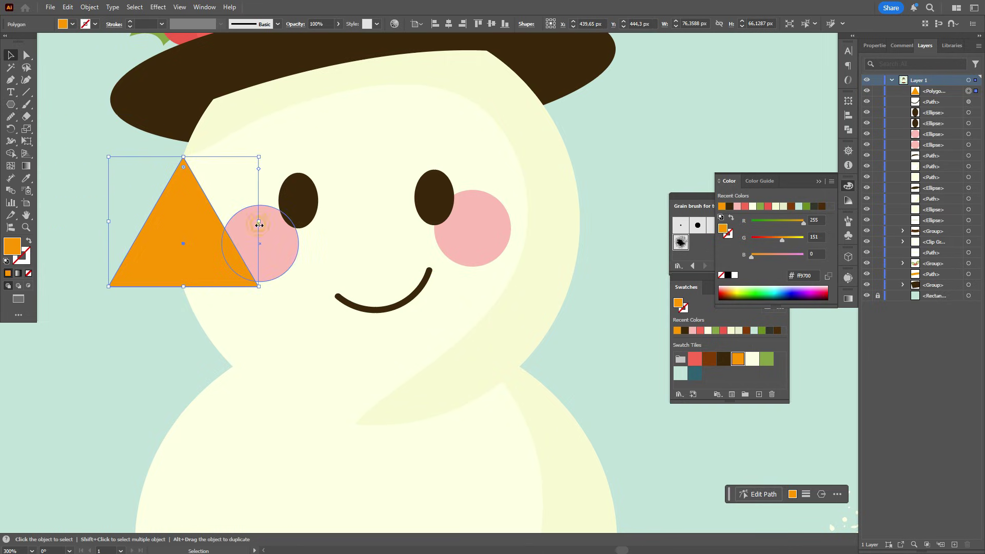
left_click_drag(259, 224, 155, 240)
left_click(27, 80)
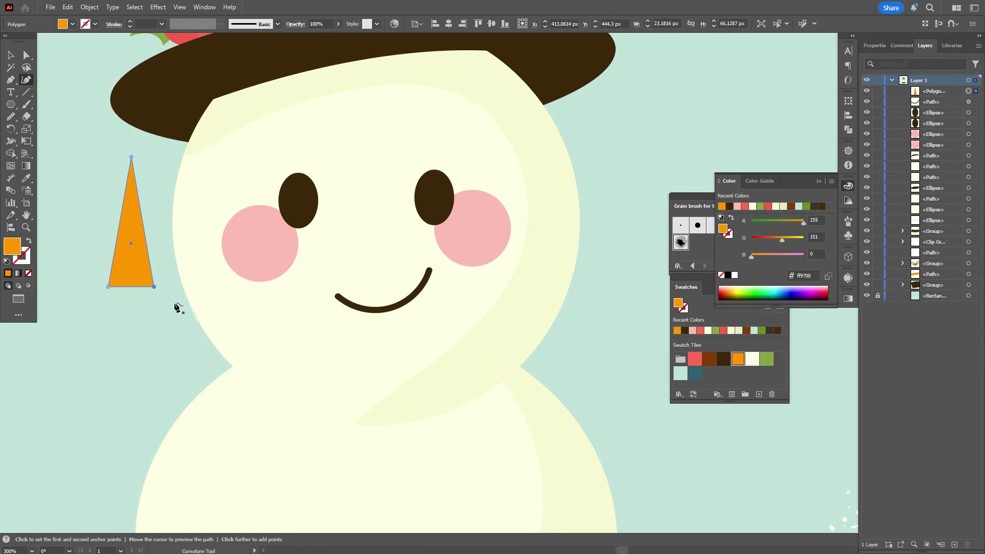
left_click(130, 290)
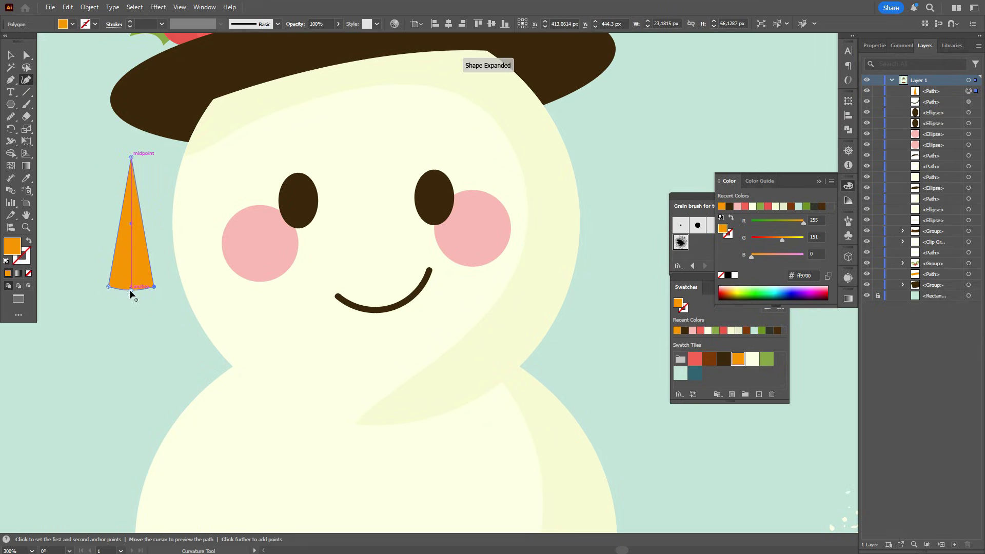
left_click(115, 237)
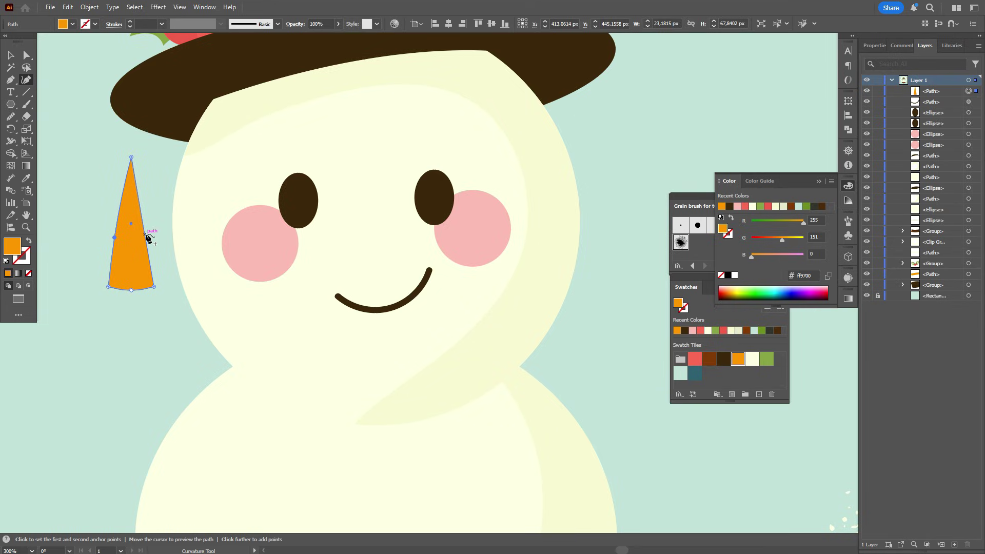
Round the orange shape's top tip by about 1 px and round its two base corners more strongly.
left_click(26, 55)
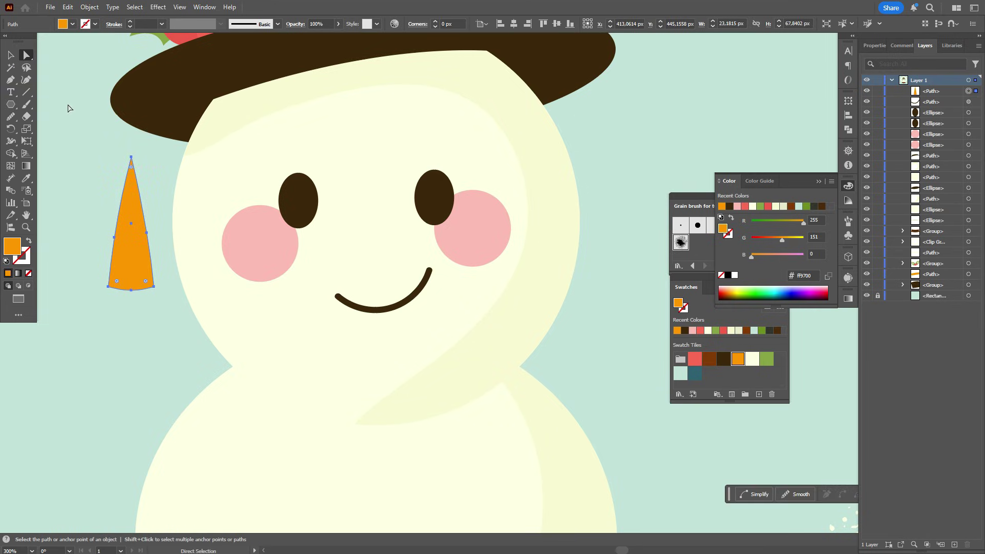
left_click(131, 157)
left_click_drag(131, 163, 132, 167)
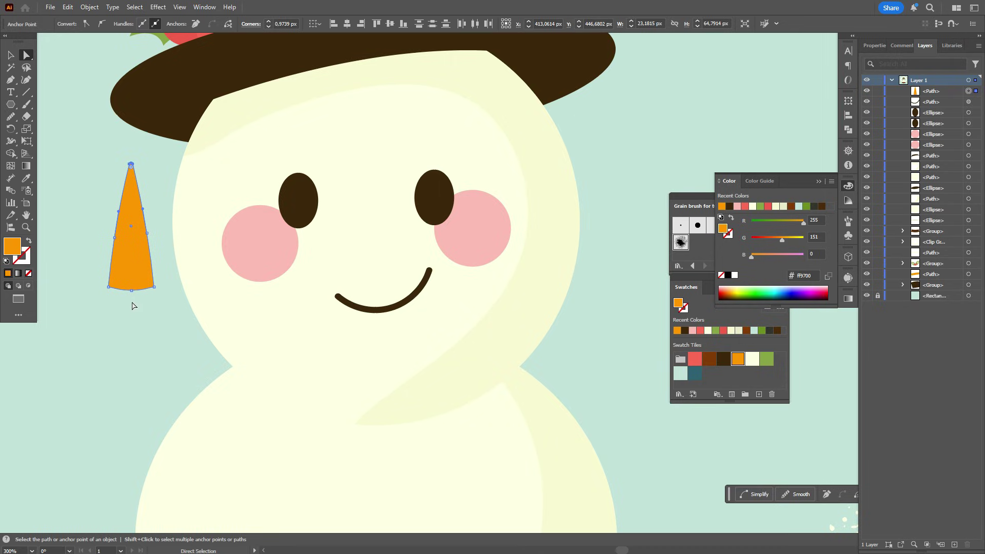
left_click(107, 287)
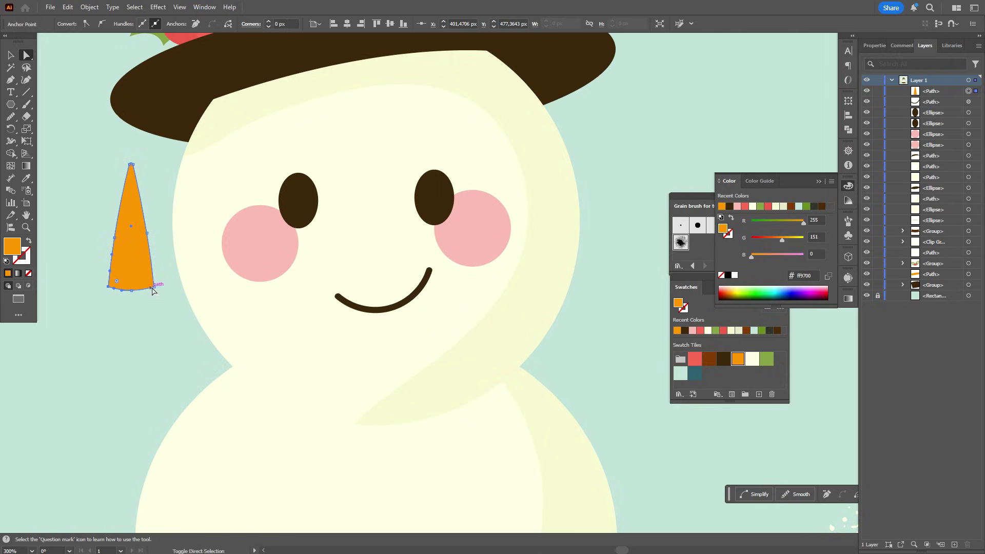
left_click_drag(114, 280, 118, 284)
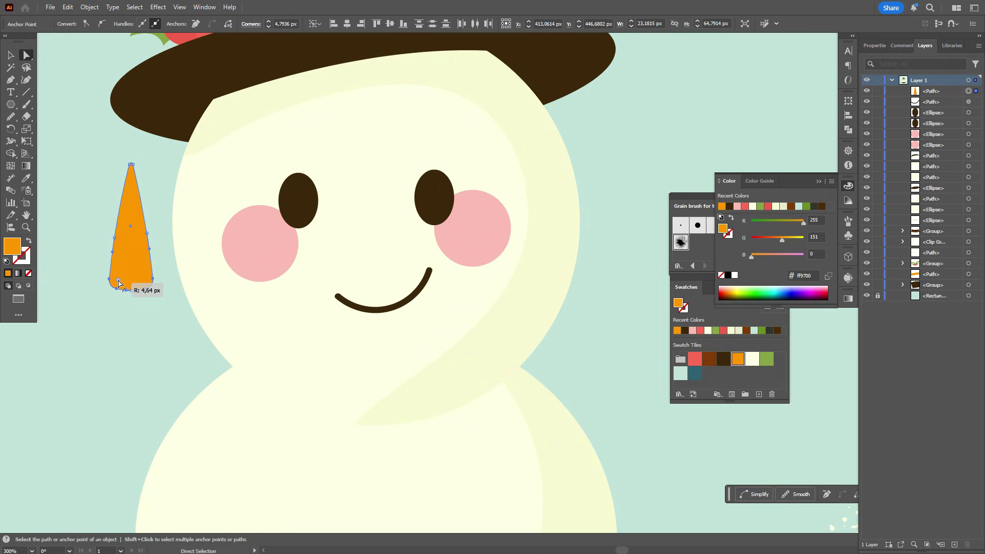
Smooth the lower right edge and base of the orange carrot shape with the Smooth tool.
left_click(12, 117)
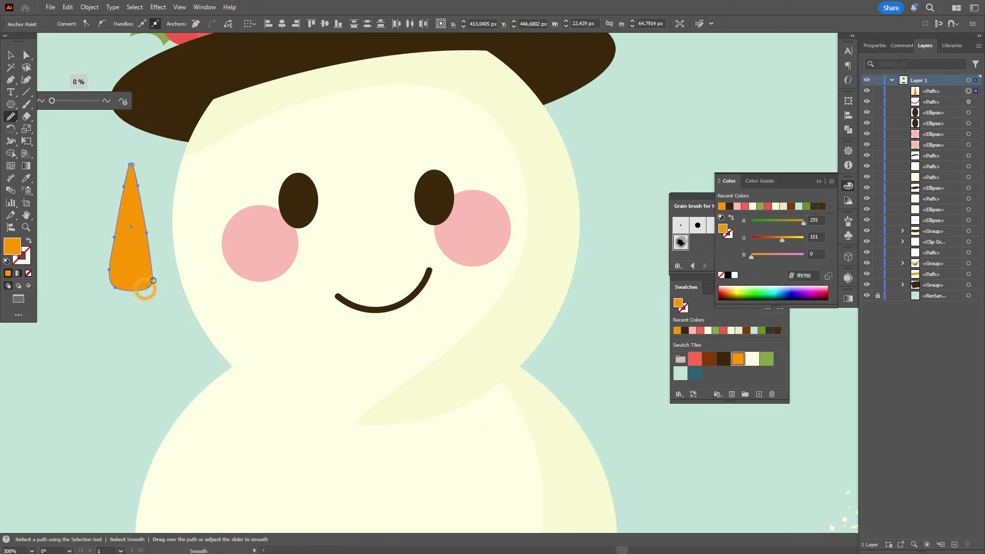
mouse_move(153, 281)
left_mouse_down()
mouse_move(154, 268)
mouse_move(136, 294)
mouse_move(160, 293)
left_mouse_up()
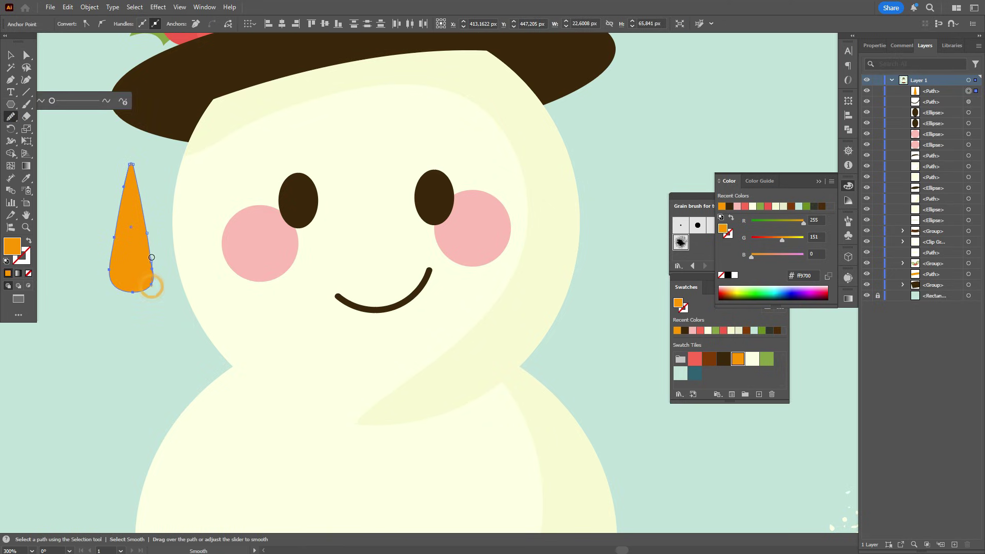
left_click_drag(151, 258, 150, 244)
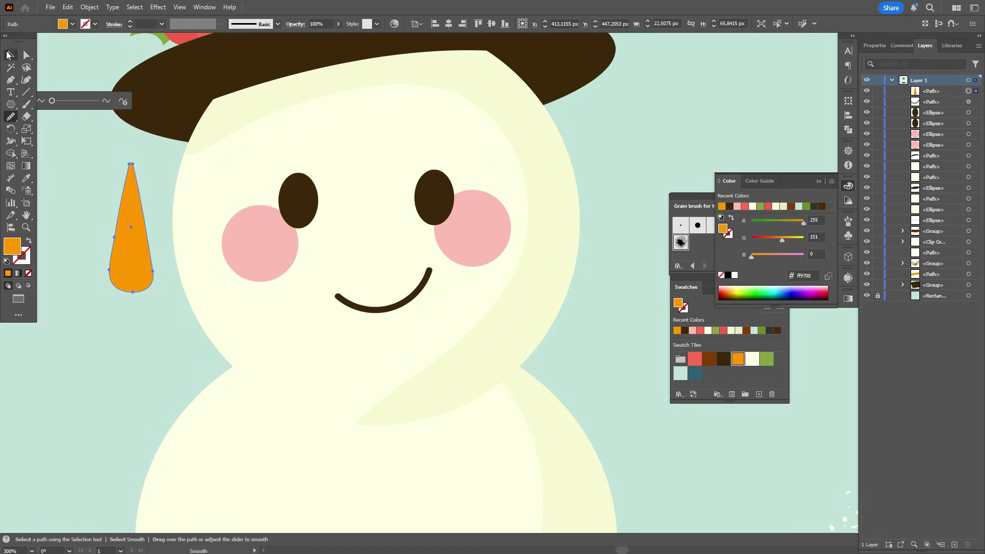
Turn the carrot to point right and place it above the smile as a nose, enlarged to about 76 by 26 px.
left_click(8, 54)
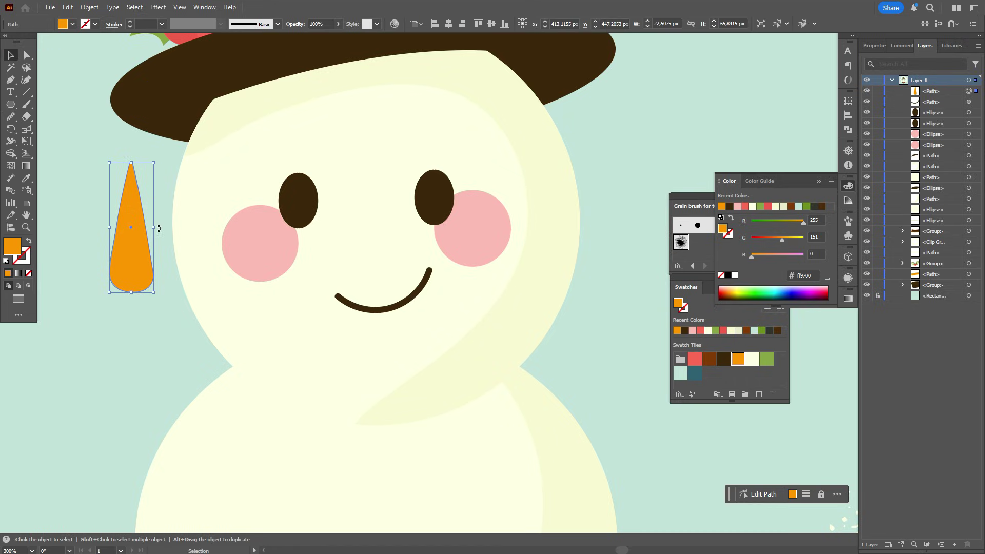
left_click_drag(159, 228, 121, 272)
left_click_drag(100, 239, 376, 234)
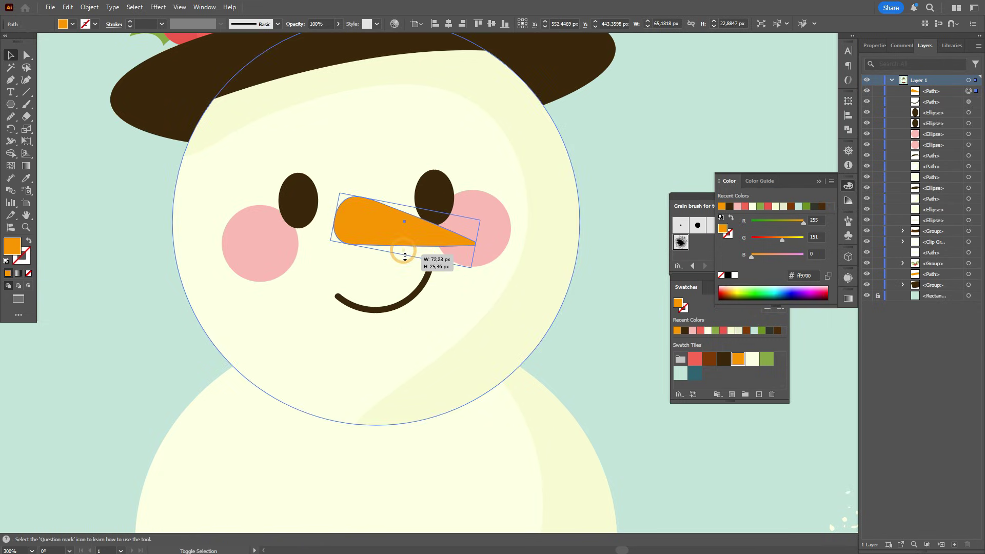
left_click_drag(482, 251, 504, 240)
left_click_drag(398, 238, 410, 241)
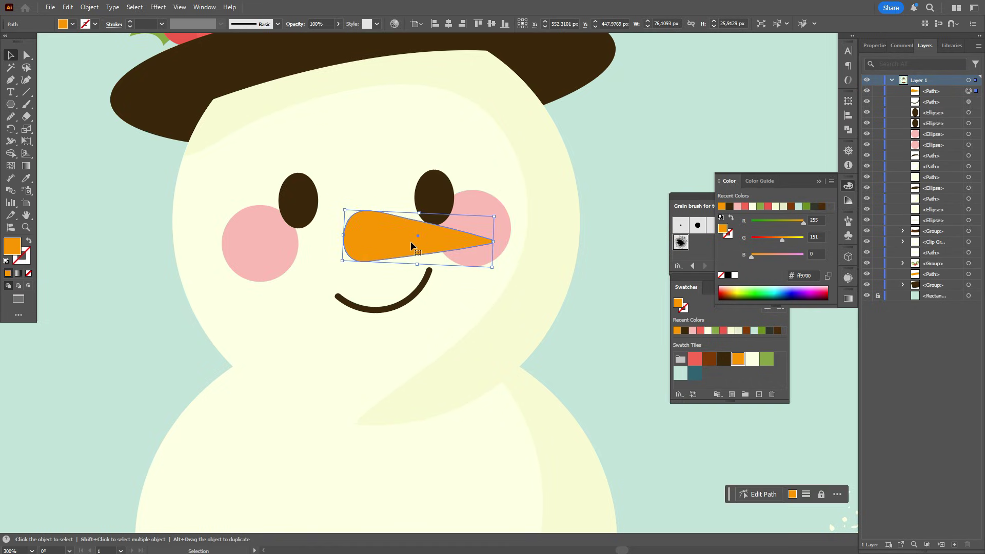
left_click(613, 172)
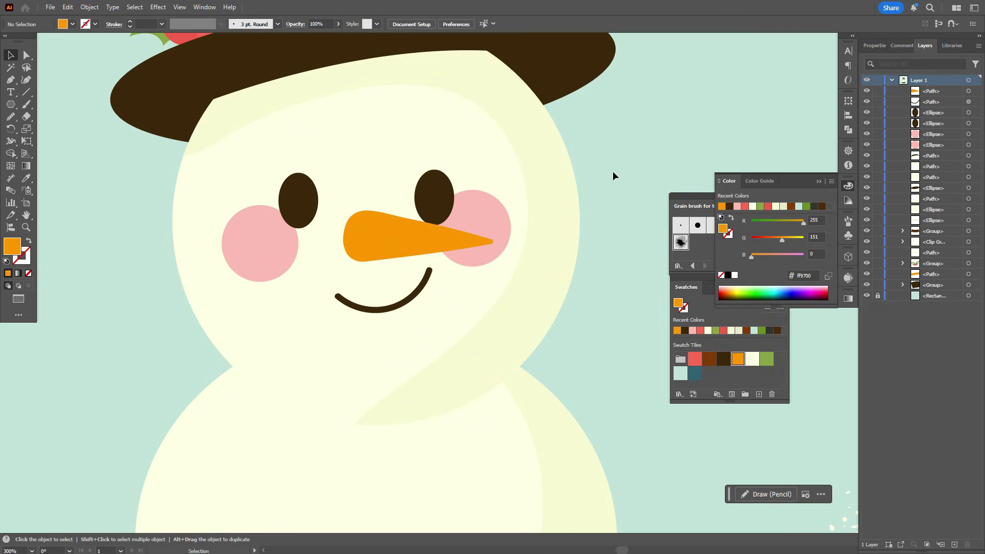
Draw a closed curved shape over the upper half of the carrot nose with the Curvature tool, about 89 by 20 px.
left_click(27, 80)
left_click(343, 205)
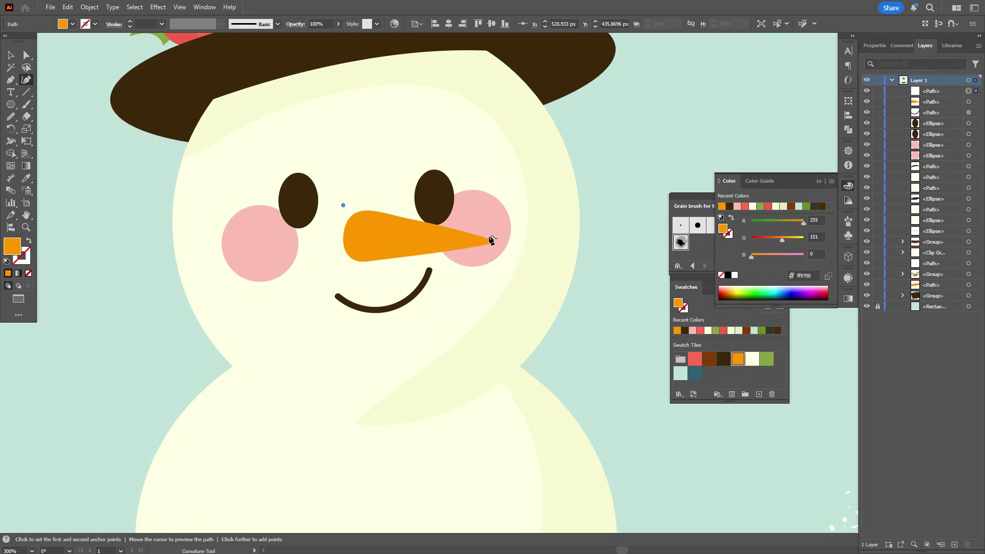
left_click(489, 234)
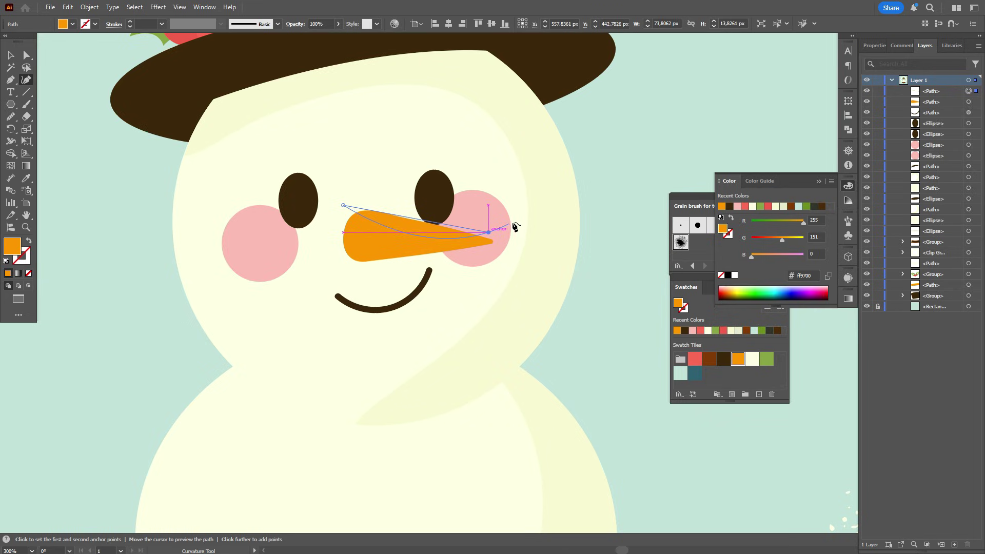
left_click(517, 218)
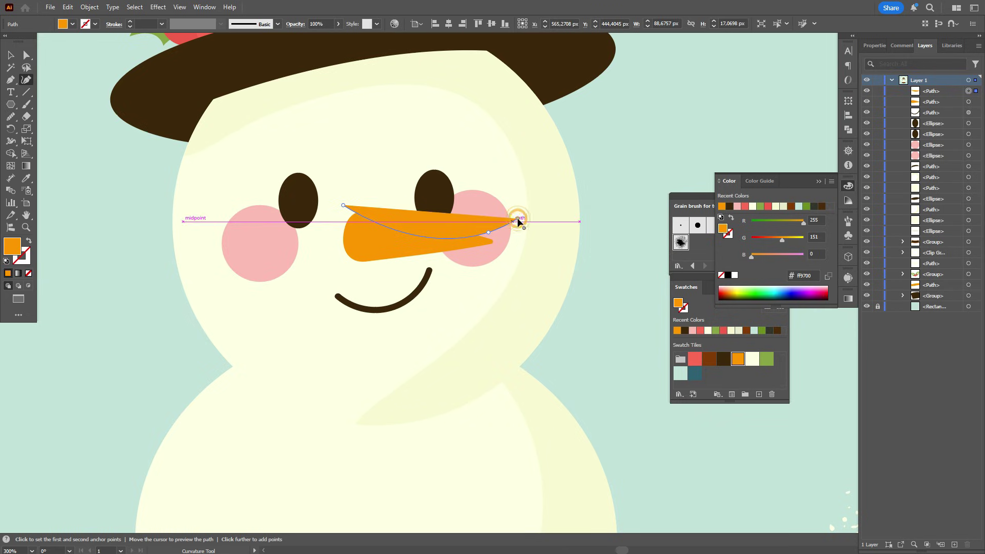
left_click(343, 206)
Trim away the part of the curved shape that extends beyond the carrot nose with the Shape Builder.
left_click(10, 55)
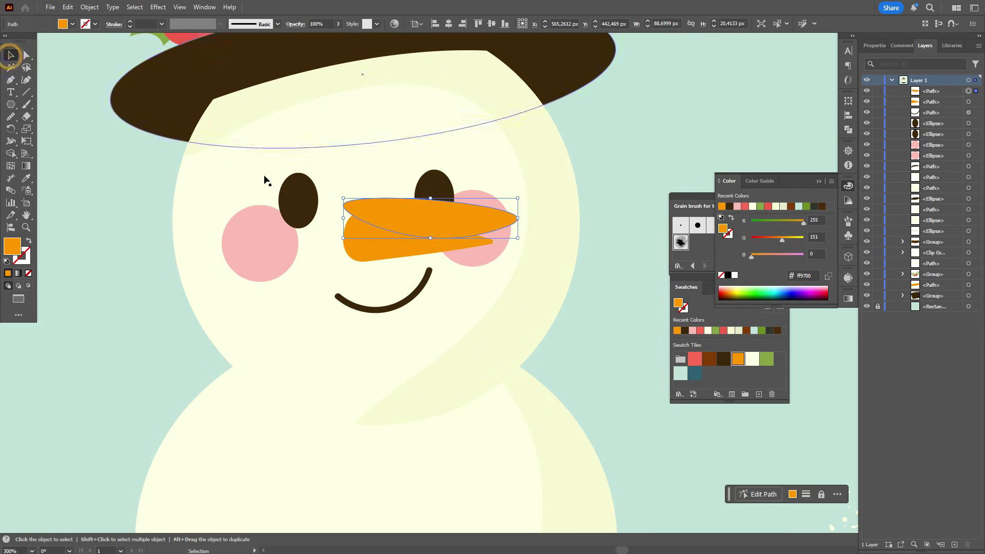
left_click(376, 255, "shift")
left_click(13, 153)
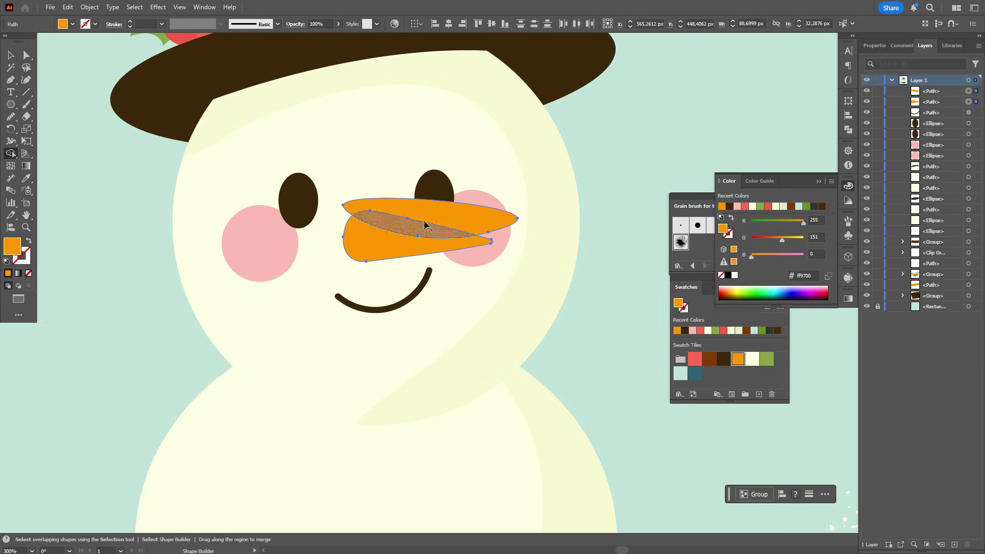
left_click(439, 209, "alt")
left_click(11, 56)
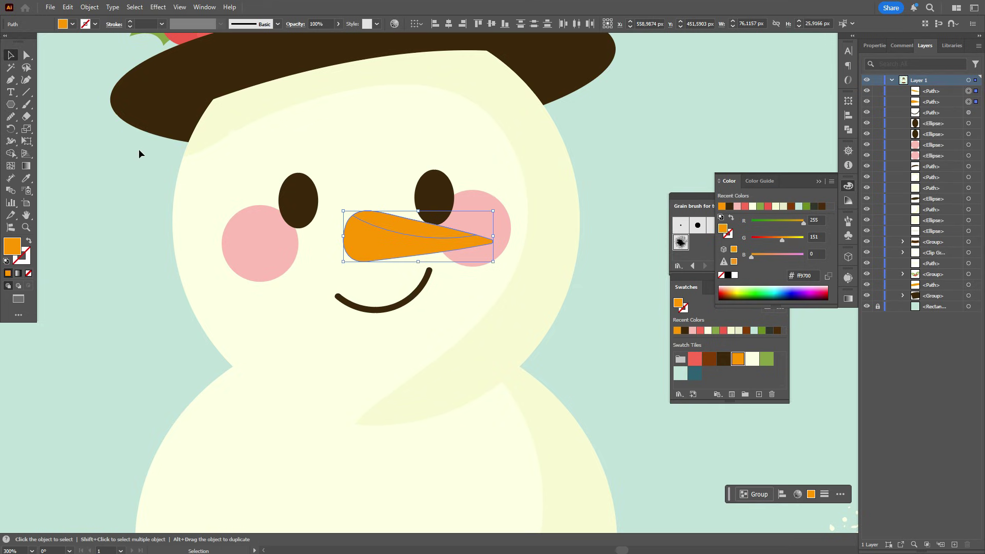
Recolor the upper section of the carrot nose to the lighter orange ffb757 as a highlight.
left_click(422, 228)
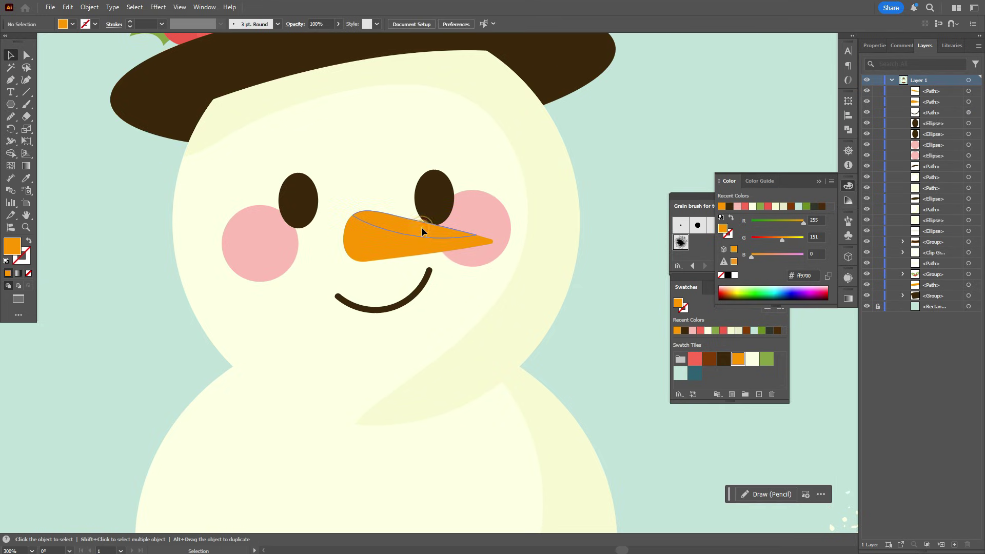
double_click(19, 248)
left_click_drag(791, 291, 755, 286)
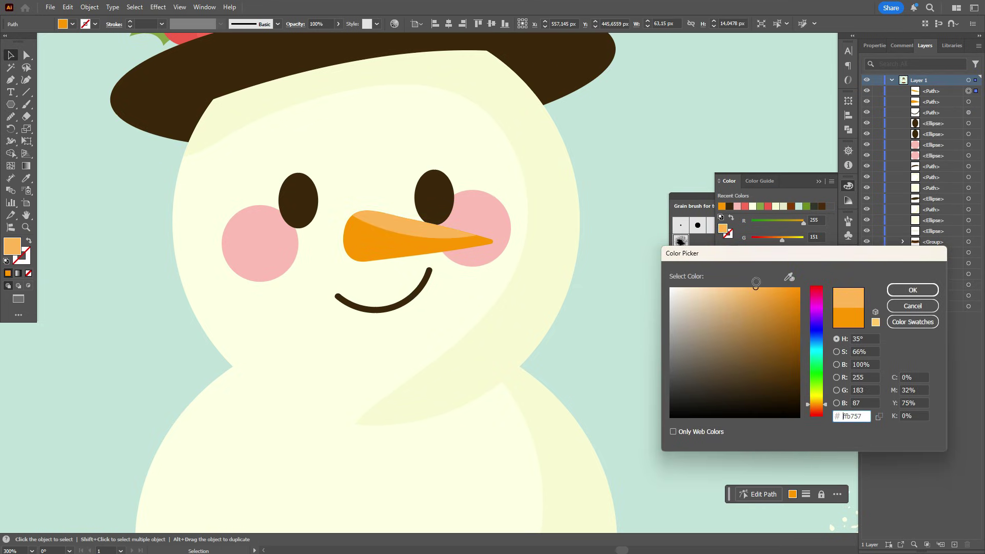
left_click(912, 290)
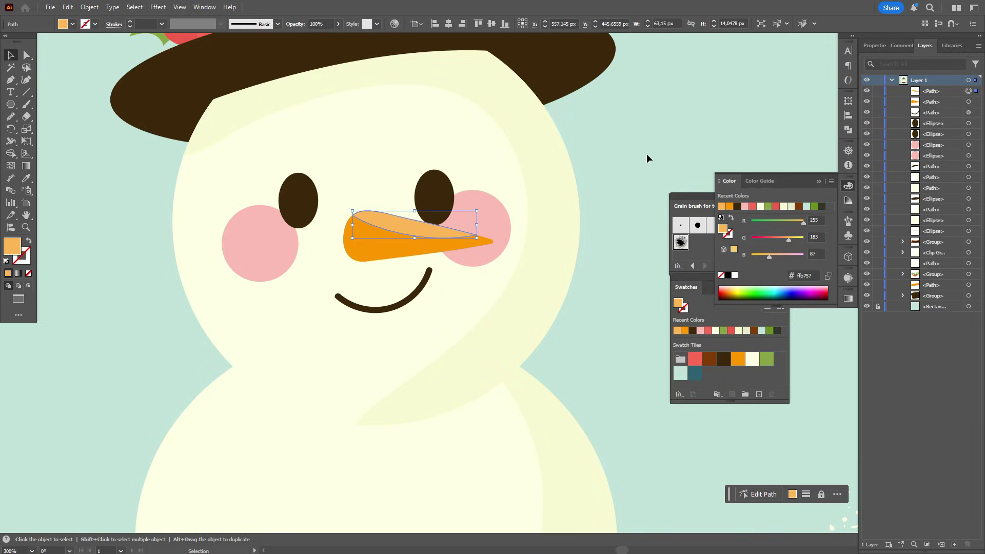
left_click(642, 153)
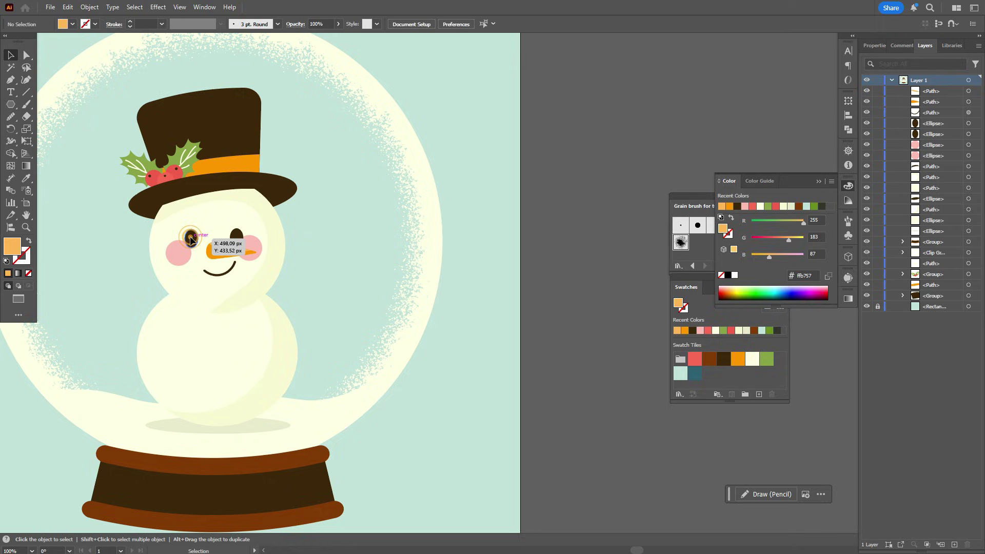
Shrink the snowman's left eye to about 14 by 20 px and replace the right eye with a copy of it.
left_click(191, 240)
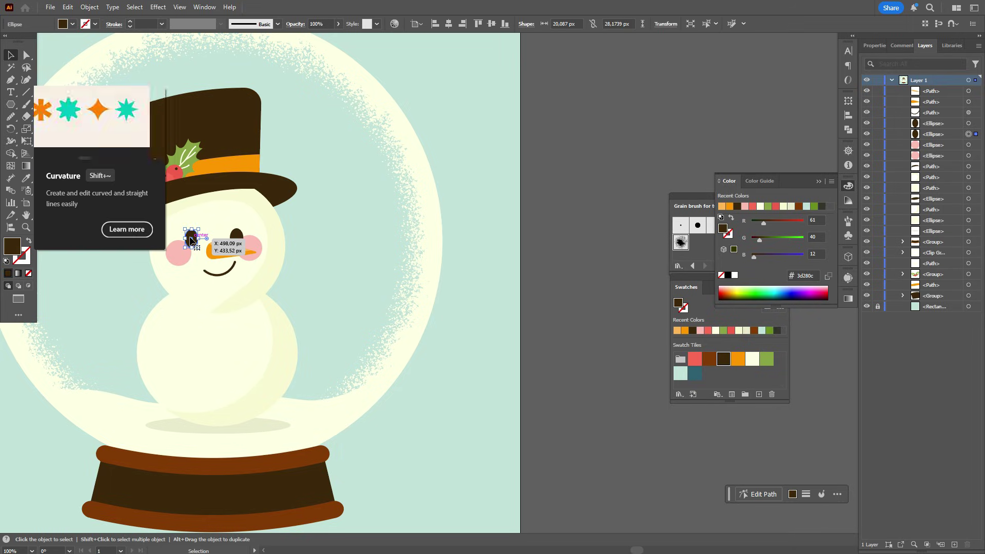
left_click_drag(192, 233, 237, 237)
key("ctrl+z")
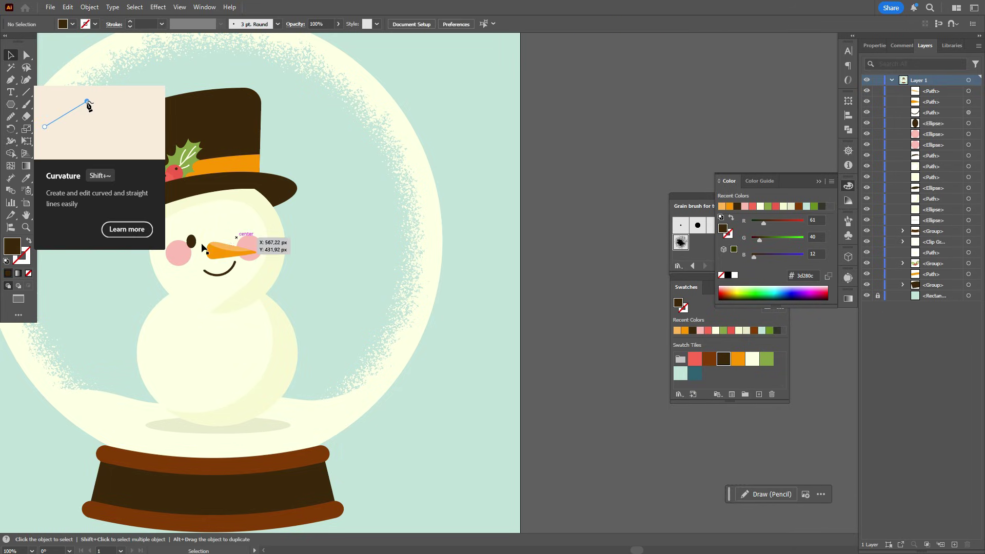
left_click_drag(193, 247, 356, 247)
left_click(345, 251)
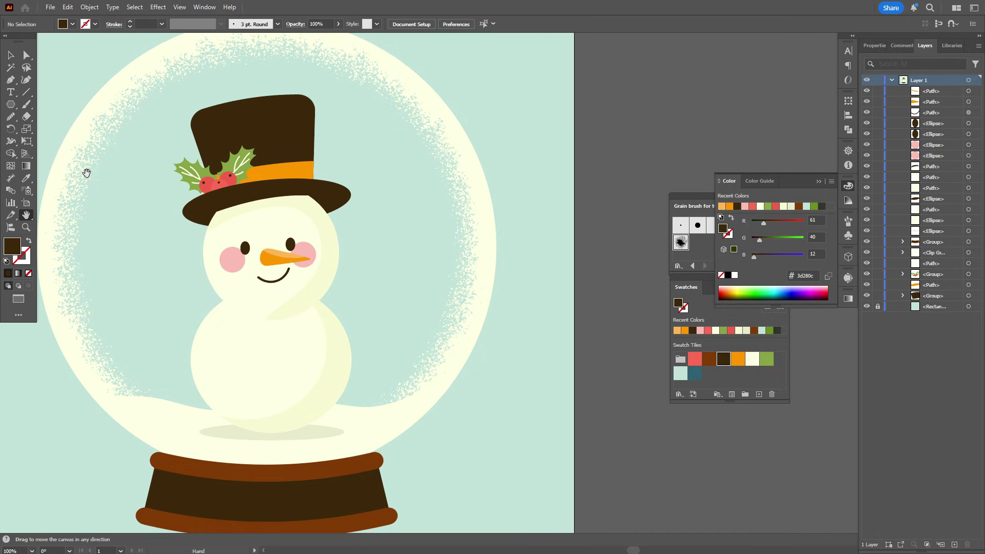
Nudge the right eye slightly to the right, and narrow the smile a little and shift it left.
left_click(10, 55)
left_click_drag(295, 245, 297, 245)
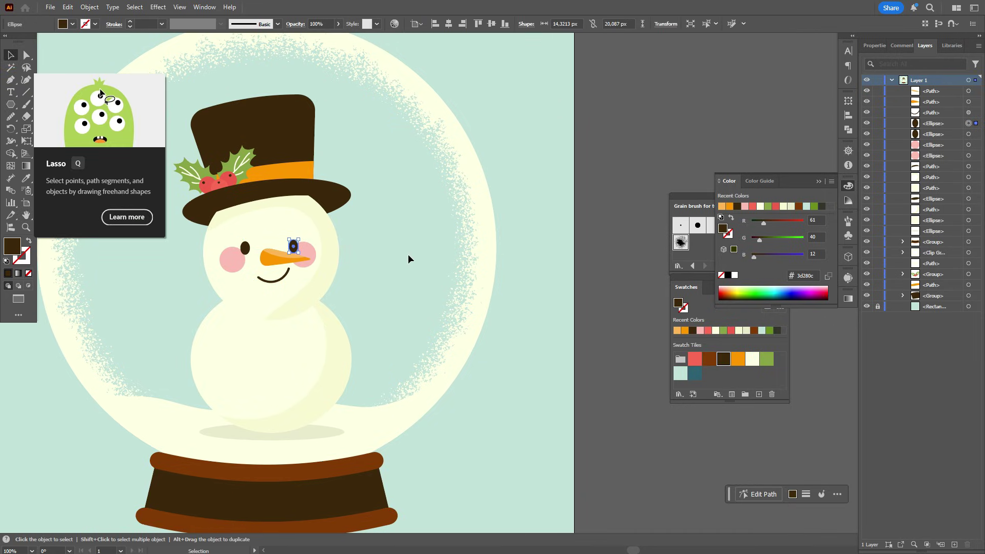
key("Right")
key("Right")
left_click(280, 280)
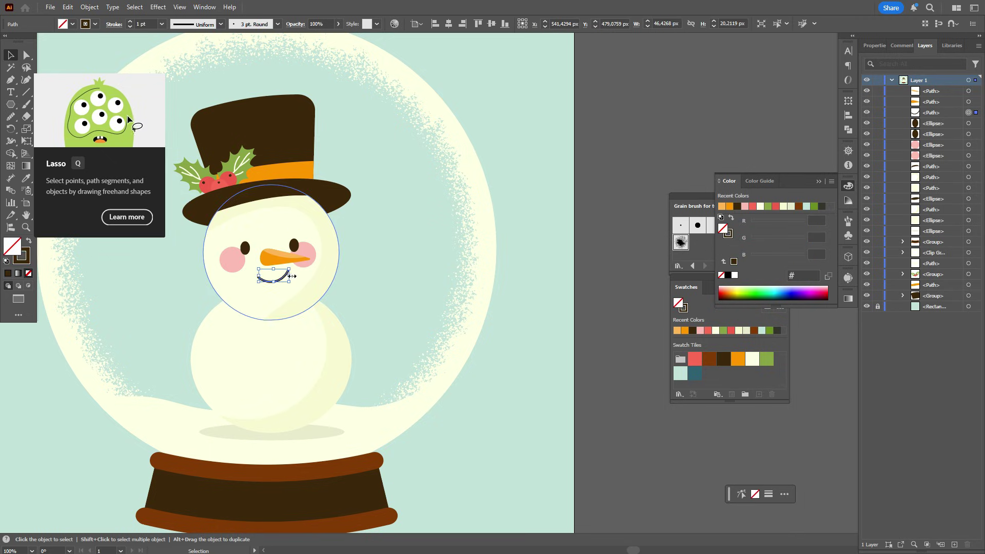
left_click_drag(292, 276, 276, 280)
left_click(622, 195)
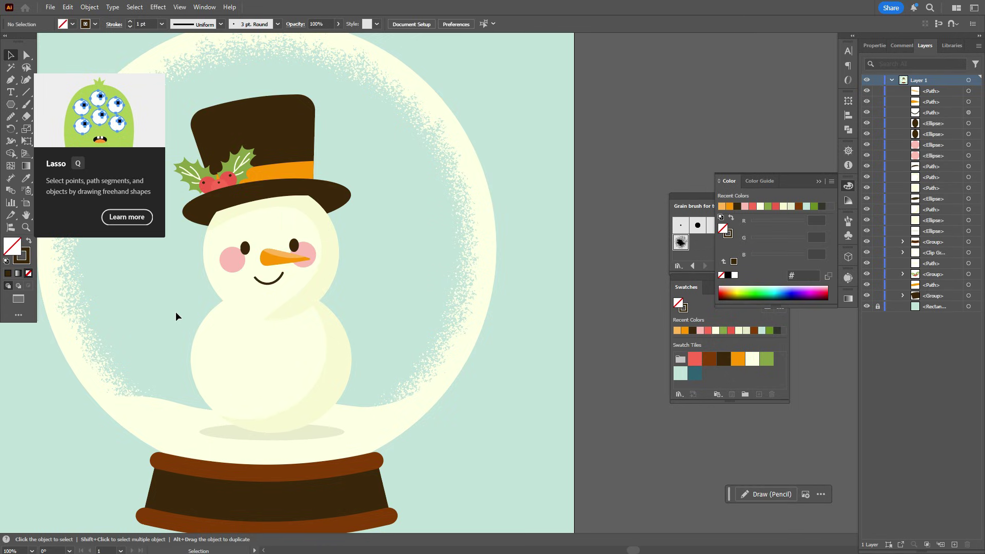
Start a dark teal (R=47 G=97 B=114) scarf with the Pen tool, curving its upper edge downward across the snowman's neck.
left_click(26, 228)
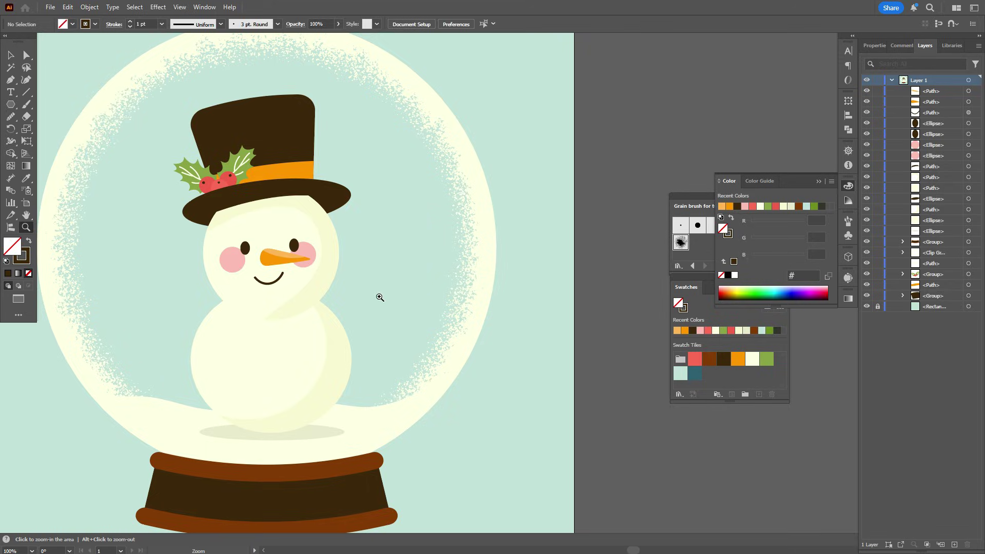
left_click(380, 297)
left_click(398, 298)
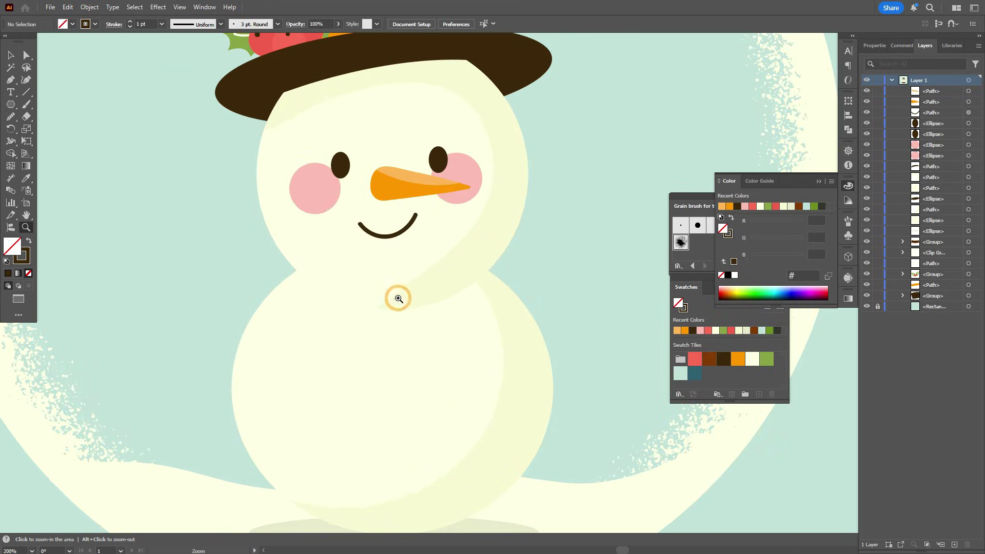
left_click(26, 215)
left_click_drag(477, 272, 414, 248)
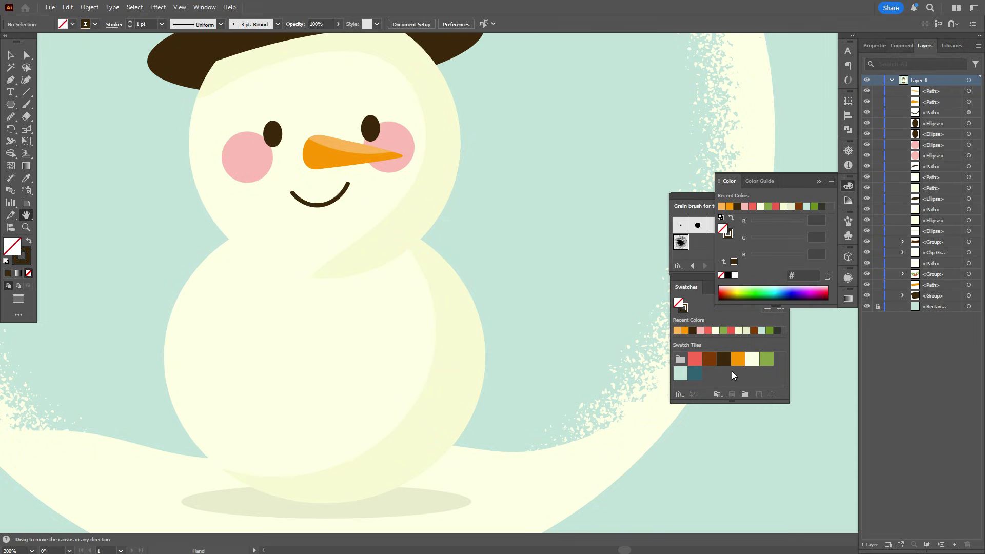
left_click(693, 374)
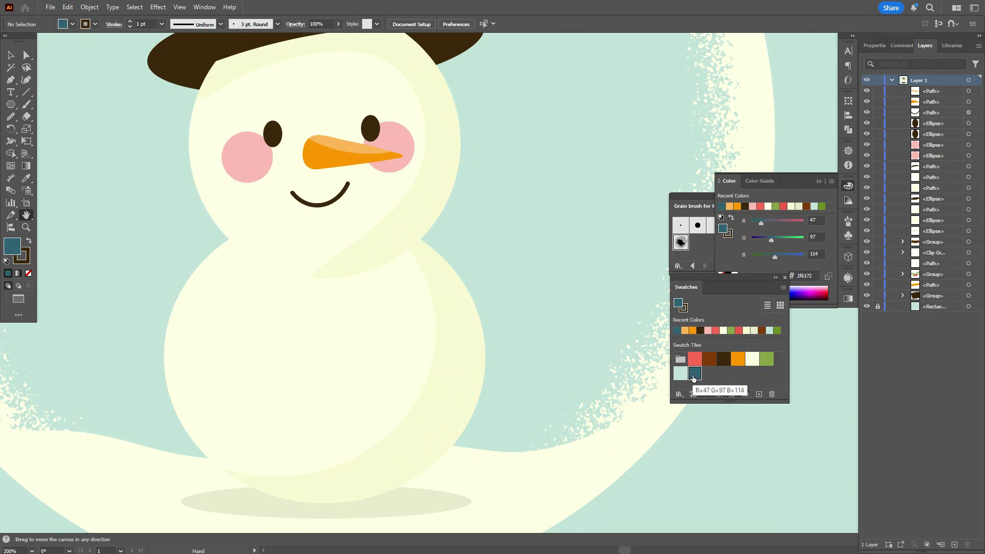
left_click(12, 80)
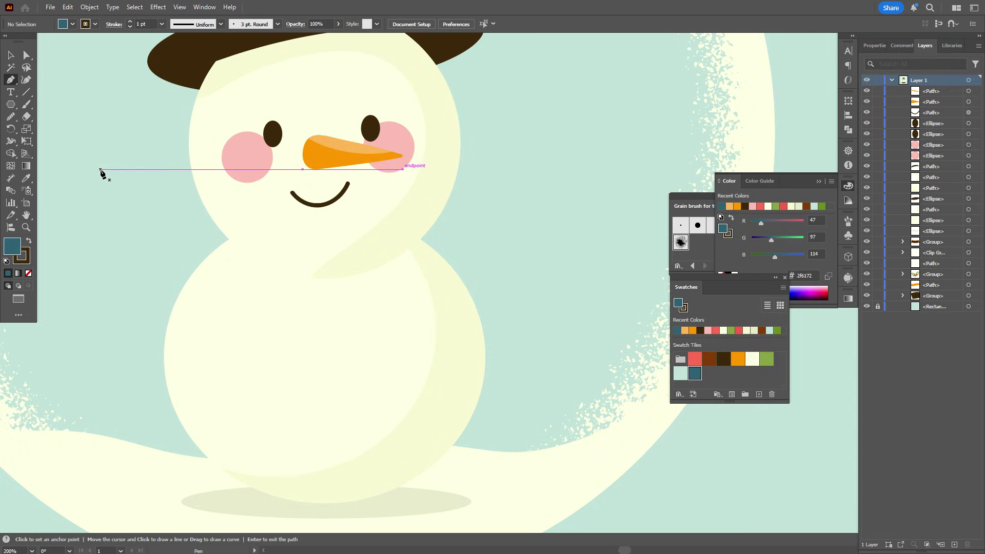
left_click(226, 237)
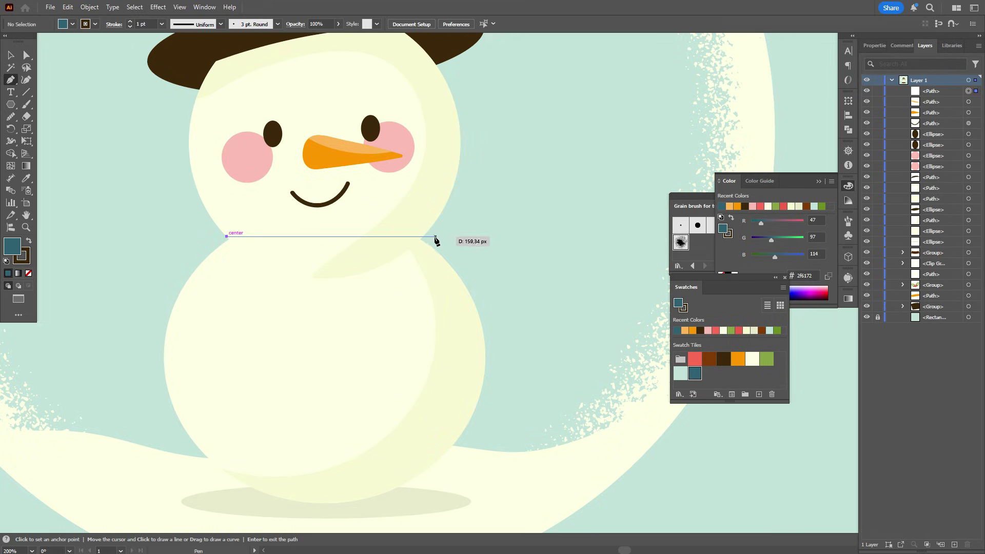
left_click_drag(426, 234, 525, 185)
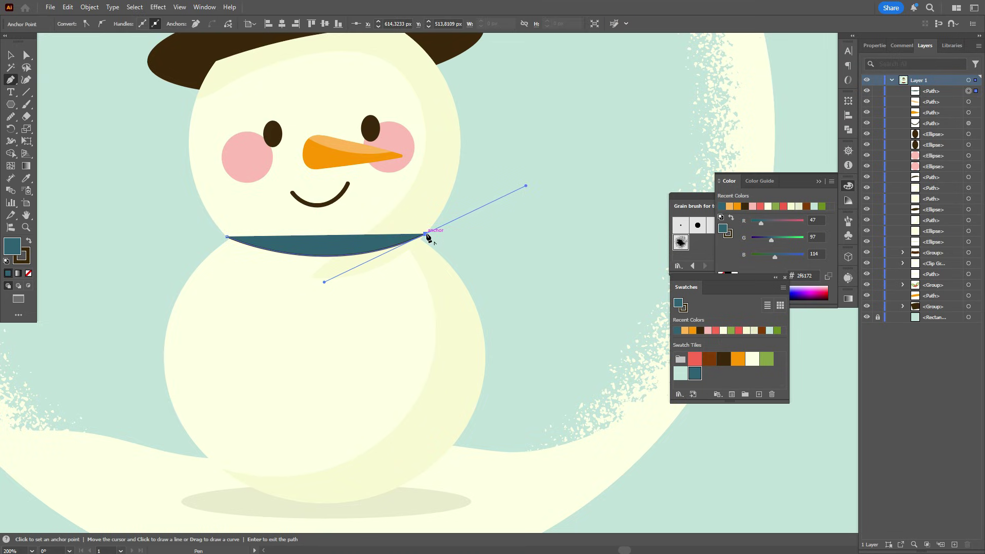
Close the scarf as a band about 177 by 63 px with a curved lower edge and rounded left end, and remove its stroke.
left_click_drag(425, 236, 420, 281)
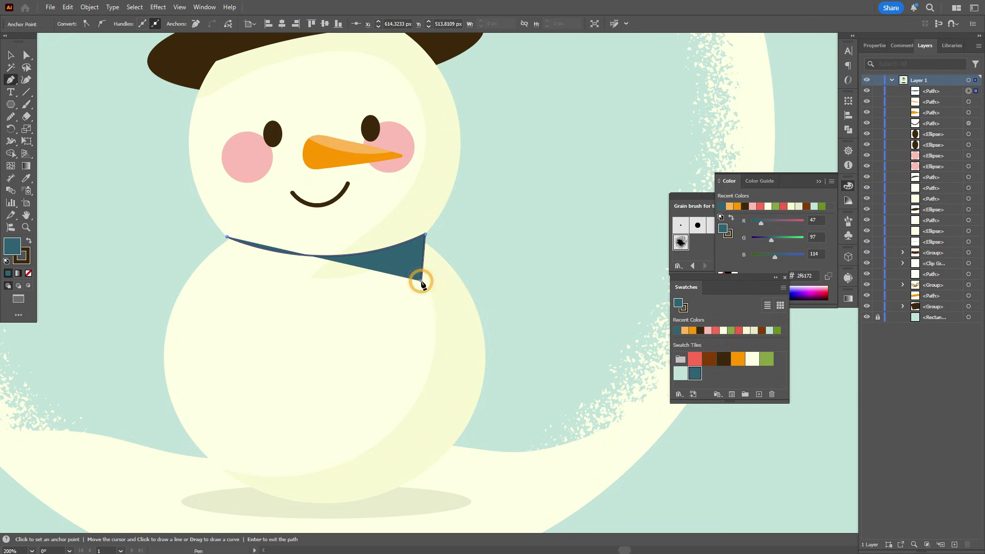
left_click(422, 281)
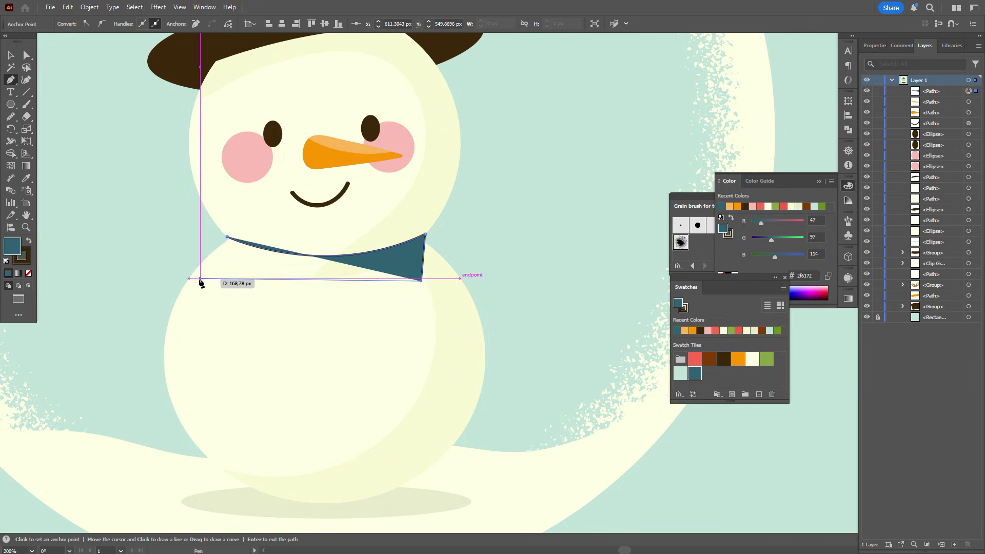
left_click_drag(194, 274, 53, 180)
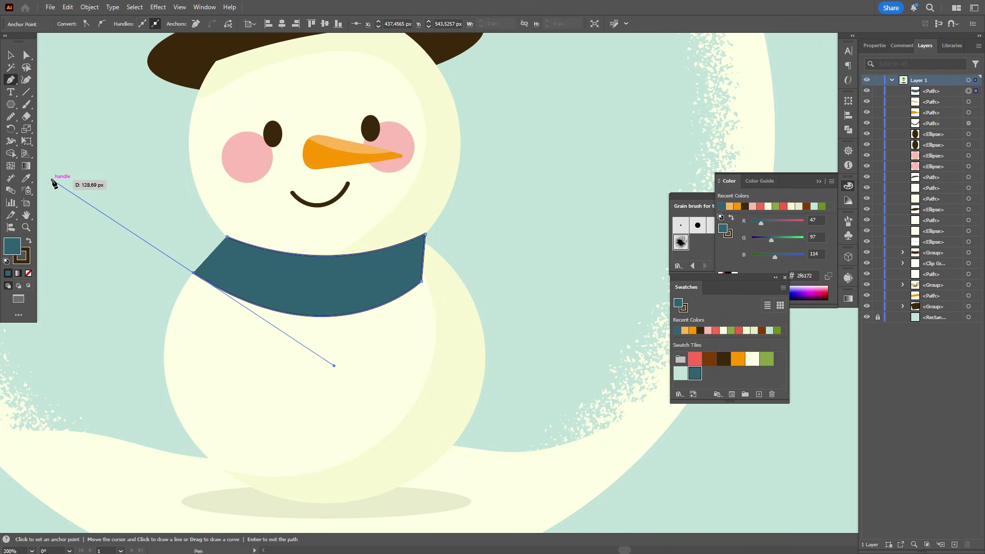
mouse_move(194, 274)
left_mouse_down()
mouse_move(229, 237)
mouse_move(252, 231)
left_mouse_up()
left_click(23, 256)
key("/")
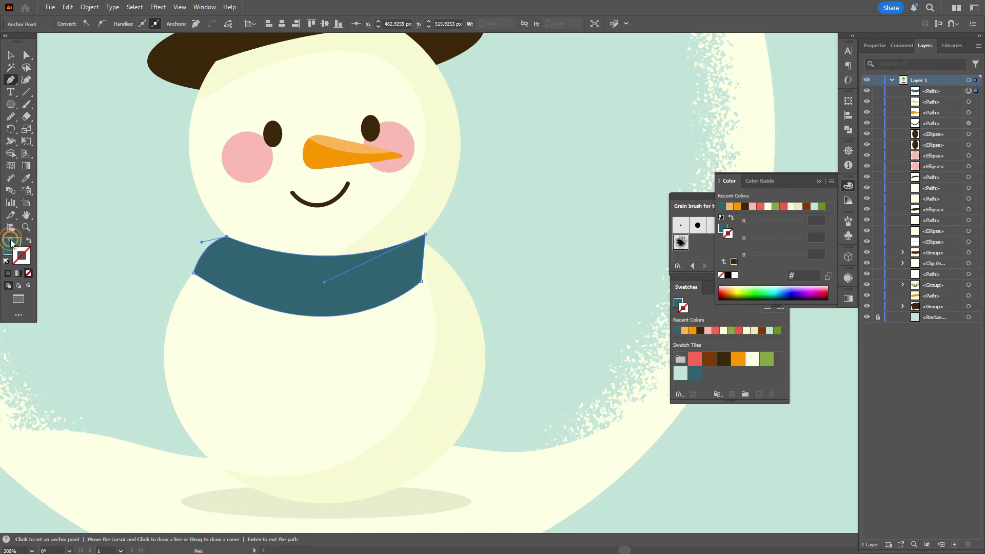
left_click(12, 243)
Round the scarf's lower right corner and bow its right end slightly outward with the Curvature tool.
left_click(26, 55)
left_click(421, 282)
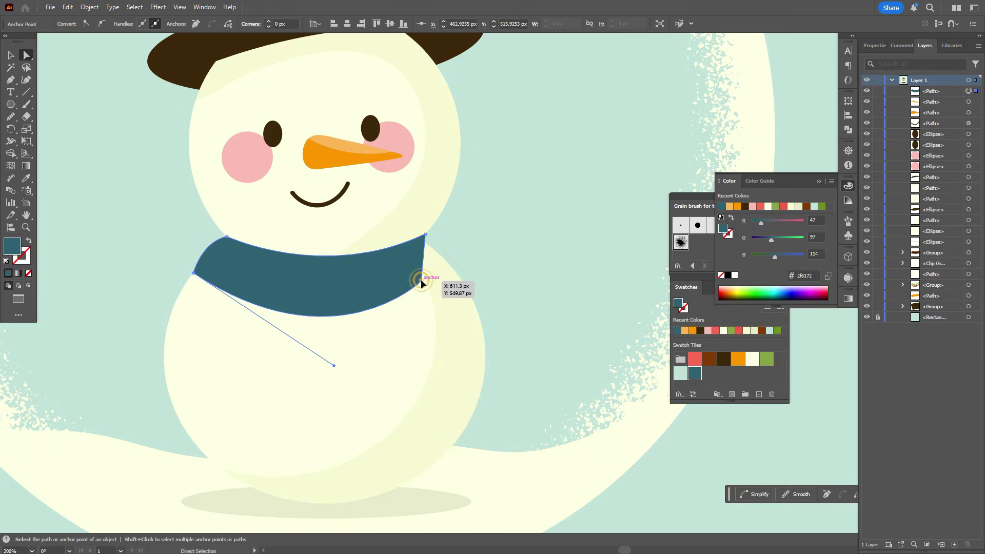
left_click_drag(413, 279, 400, 271)
left_click(27, 81)
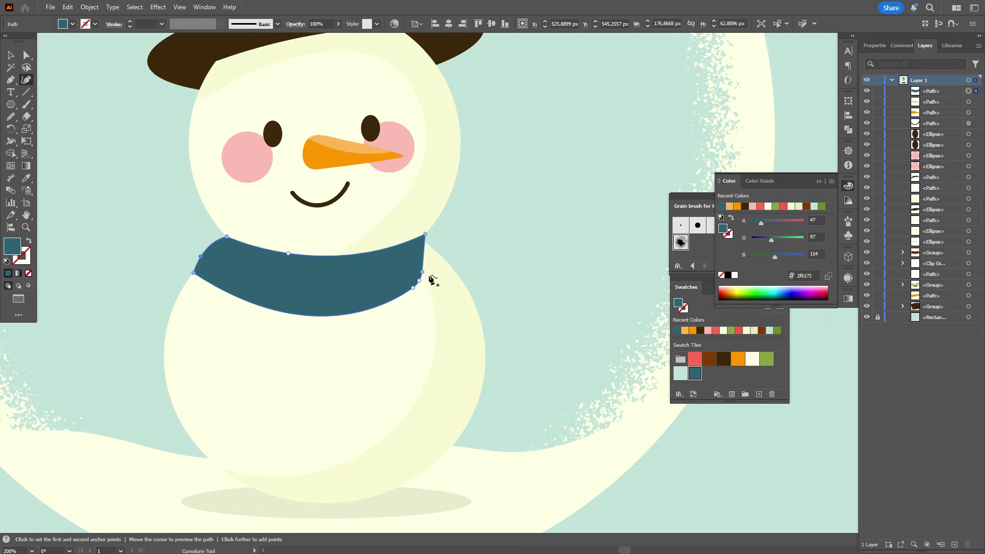
left_click_drag(424, 256, 420, 284)
key("ctrl+z")
Smooth the scarf's right end and lower right edge with the Smooth tool.
left_click(11, 119)
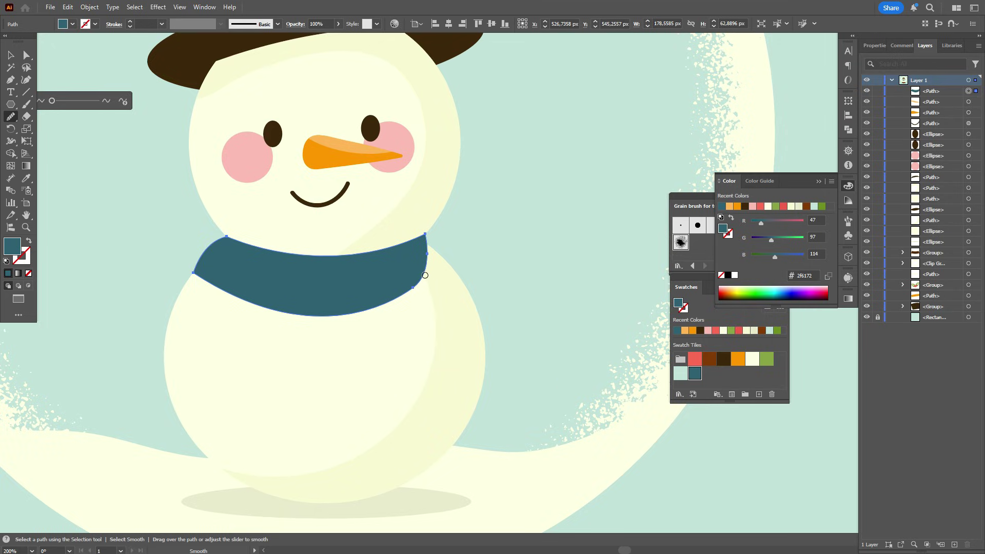
left_click_drag(421, 282, 431, 248)
left_click_drag(410, 289, 425, 266)
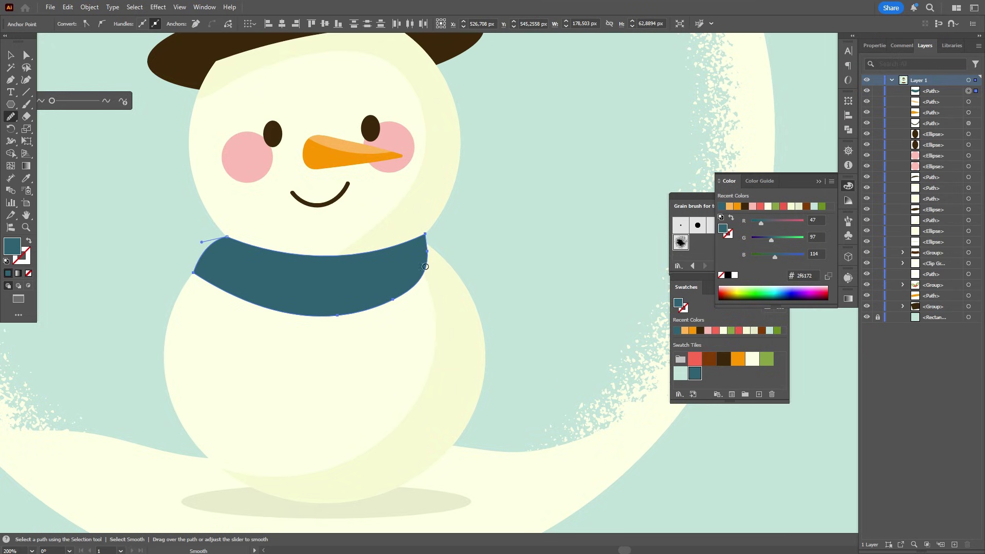
left_click(10, 55)
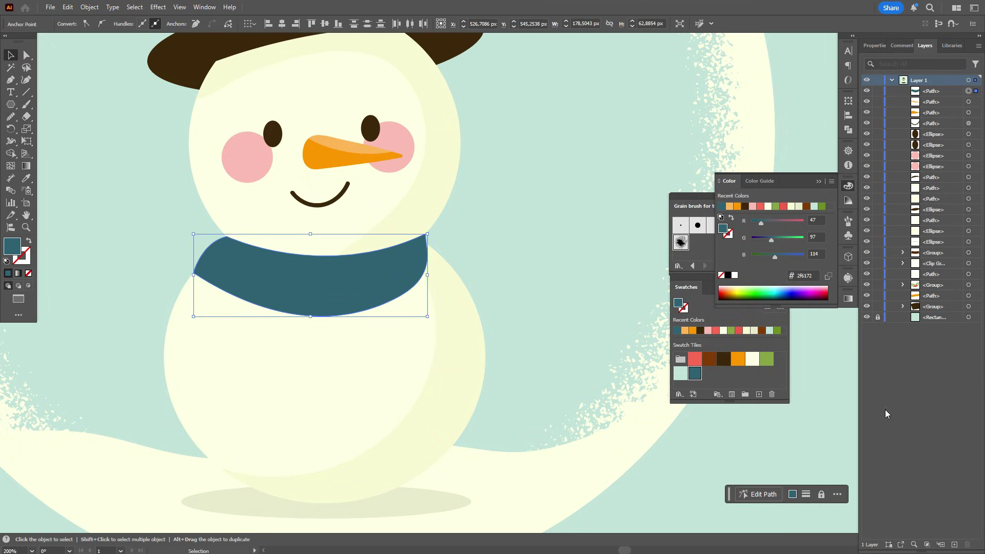
left_click(829, 409)
Draw the scarf's hanging tail with the Pen tool as a curved teal strip about 140 by 171 px, sweeping from the neck down to the left.
scroll(497, 412, "down", 2)
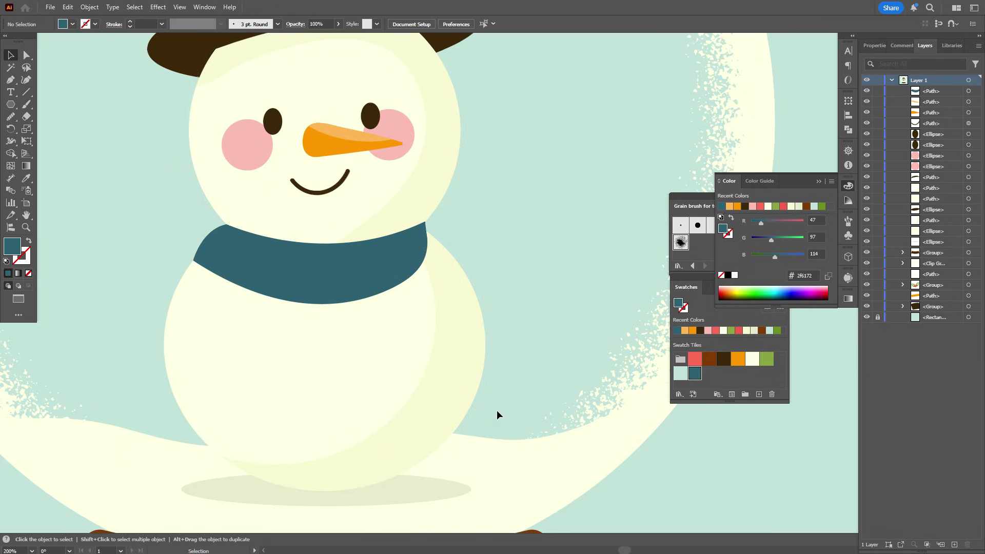
left_click(10, 80)
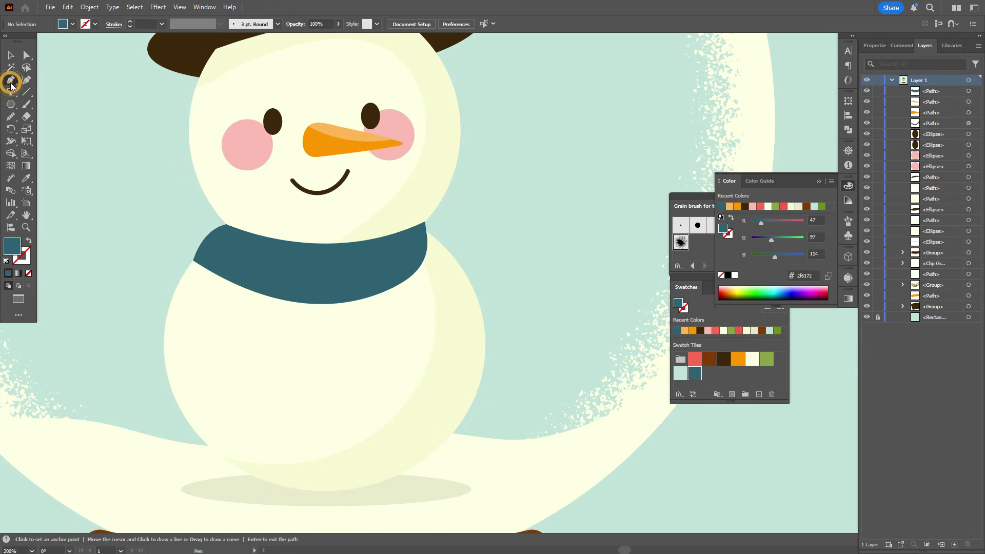
left_click(212, 214)
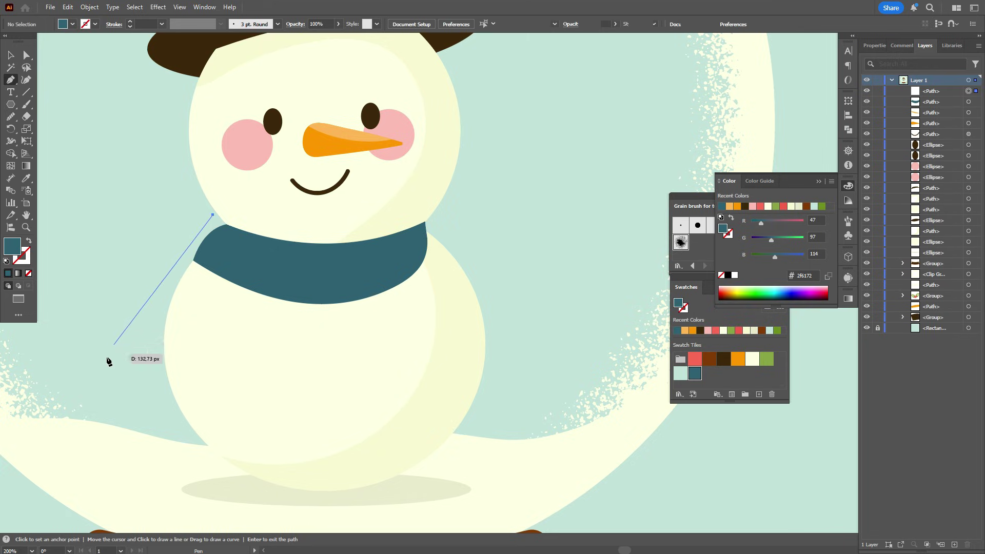
left_click_drag(91, 401, 57, 448)
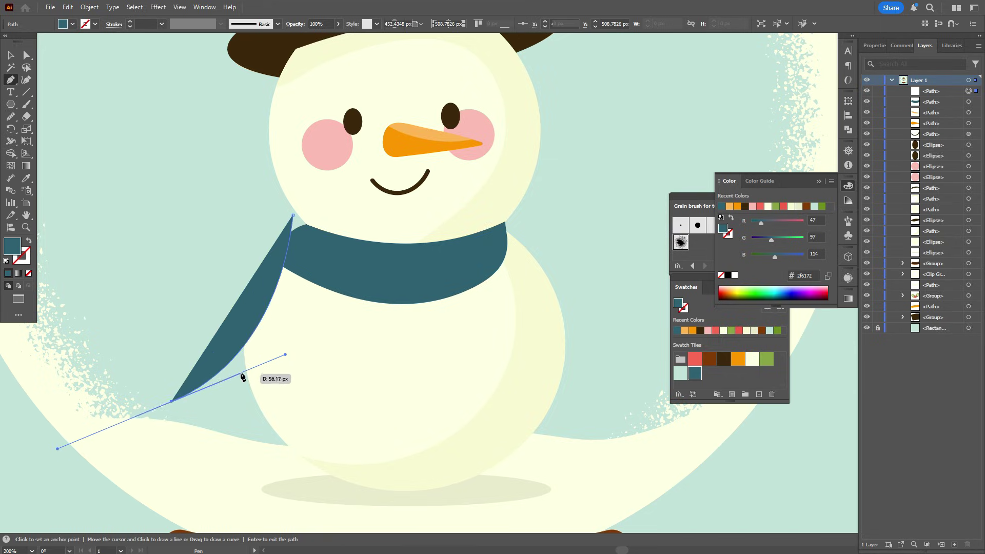
left_click(171, 401)
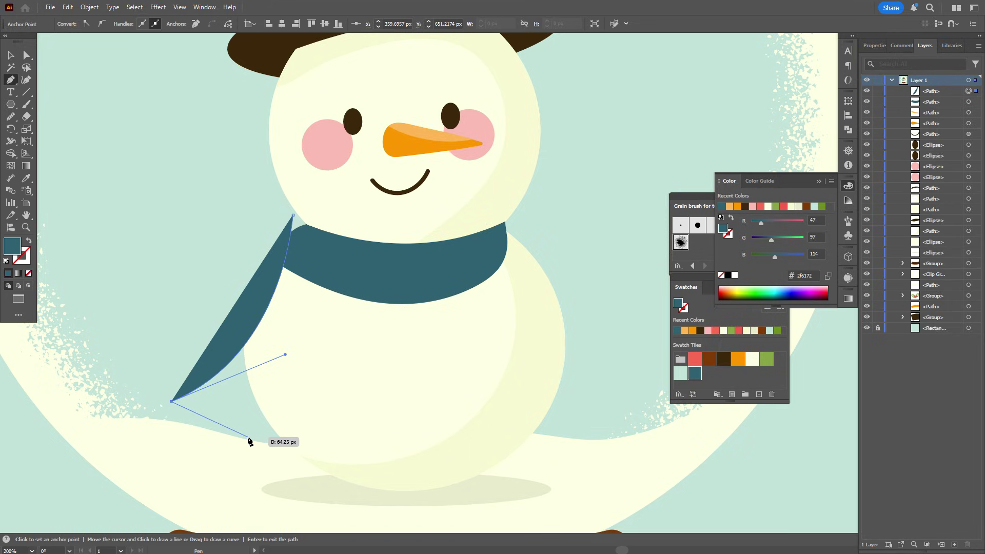
left_click_drag(244, 439, 290, 434)
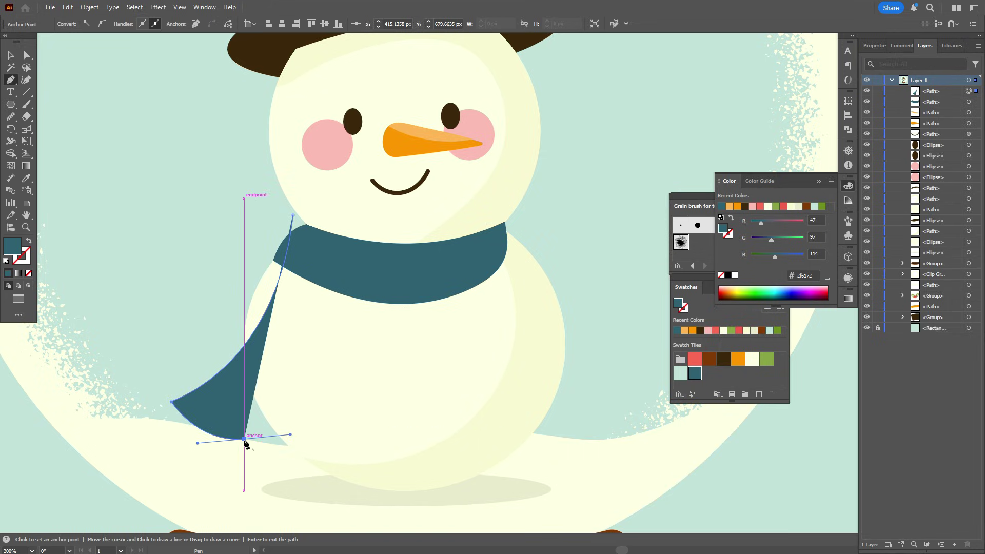
left_click(245, 440)
left_click_drag(356, 239, 381, 76)
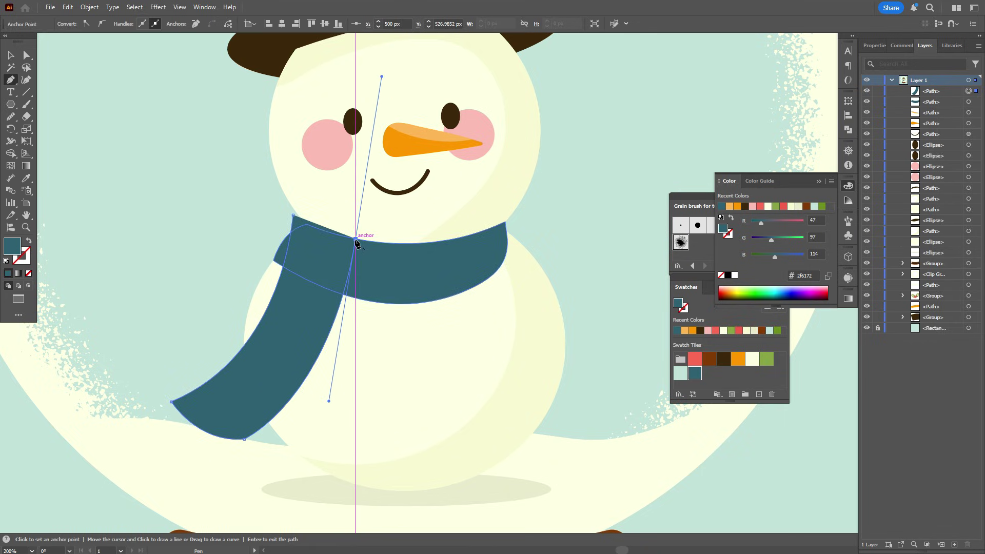
left_click(355, 240)
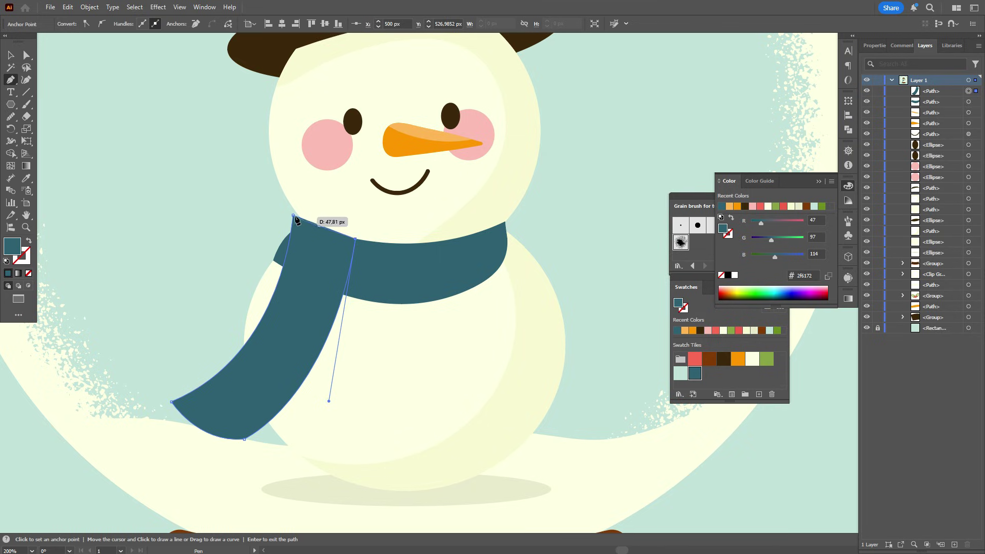
left_click_drag(293, 216, 241, 215)
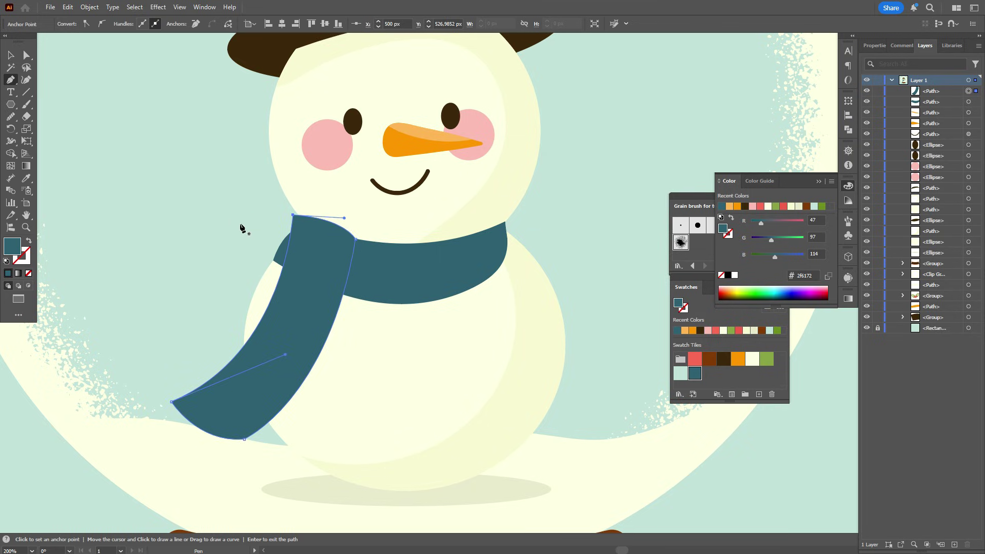
Rotate the scarf tail slightly clockwise and shift it left so its upper end overlaps the left end of the neck band.
left_click(6, 54)
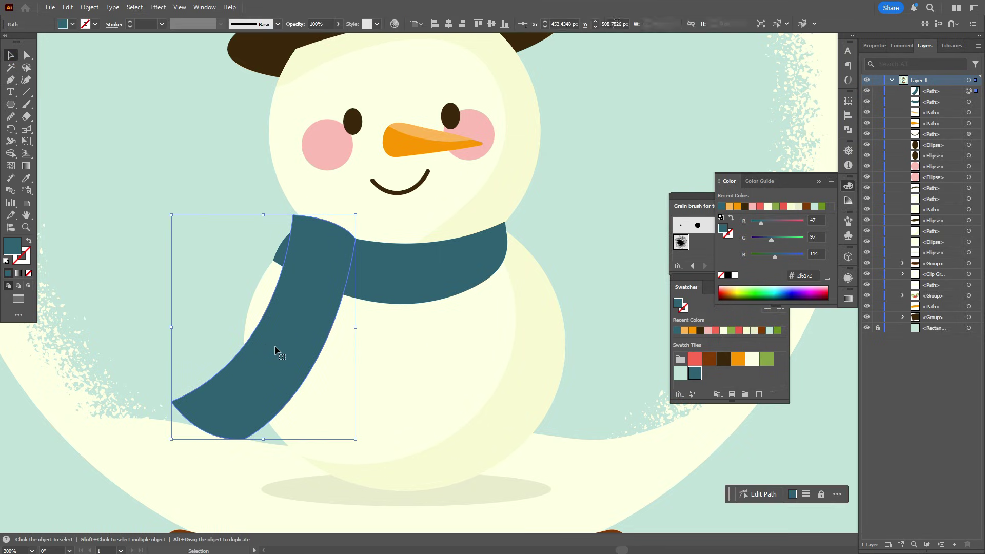
left_click_drag(275, 345, 228, 325)
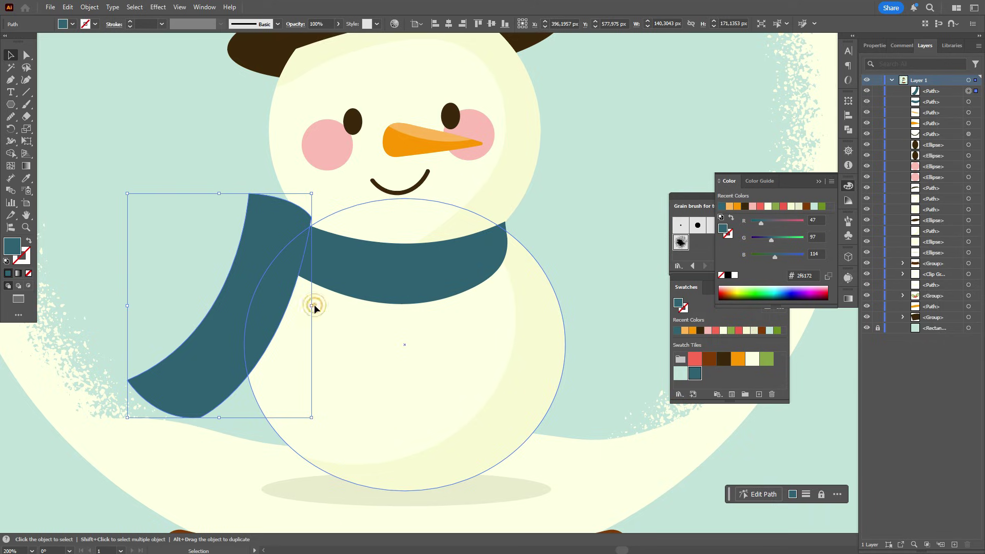
left_click_drag(313, 307, 318, 319)
left_click_drag(259, 286, 277, 303)
Round the scarf tail's two upper corners, giving the upper right one a radius of about 8.6 px.
left_click(26, 56)
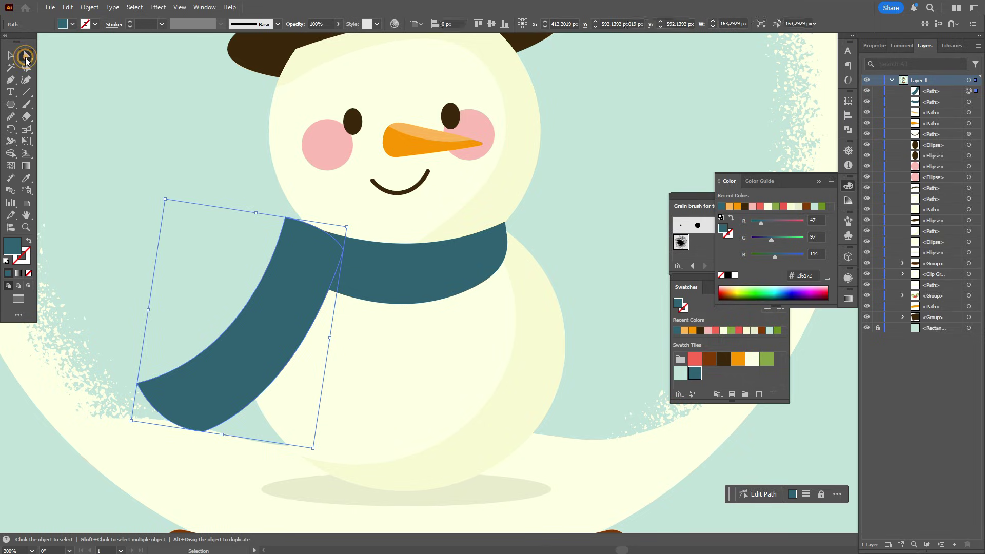
left_click(285, 218)
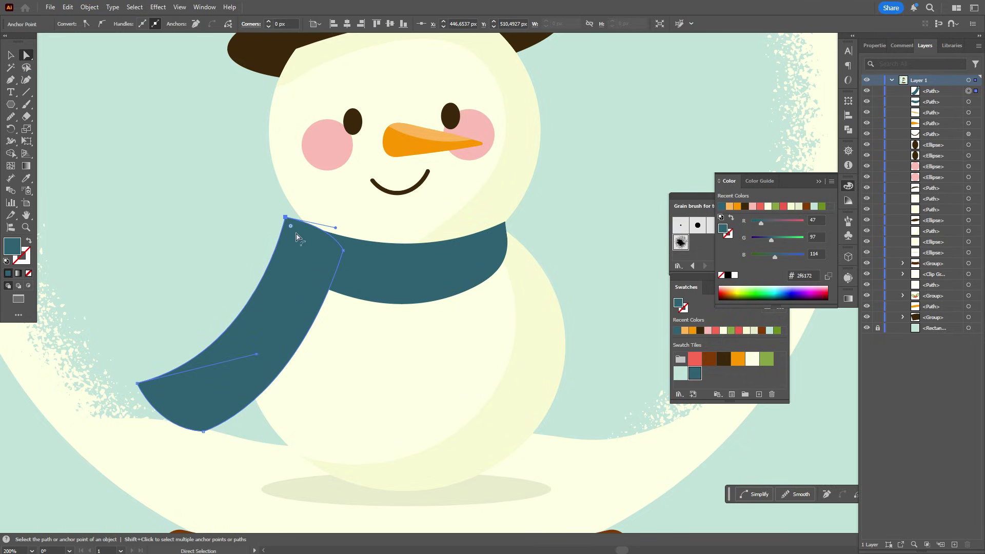
left_click_drag(291, 226, 325, 263)
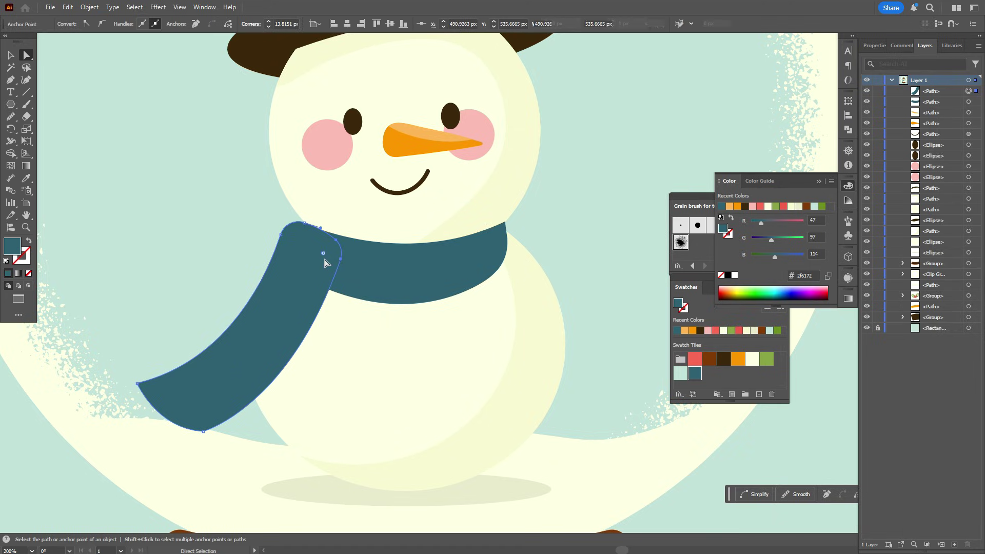
mouse_move(345, 250)
left_mouse_down()
mouse_move(351, 240)
mouse_move(341, 248)
left_mouse_up()
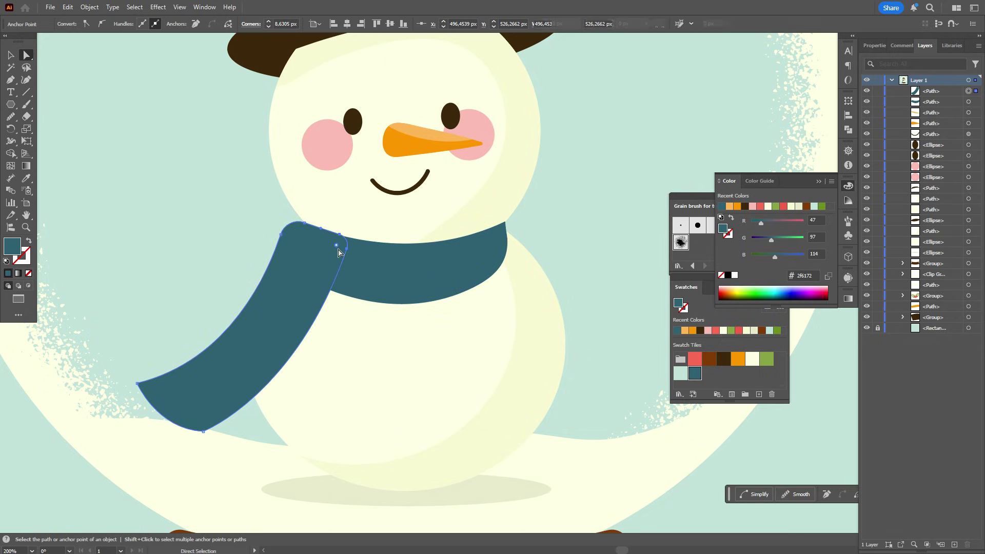
Round the scarf tail's two lower corners slightly, giving the lower left one a radius of about 4.5 px.
left_click(138, 383)
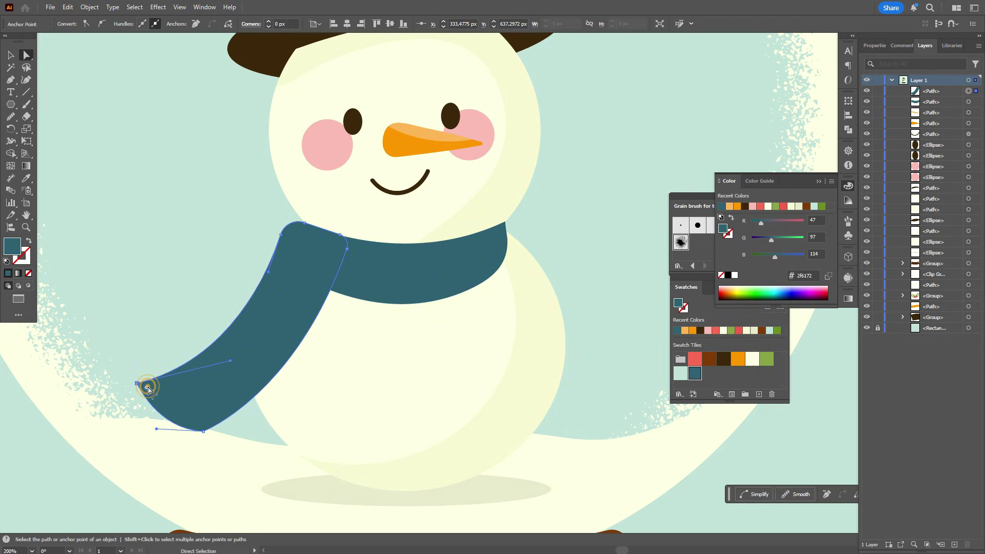
mouse_move(148, 387)
left_mouse_down()
mouse_move(160, 396)
mouse_move(146, 390)
left_mouse_up()
left_click(203, 431)
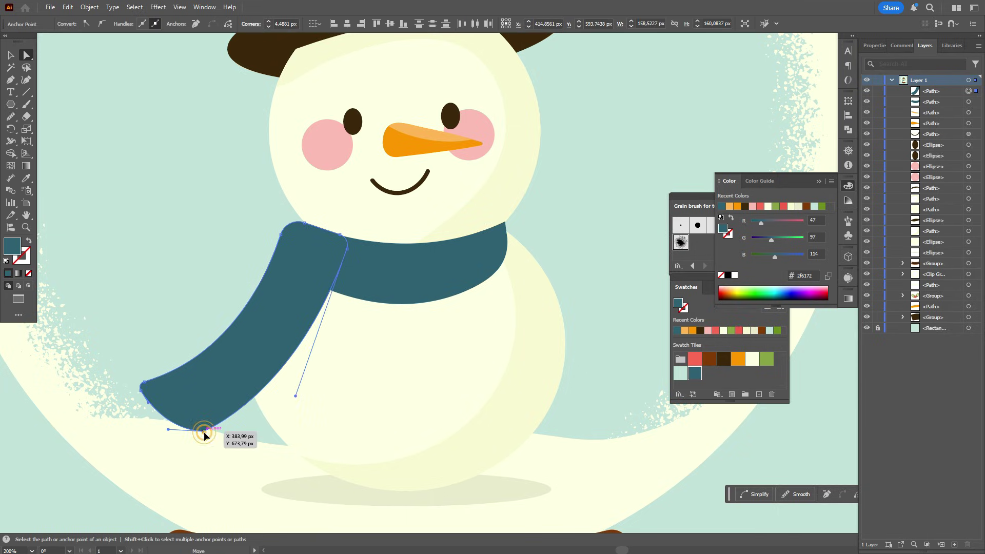
left_click_drag(202, 417, 201, 417)
left_click(653, 264)
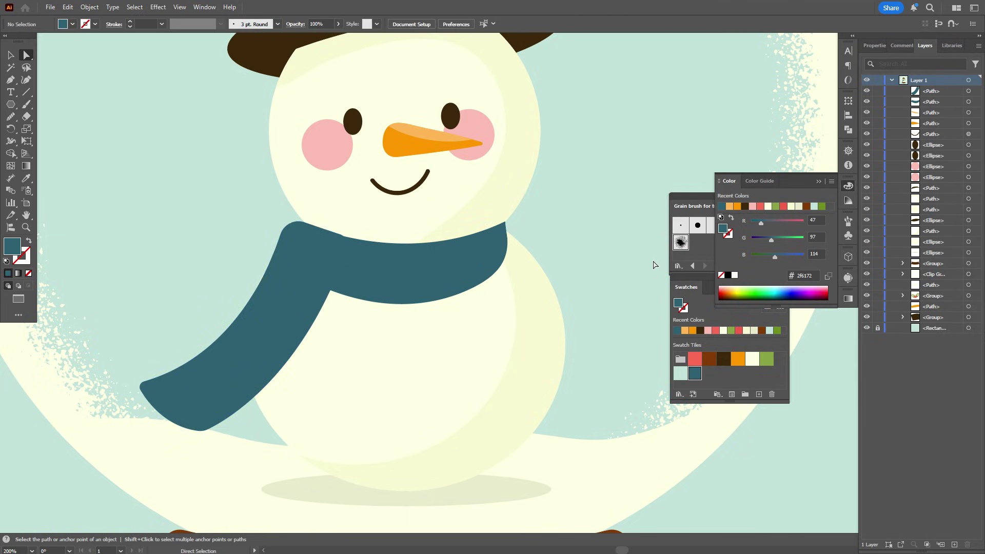
Darken the neck band's fill to R=45 G=90 B=102 so it stands apart from the tail.
left_click(10, 55)
left_click(418, 262)
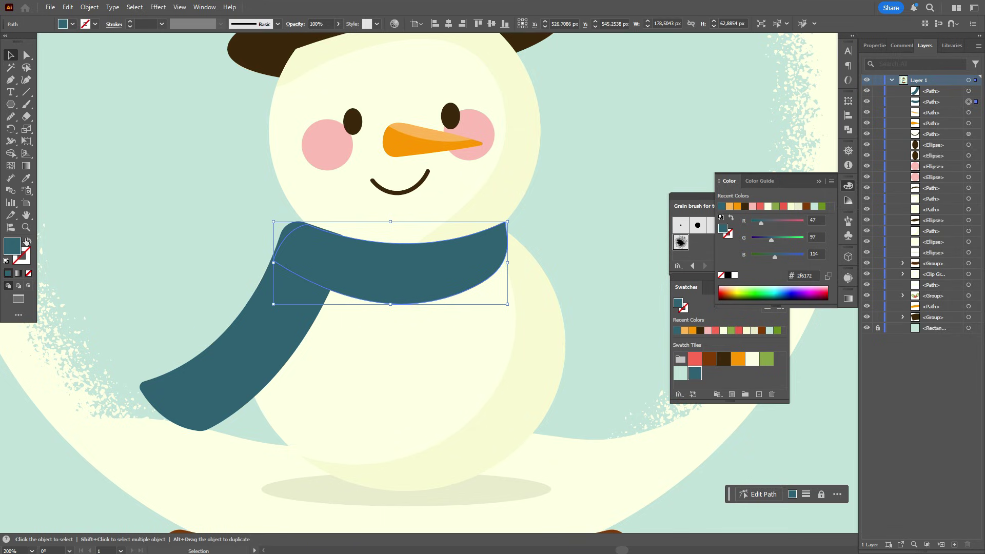
double_click(19, 246)
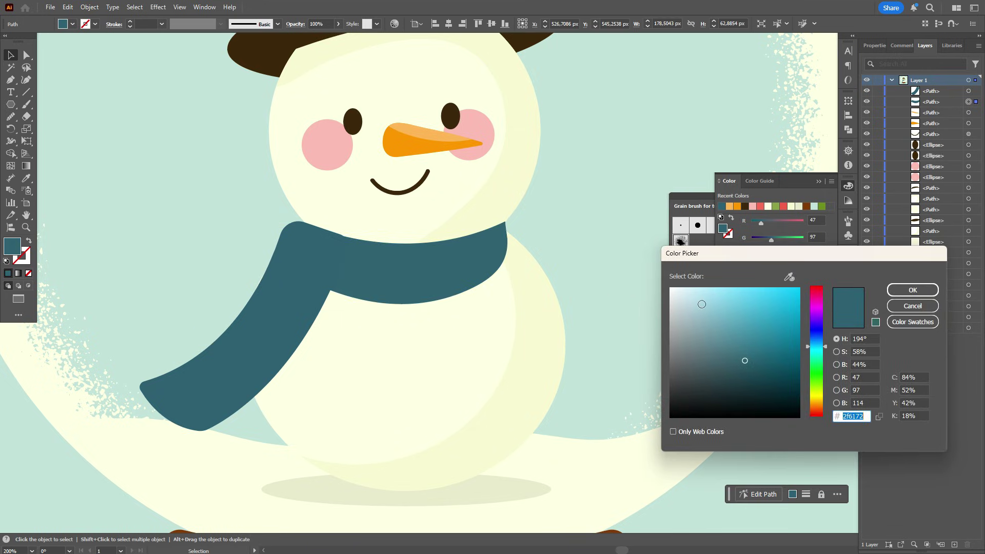
left_click(744, 367)
left_click(930, 294)
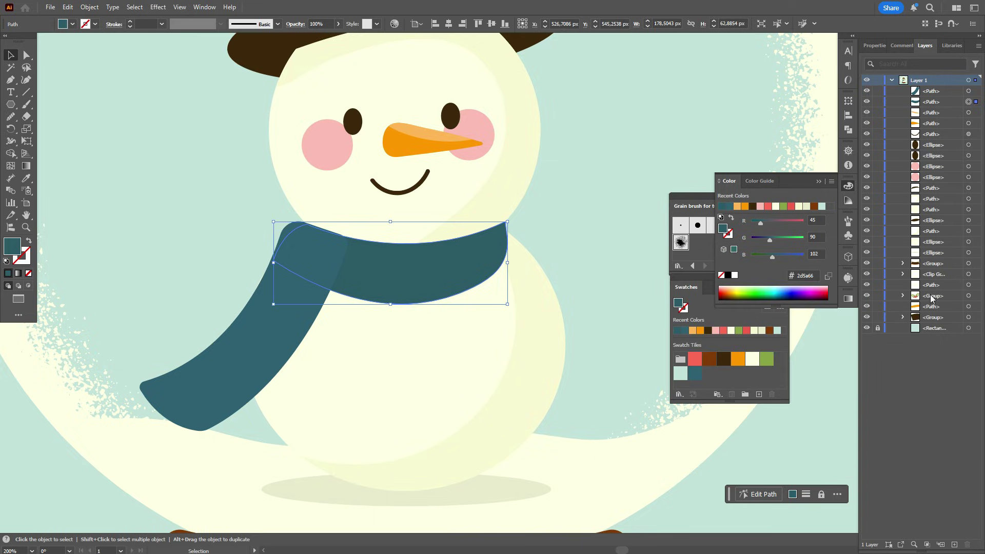
left_click(659, 155)
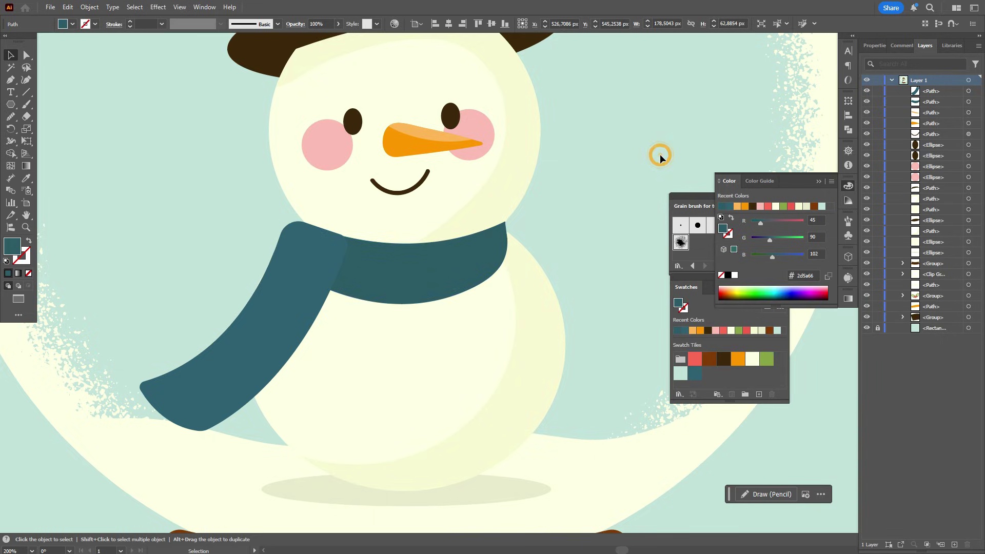
Draw a coral red (R=251 G=106 B=85) stripe with curved sides and a base about 64 px wide across the middle of the neck band.
left_click(694, 358)
left_click(10, 79)
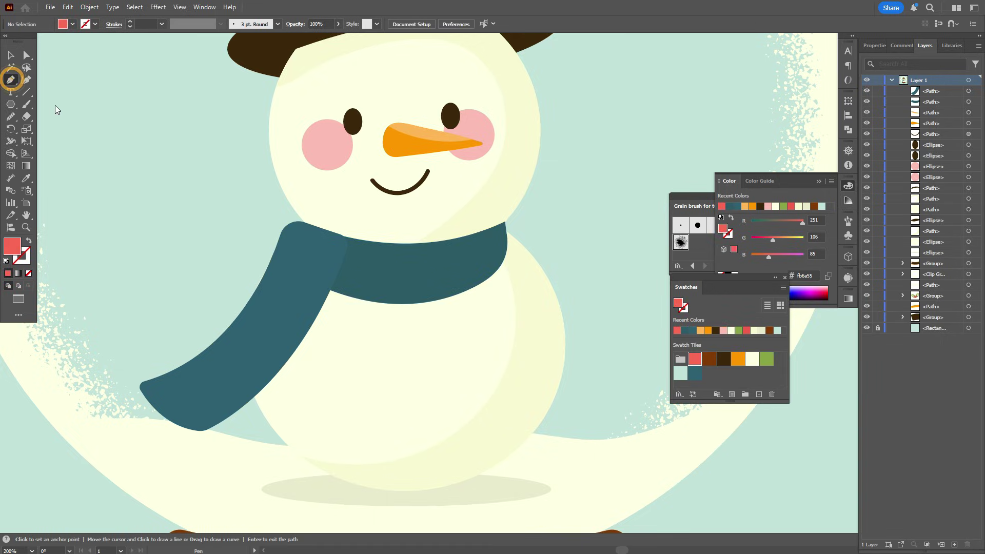
left_click(367, 237)
left_click_drag(343, 317, 345, 363)
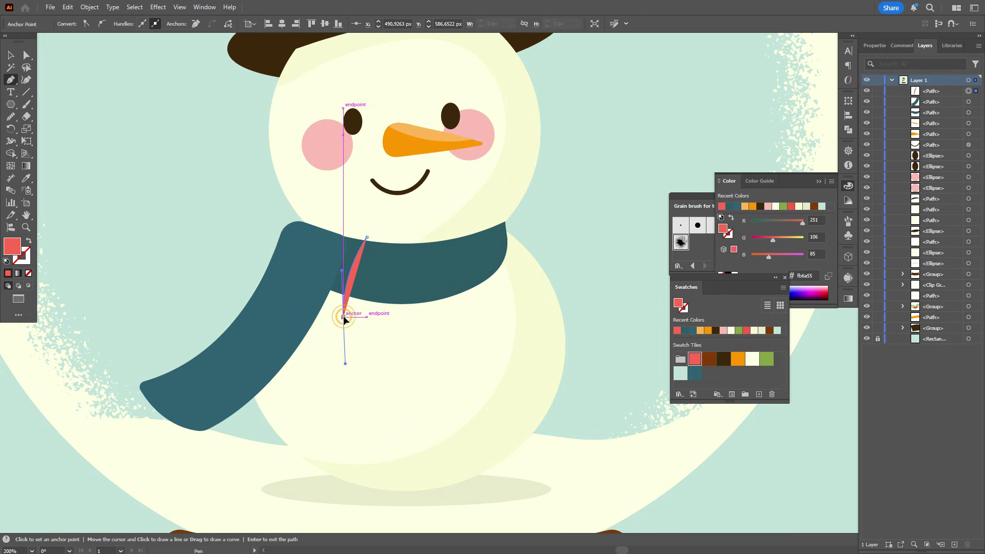
left_click(343, 317)
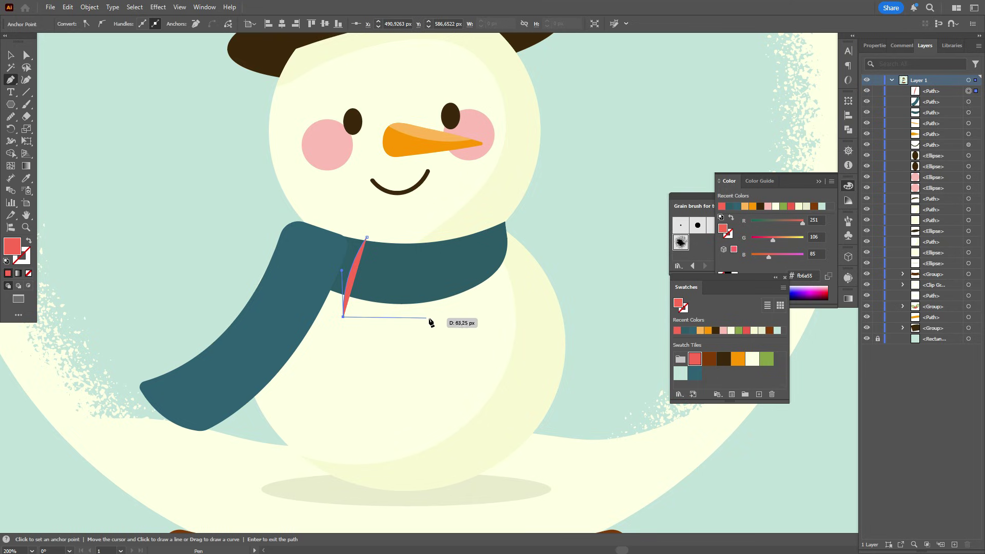
left_click(427, 317)
left_click_drag(423, 230, 435, 200)
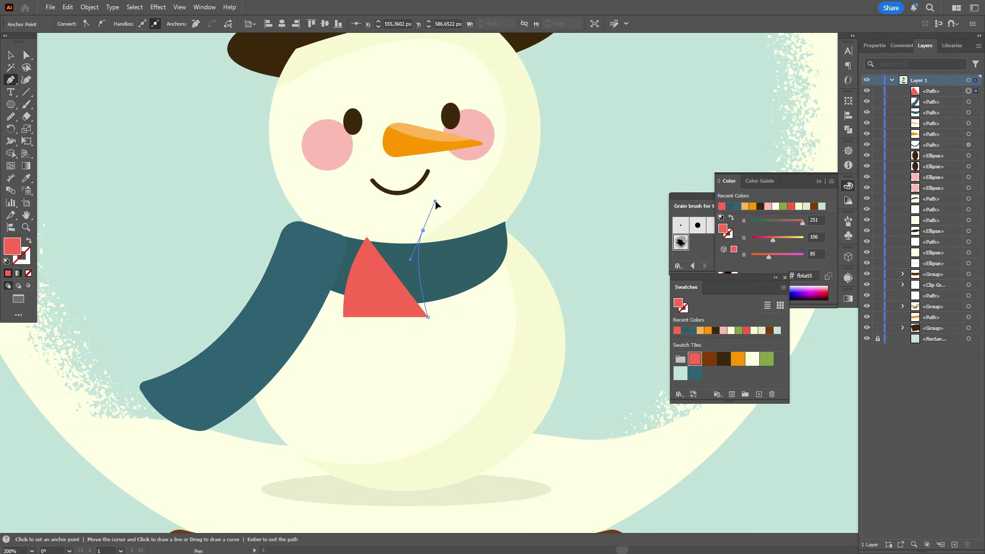
left_click(423, 232)
left_click(367, 239)
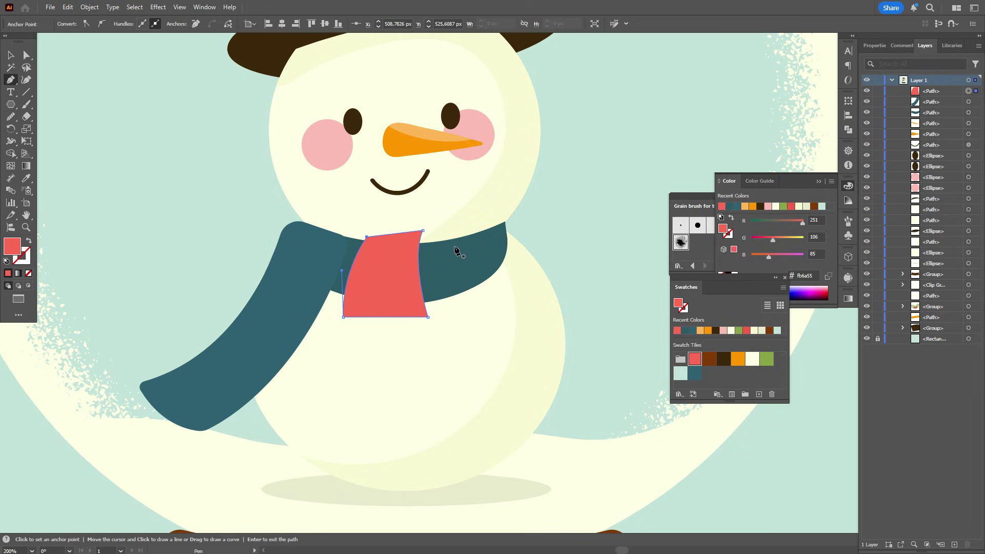
Draw a second, narrower curved coral red stripe across the neck band's right end and shift it slightly left and down.
left_click(450, 225)
left_click_drag(475, 317, 465, 356)
left_click(475, 317)
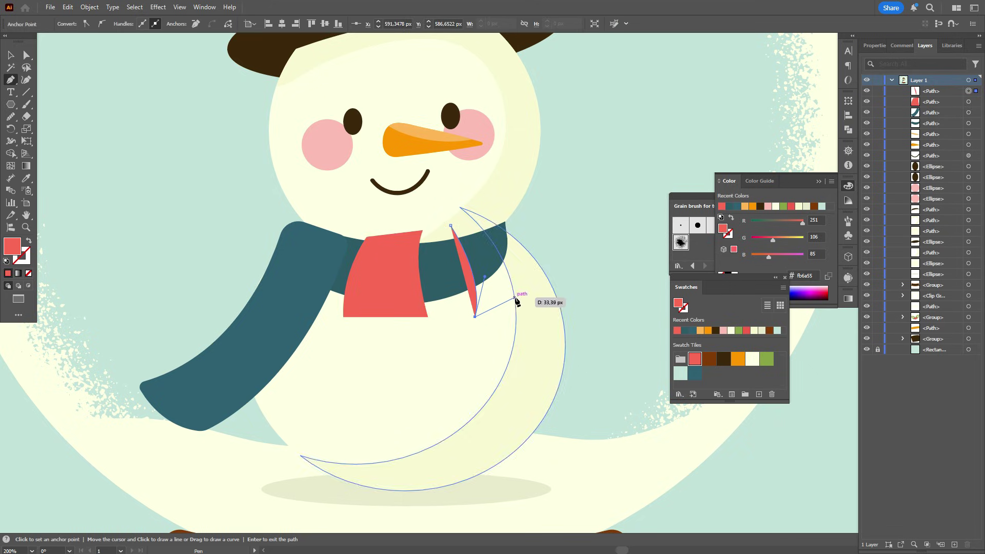
left_click_drag(520, 295, 454, 185)
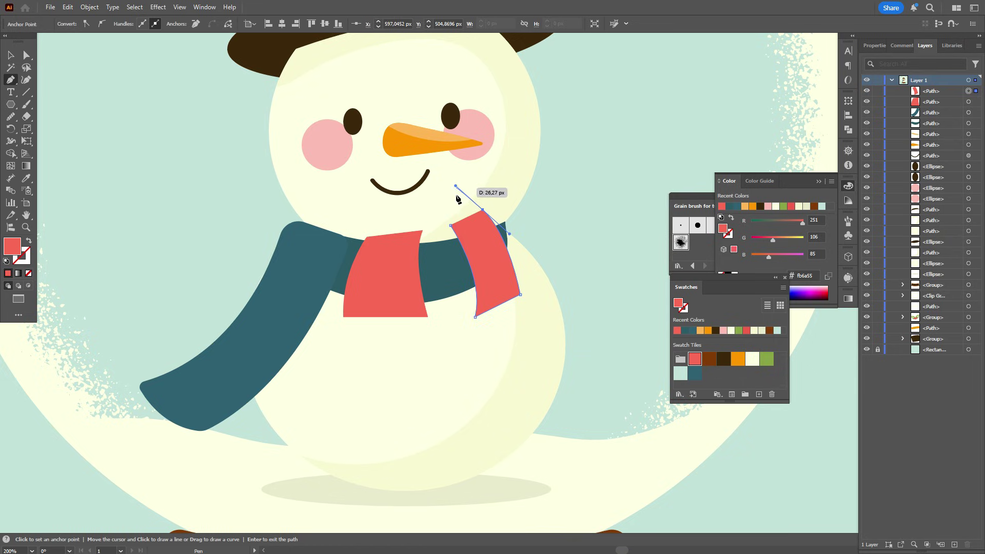
left_click(451, 225)
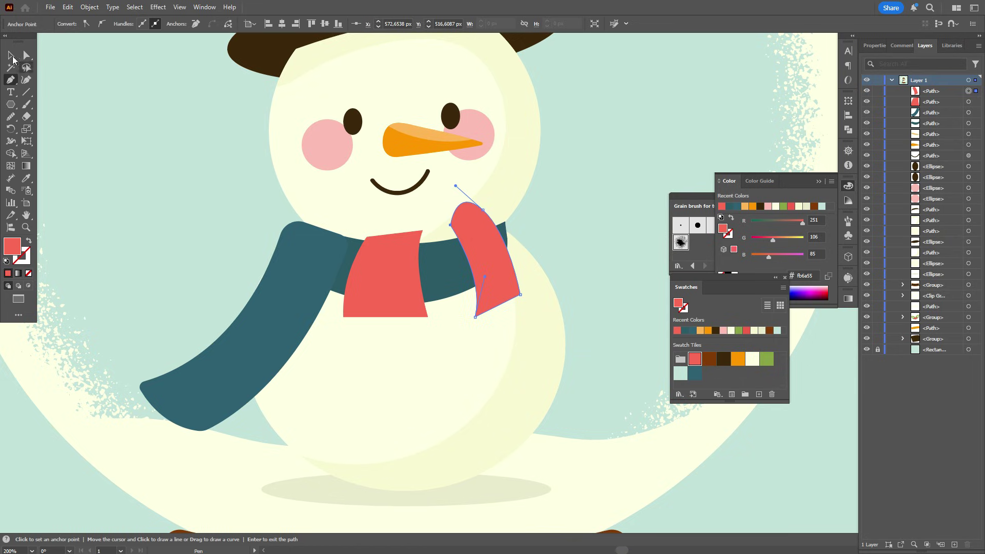
left_click(12, 56)
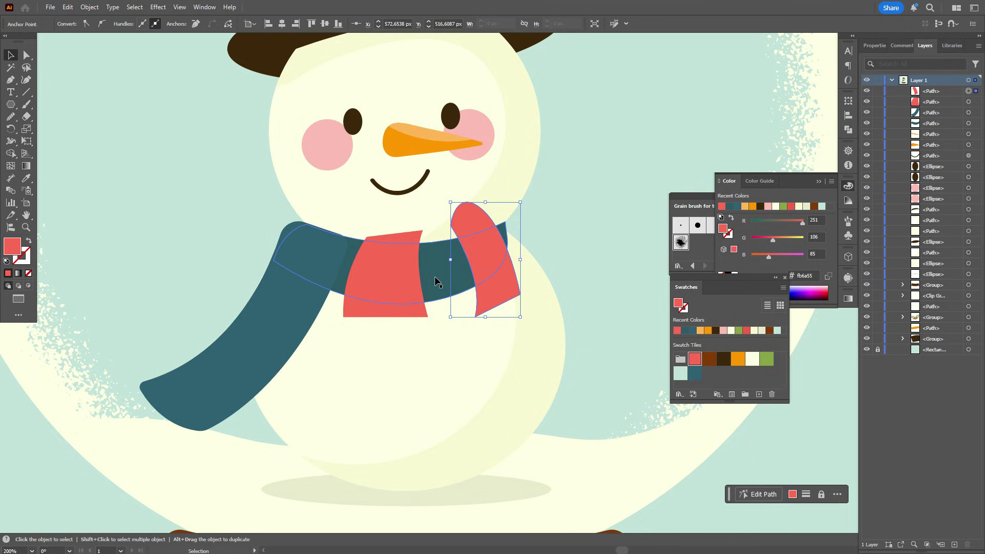
left_click_drag(505, 296, 490, 302)
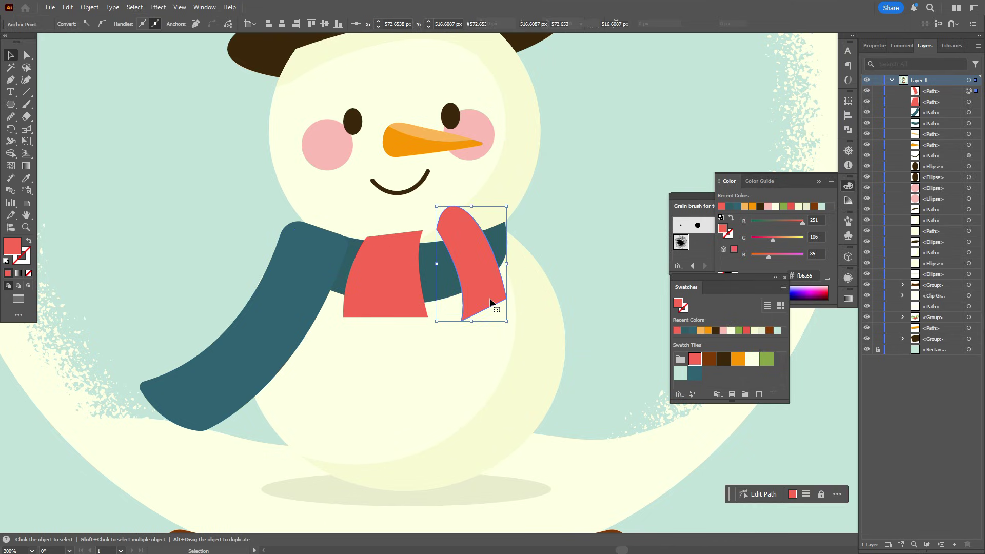
Trim the parts of both red stripes that extend above and below the neck band with the Shape Builder tool.
left_click(418, 290, "shift")
left_click(444, 283, "shift")
left_click(10, 153)
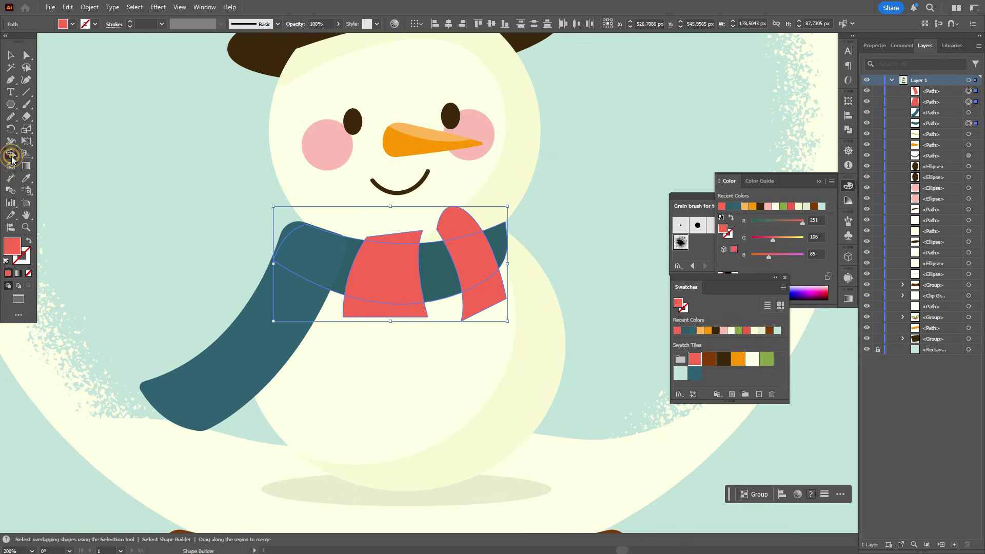
left_click(374, 307, "alt")
left_click(403, 241, "alt")
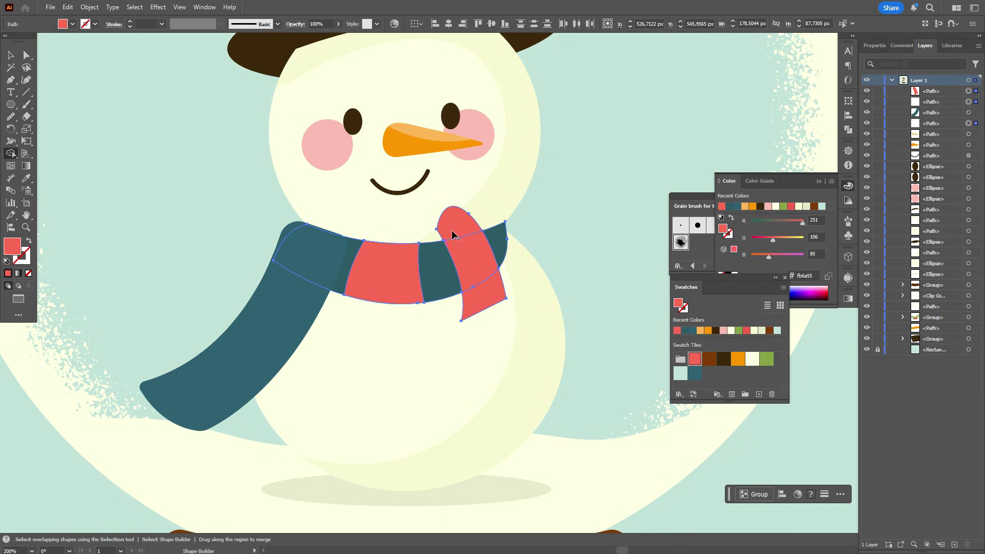
left_click(451, 223, "alt")
left_click(484, 294, "alt")
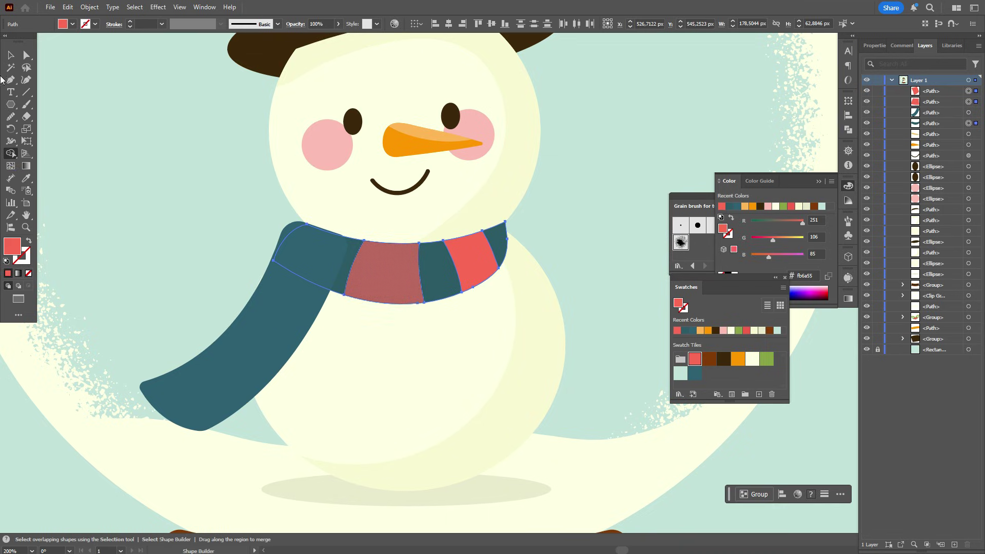
Recolour both red stripes on the neck band to a deeper red, R=249 G=94 B=78 (#f95e4e).
left_click(11, 55)
left_click(587, 167)
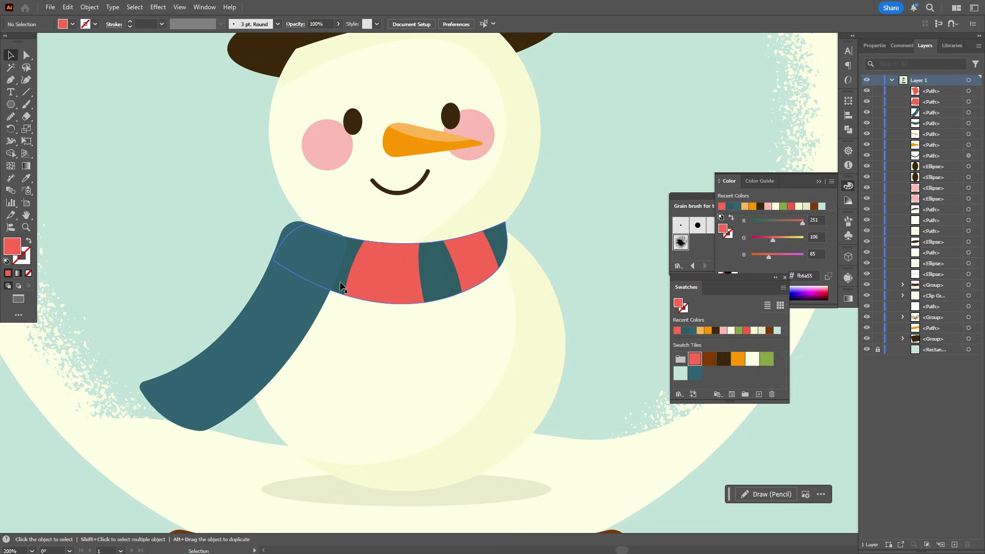
left_click(398, 270)
left_click(466, 261, "shift")
left_click(22, 246)
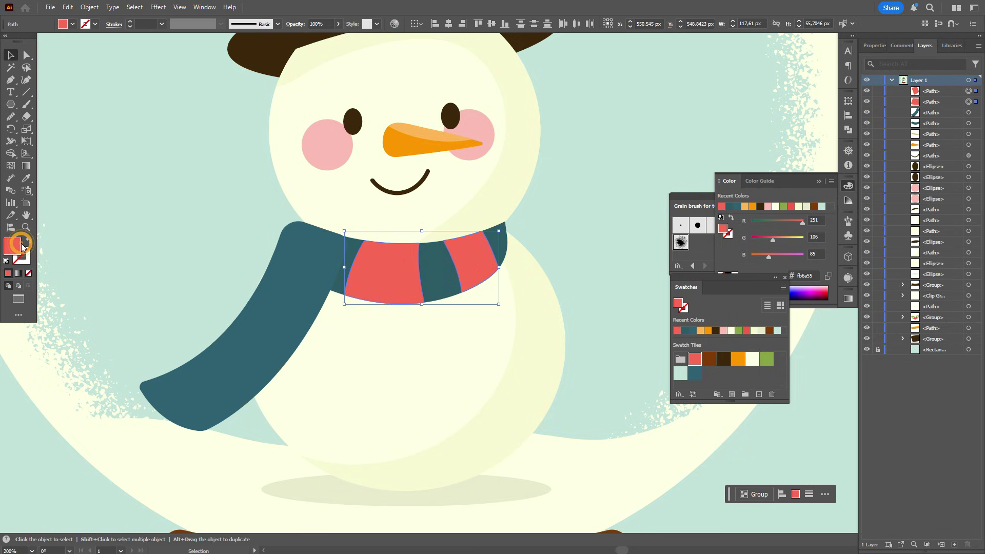
double_click(21, 246)
left_click_drag(755, 290, 759, 290)
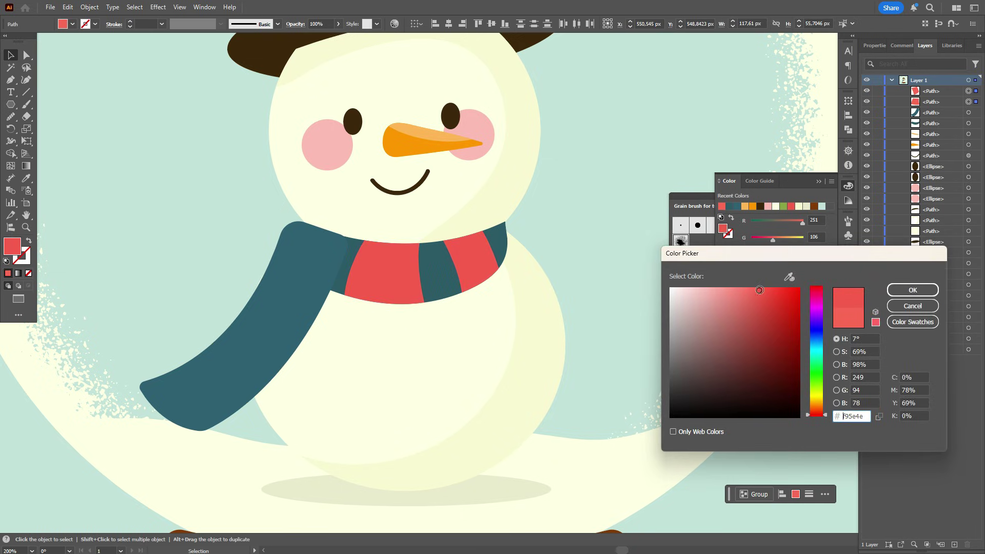
left_click(900, 289)
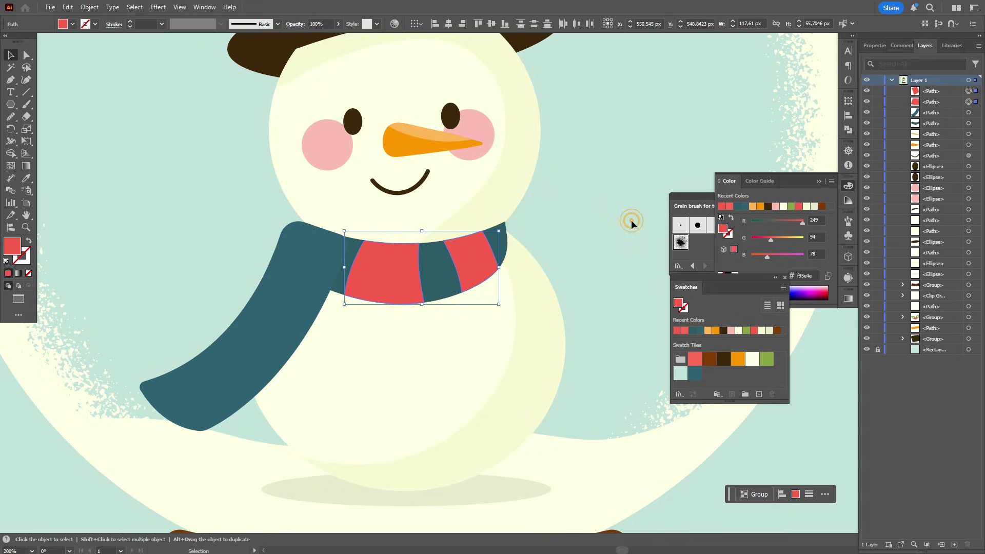
left_click(613, 254)
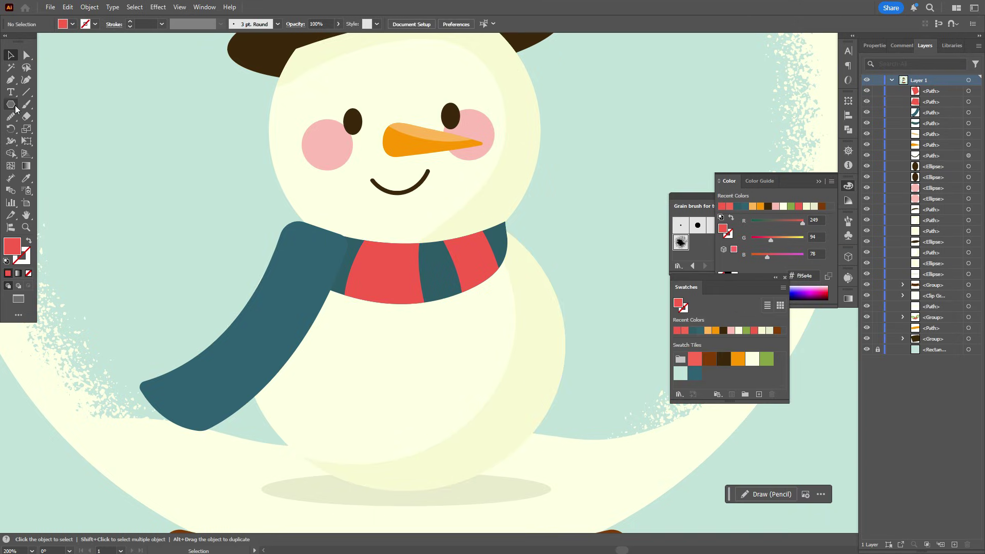
Draw a closed red stripe with curved long sides across the upper part of the scarf tail, overhanging both edges, with the Pen tool.
left_click(10, 79)
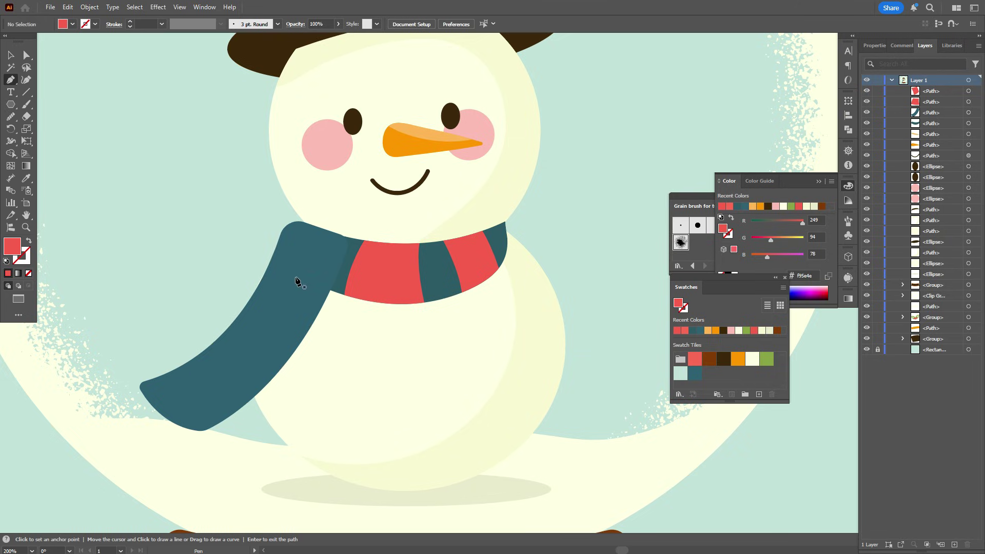
left_click(262, 247)
mouse_move(353, 316)
left_mouse_down()
mouse_move(439, 337)
mouse_move(430, 338)
left_mouse_up()
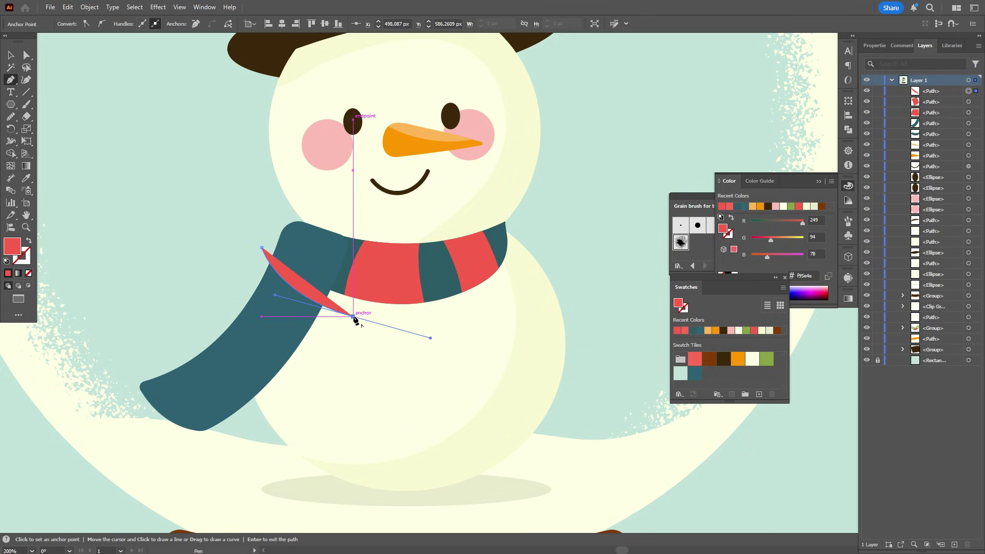
left_click(353, 316)
left_click(300, 365)
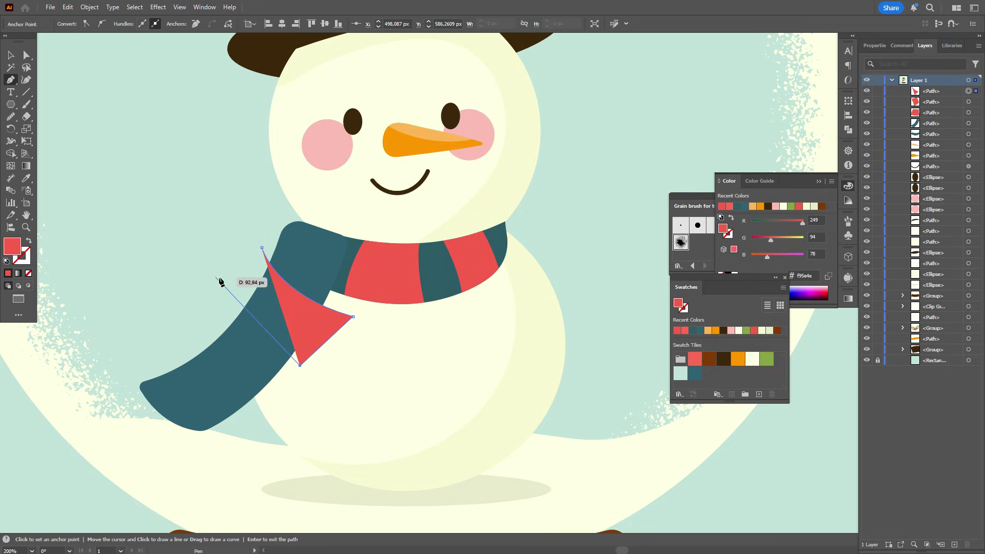
left_click_drag(233, 278, 223, 236)
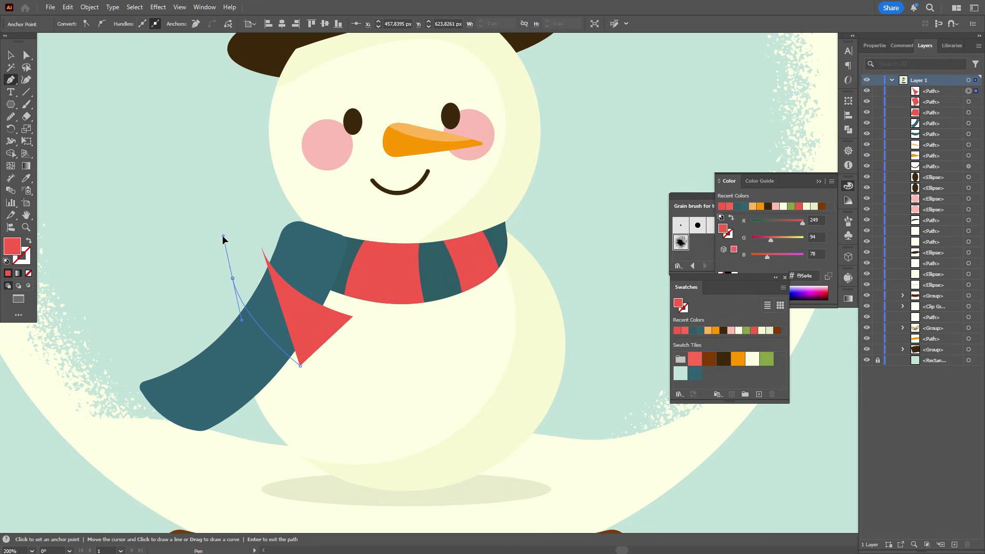
left_click(233, 278)
left_click(262, 248)
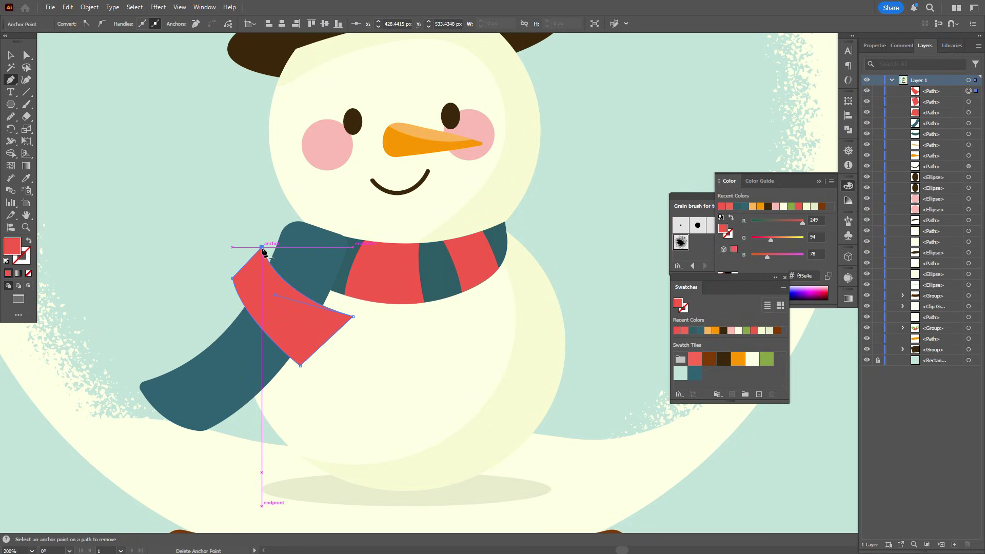
Draw a second curved red stripe, about 71 by 76 px, across the tail near its end and shift it slightly toward the neck.
left_click(199, 326)
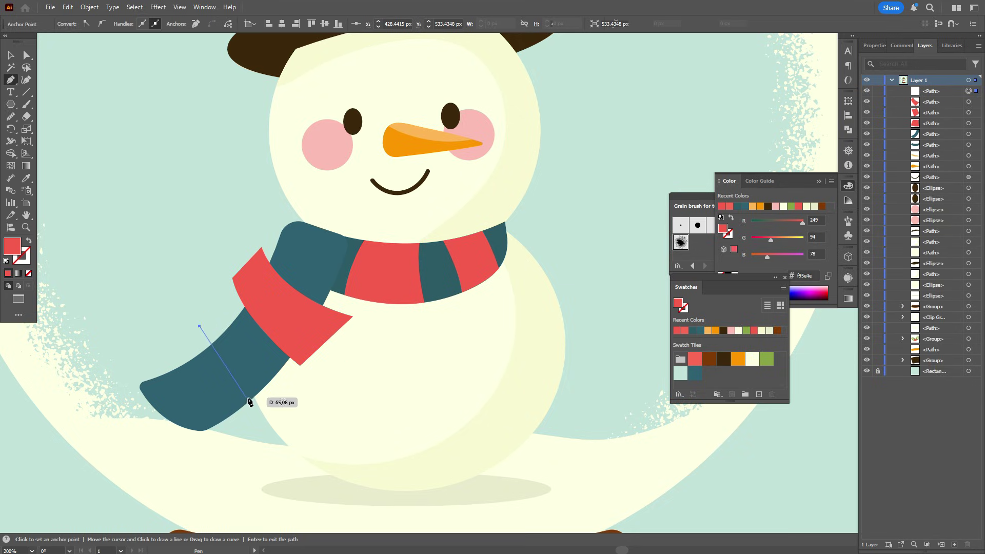
left_click_drag(261, 404, 318, 419)
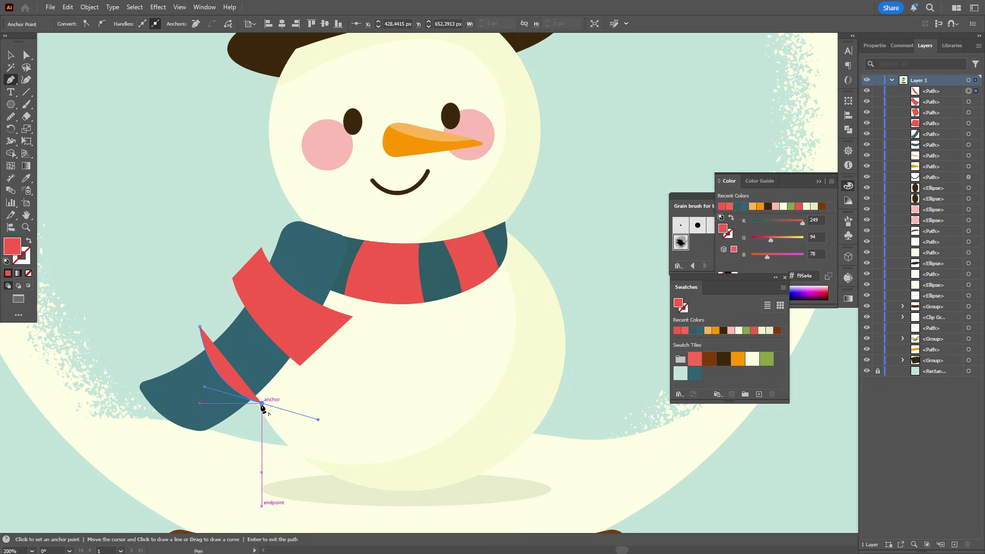
left_click(262, 403)
left_click_drag(227, 425, 167, 349)
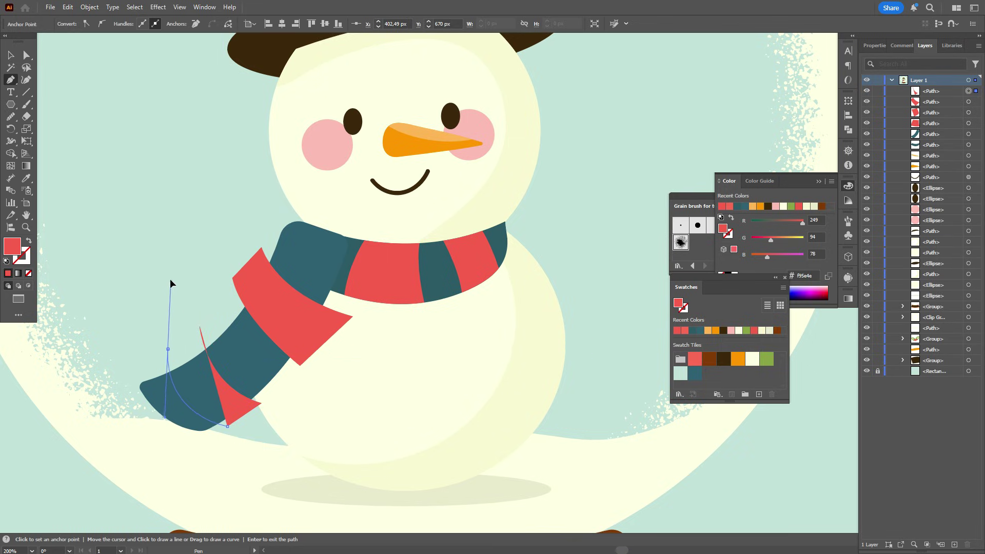
left_click_drag(171, 283, 164, 284)
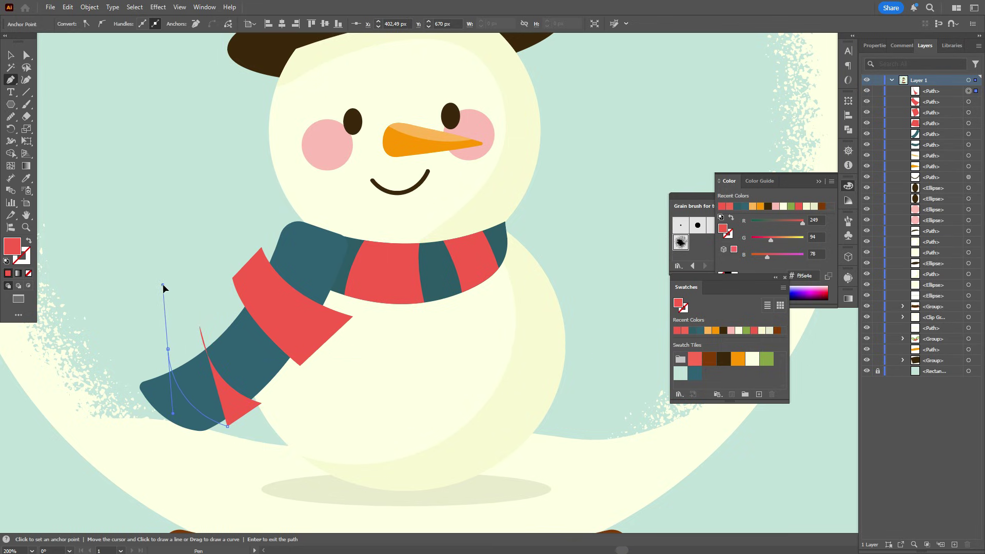
left_click(168, 349)
left_click(200, 327)
left_click(11, 54)
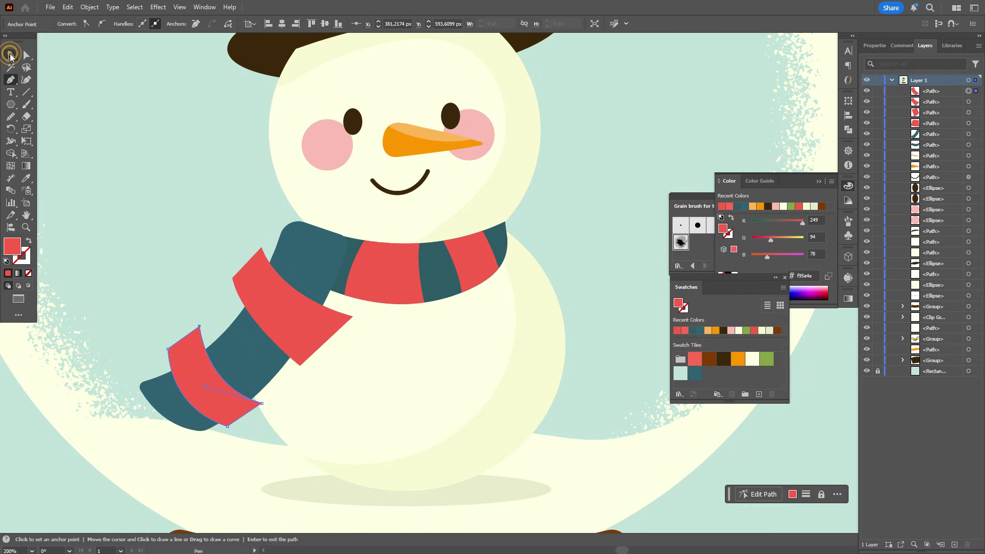
left_click_drag(221, 422, 236, 414)
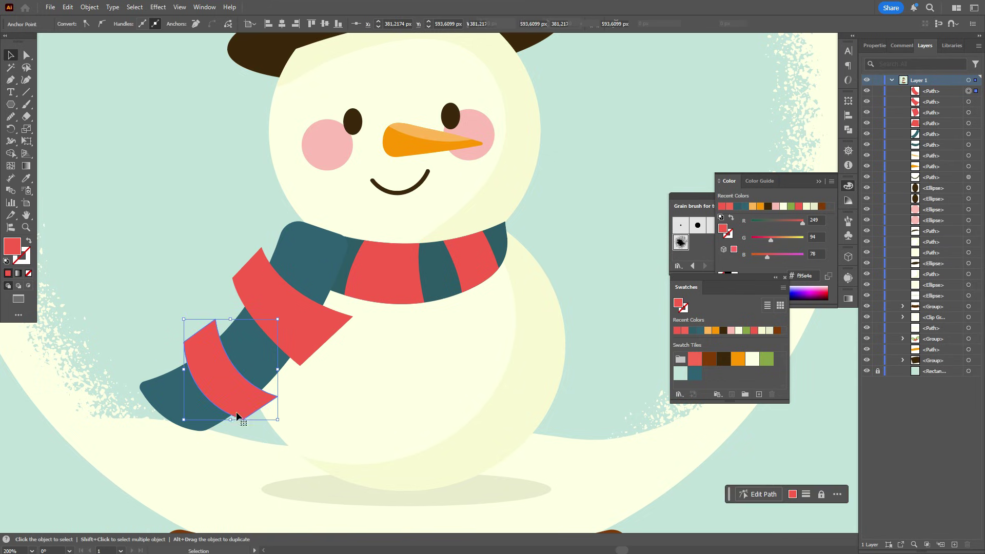
Rotate the tail's upper stripe slightly counterclockwise and move both tail stripes up along the tail toward the neck.
left_click(298, 352, "shift")
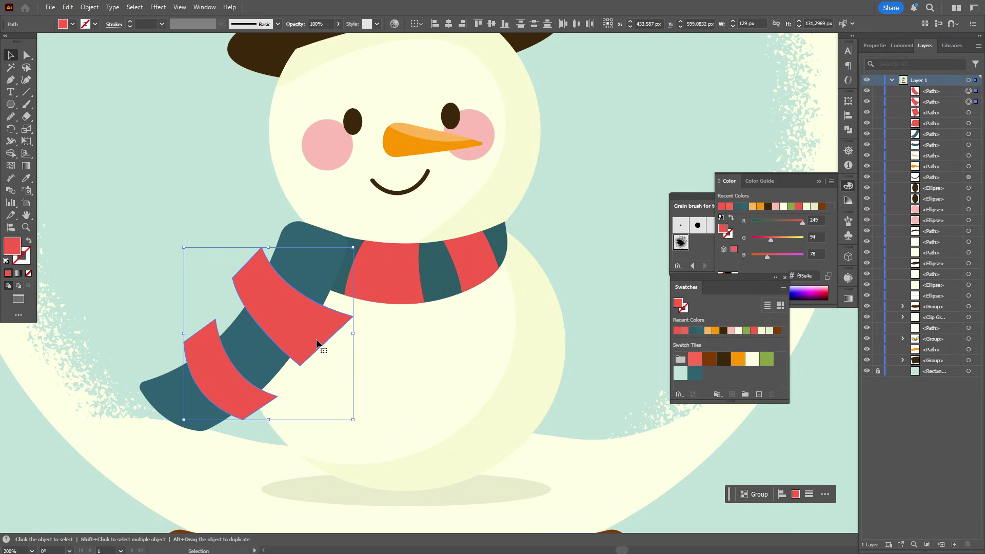
left_click(150, 240)
left_click(293, 319)
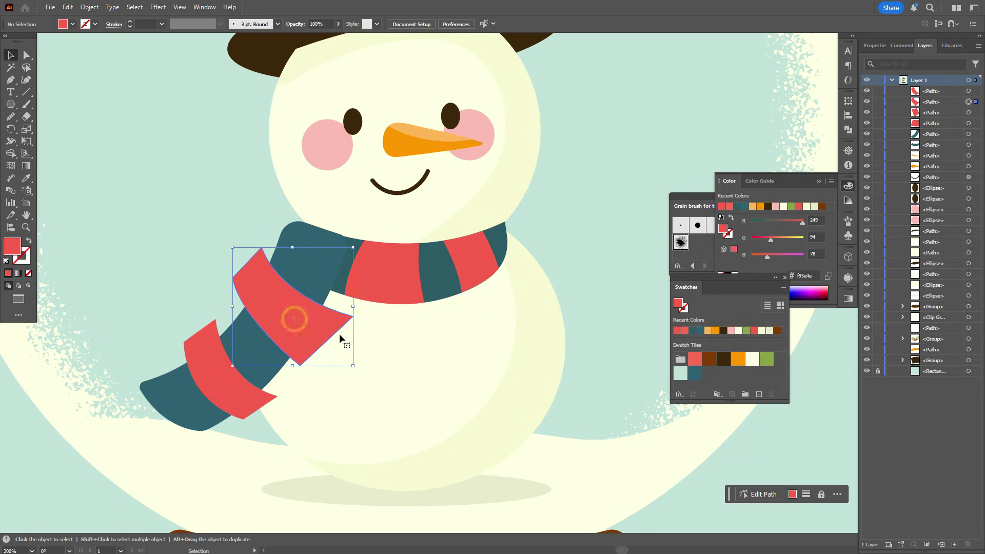
left_click_drag(358, 308, 379, 296)
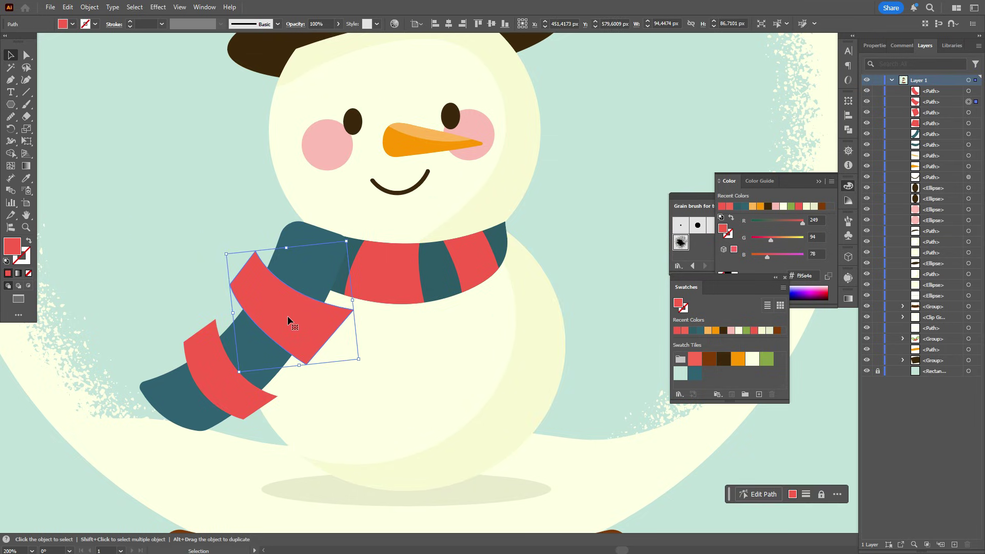
left_click_drag(293, 313, 295, 312)
left_click_drag(235, 393, 235, 393)
left_click_drag(301, 329, 308, 315)
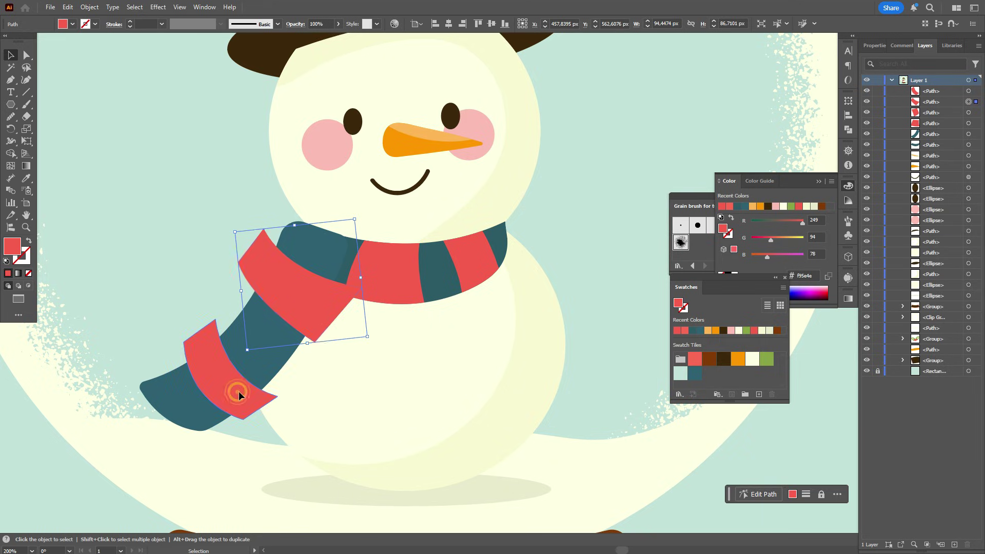
left_click_drag(237, 392, 247, 383)
Trim the parts of both red stripes that overhang the scarf tail's edges with the Shape Builder tool.
left_click(311, 269, "shift")
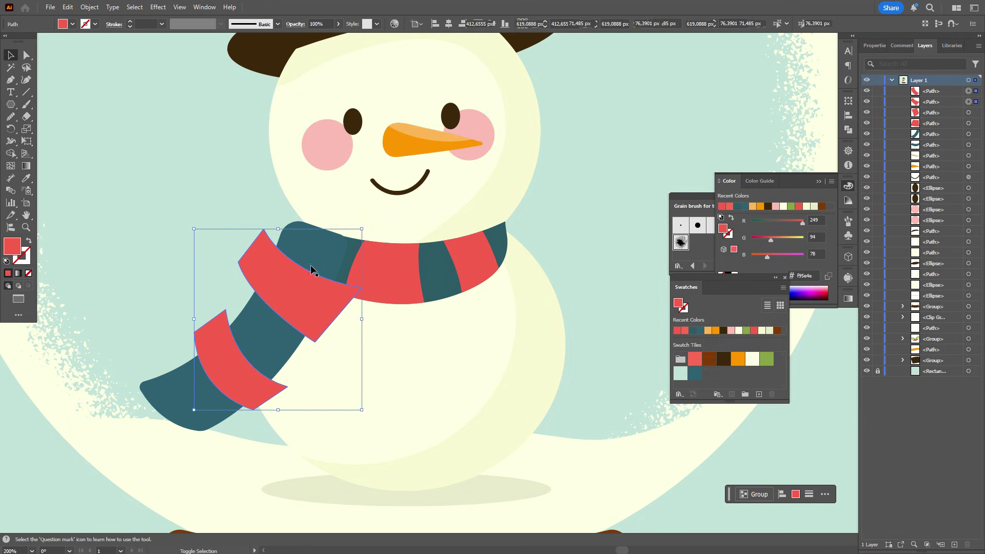
left_click(307, 259, "shift")
left_click(10, 153)
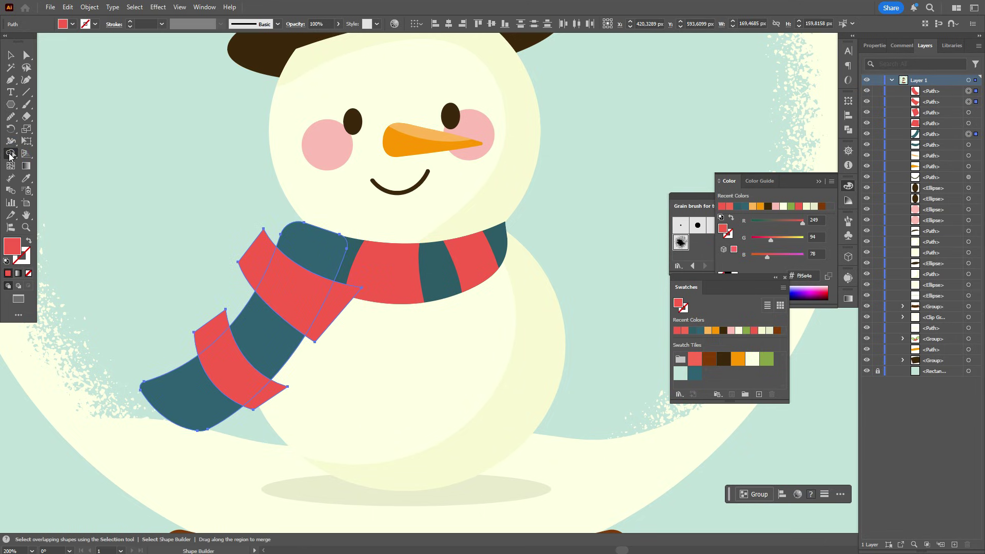
left_click(211, 323, "alt")
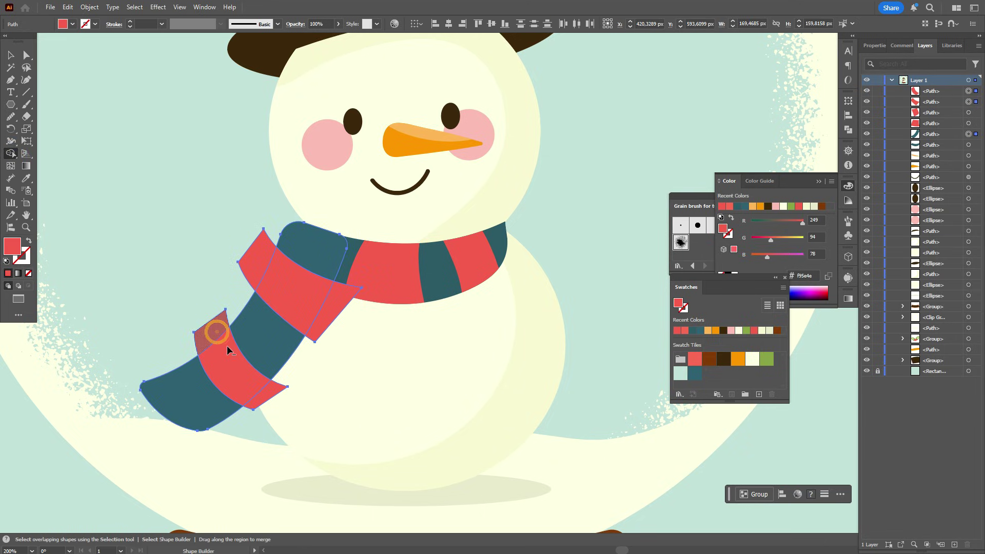
left_click(274, 393, "alt")
left_click(257, 267, "alt")
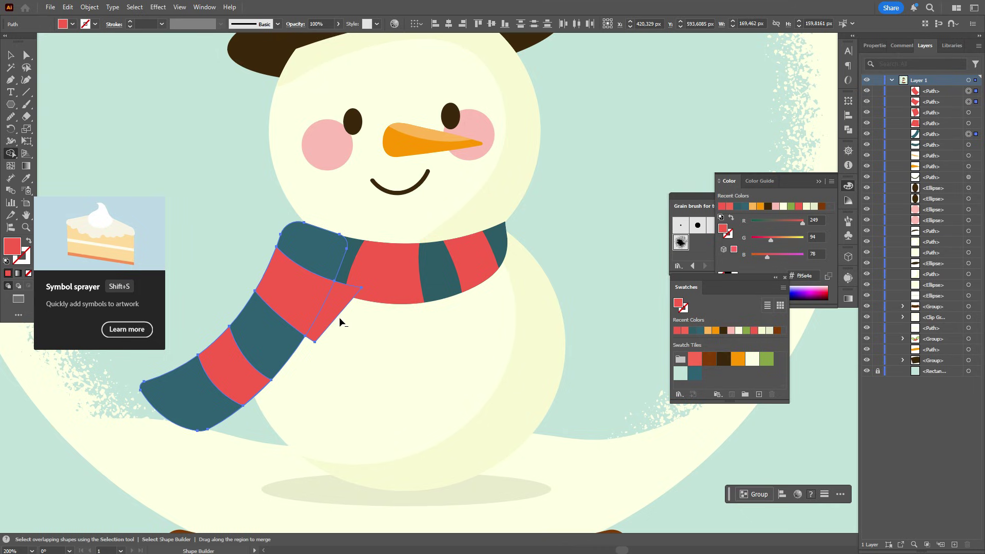
left_click(338, 314, "alt")
left_click(10, 55)
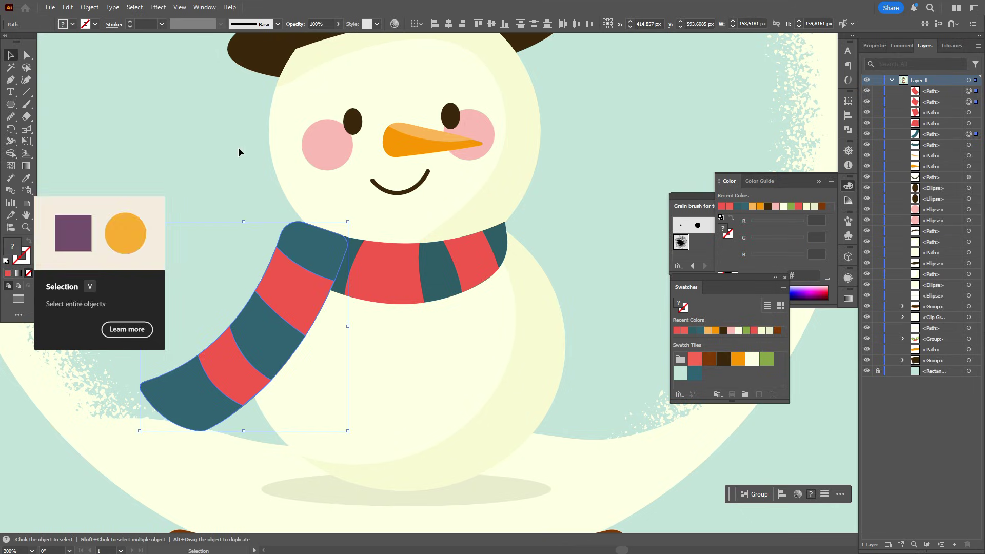
left_click(565, 235)
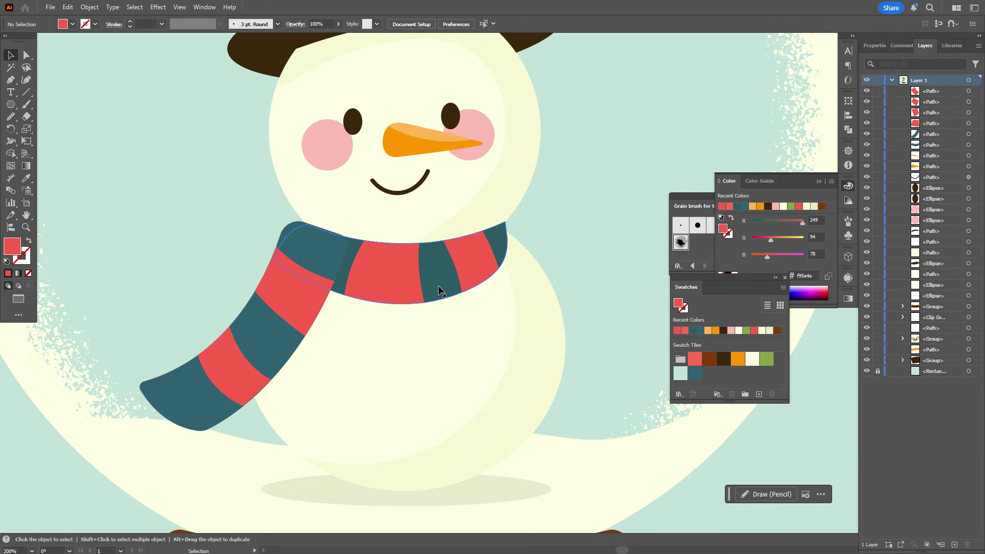
Bend the lower stripe's straight outer side with the Curvature tool to cover the teal sliver along the tail's edge.
left_click(26, 227)
left_click(314, 329)
left_click(336, 318)
left_click(503, 288)
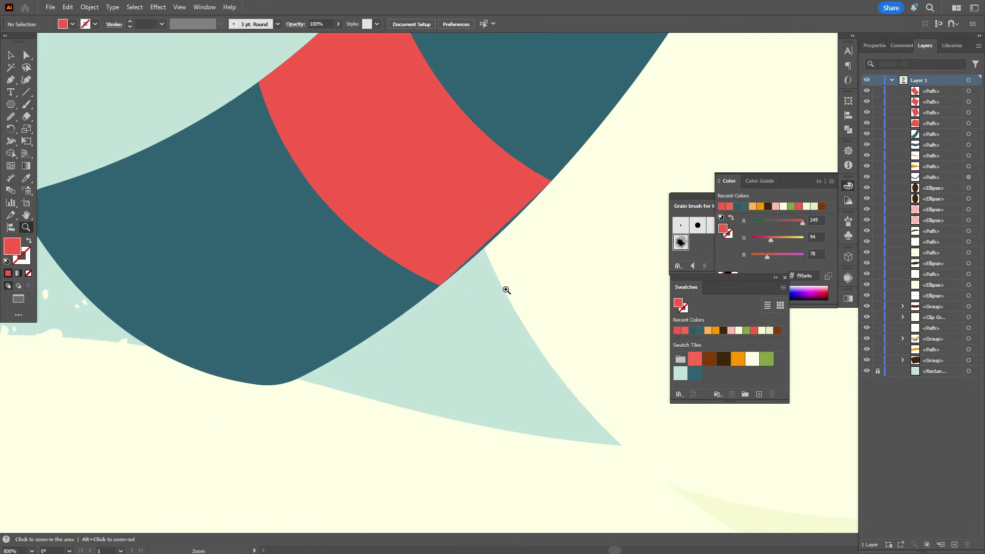
left_click(519, 257)
left_click(519, 257)
left_click(26, 55)
left_click(359, 262)
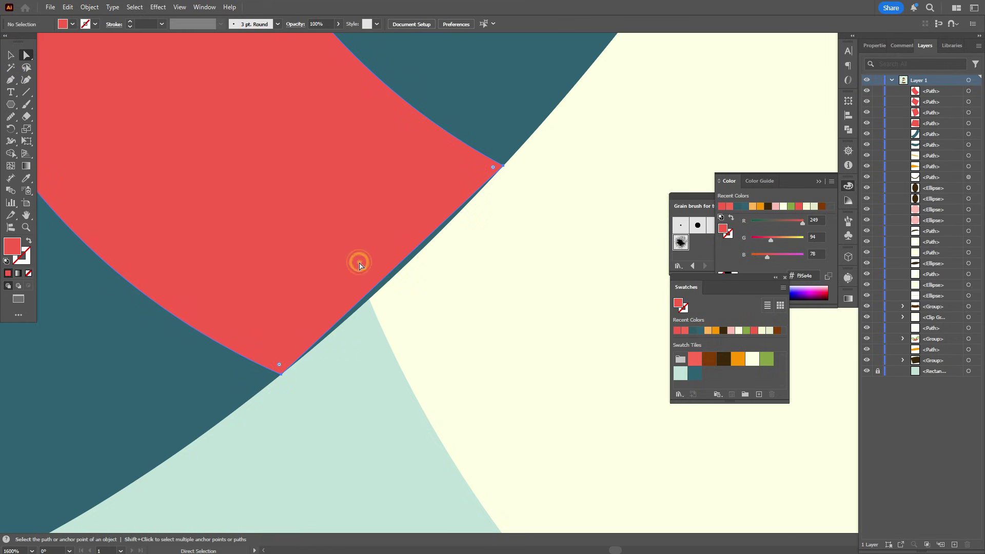
left_click(24, 82)
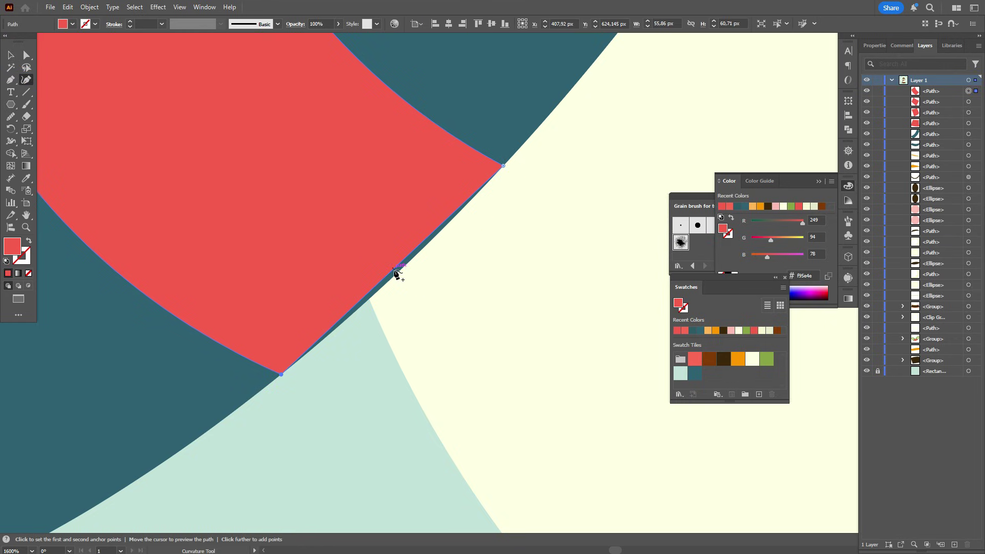
left_click_drag(392, 271, 398, 275)
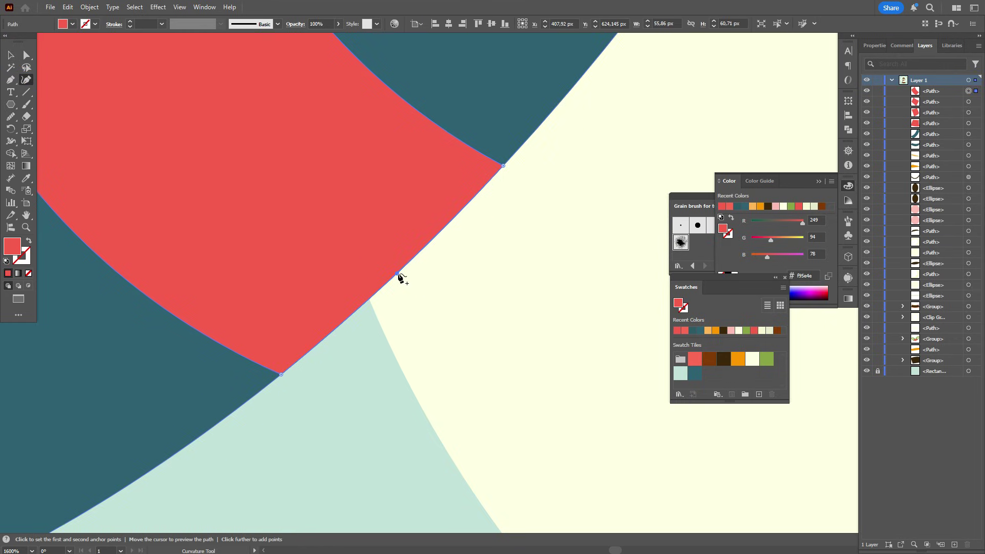
left_click(14, 56)
left_click(497, 285)
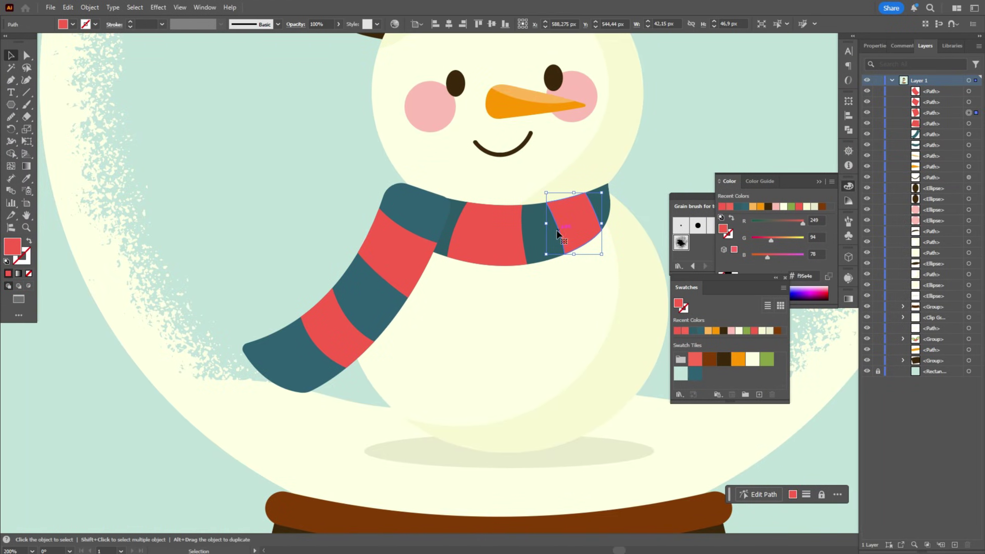
Paint a row of short teal fringe strokes along the scarf tail's end with the Paintbrush at 1 pt.
left_click(534, 236)
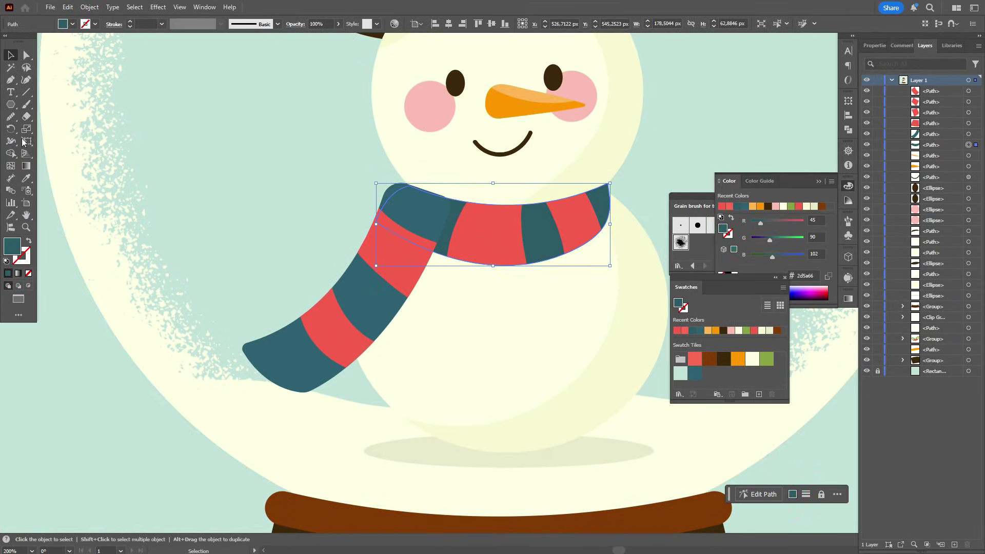
left_click(26, 104)
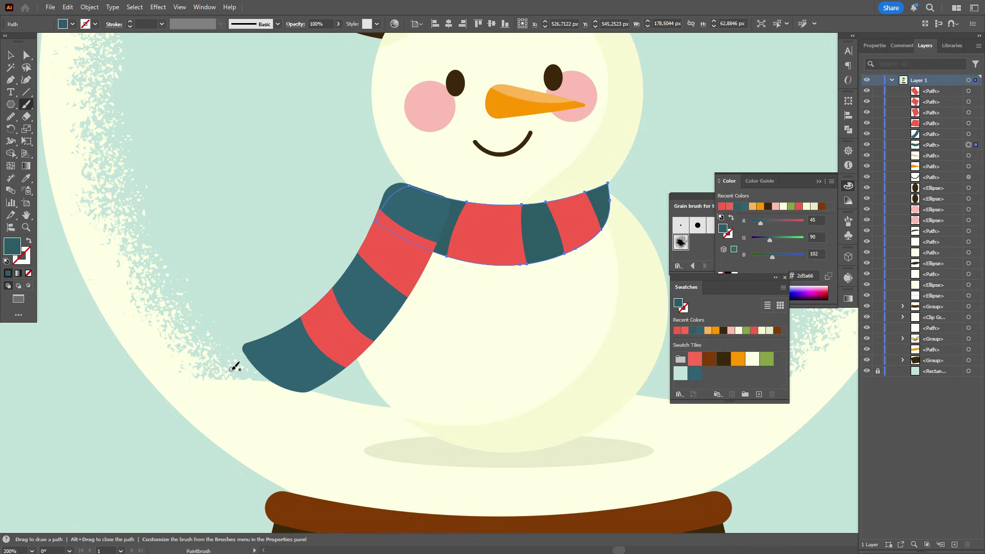
mouse_move(235, 365)
left_mouse_down()
mouse_move(261, 356)
mouse_move(264, 388)
mouse_move(276, 373)
mouse_move(295, 402)
left_mouse_up()
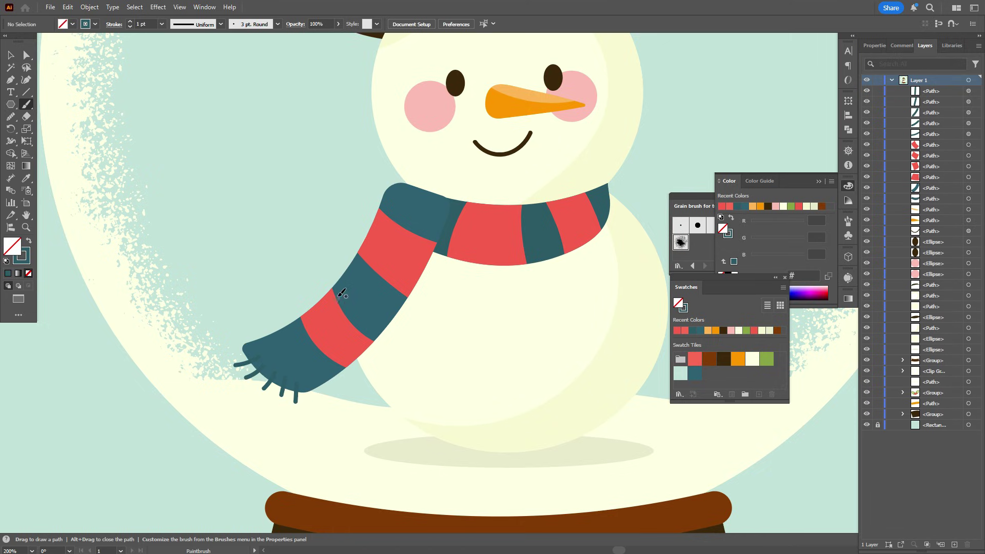
Add short teal loose-thread strokes along both edges of the tail's middle section, under the band and at its far end.
left_click_drag(336, 272, 346, 277)
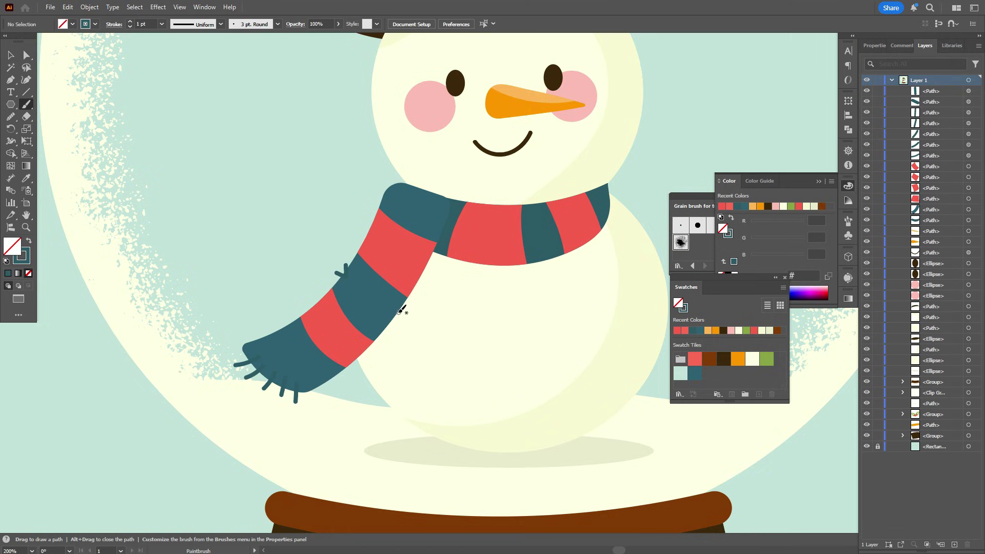
left_click_drag(394, 311, 395, 328)
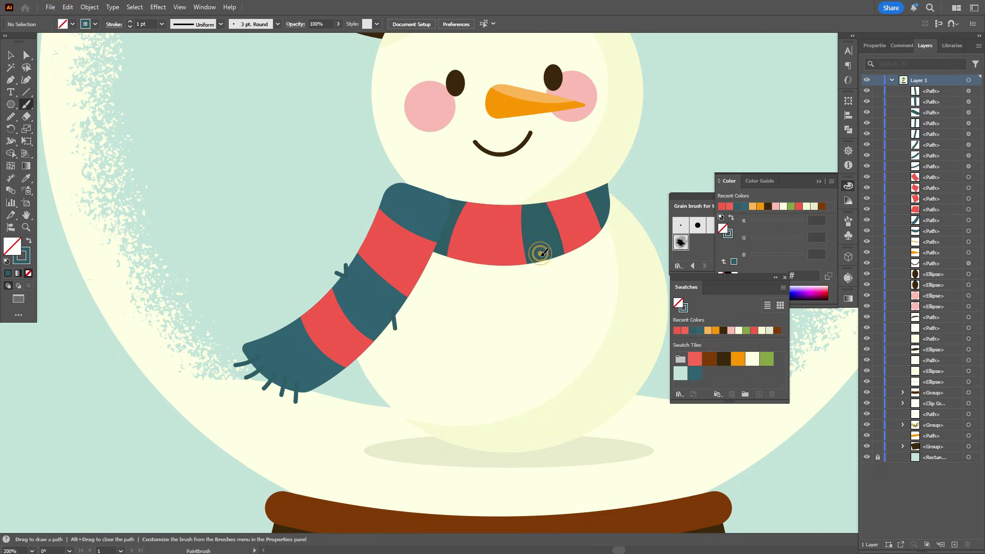
mouse_move(540, 252)
left_mouse_down()
mouse_move(537, 272)
mouse_move(554, 261)
left_mouse_up()
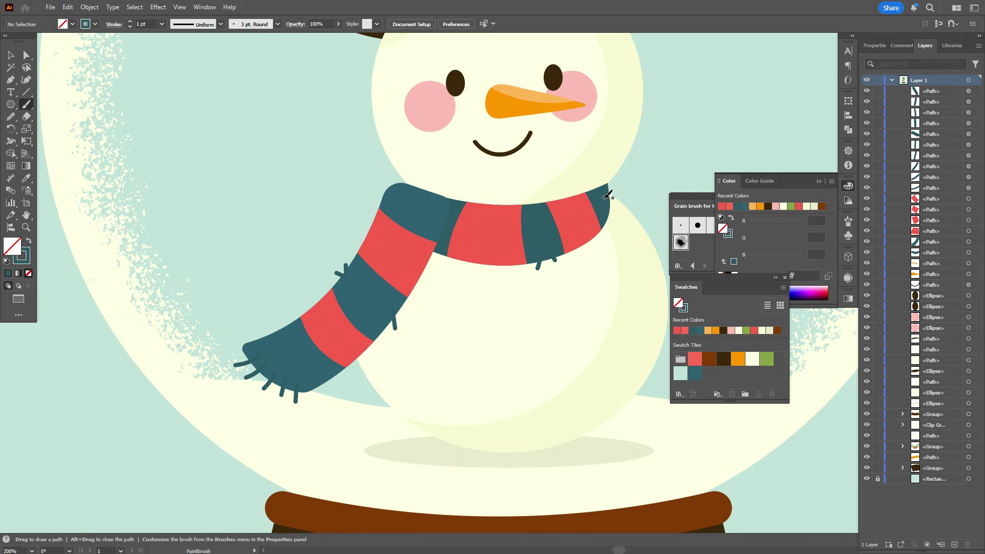
left_click_drag(607, 196, 623, 223)
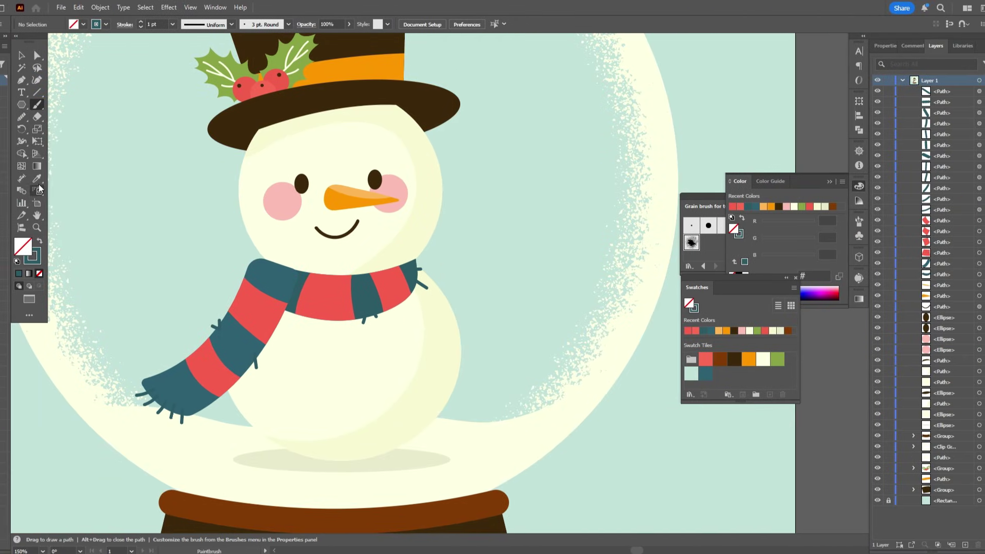
Sample the hat brim's dark brown as the stroke colour and paint a curved arm about 41 by 60 px running into the scarf tail.
left_click(36, 179)
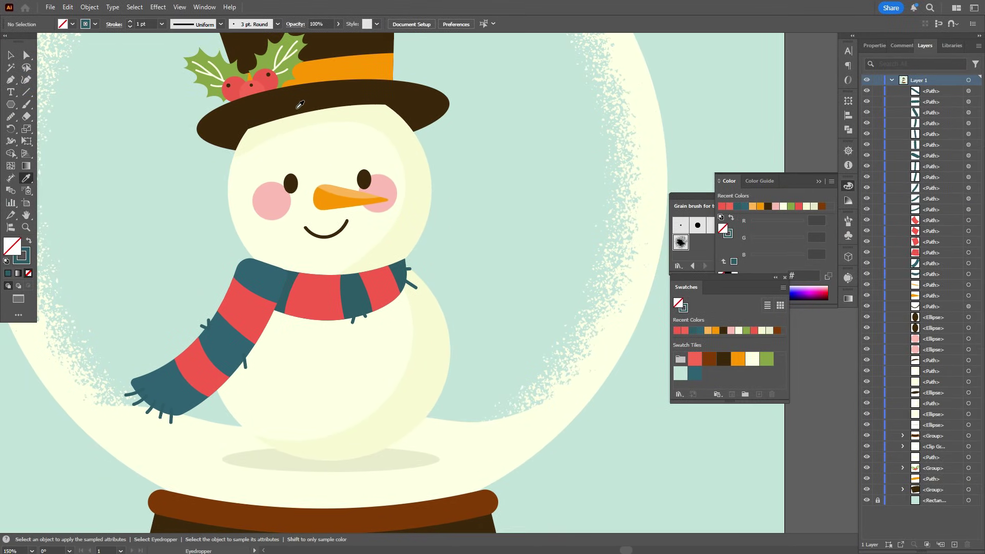
left_click(304, 96)
left_click(29, 242)
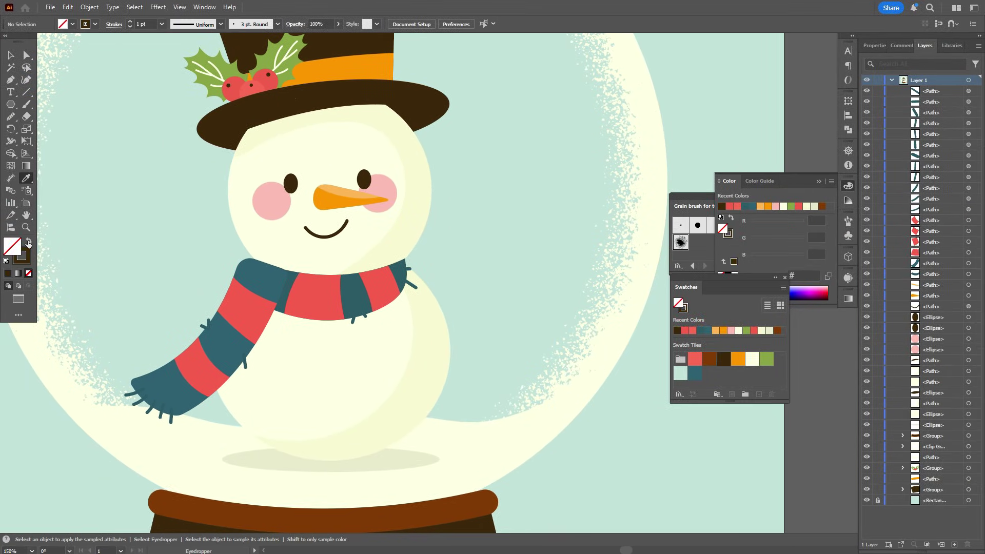
left_click(27, 256)
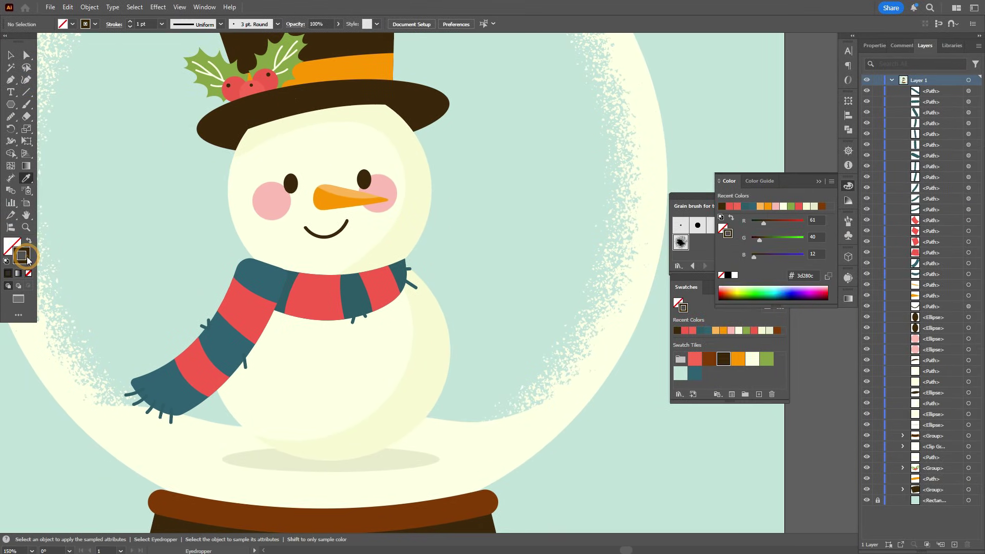
left_click(28, 105)
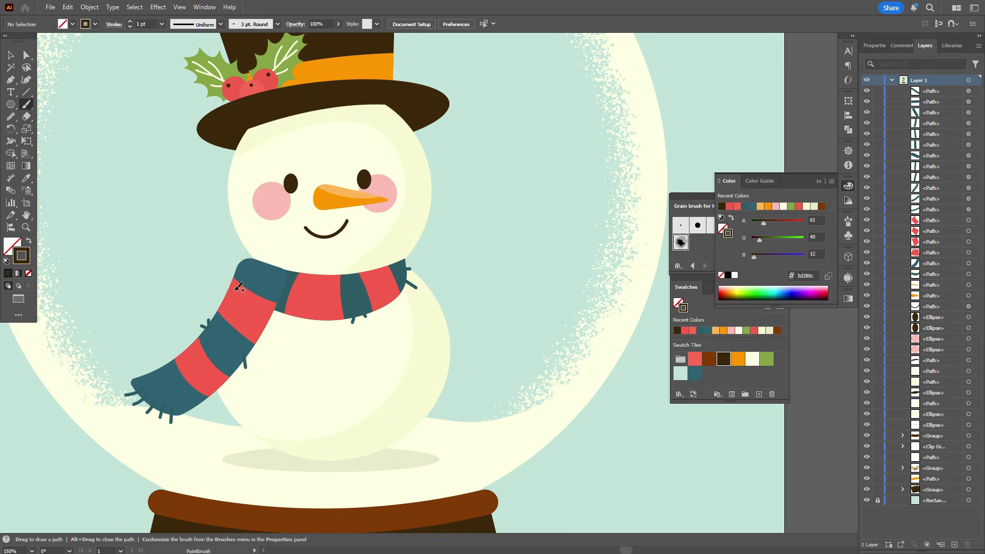
left_click_drag(193, 250, 238, 305)
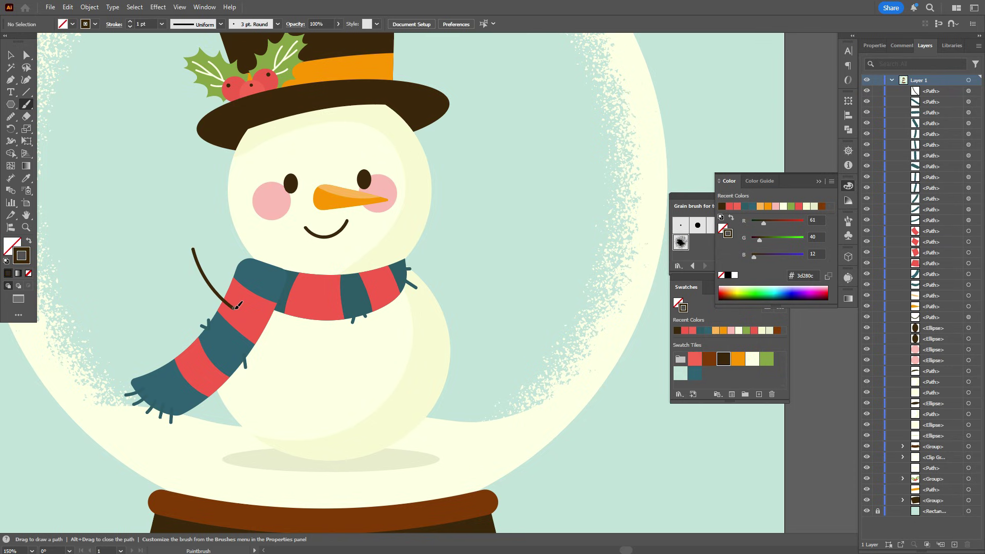
Bring the scarf tail's upper red stripe to the front so that it covers the arm's inner end.
left_click(10, 55)
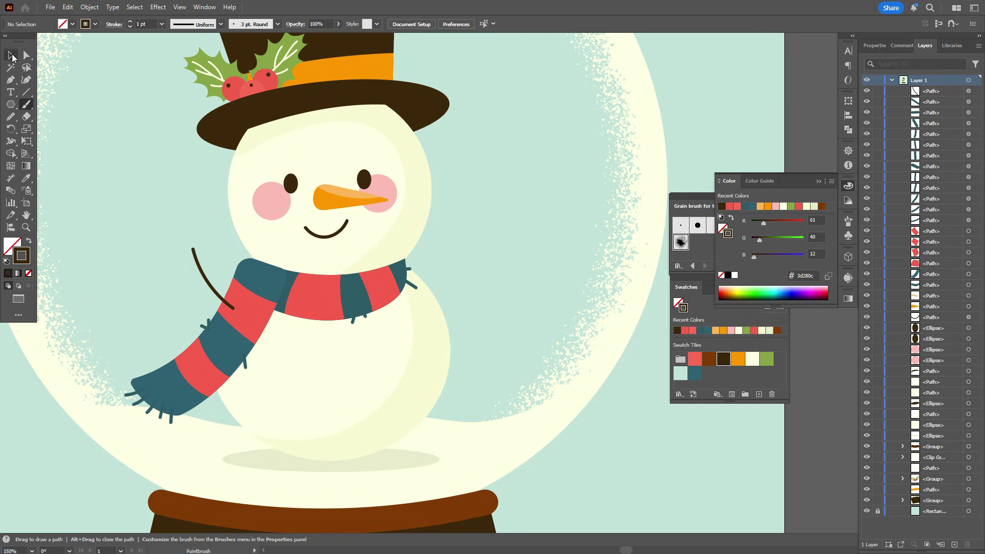
left_click(234, 309)
right_click(237, 311)
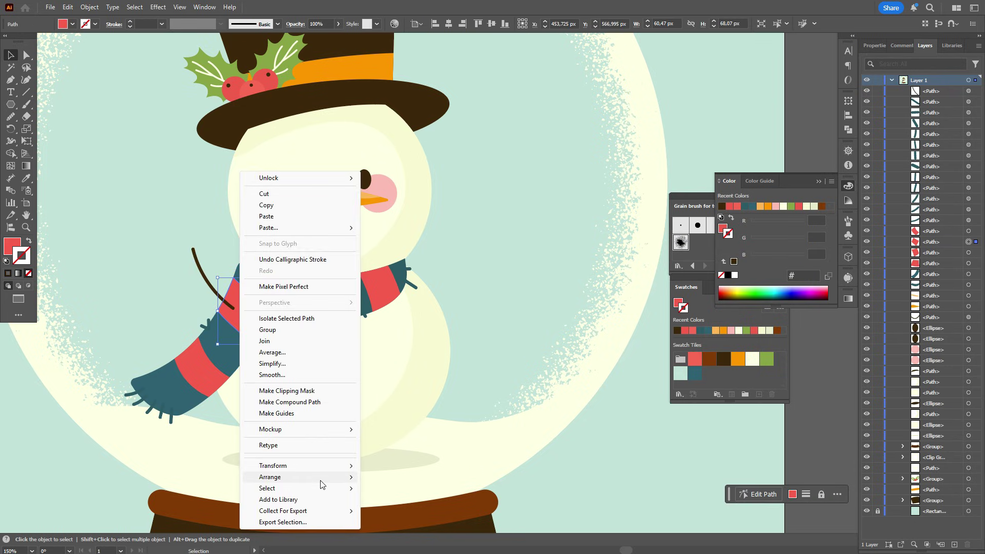
mouse_move(322, 484)
left_click(405, 472)
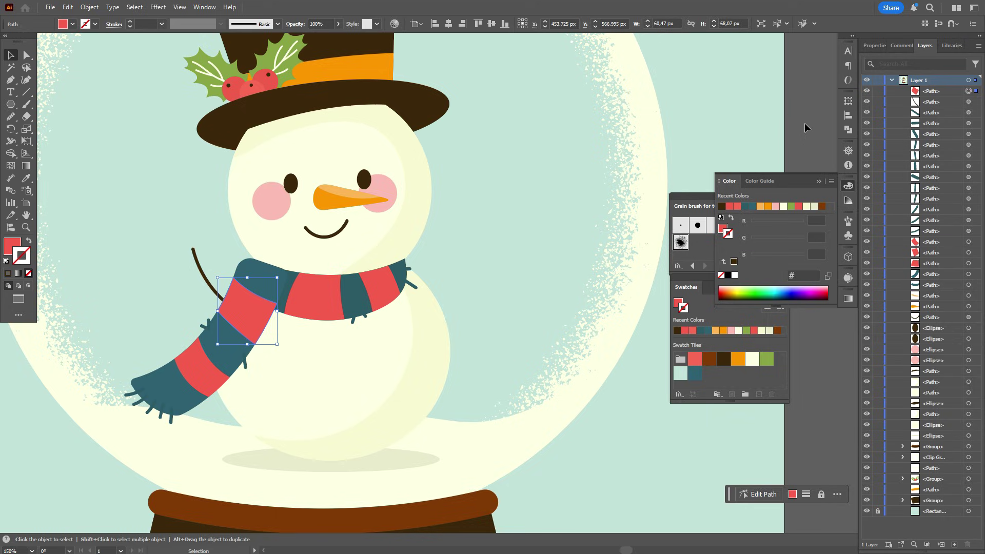
left_click(790, 146)
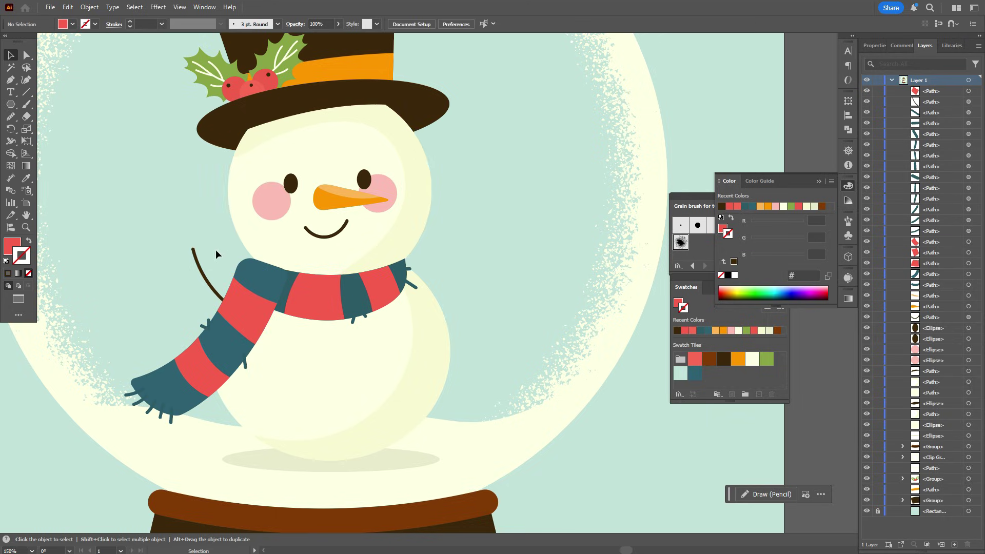
Set the dark brown arm's stroke weight to 1.5 pt and rotate the arm about 8° counterclockwise.
left_click(203, 275)
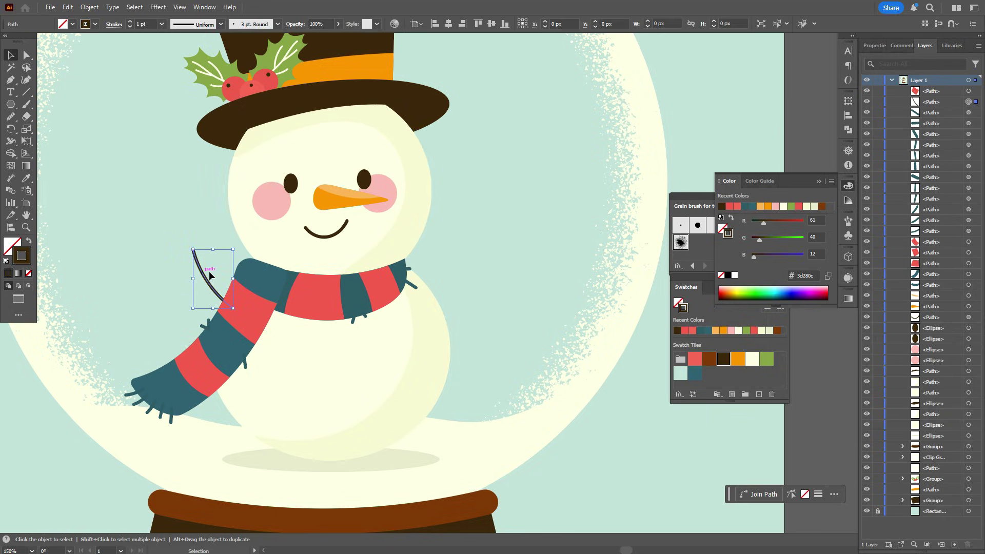
left_click(873, 45)
left_click(916, 173)
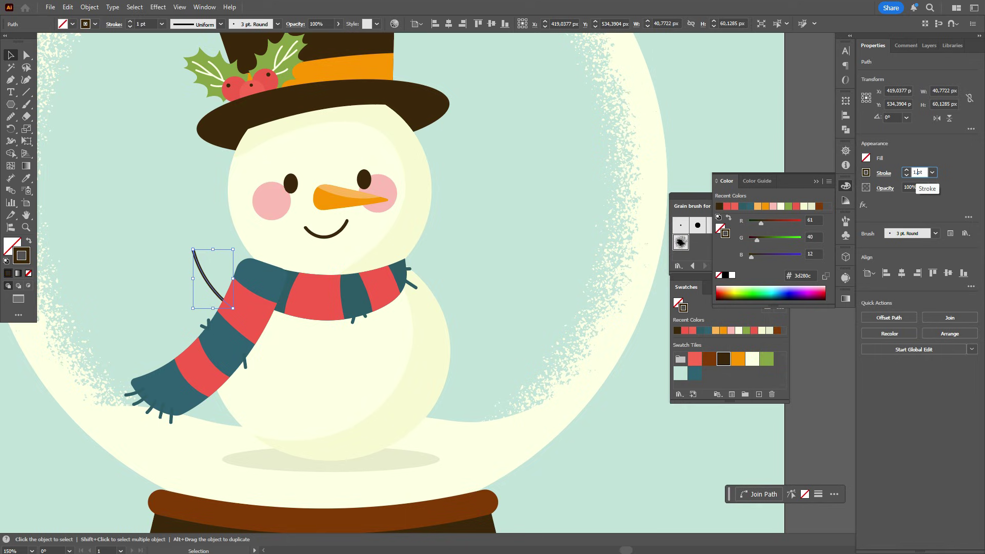
type("1,5")
key("Return")
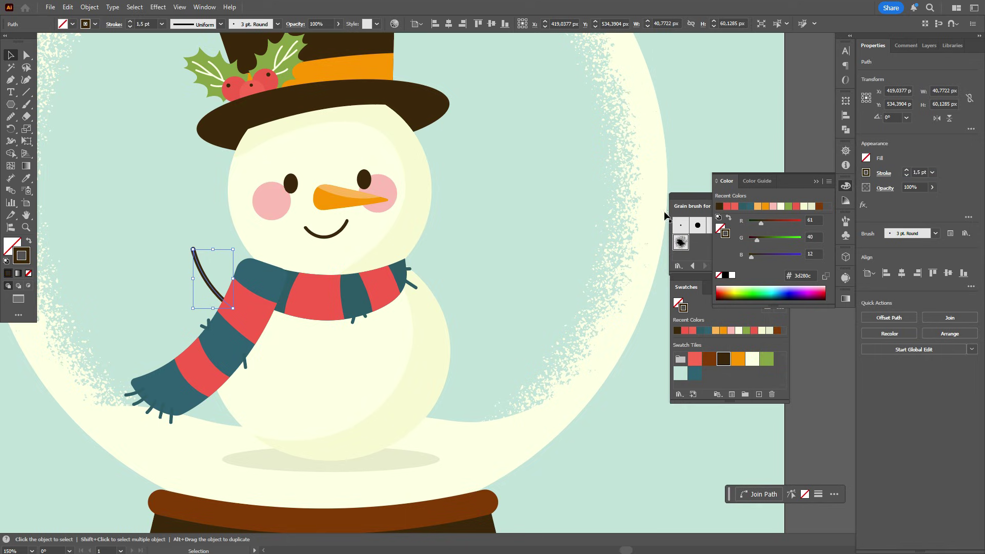
left_click_drag(237, 313, 244, 311)
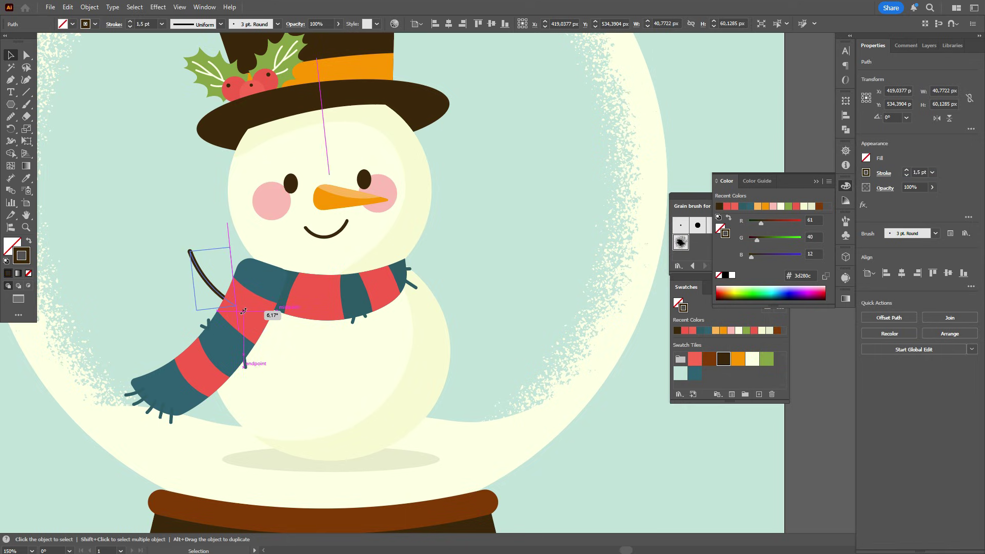
left_click(796, 143)
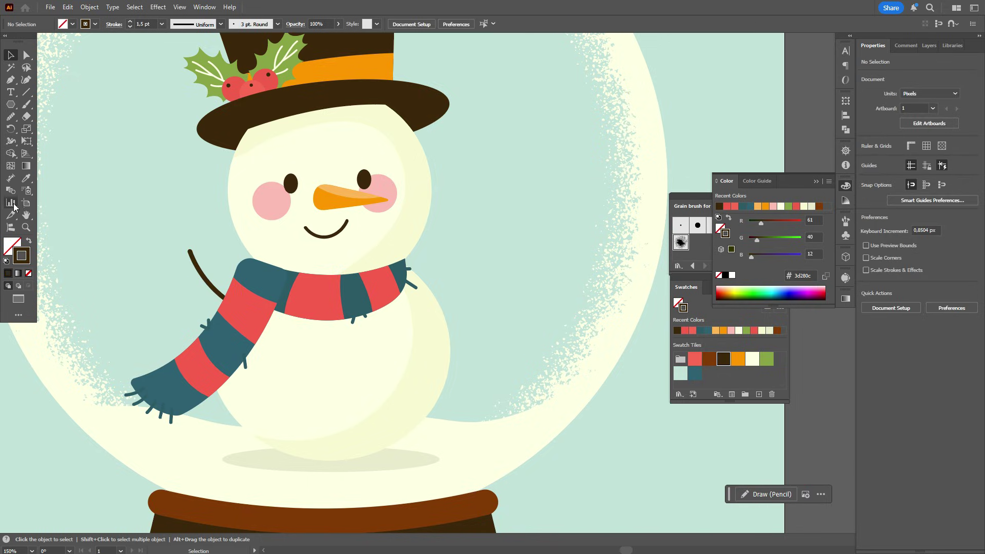
Set the stroke colour to the brown swatch #823b06 and paint a curved arm rising from the body's side opposite the scarf tail.
left_click(26, 215)
left_click_drag(573, 296, 500, 299)
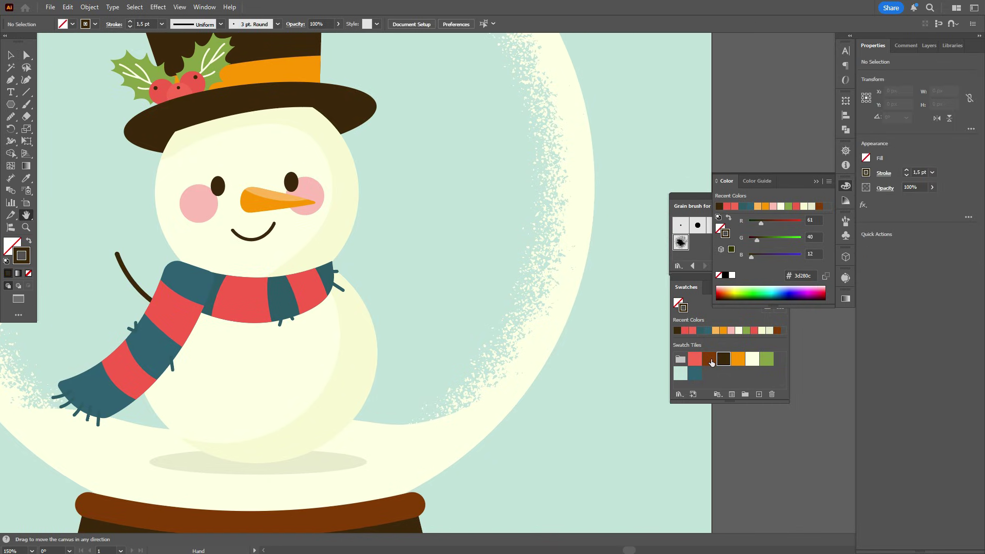
left_click(709, 359)
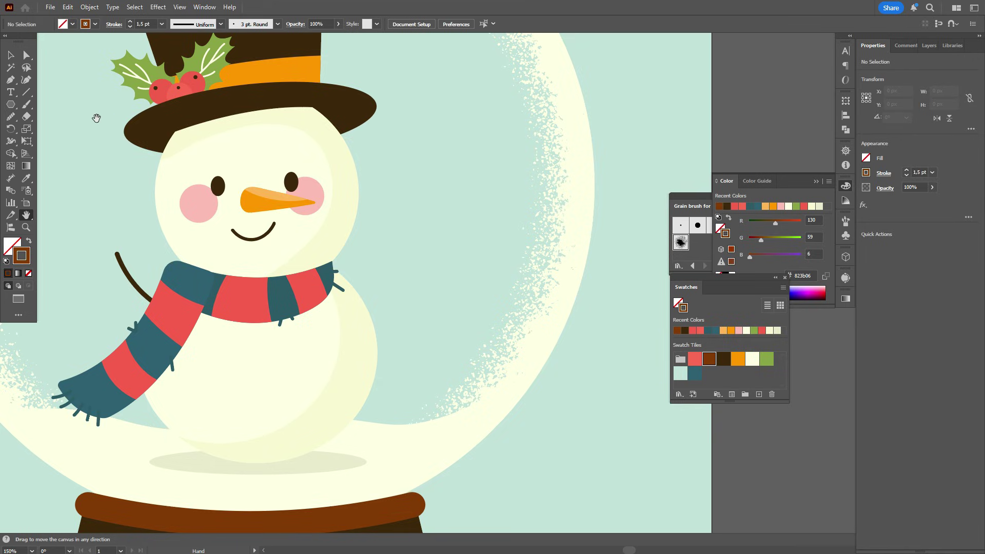
left_click(27, 105)
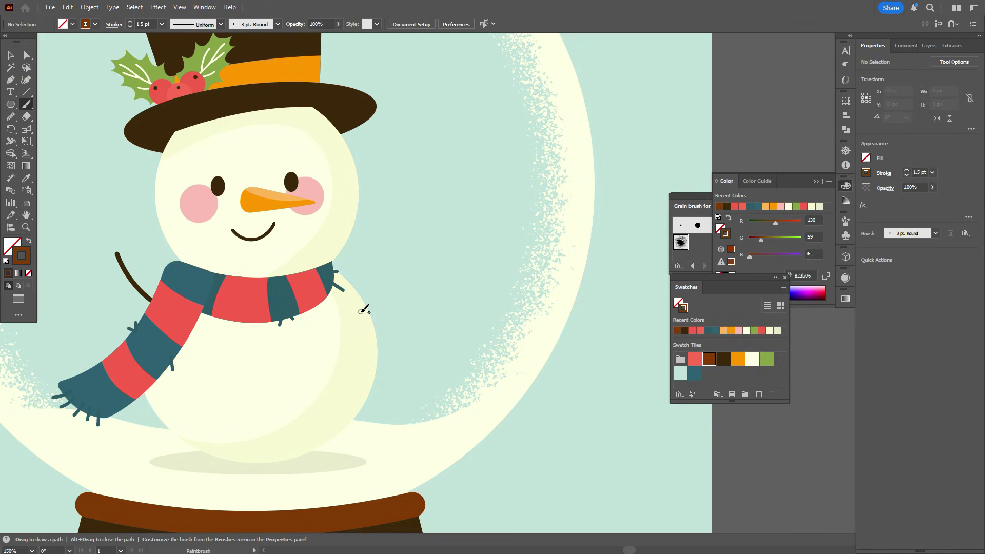
left_click_drag(351, 322, 387, 292)
left_click_drag(421, 237, 429, 224)
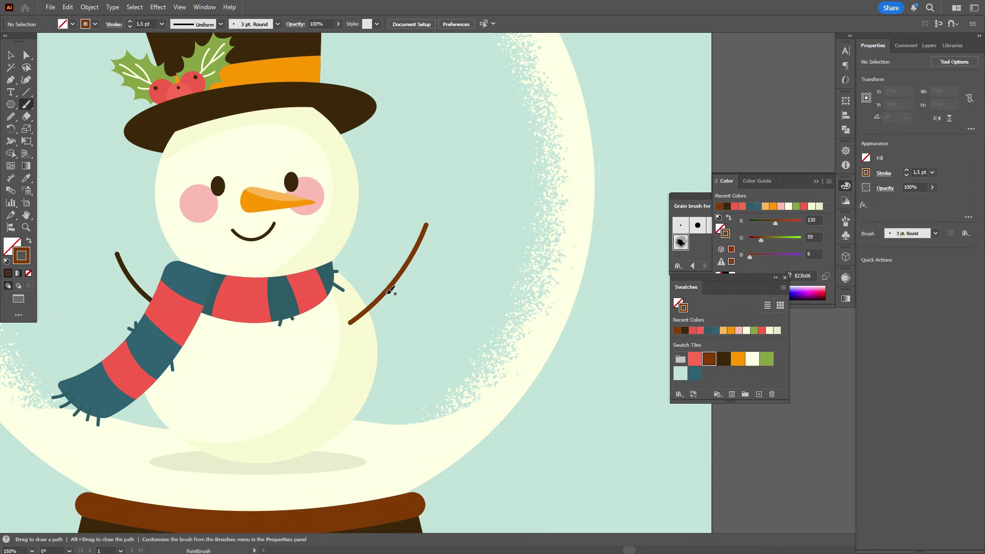
Paint three twig branches on the brown arm: one on each side and a short one near its tip.
left_click_drag(380, 297, 393, 255)
left_click_drag(404, 268, 416, 259)
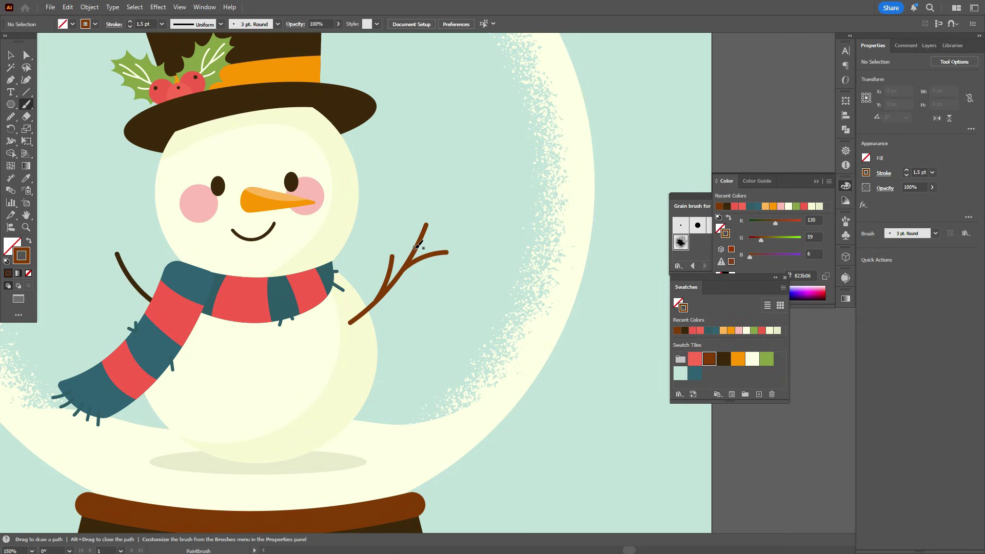
left_click_drag(419, 246, 409, 216)
left_click(11, 55)
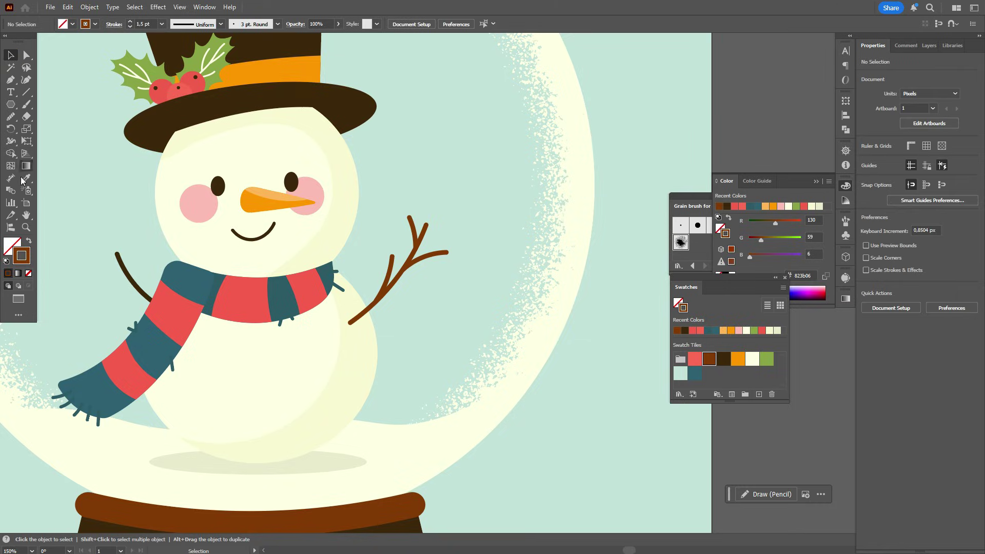
Pick up the scarf stripe's red fill and draw a rectangle about 51 by 66 px in the empty space beside the dark brown arm.
left_click(25, 227)
left_click(194, 257)
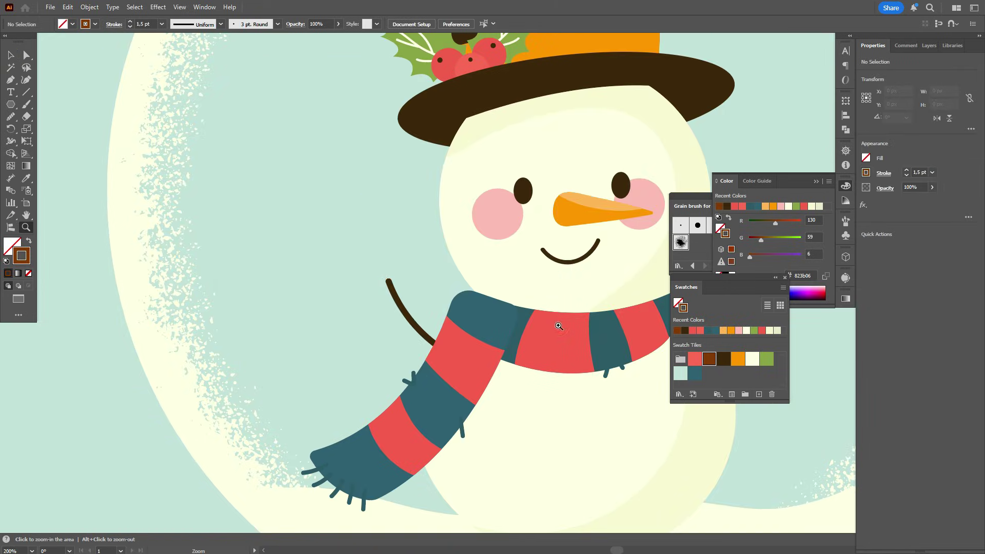
left_click(558, 326)
left_click(27, 57)
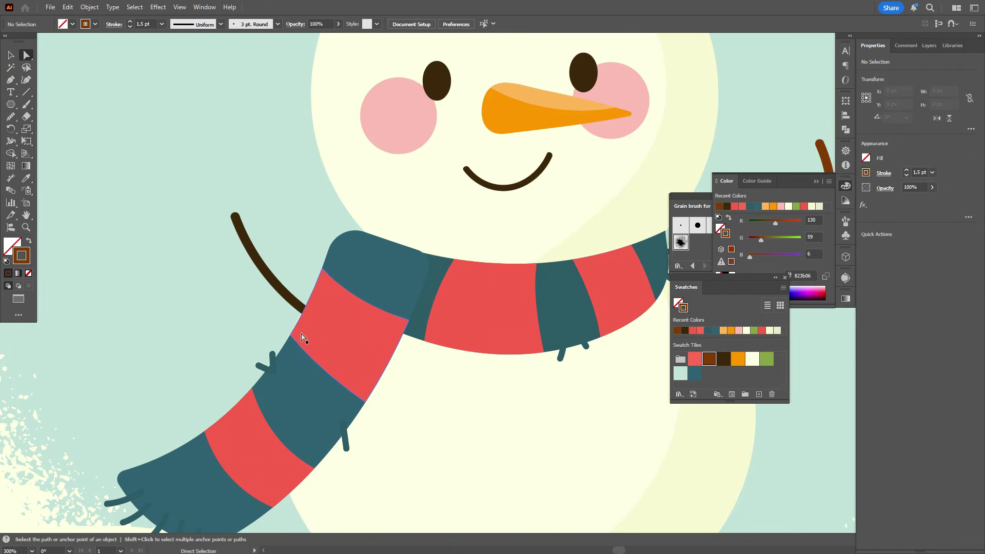
left_click(340, 341)
left_click(11, 245)
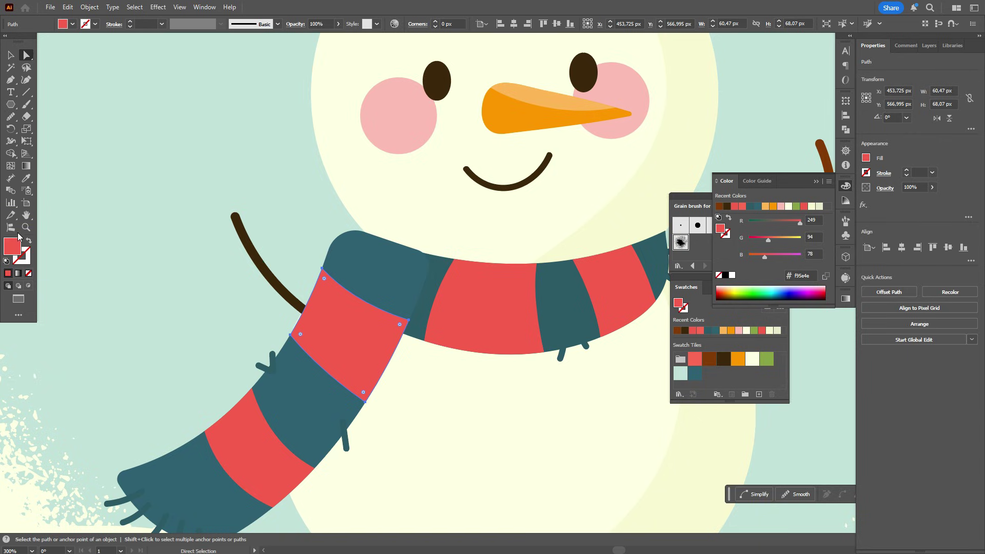
left_click(12, 106)
left_click(58, 105)
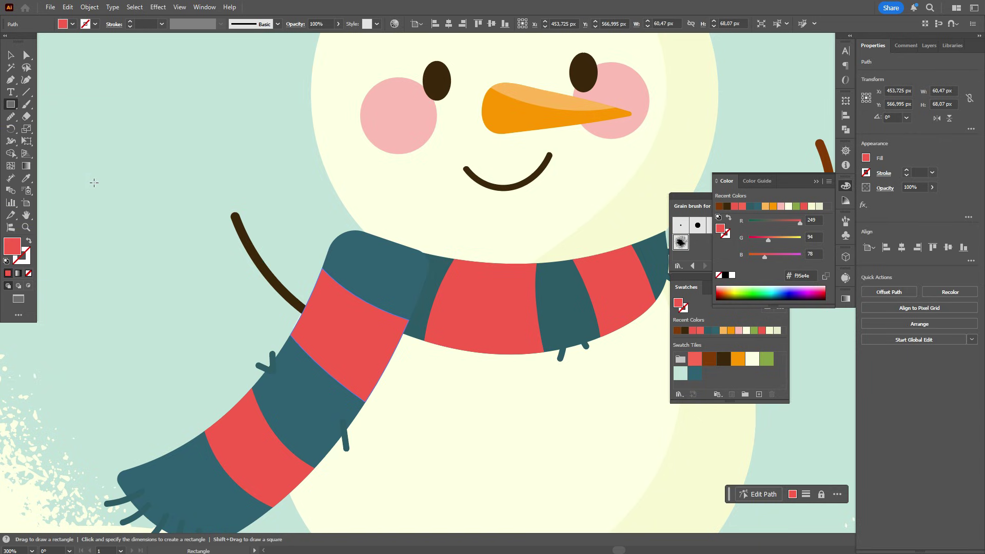
left_click_drag(92, 155, 192, 284)
Round the red rectangle's two upper corners fully into a dome with a radius of about 25.4 px.
key("a")
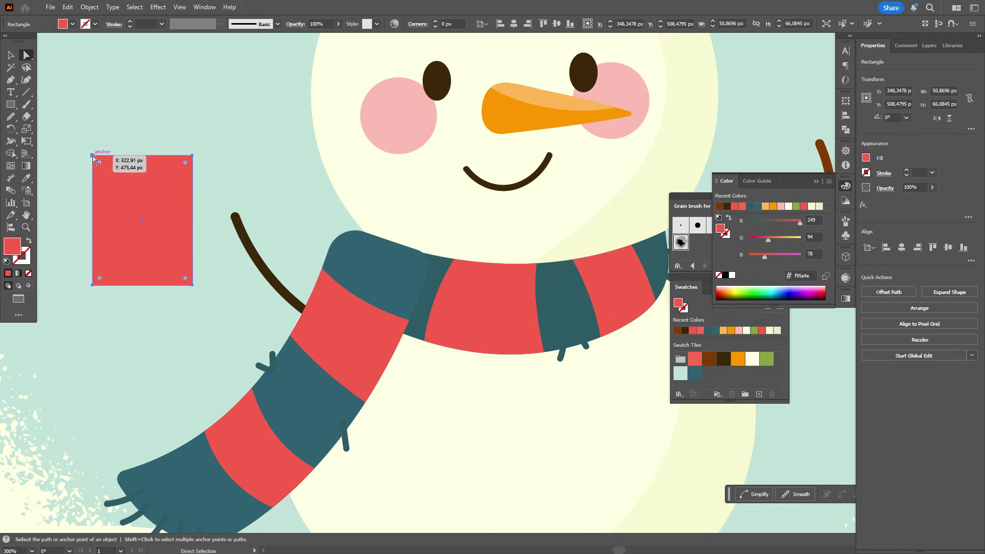
left_click(93, 155)
left_click(193, 156, "shift")
left_click_drag(99, 163, 133, 229)
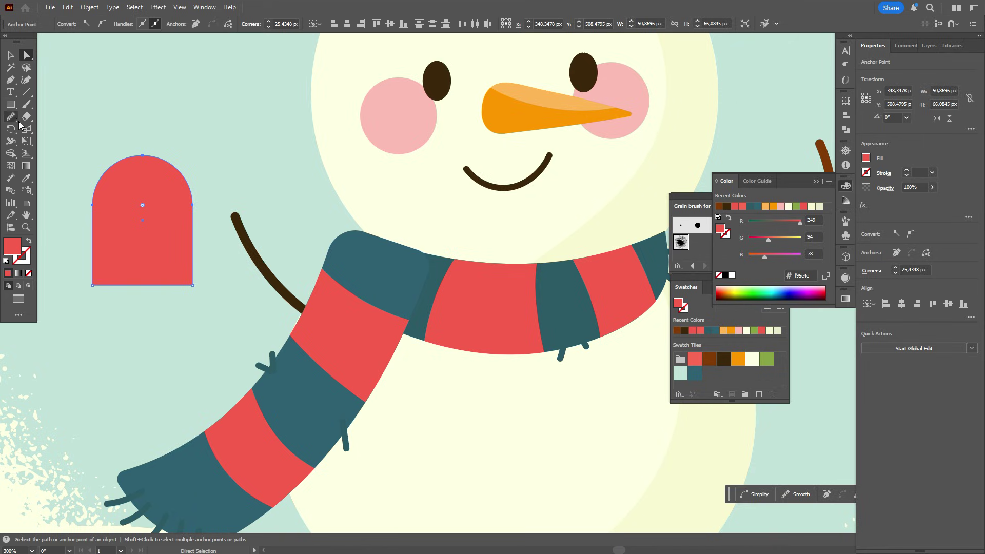
Bulge both sides of the red dome outward with the Curvature tool to a width of about 59 px.
left_click(27, 81)
left_click_drag(94, 207, 88, 204)
left_click_drag(95, 246, 84, 245)
left_click_drag(193, 205, 198, 233)
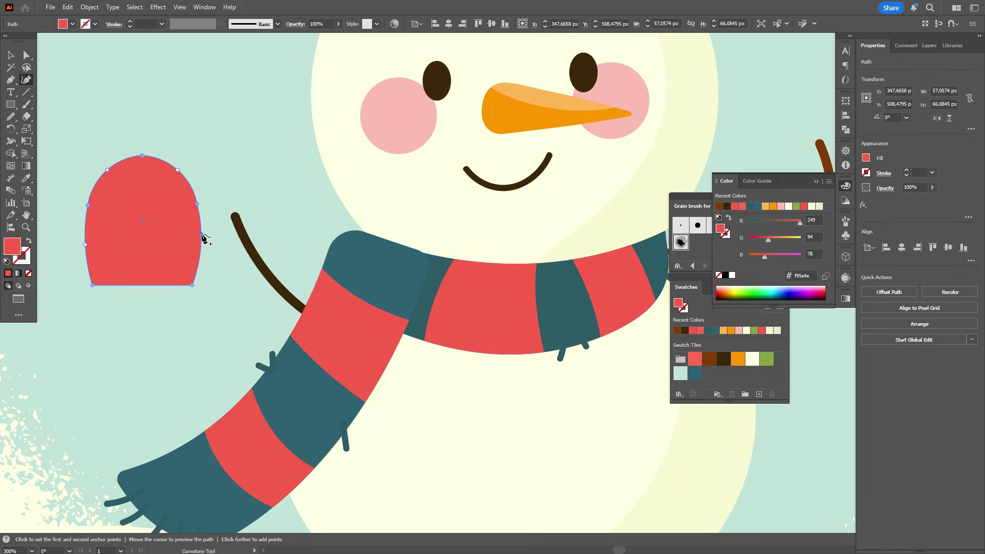
left_click(10, 55)
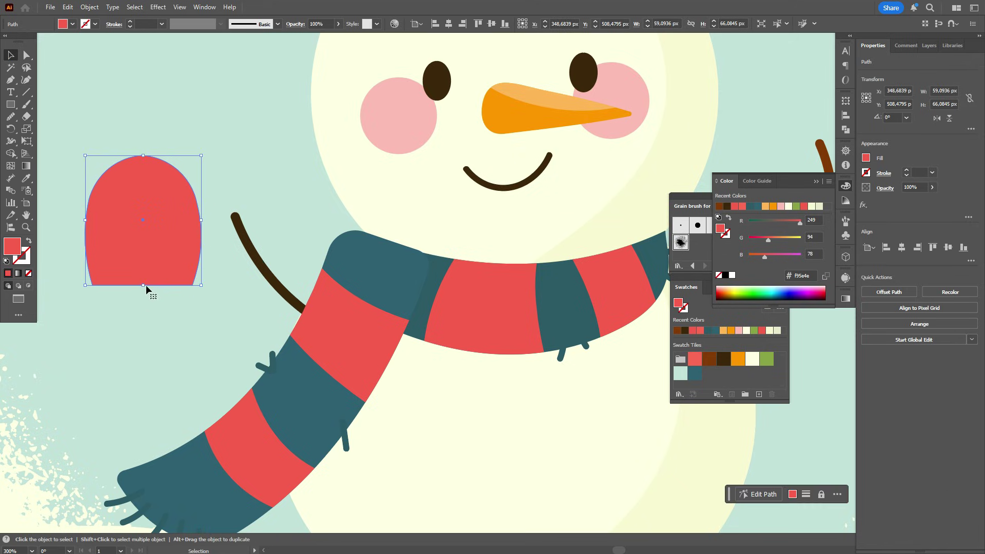
Stretch the red dome to about 75 px tall and draw a red ellipse about 30 by 48 px beside it.
left_click_drag(145, 285, 147, 245)
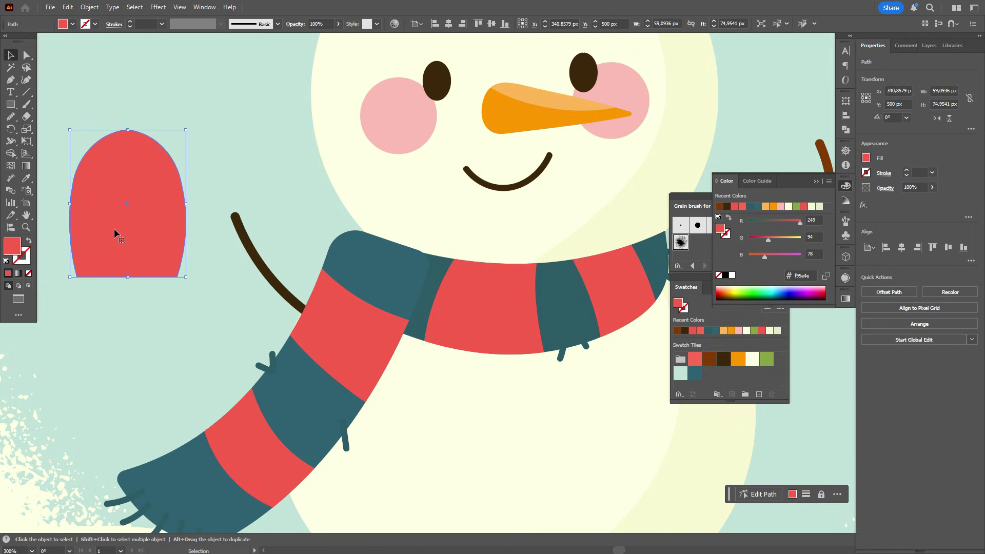
left_click(13, 106)
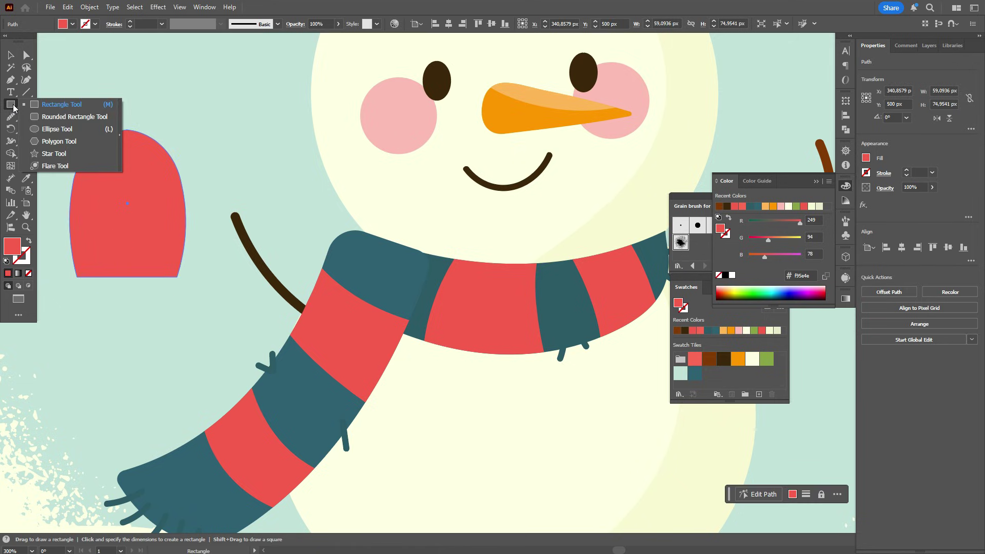
left_click(56, 129)
left_click_drag(204, 154, 264, 247)
left_click(8, 55)
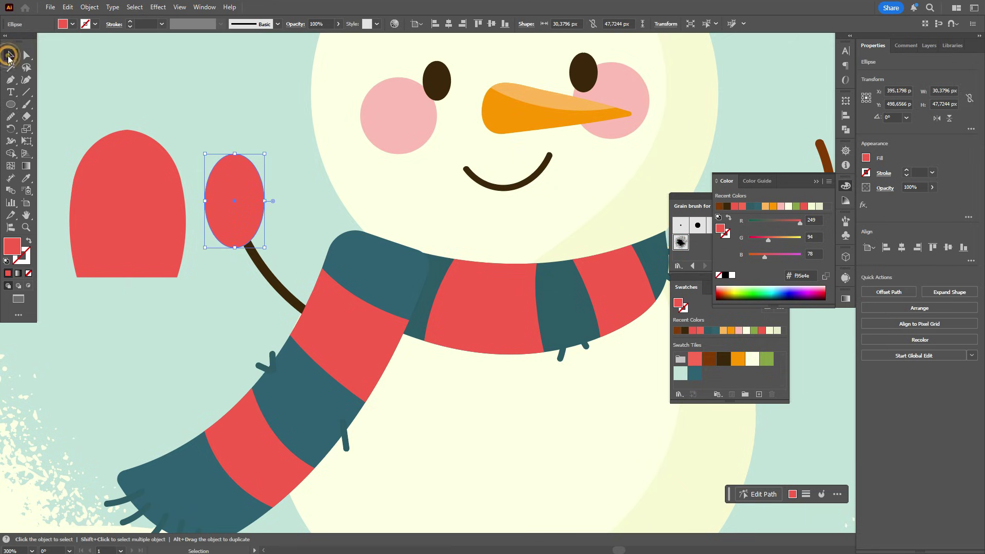
Tilt the ellipse to about 324°, overlap it with the dome's lower side as a thumb, and group it with the dome.
mouse_move(269, 201)
left_mouse_down()
mouse_move(280, 222)
mouse_move(211, 232)
left_mouse_up()
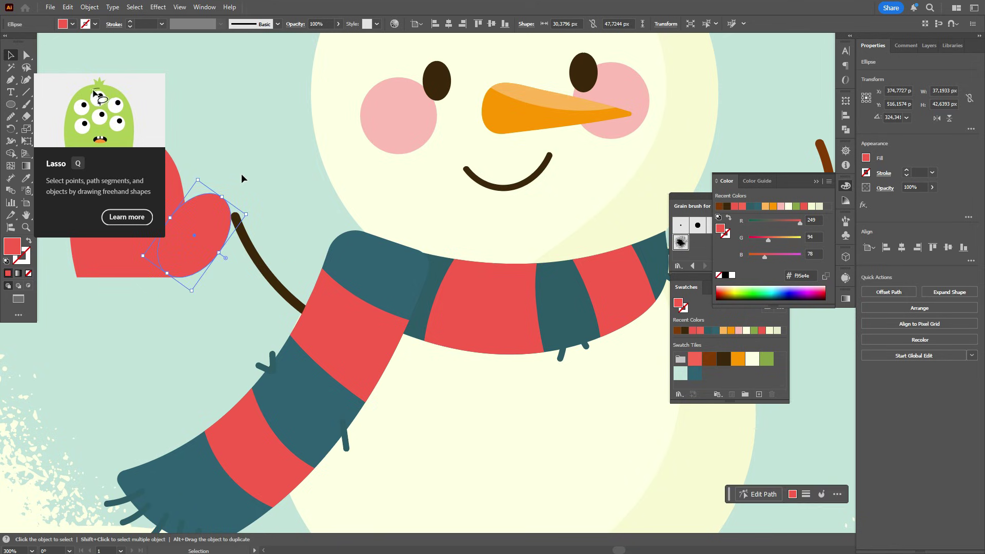
left_click(151, 118)
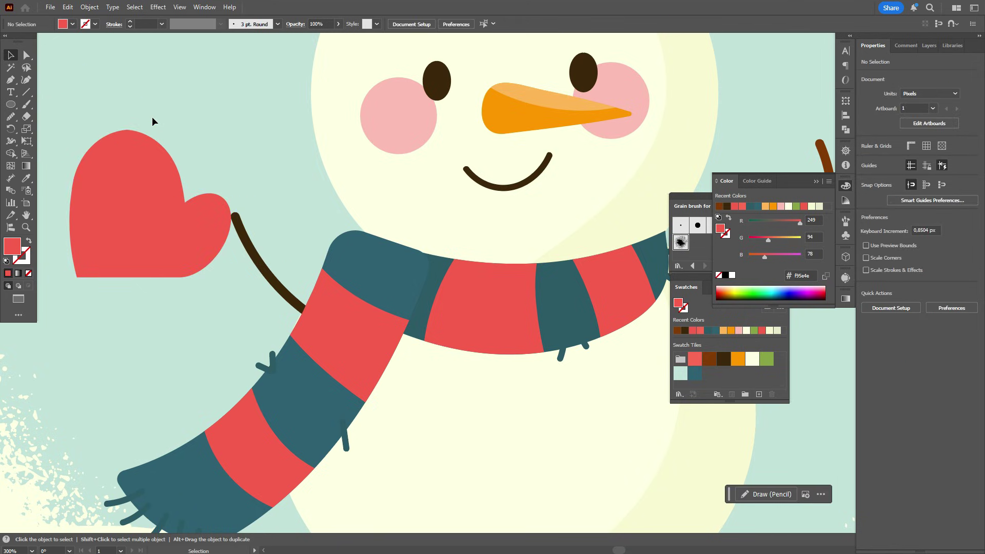
left_click(122, 180)
left_click(212, 229, "shift")
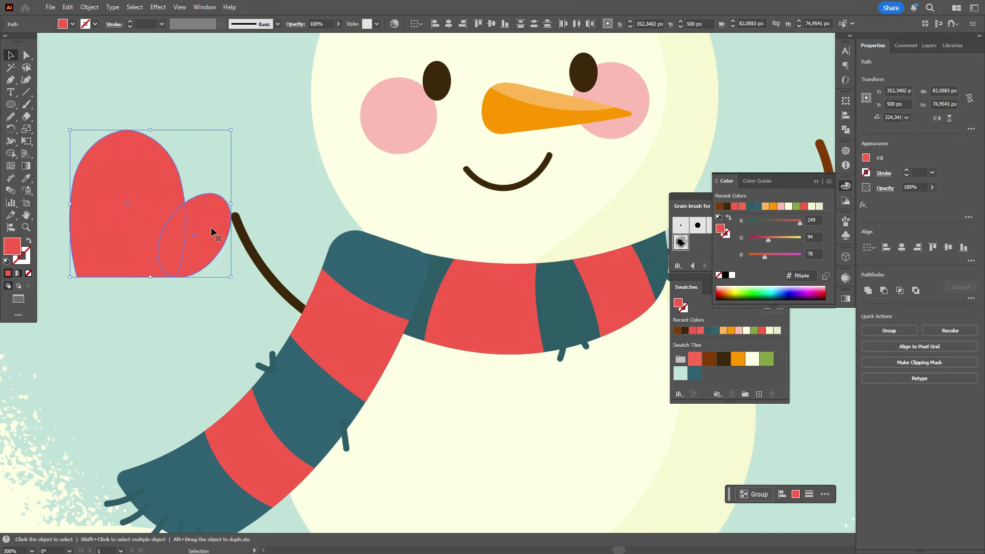
key("ctrl+8")
left_click(244, 226)
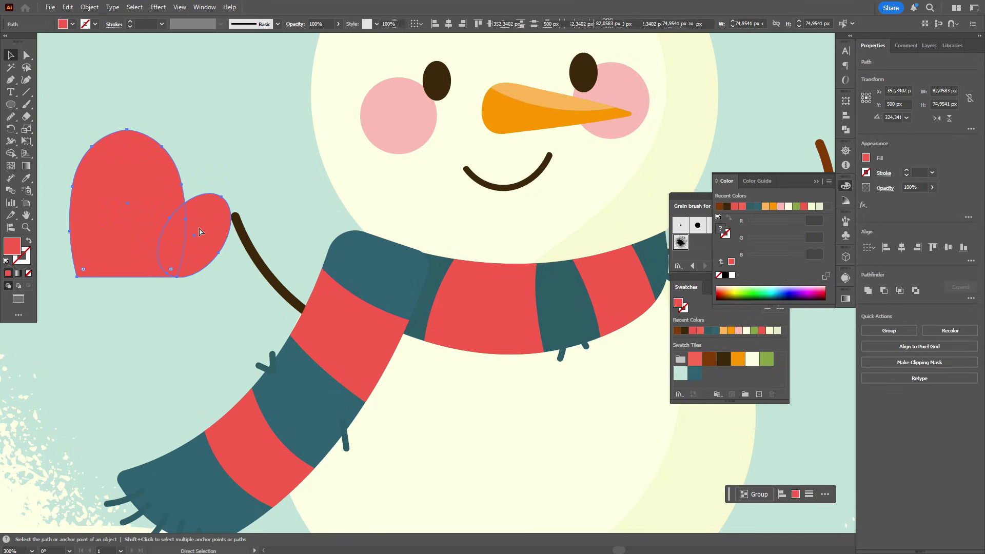
left_click(152, 196)
left_click(200, 218)
key("a")
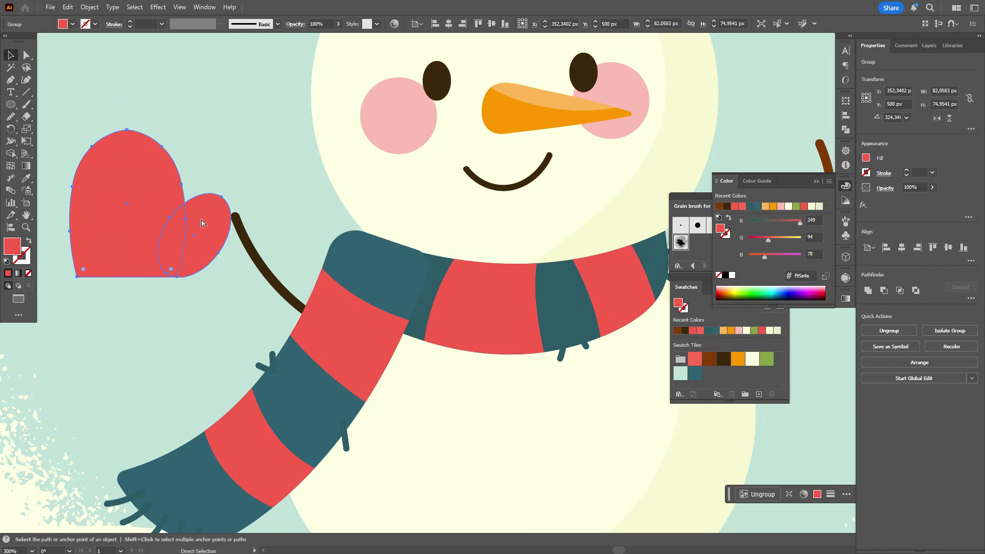
Rotate the red mitten group to follow the dark brown arm's slant and place it over the arm's end.
key("v")
left_click_drag(229, 193, 226, 147)
left_click_drag(173, 219, 219, 198)
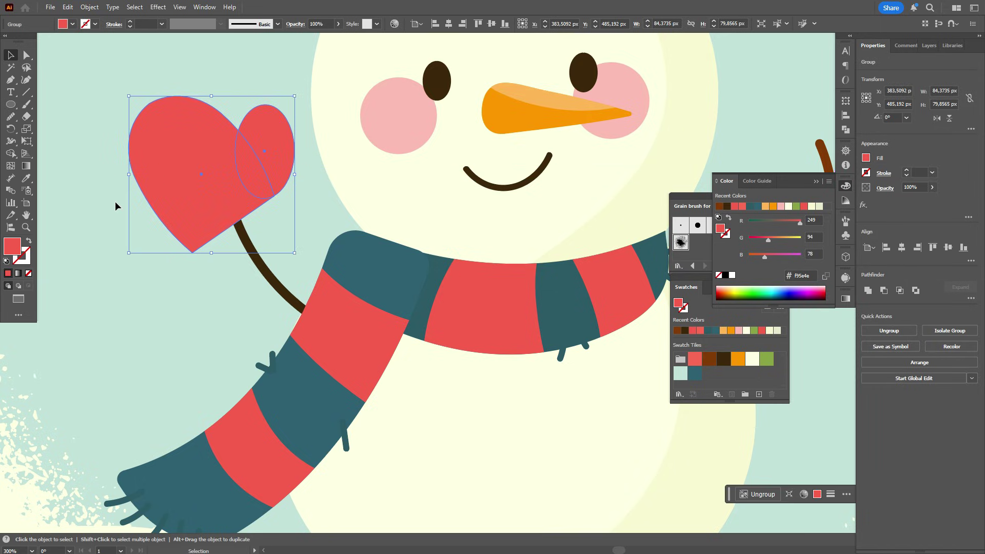
left_click(55, 70)
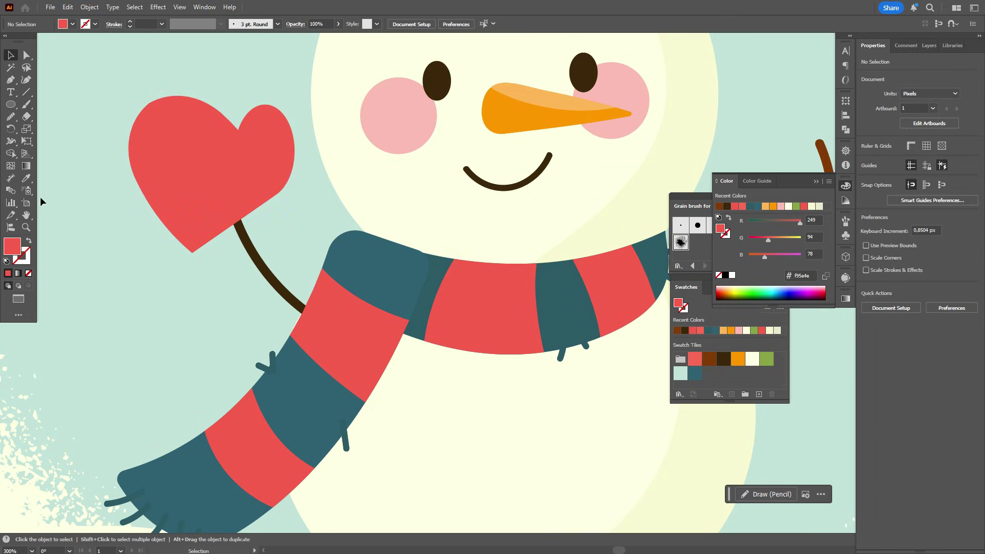
Pick the cream fdffe5 swatch and paint a closed scalloped cuff outline about 69 by 56 px around the mitten's base.
left_click(738, 358)
left_click(750, 360)
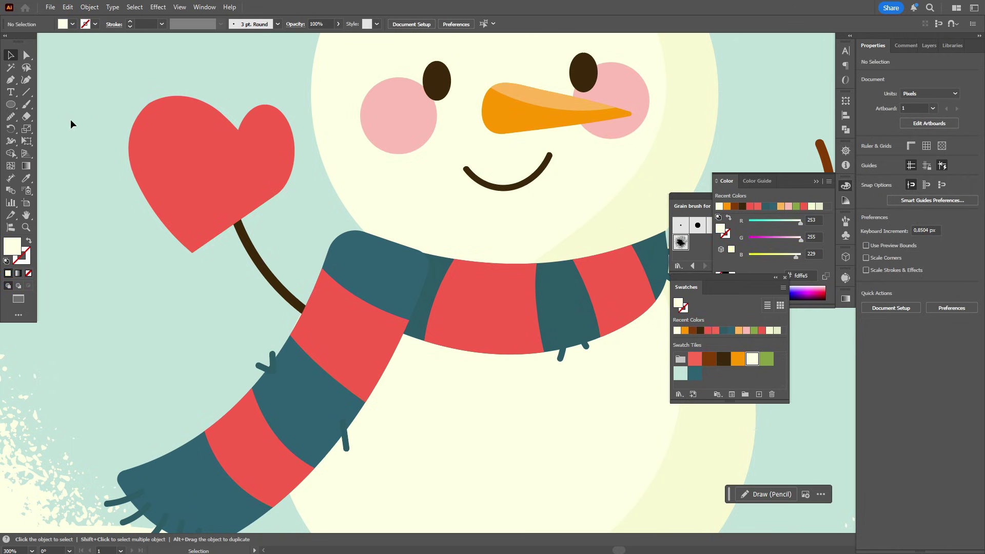
left_click(27, 105)
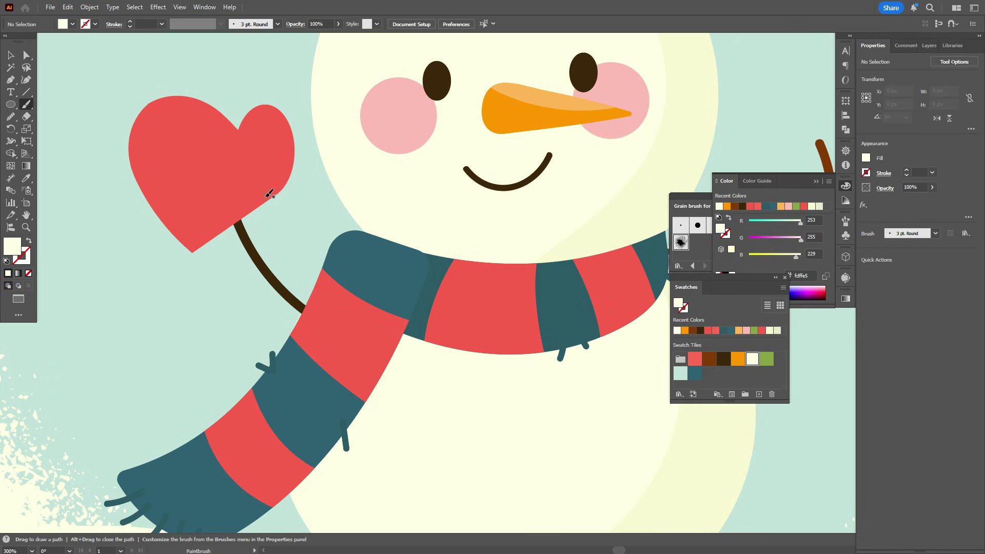
left_click_drag(254, 196, 278, 183)
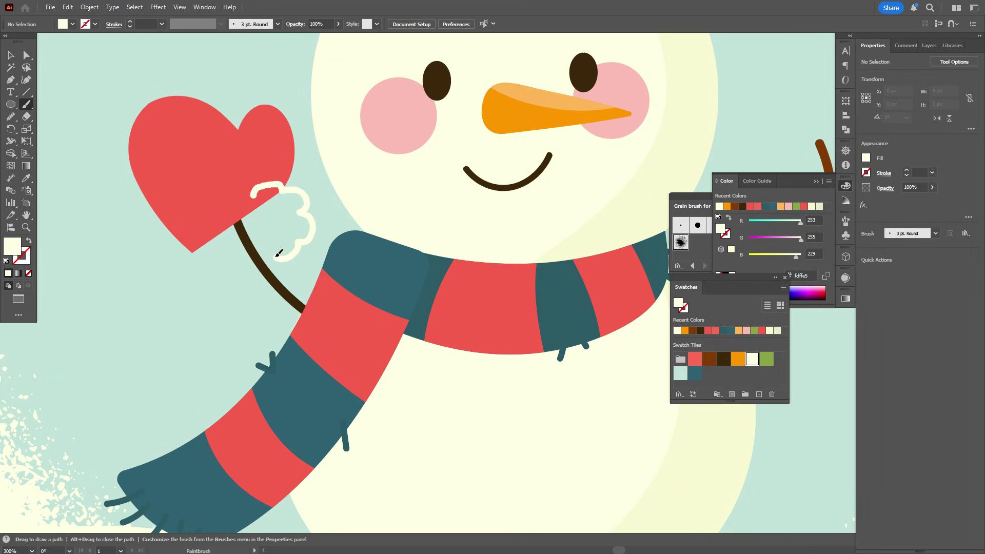
left_click_drag(278, 253, 238, 283)
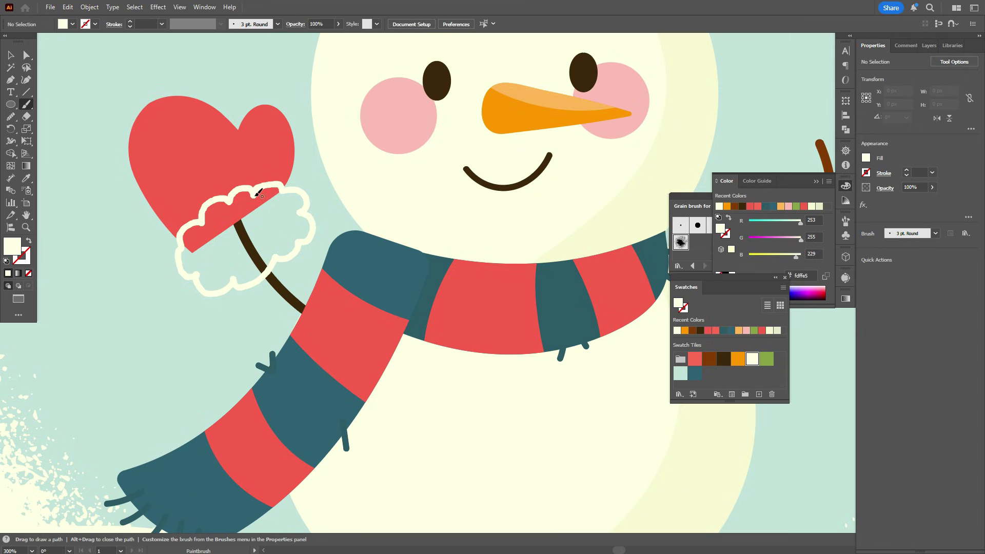
Swap the scalloped cuff's stroke and fill to make it a solid cream shape without a stroke.
key("shift+x")
left_click(10, 55)
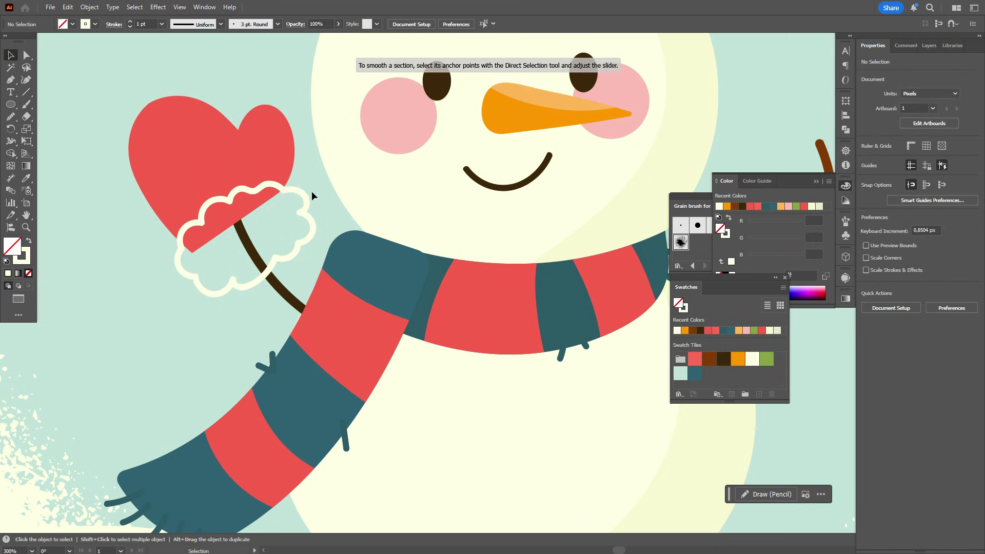
left_click(310, 194)
left_click(28, 240)
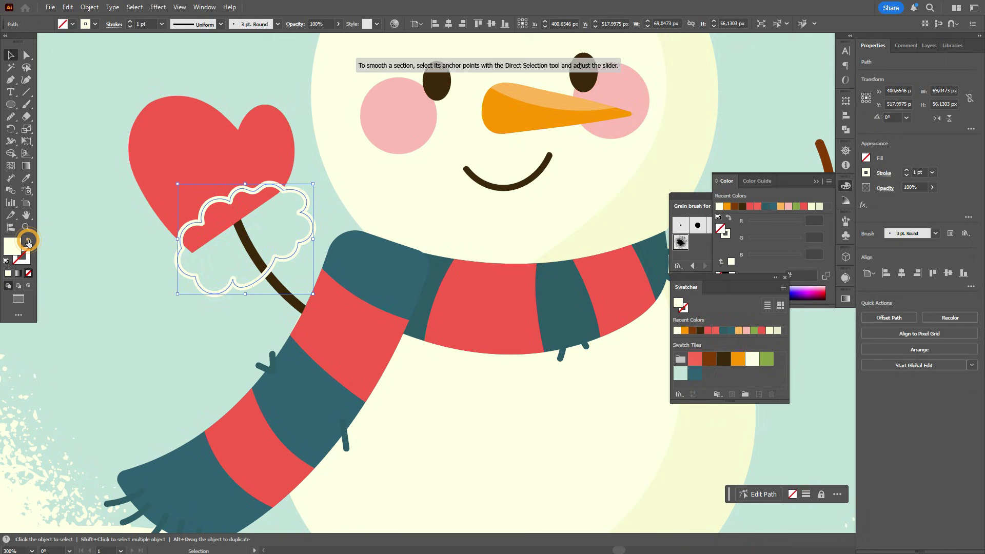
left_click(81, 201)
Paint a cream string winding through the brown arm's twigs, with its free end hanging in the space below.
left_click_drag(267, 255, 266, 250)
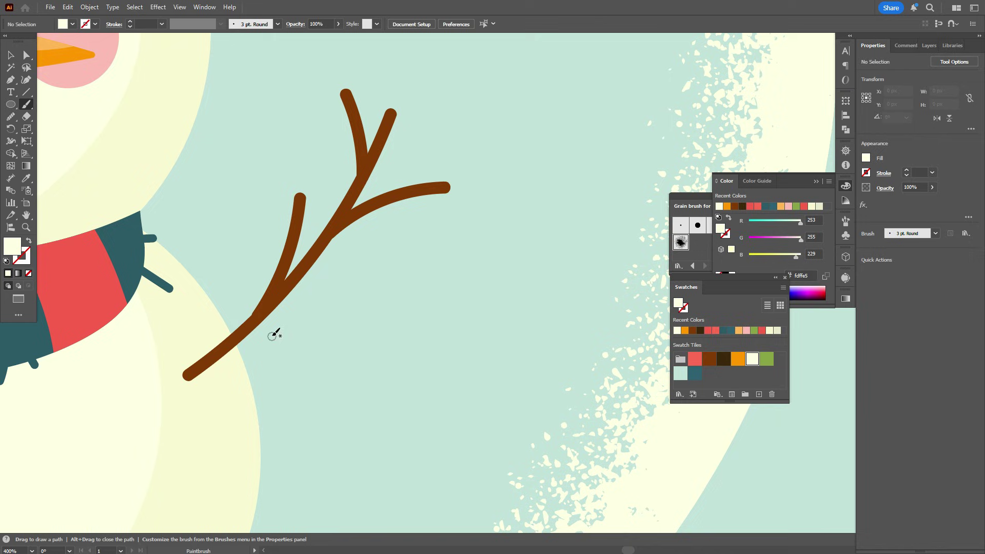
left_click_drag(272, 333, 266, 296)
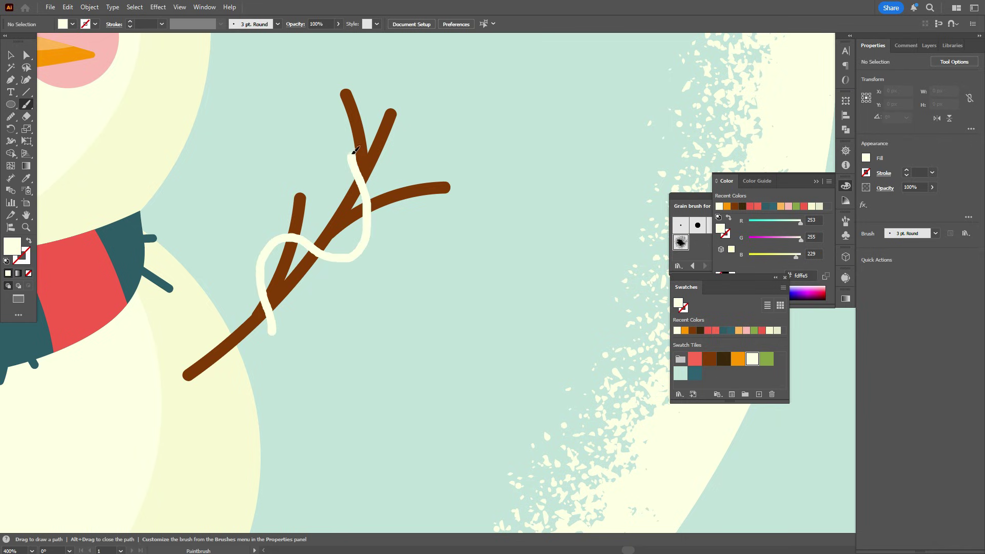
mouse_move(417, 176)
left_mouse_down()
mouse_move(413, 213)
mouse_move(367, 322)
mouse_move(390, 397)
mouse_move(453, 450)
left_mouse_up()
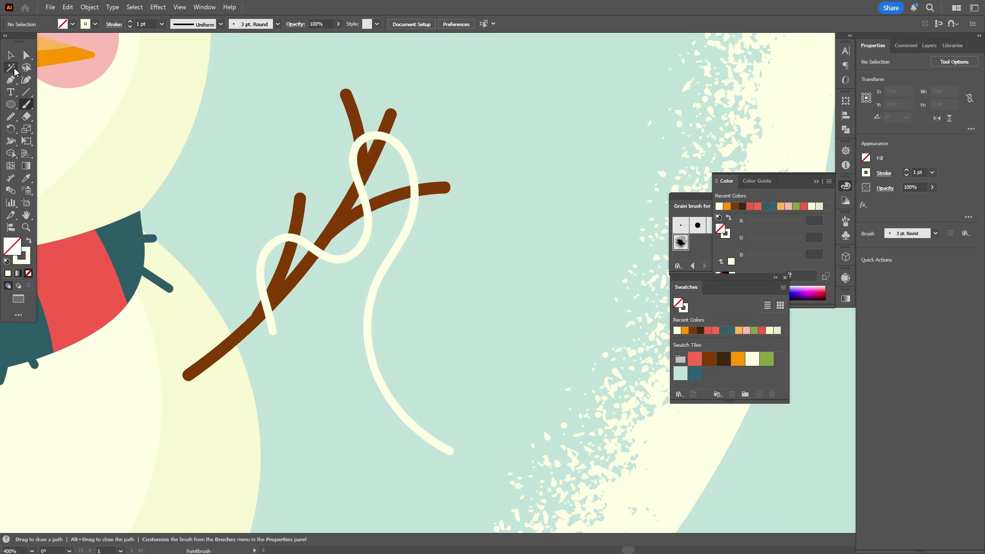
Expand the brown arm's branch strokes and the cream string into filled outline shapes.
left_click(10, 55)
left_click(373, 158)
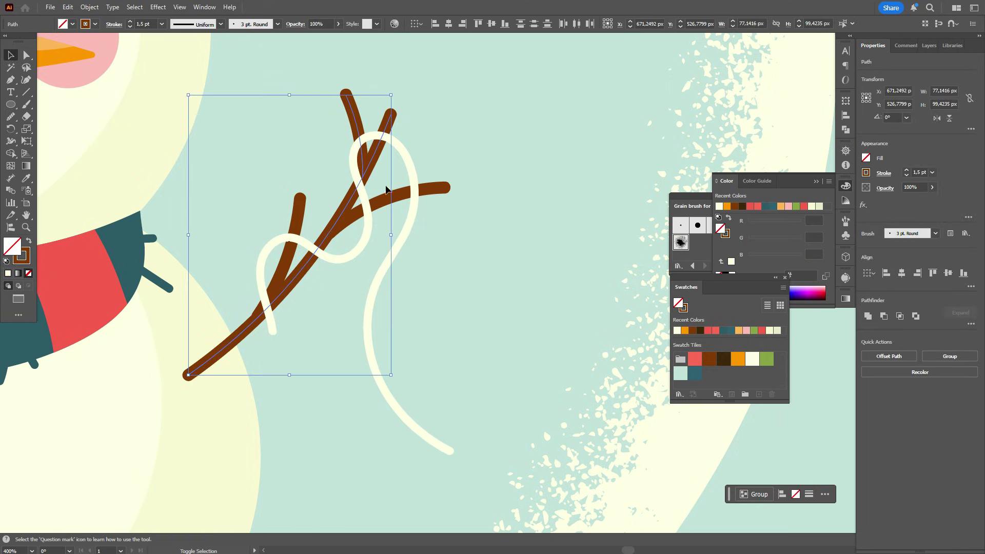
left_click(413, 205, "shift")
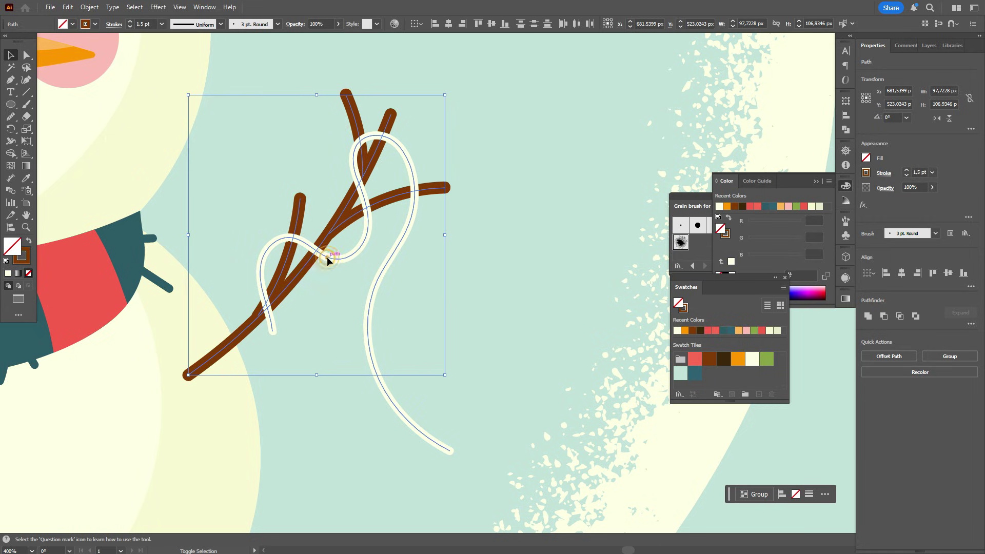
left_click(89, 7)
left_click(144, 164)
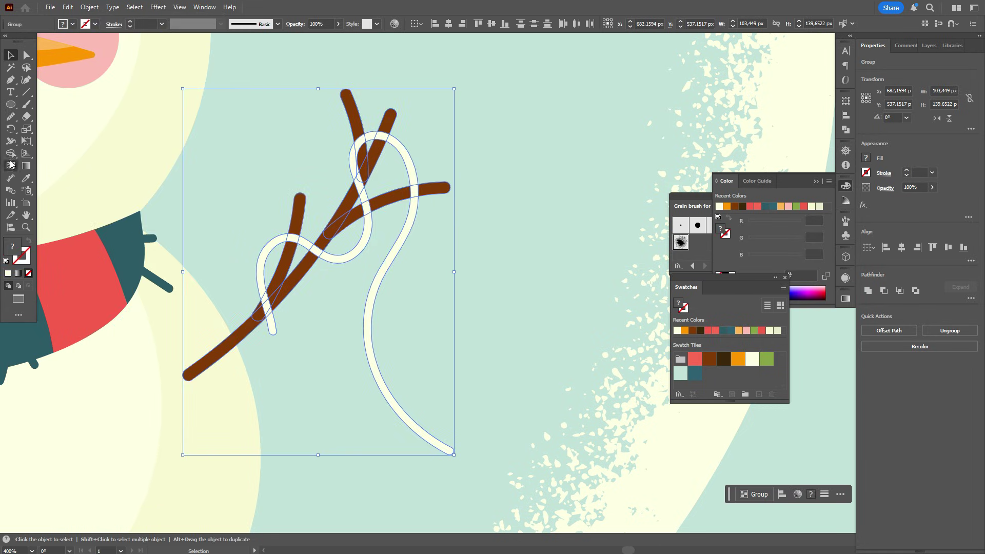
Unite all the expanded brown branches into a single arm shape.
left_click(519, 171)
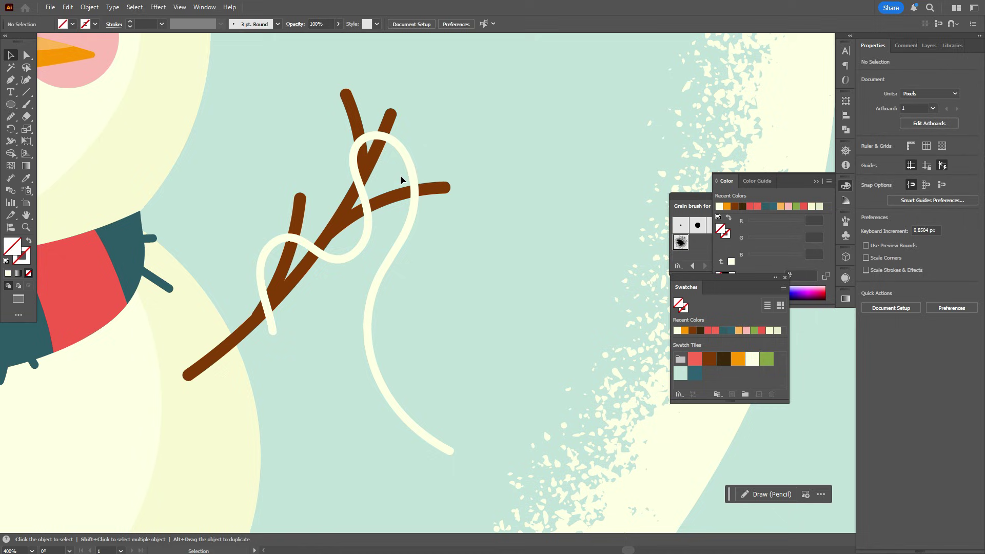
left_click(369, 165)
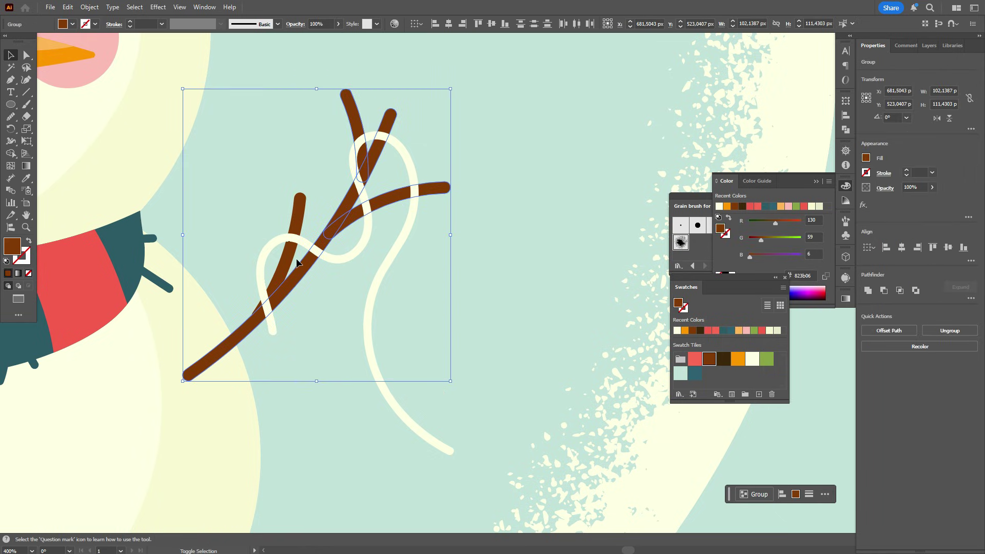
left_click_drag(301, 273, 317, 291)
key("a")
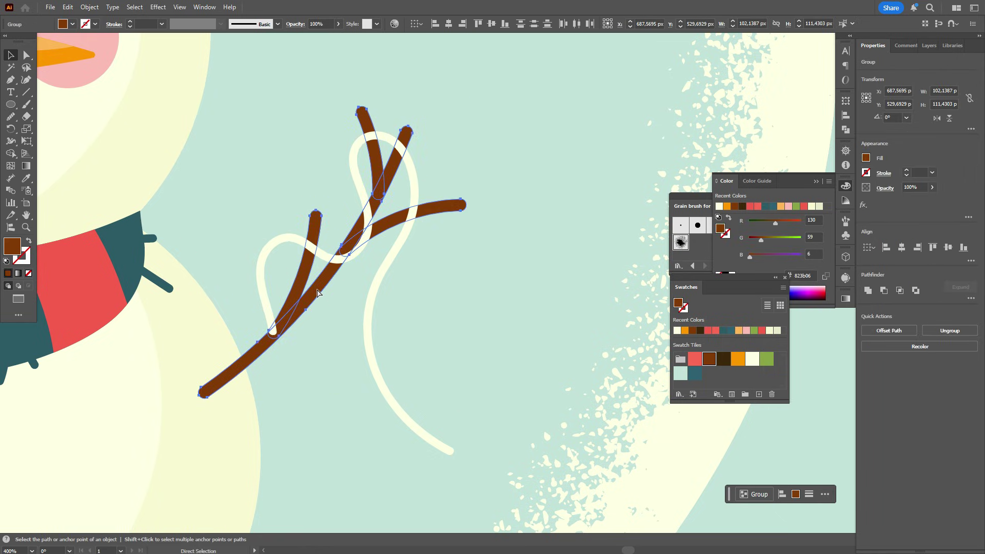
key("ctrl+z")
key("v")
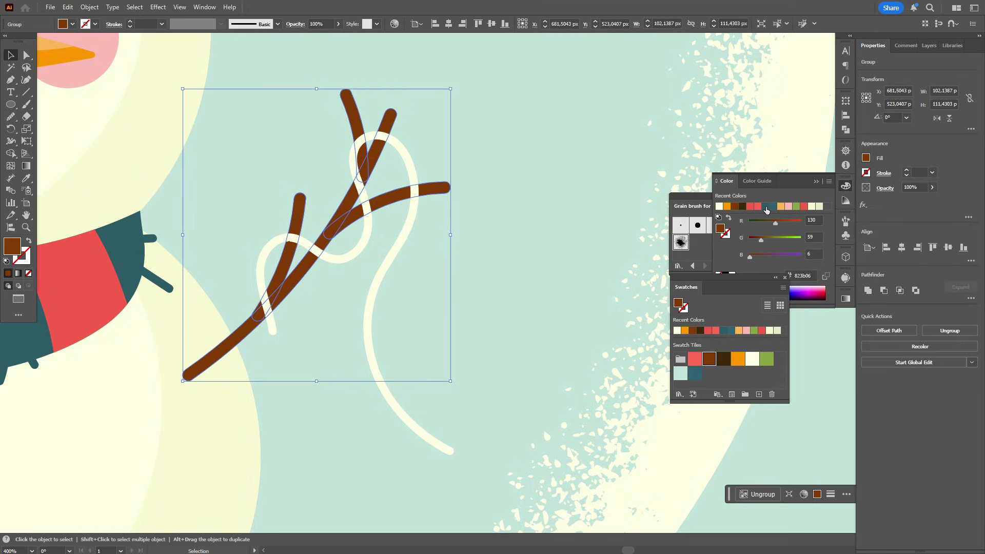
left_click(844, 129)
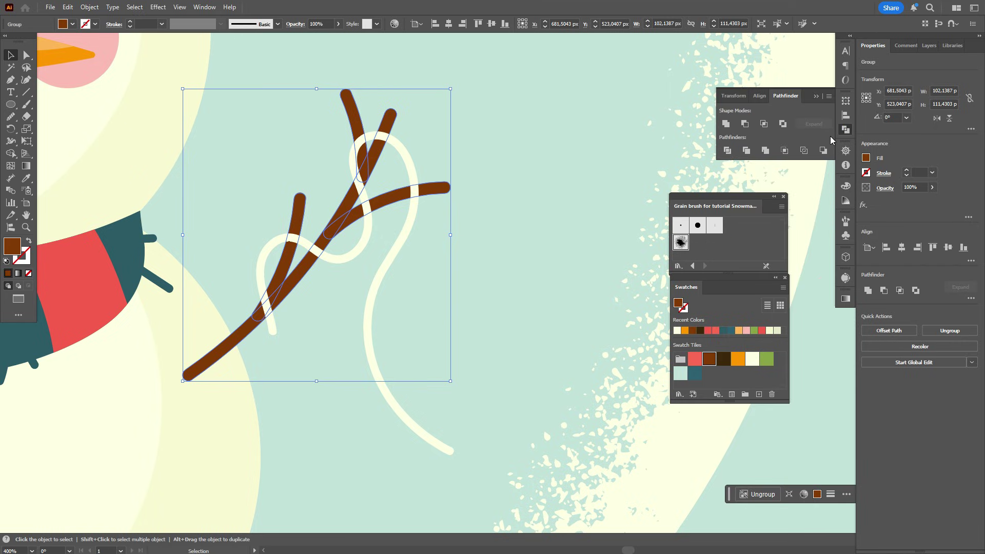
left_click(723, 125)
left_click(538, 148)
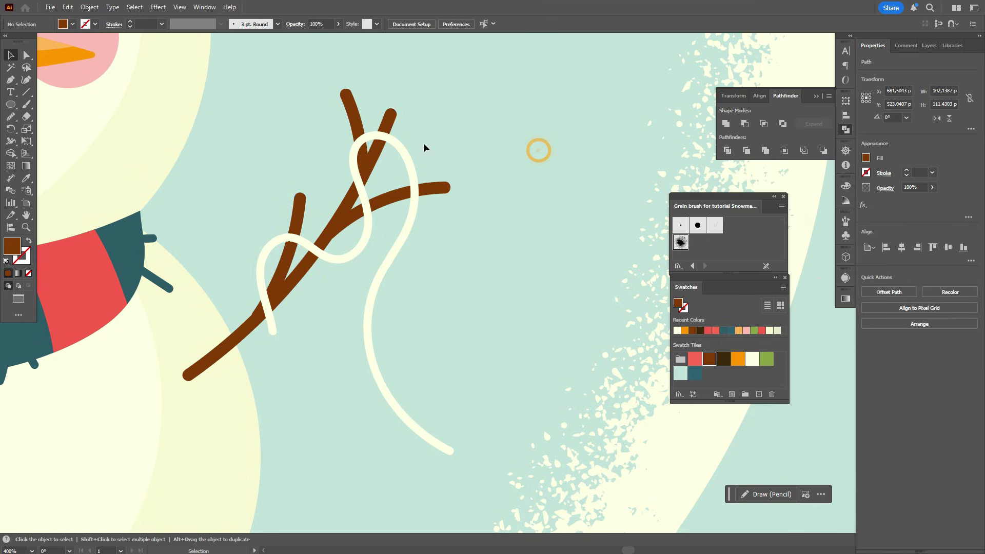
Merge selected string crossings into the brown arm with the Shape Builder tool, making the string weave behind some branches.
left_click(387, 127)
key("a")
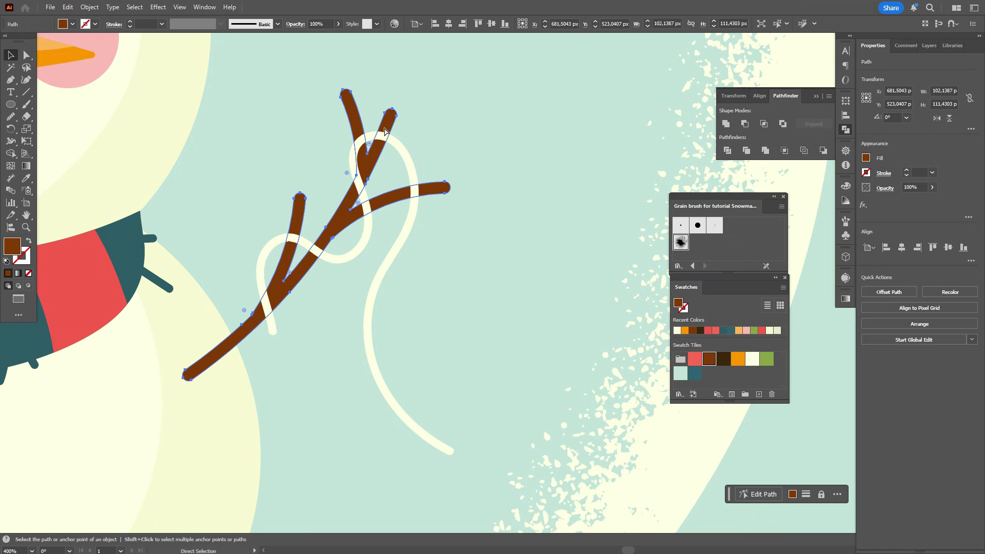
left_click_drag(389, 125, 519, 137)
key("ctrl+z")
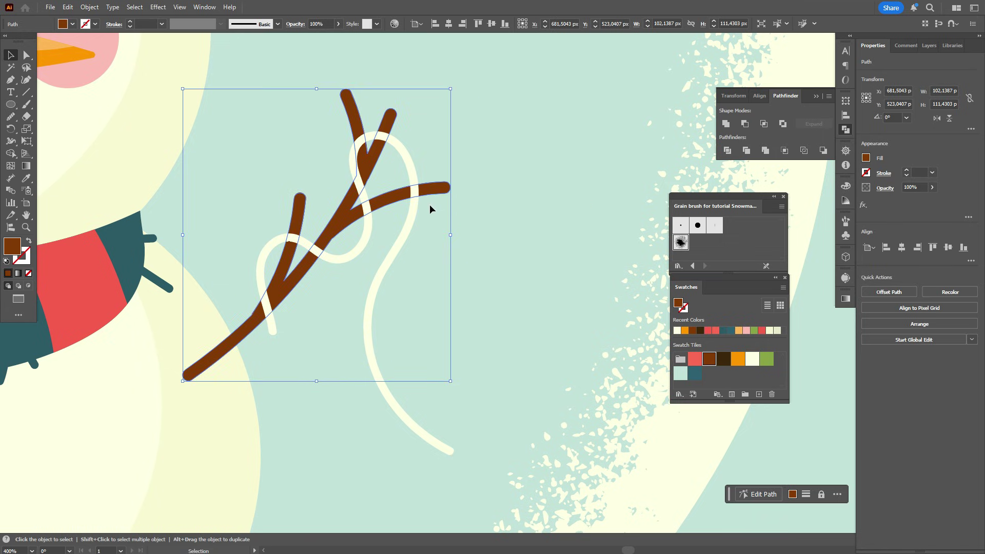
left_click(414, 213, "shift")
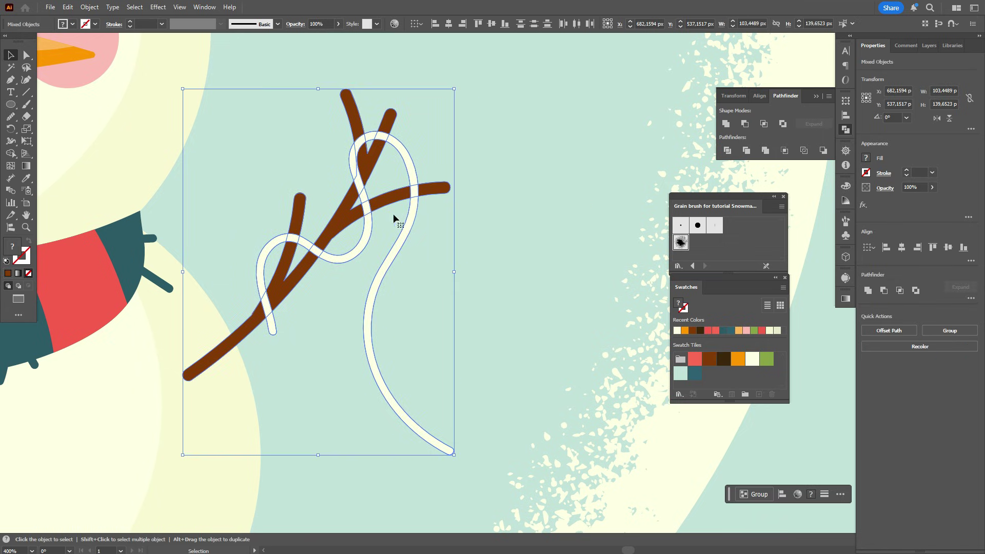
left_click(11, 153)
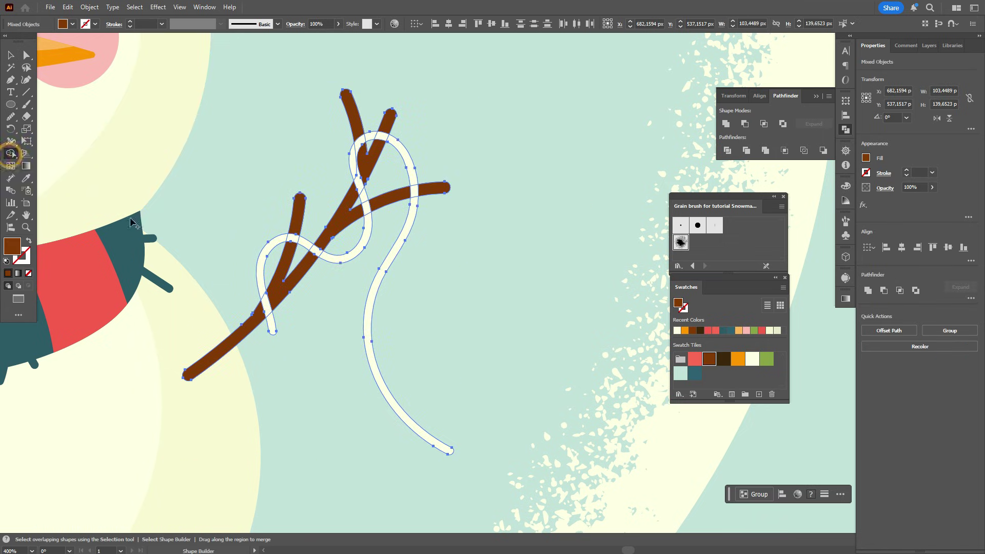
left_click(292, 239)
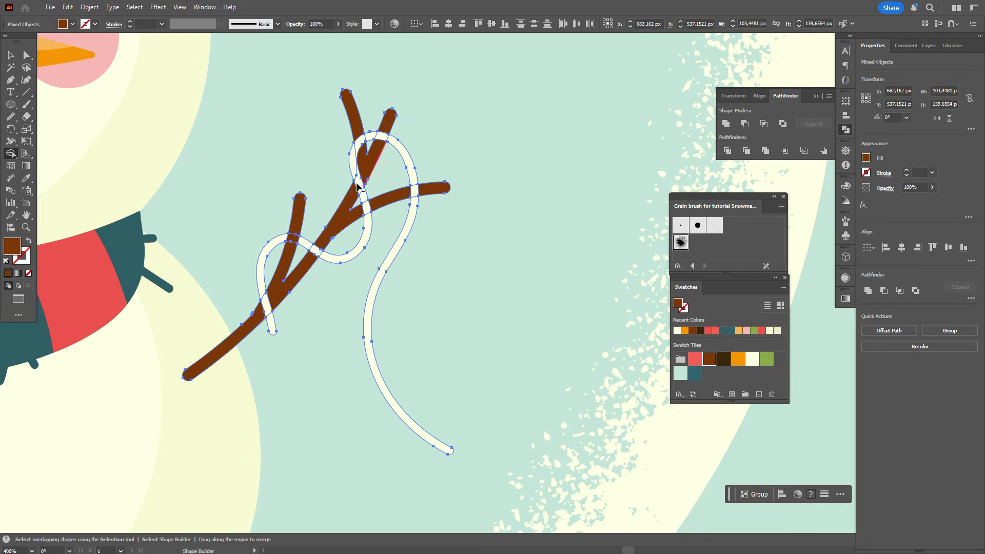
left_click_drag(357, 187, 362, 149)
left_click(9, 57)
left_click(550, 177)
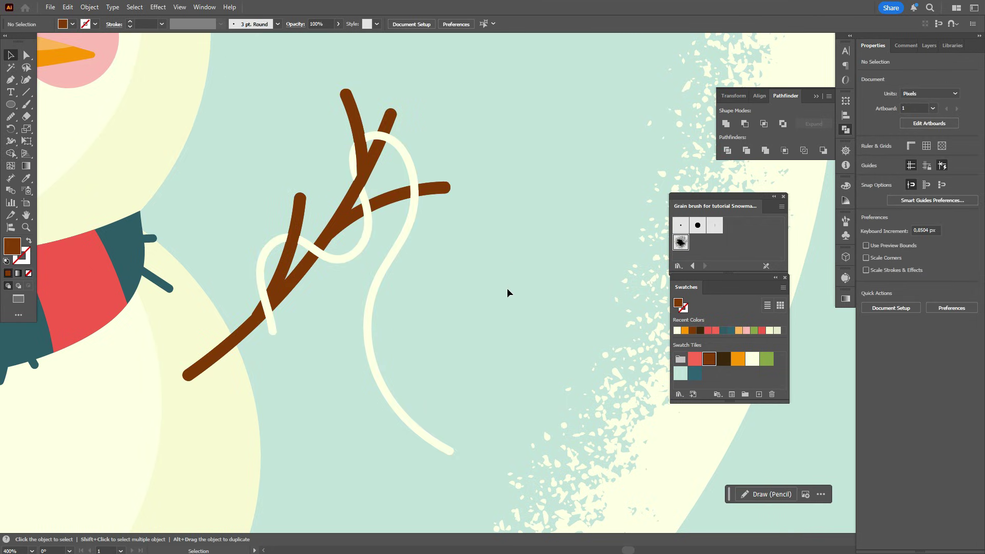
Draw small orange and red circular beads spaced along the cream string on the brown arm.
left_click(743, 359)
left_click(10, 104)
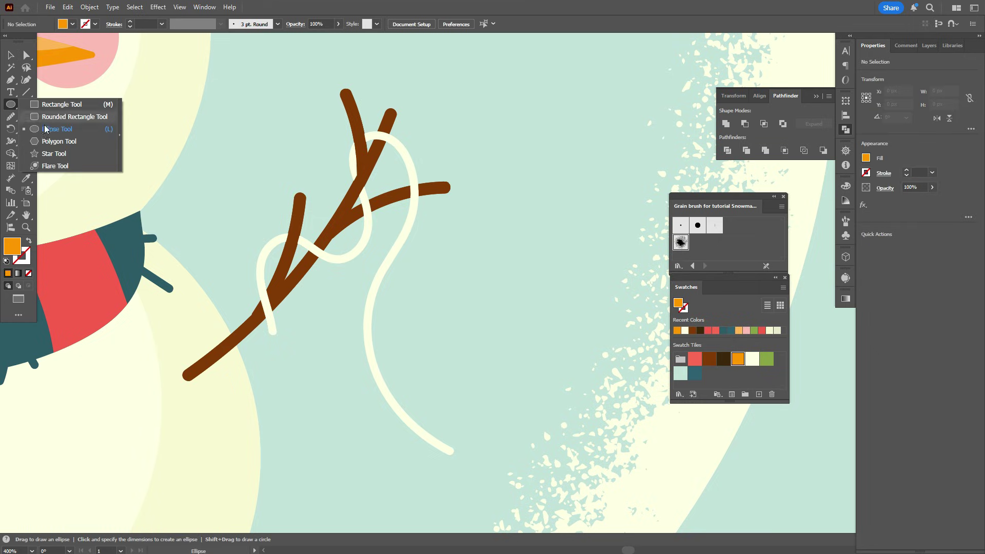
left_click(45, 129)
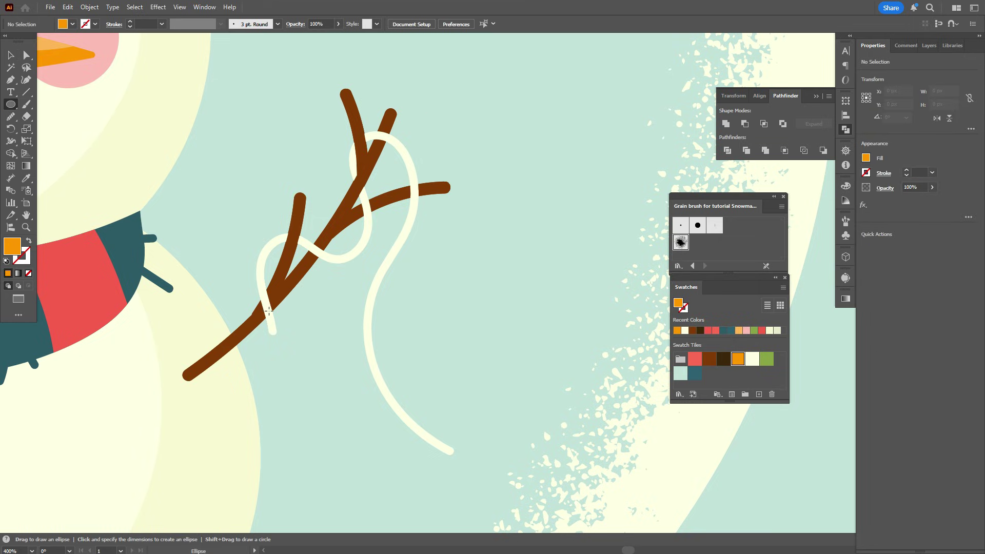
mouse_move(256, 290)
left_mouse_down()
mouse_move(271, 307)
mouse_move(273, 244)
mouse_move(322, 256)
mouse_move(366, 236)
mouse_move(395, 154)
mouse_move(407, 220)
mouse_move(375, 365)
left_mouse_up()
left_click(10, 55)
left_click_drag(375, 365, 398, 407)
left_click(364, 240)
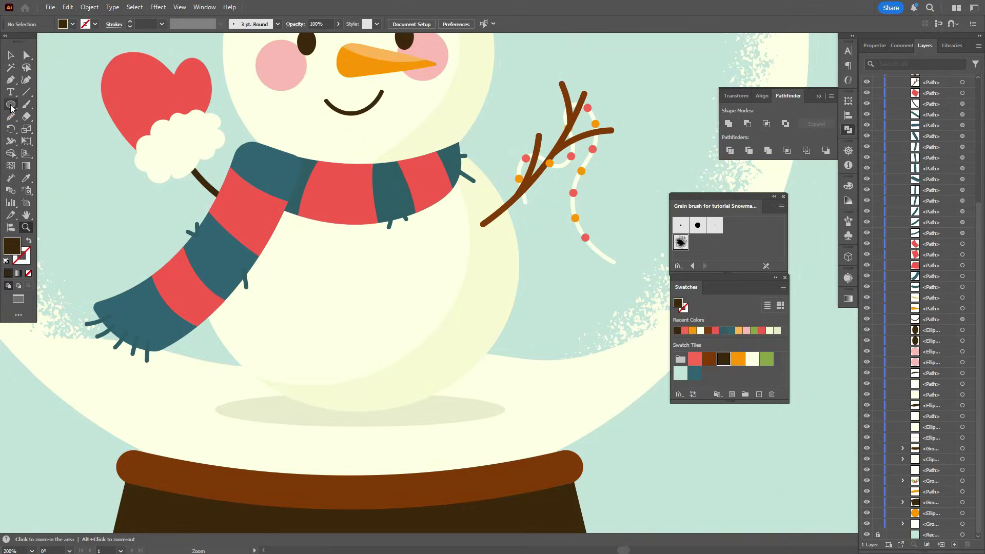
Draw three dark brown circular buttons down the snowman's body, growing in size, the upper two about 15 px and 25 px wide.
left_click(10, 106)
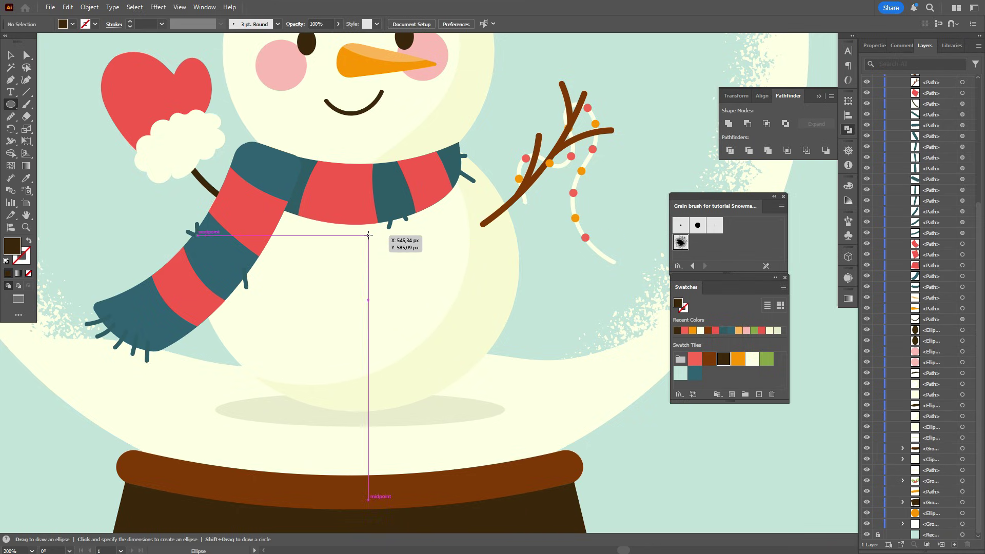
left_click_drag(370, 236, 408, 302)
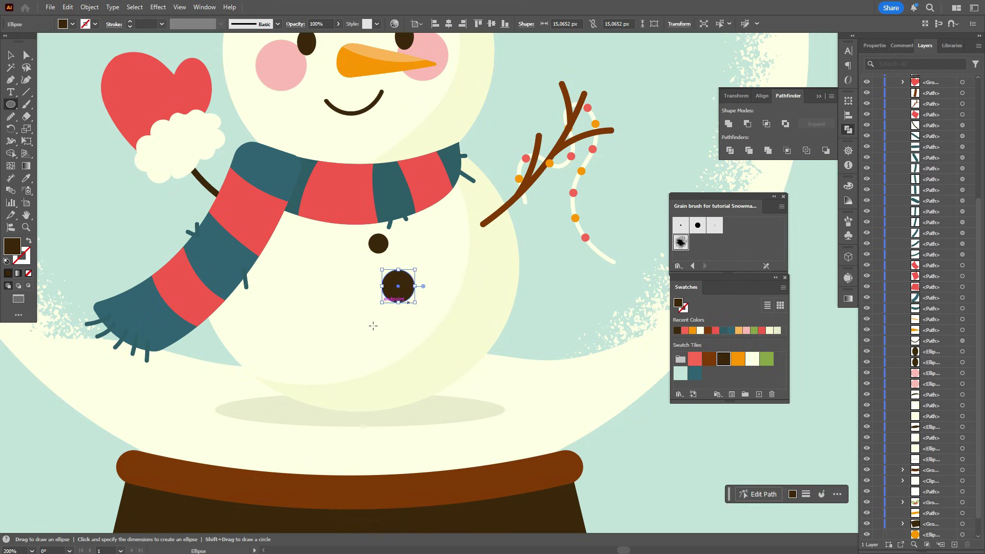
left_click_drag(358, 325, 386, 346)
key("v")
left_click(406, 283)
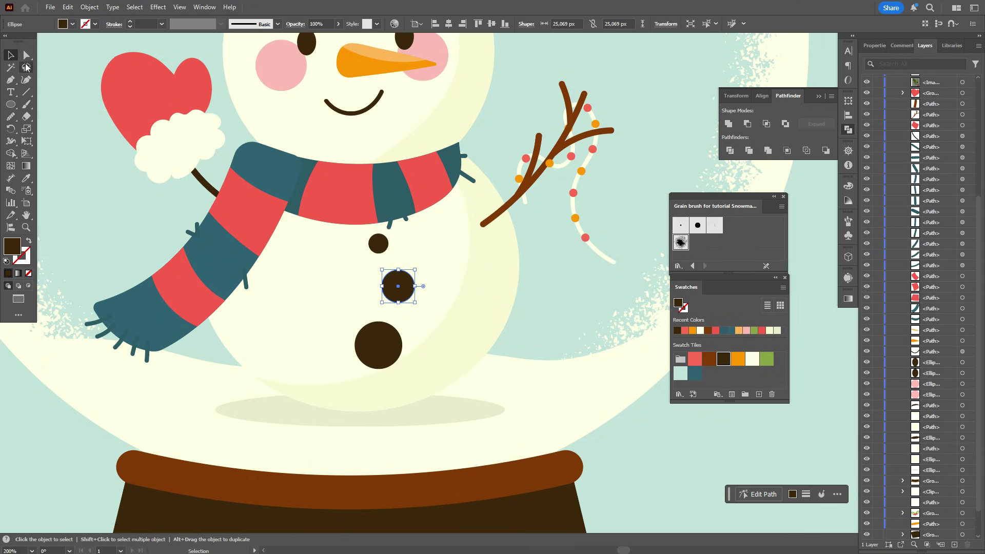
Reshape the three dark buttons by moving their anchor points so each outline looks irregular, like a lump of coal.
left_click(26, 55)
left_click(370, 233)
left_click(378, 230)
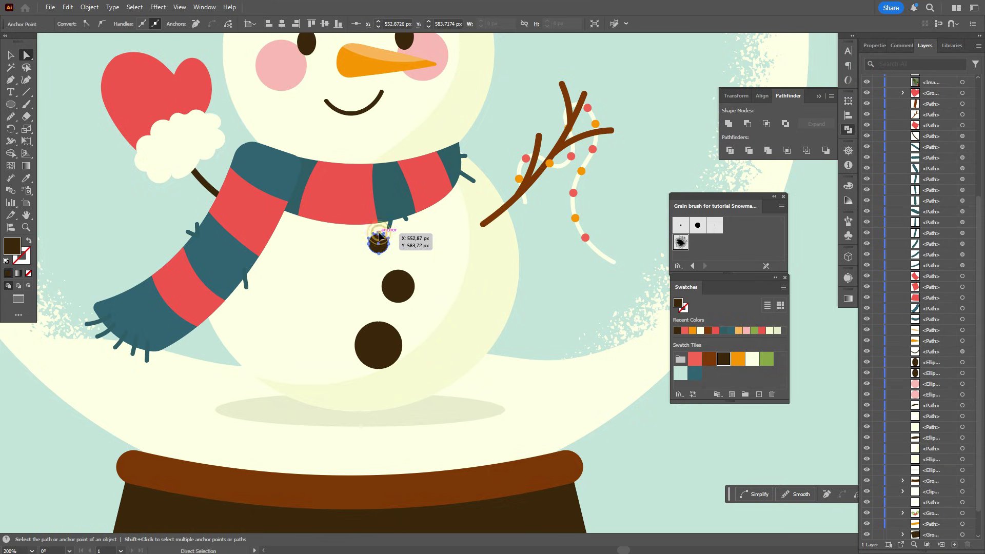
left_click_drag(378, 235, 377, 320)
left_click(405, 278)
left_click(377, 323)
left_click_drag(377, 369, 374, 367)
key("v")
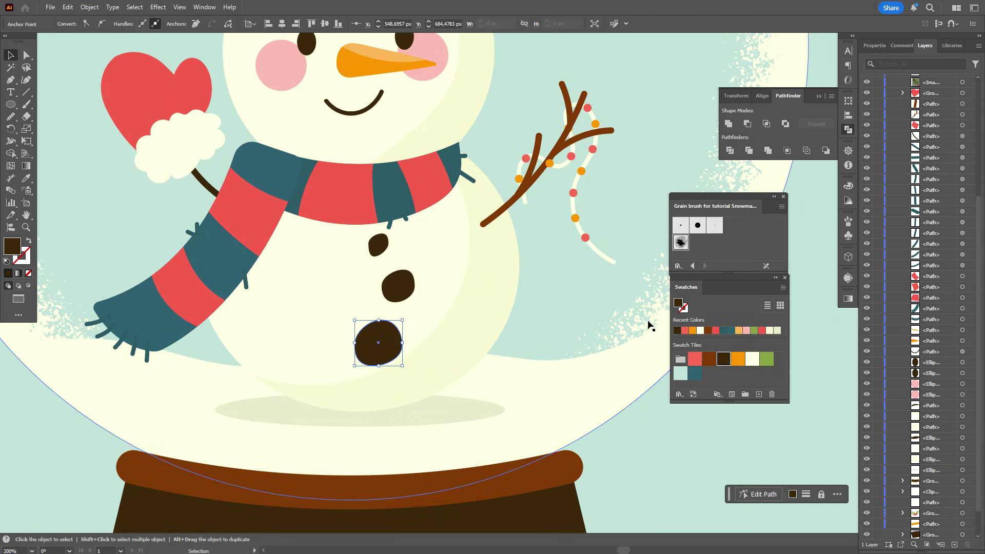
left_click(769, 428)
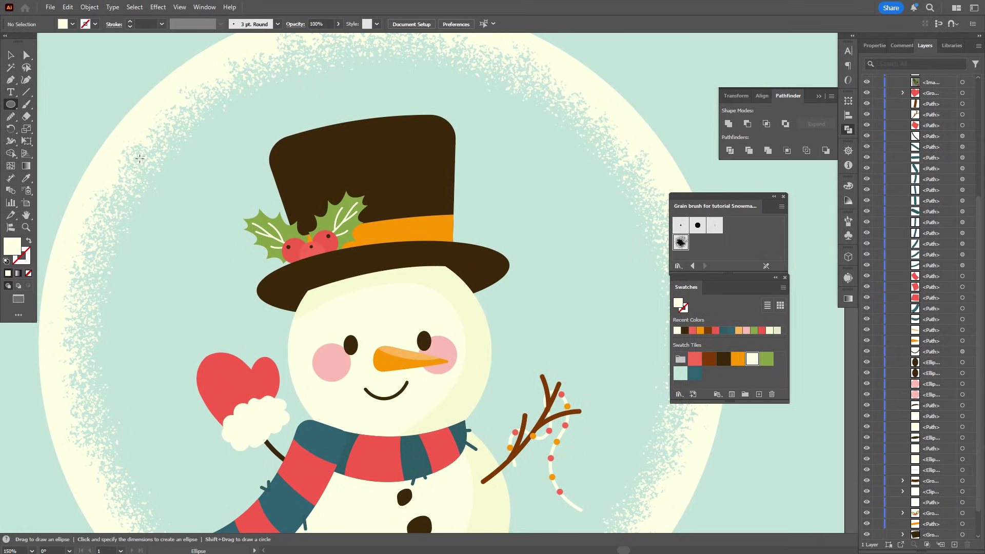
Scatter small cream circles of varied size as snow in the empty space around the snowman inside the globe.
left_click_drag(180, 174, 186, 180)
left_click_drag(286, 99, 292, 106)
left_click_drag(181, 253, 187, 259)
left_click_drag(511, 147, 518, 153)
left_click_drag(476, 215, 481, 220)
left_click_drag(509, 334, 514, 338)
Add small cream snow dots on the hat's crown and brim, with the one at the brim's outer end about 8 px wide.
scroll(620, 252, "down", 3)
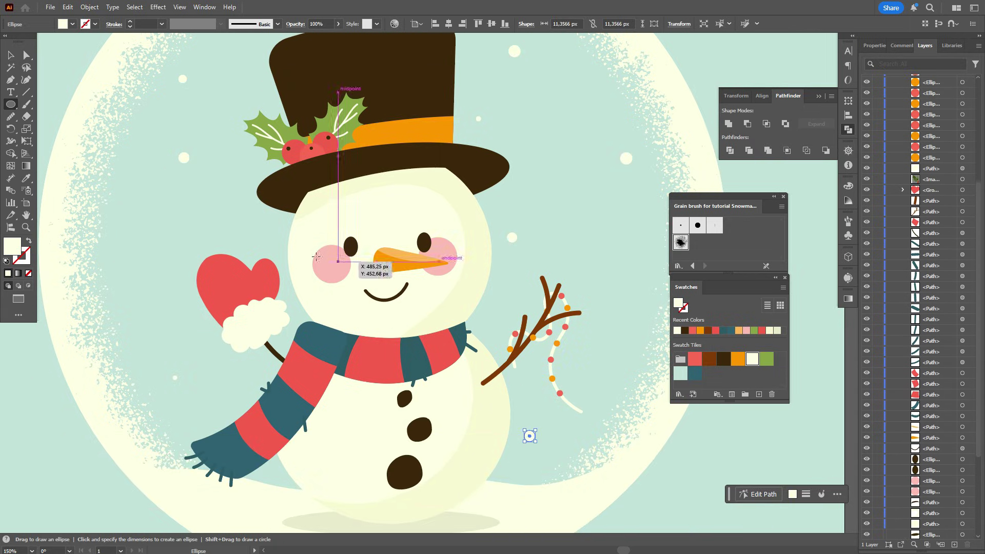
scroll(136, 238, "up", 3)
scroll(424, 84, "down", 3)
left_click_drag(413, 60, 420, 65)
left_click_drag(305, 198, 308, 202)
left_click_drag(483, 187, 486, 190)
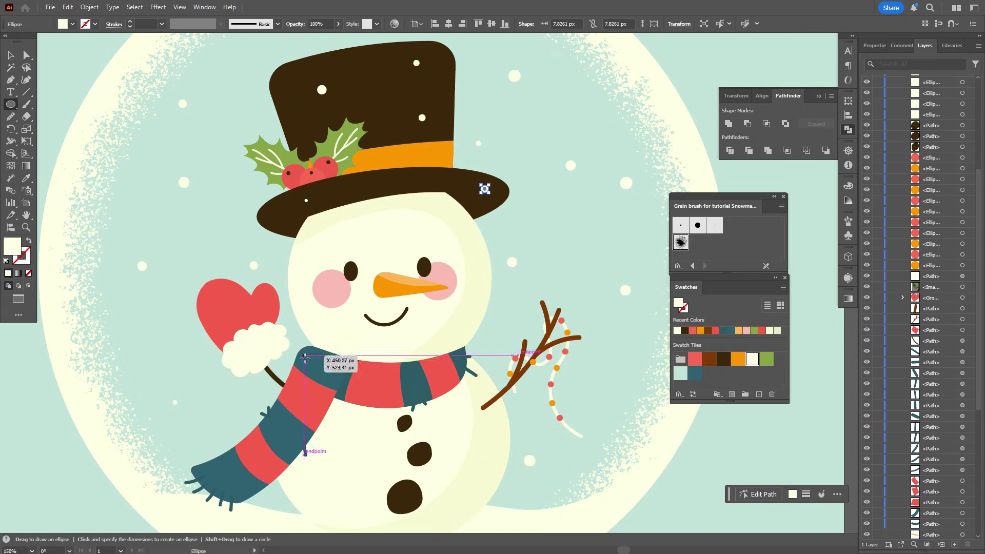
Add tiny cream snow dots across the striped scarf's neck wrap and hanging end.
left_click_drag(309, 360, 312, 363)
left_click_drag(360, 373, 363, 375)
left_click_drag(440, 365, 442, 367)
left_click_drag(378, 389, 380, 393)
left_click_drag(353, 393, 356, 396)
scroll(577, 395, "down", 2)
scroll(577, 394, "up", 2)
Set the fill to the darker cream #ddddba and draw tiny circular speckles about 4 px wide near the edges of the snowman.
key("v")
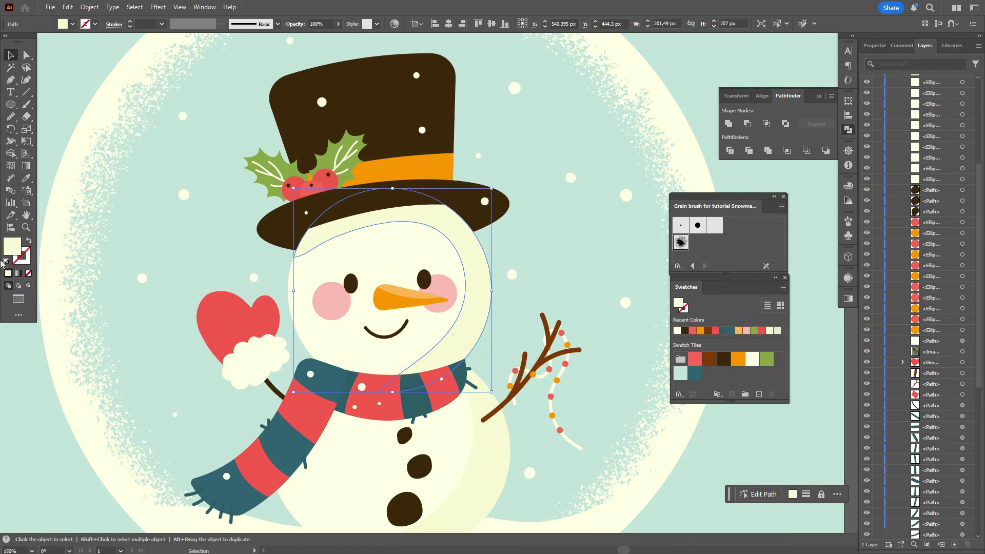
key("ctrl+shift+a")
double_click(12, 247)
left_click_drag(689, 295, 691, 301)
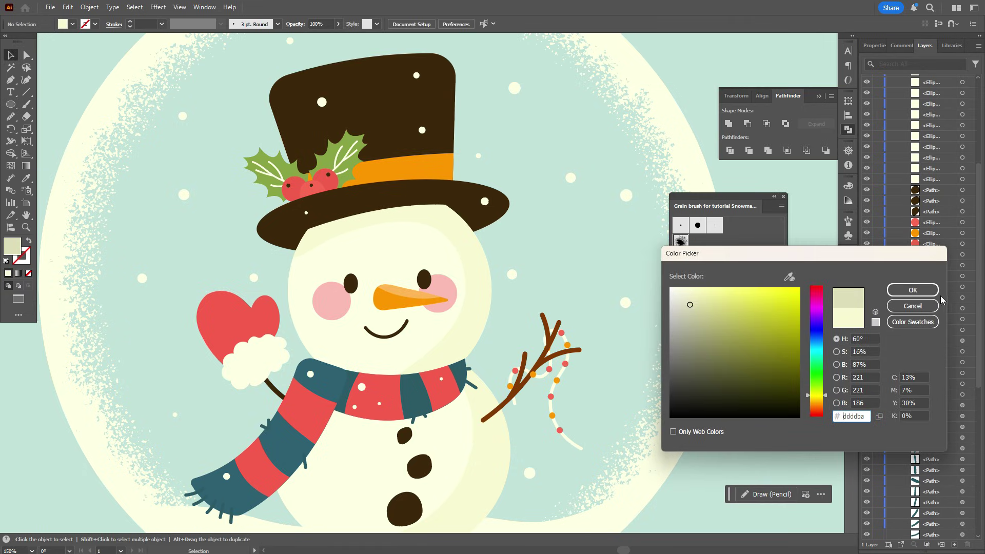
left_click(912, 290)
left_click(10, 104)
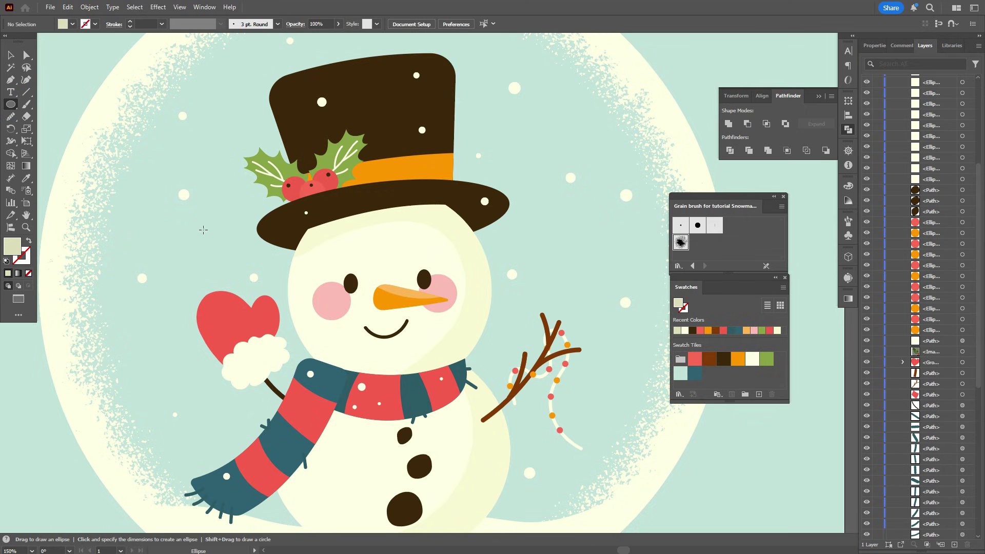
mouse_move(304, 256)
left_mouse_down()
mouse_move(298, 271)
mouse_move(308, 271)
left_mouse_up()
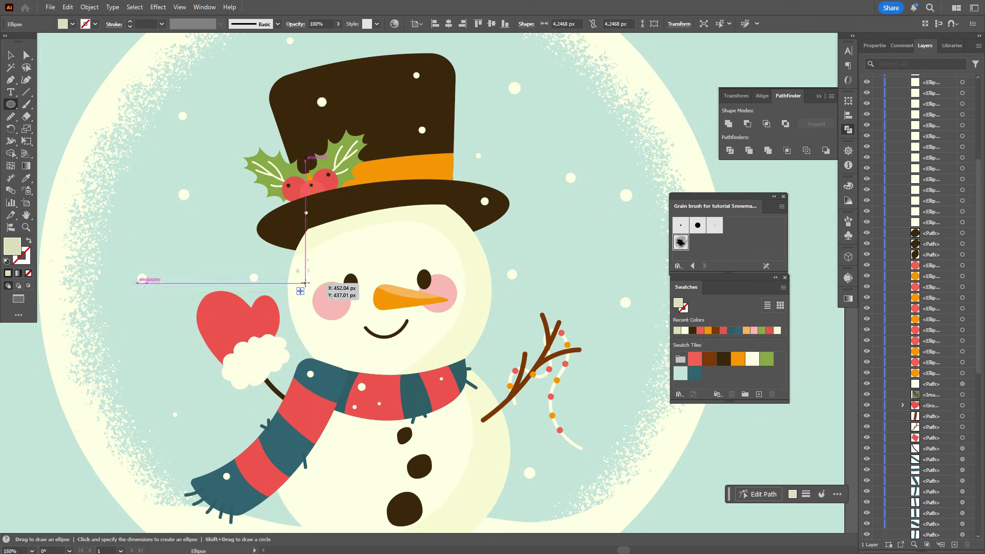
key("ctrl+minus")
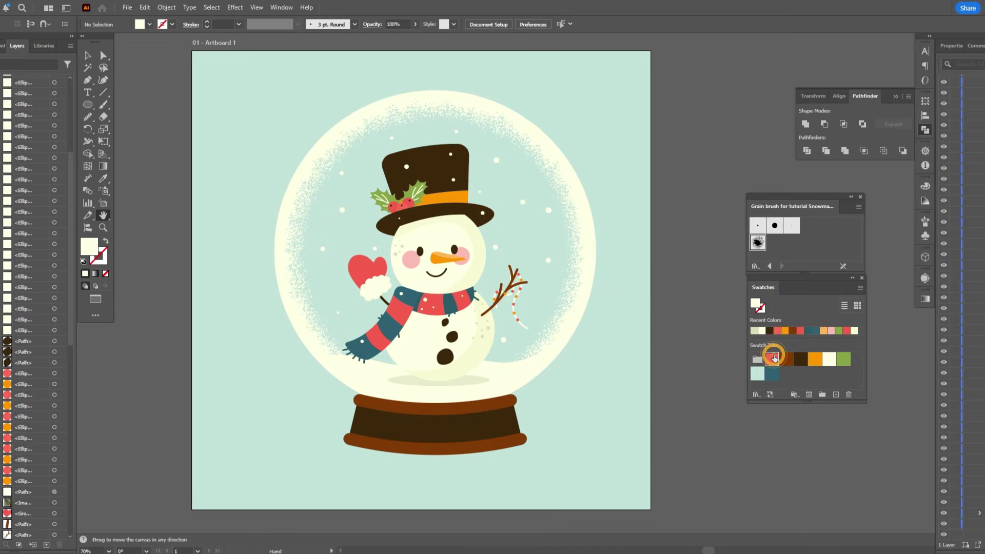
Paint thin red 1 pt strands curving across the dark band of the globe's base from edge to edge.
left_click(773, 357)
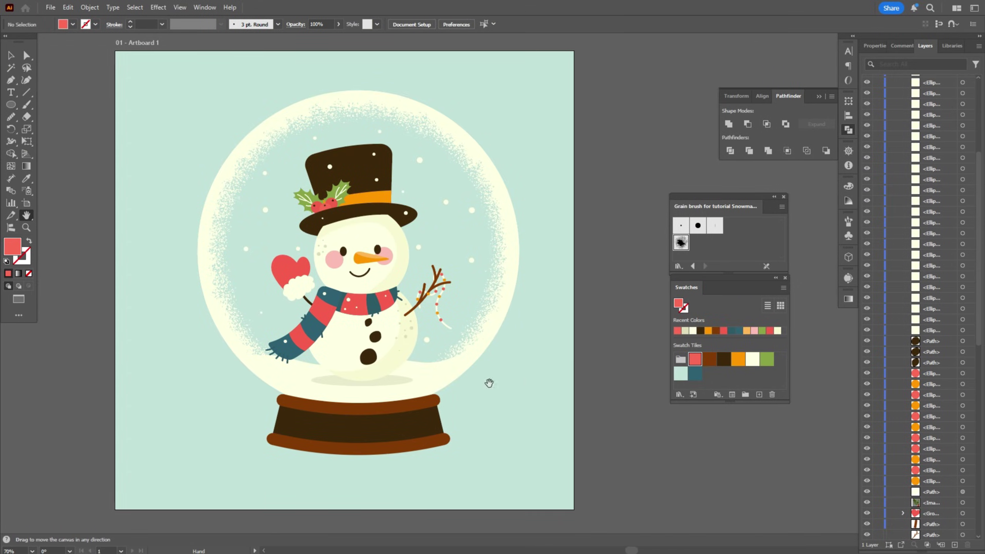
left_click(26, 104)
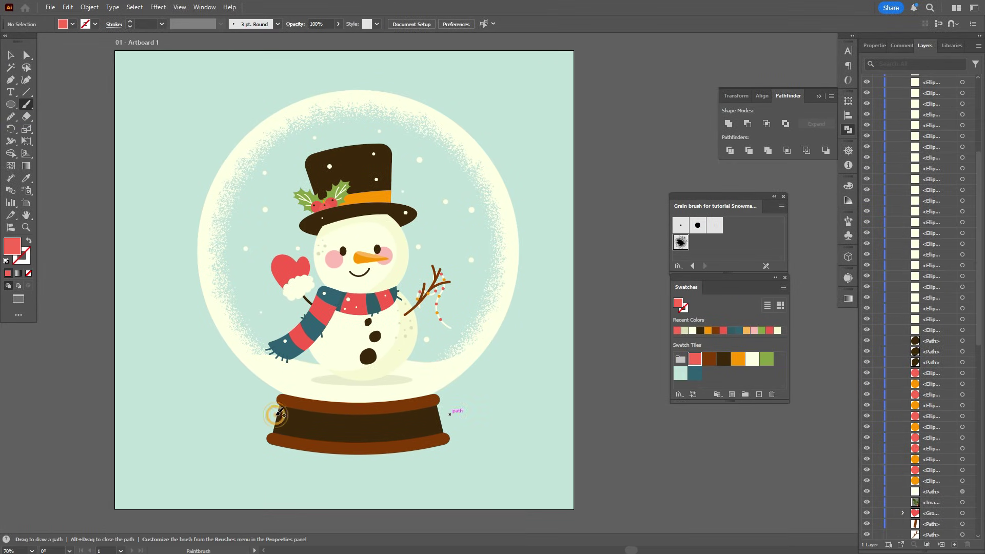
left_click_drag(278, 414, 353, 426)
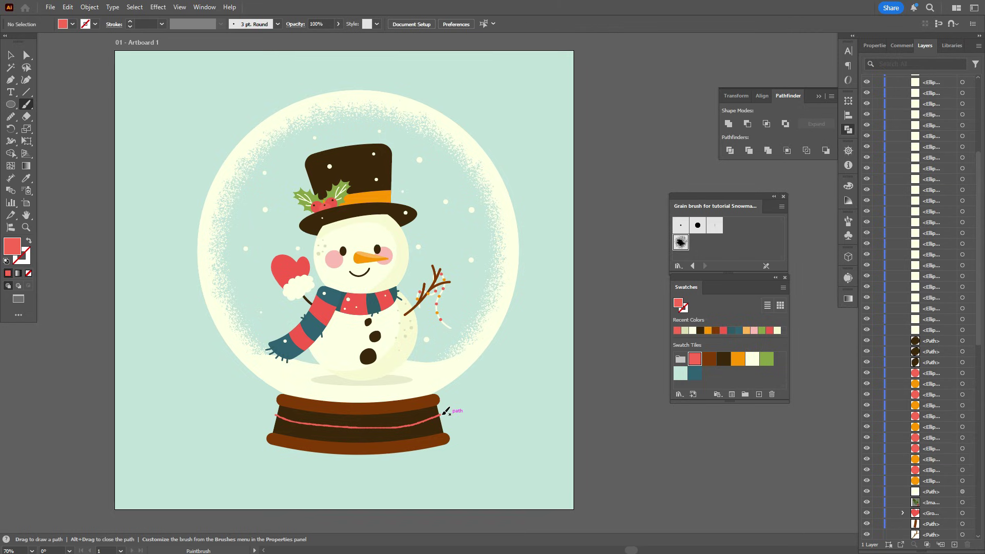
left_click_drag(443, 412, 344, 430)
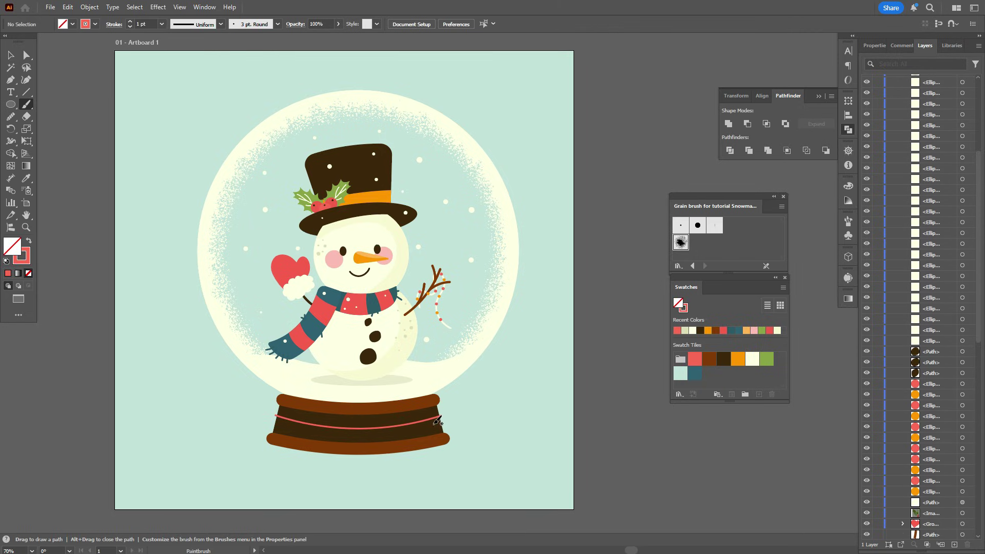
left_click_drag(441, 411, 368, 426)
left_click_drag(277, 423, 442, 436)
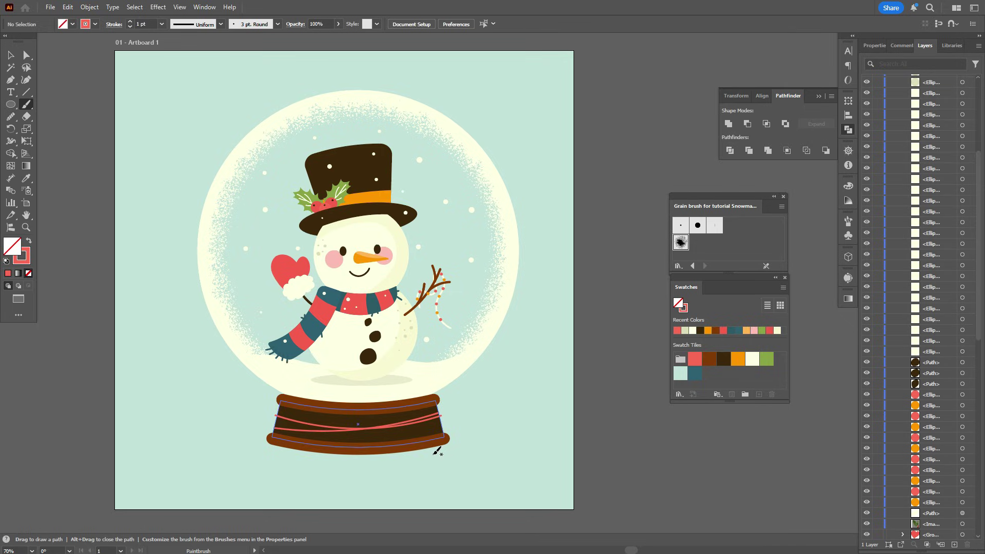
key("ctrl+shift+a")
Paint two red bow loops rising from the point where the strands meet at the middle of the base.
left_click(26, 227)
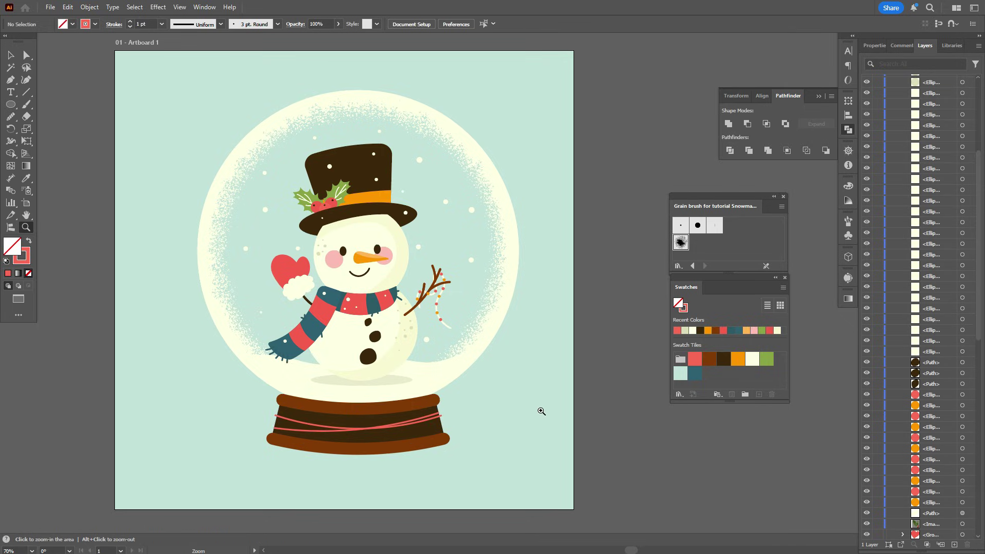
left_click(538, 408)
left_click(345, 324)
left_click(361, 296)
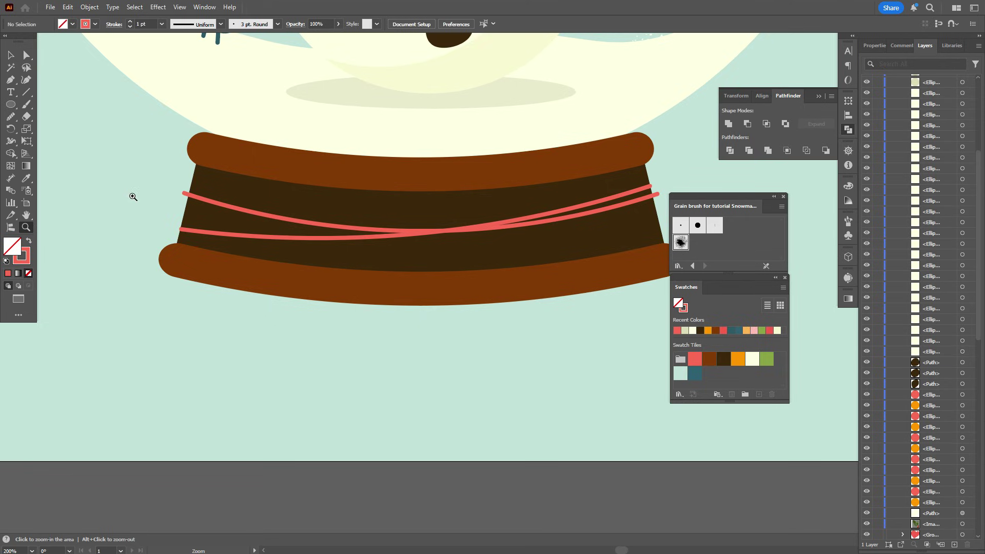
left_click(25, 105)
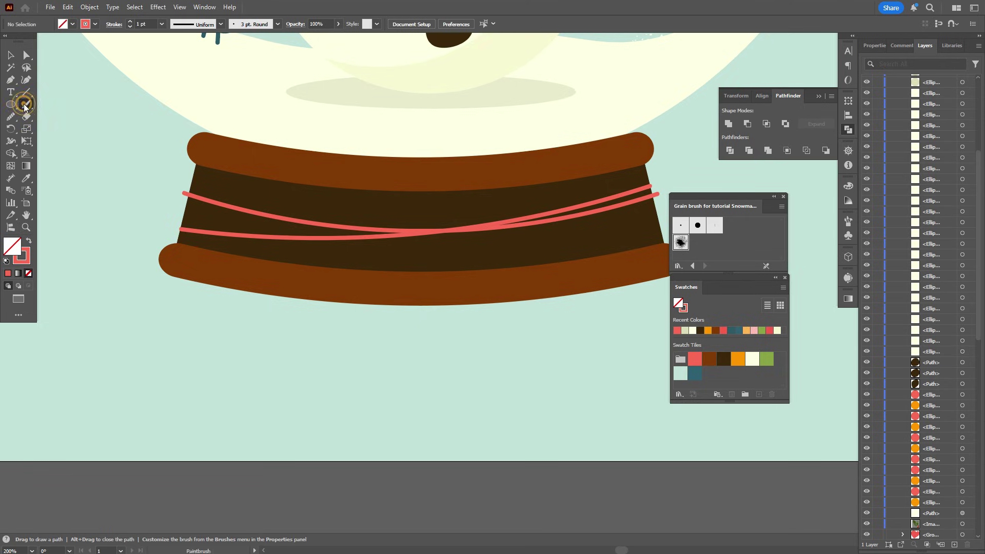
left_click_drag(440, 229, 378, 193)
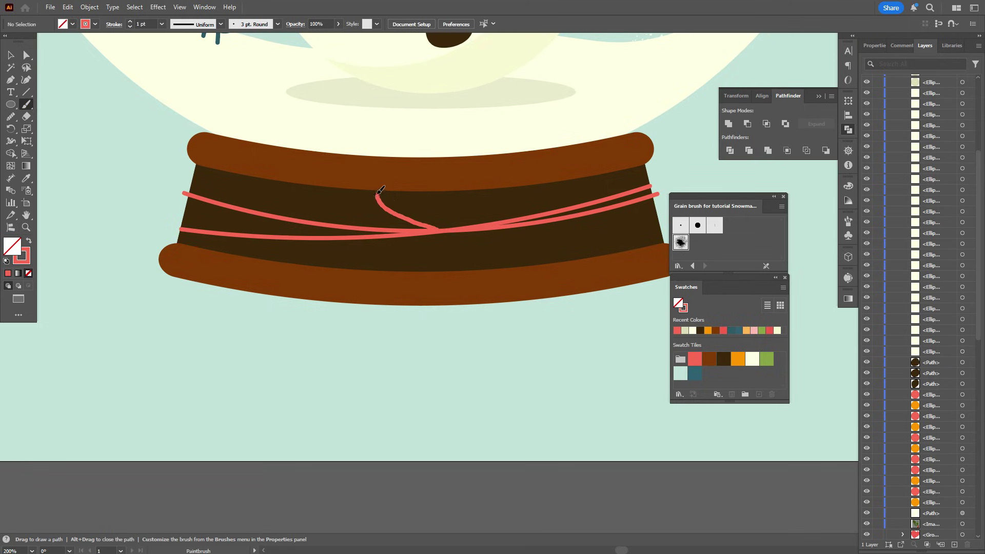
mouse_move(444, 229)
left_mouse_down()
mouse_move(457, 196)
mouse_move(480, 180)
left_mouse_up()
Paint two long curved red bow tails hanging from the knot past the base's lower edge, one to each side.
mouse_move(445, 229)
left_mouse_down()
mouse_move(463, 280)
mouse_move(519, 349)
mouse_move(583, 378)
mouse_move(619, 357)
left_mouse_up()
key("ctrl+z")
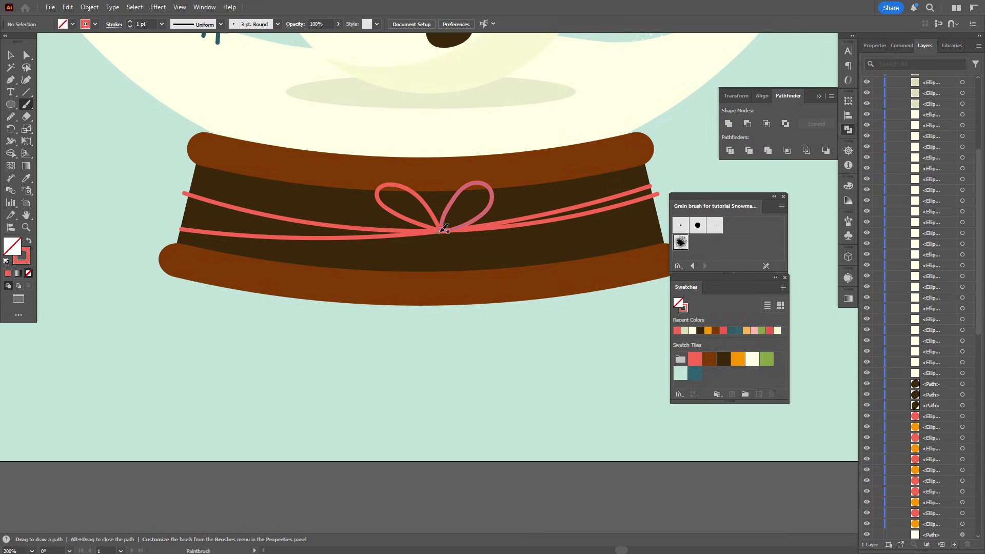
mouse_move(444, 231)
left_mouse_down()
mouse_move(516, 323)
mouse_move(586, 342)
mouse_move(617, 329)
left_mouse_up()
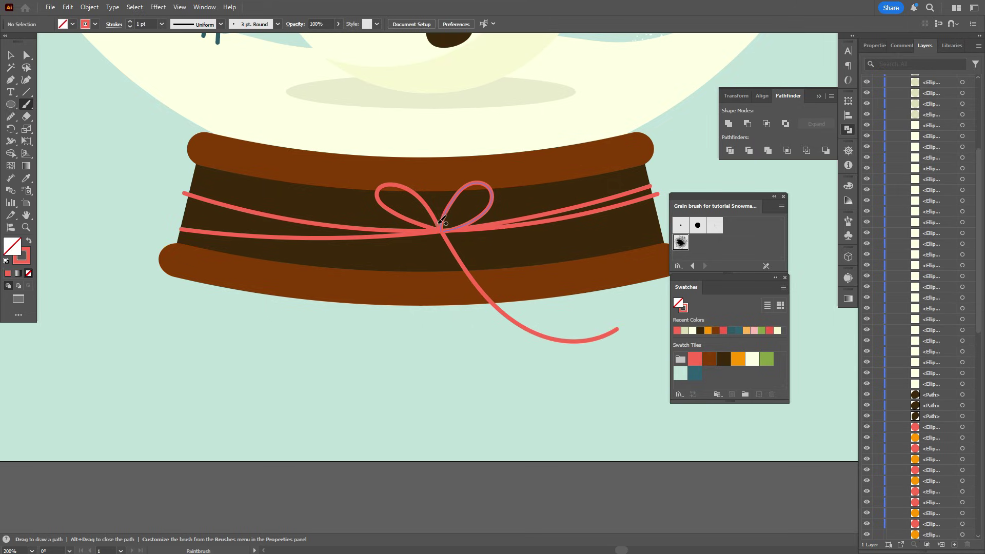
mouse_move(444, 228)
left_mouse_down()
mouse_move(412, 292)
mouse_move(357, 338)
mouse_move(282, 342)
left_mouse_up()
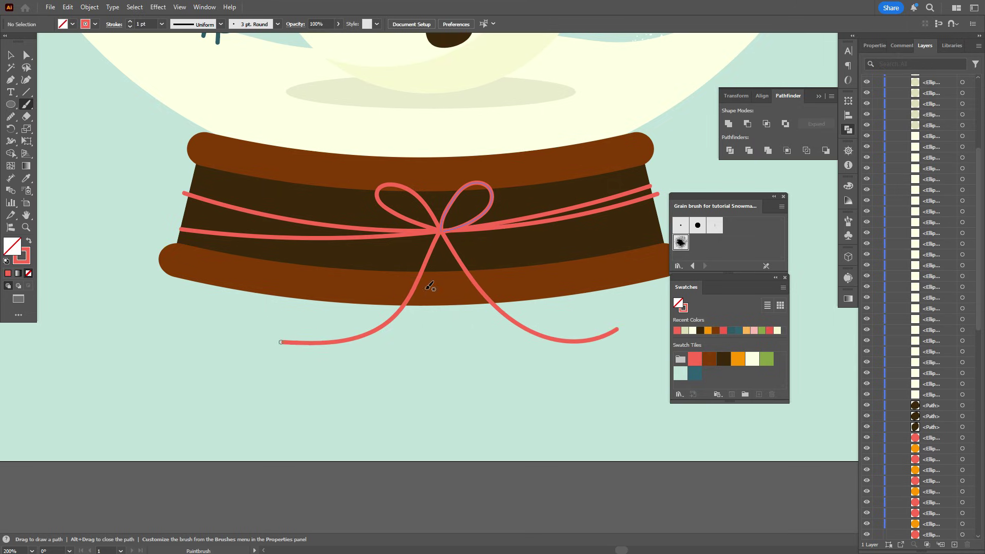
scroll(449, 280, "up", 2)
scroll(453, 272, "up", 2)
scroll(453, 272, "down", 2)
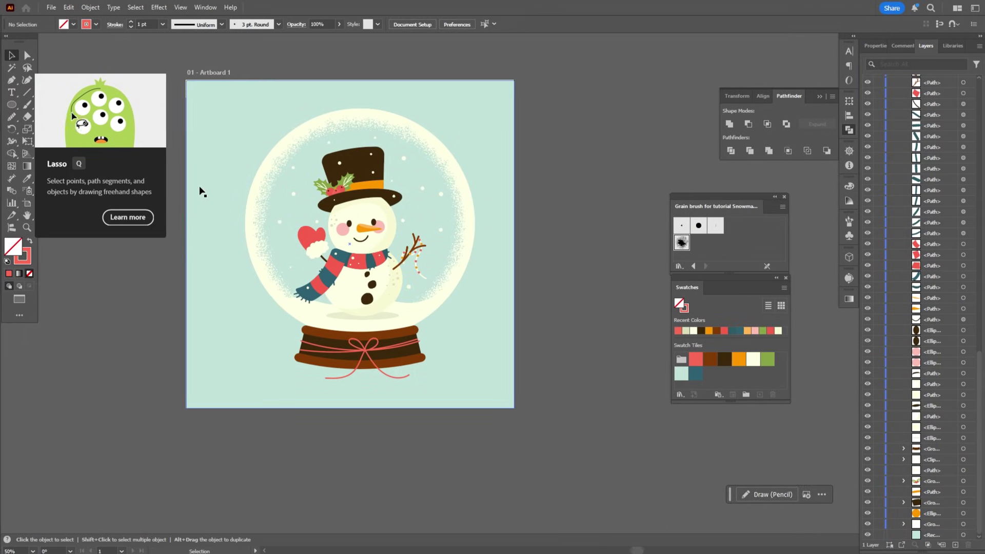
Draw an ellipse about 499 by 77 px in the background's mint colour under the base and send it behind the artwork.
left_click(10, 105)
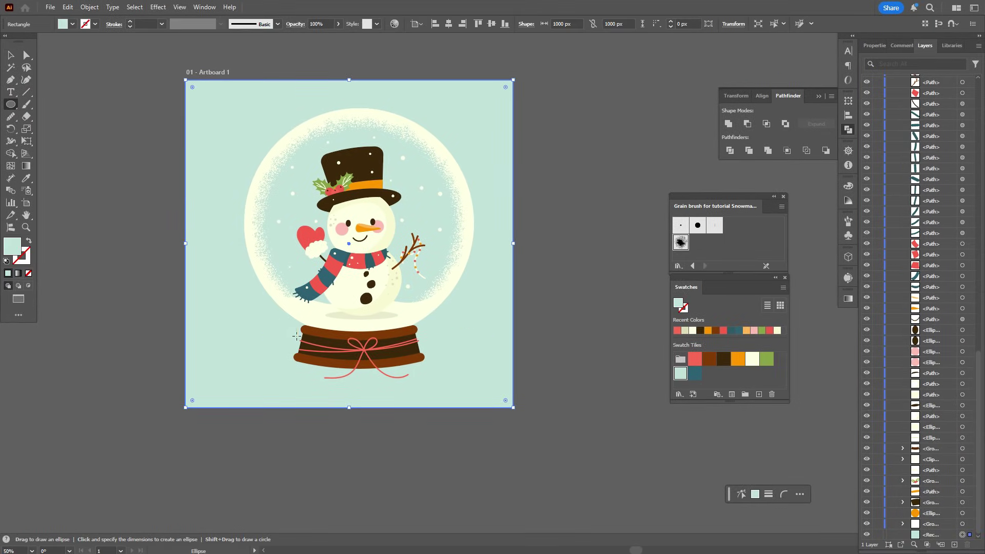
left_click_drag(286, 358, 450, 382)
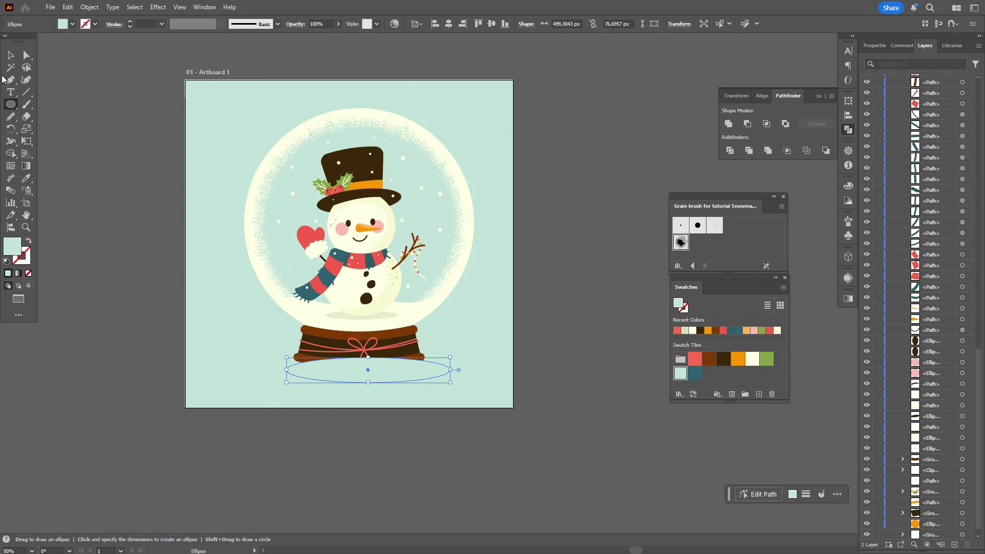
left_click(7, 56)
left_click(231, 109)
right_click(231, 110)
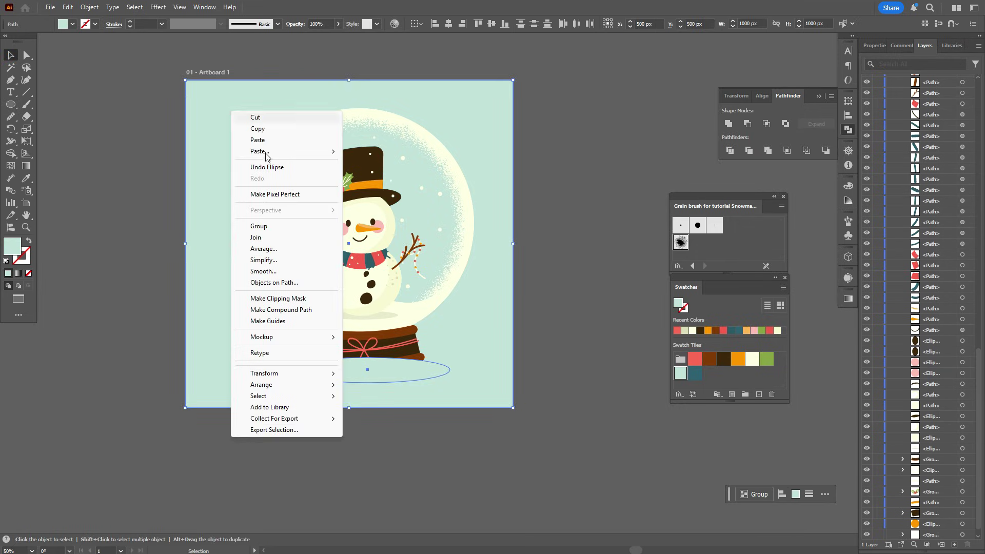
mouse_move(308, 385)
left_click(367, 480)
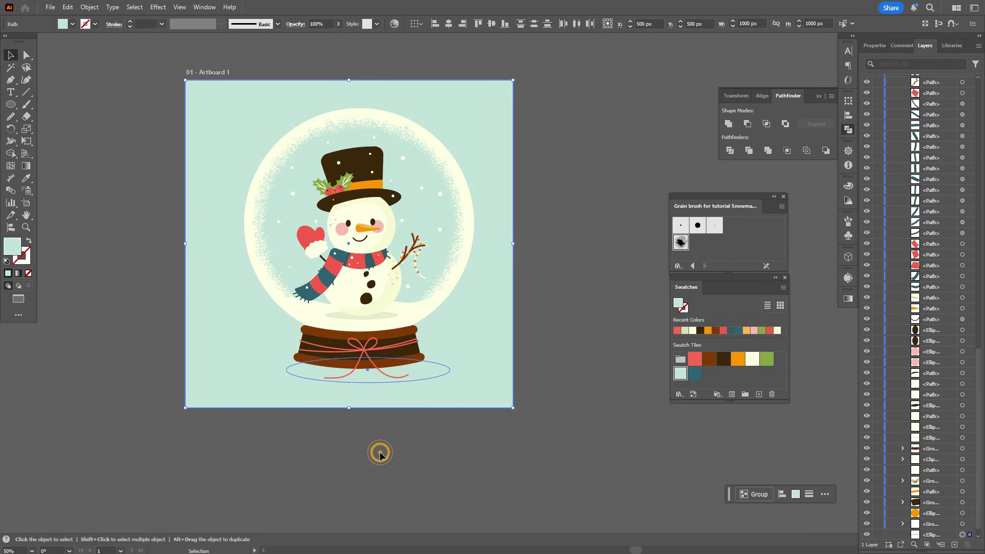
left_click(378, 451)
Set the mint ellipse's blending mode to Multiply at 100% opacity to form the globe's ground shadow.
left_click(430, 380)
left_click(874, 46)
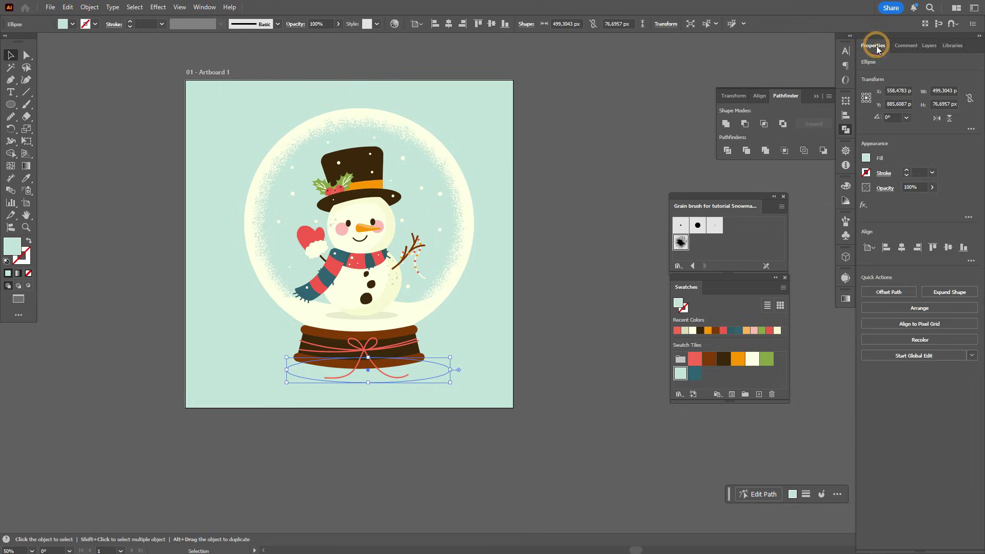
left_click(885, 188)
left_click(804, 206)
left_click(800, 243)
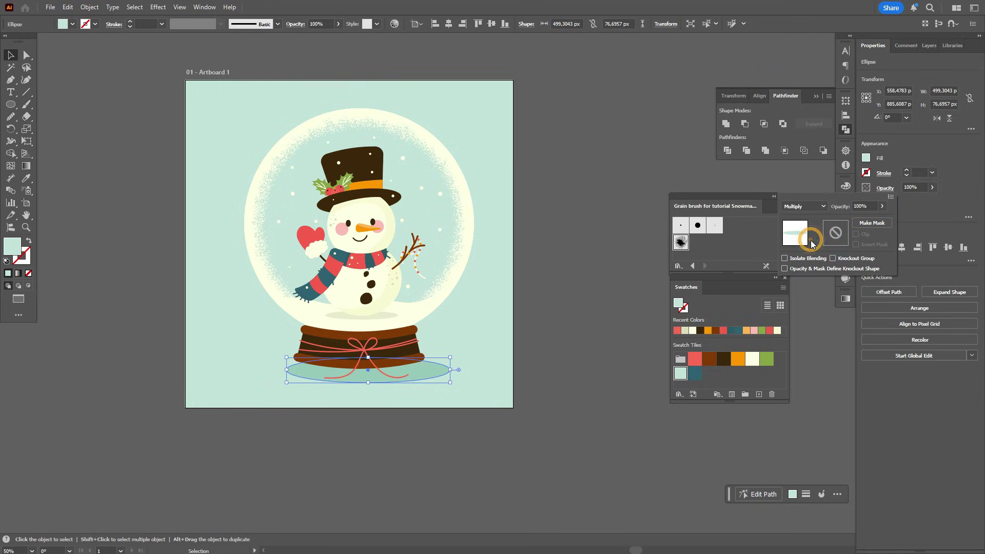
Move the ground shadow ellipse so it sits centred beneath the snow globe's base.
left_click(616, 254)
left_click_drag(446, 369, 425, 362)
left_click(605, 328)
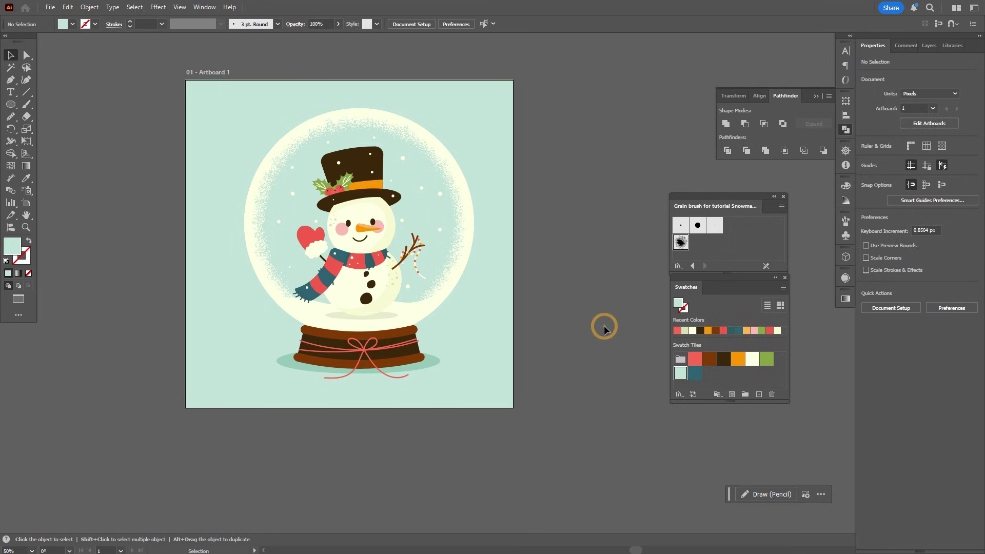
scroll(605, 330, "up", 1)
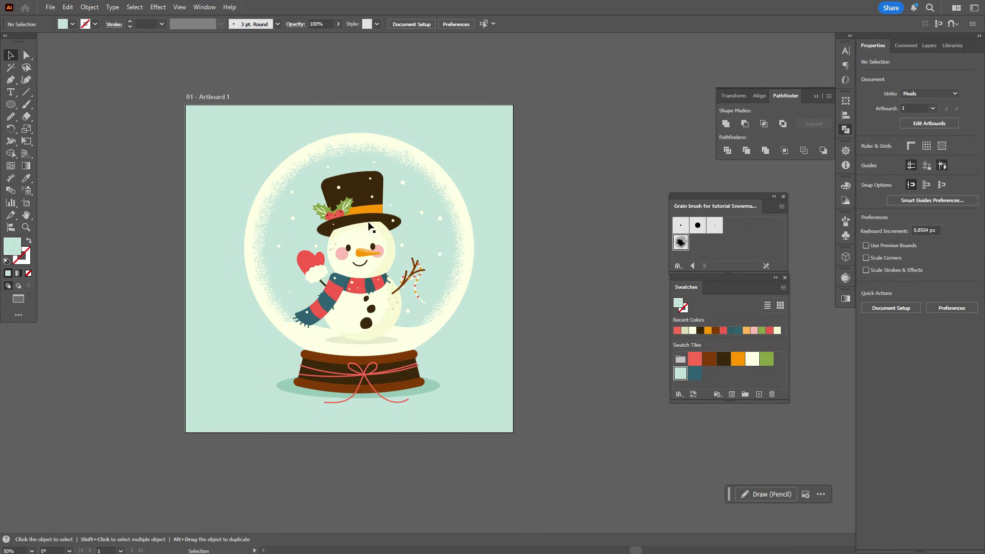
Draw a circle about 663 px across and centre it inside the globe's cream outline.
left_click(7, 106)
left_click_drag(244, 139, 462, 357)
key("v")
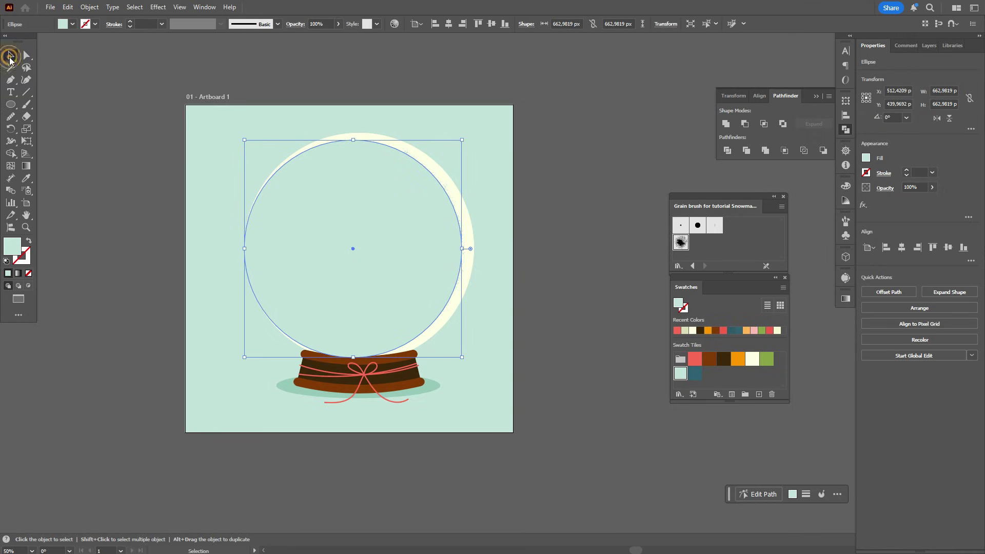
left_click_drag(333, 242, 337, 241)
Send the new circle together with the background square to the back of the artwork.
left_click(498, 181)
right_click(497, 181)
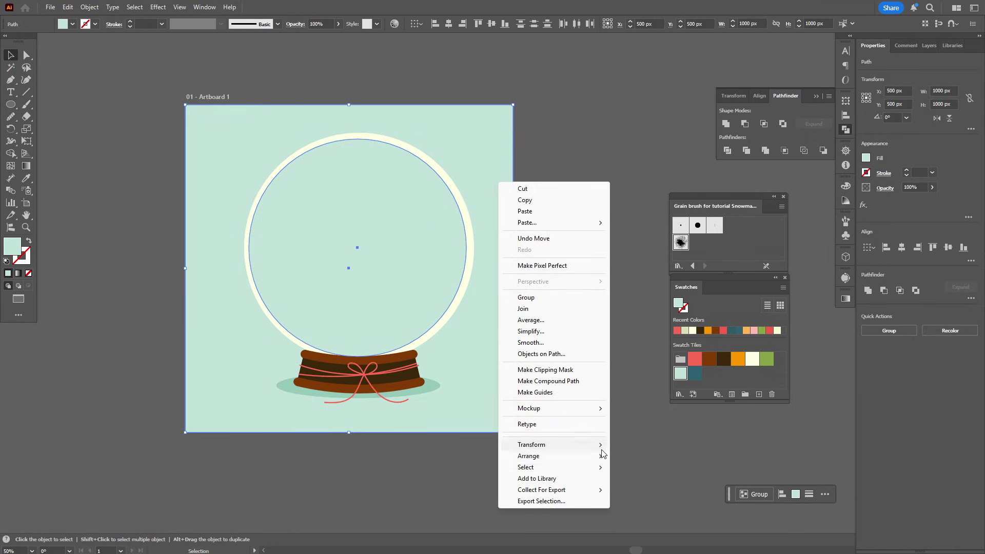
mouse_move(599, 456)
left_click(644, 490)
Fill the circle inside the globe with the cream swatch and set its opacity to 15%.
left_click(428, 233)
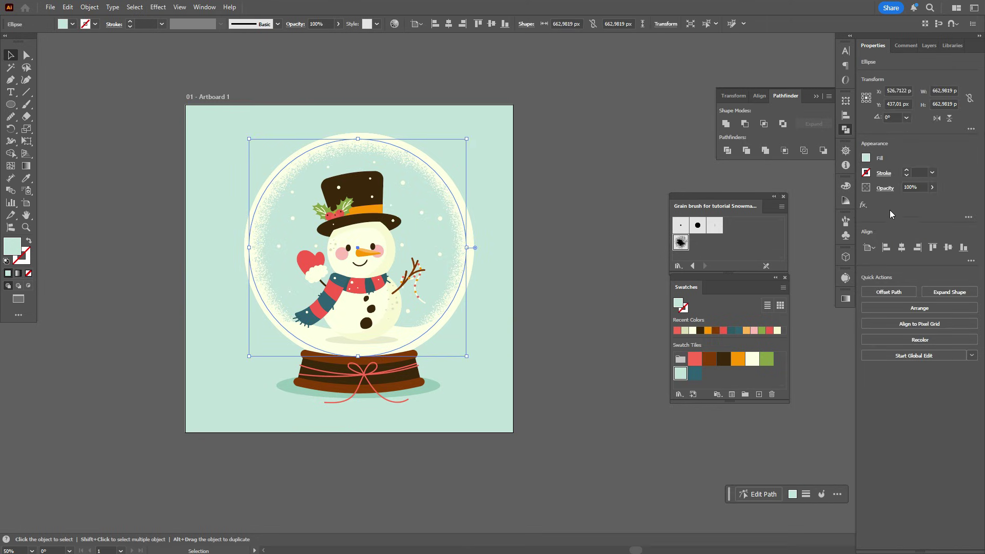
left_click(752, 358)
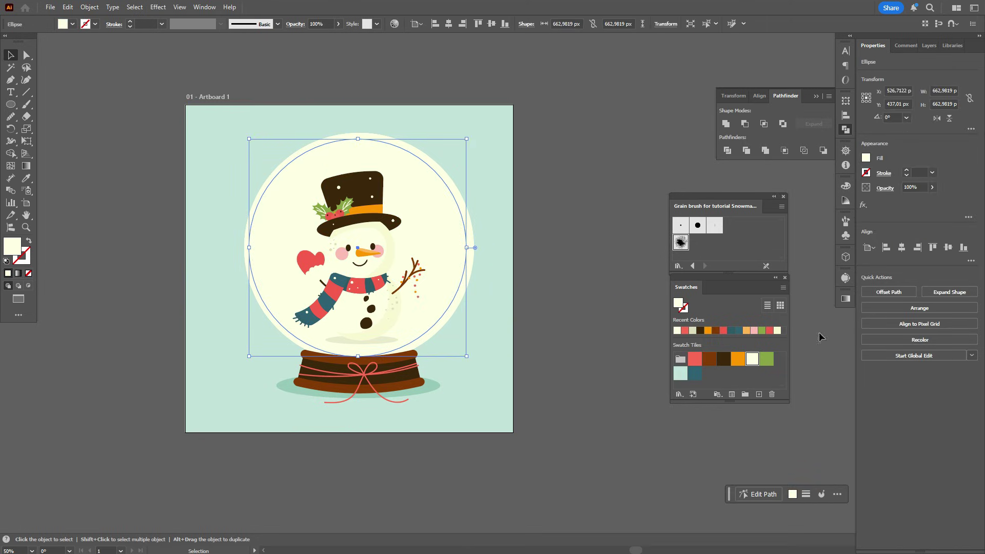
left_click(906, 186)
type("15")
left_click(533, 129)
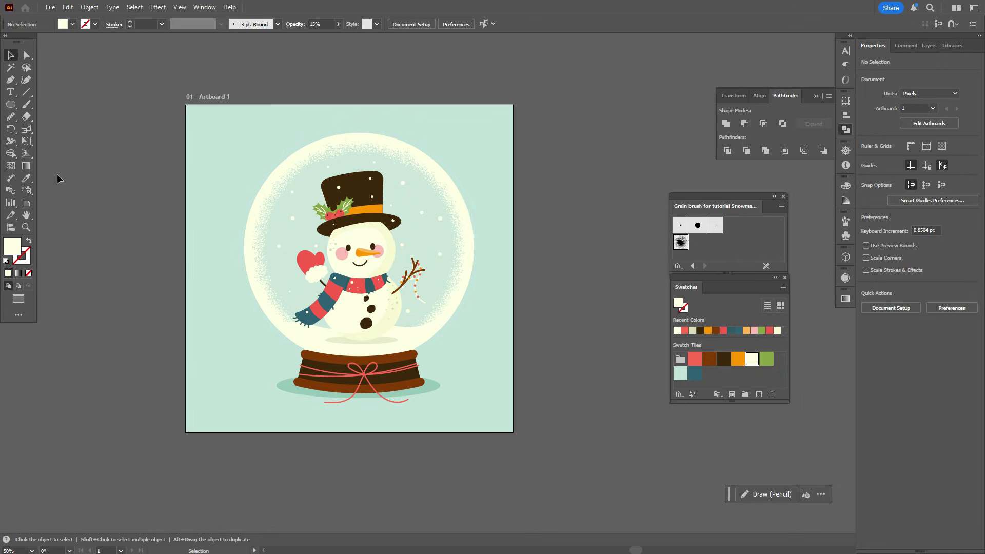
Paint a long curved cream highlight and a short one below it inside the globe's upper left edge with the Touch Calligraphic brush.
left_click(26, 106)
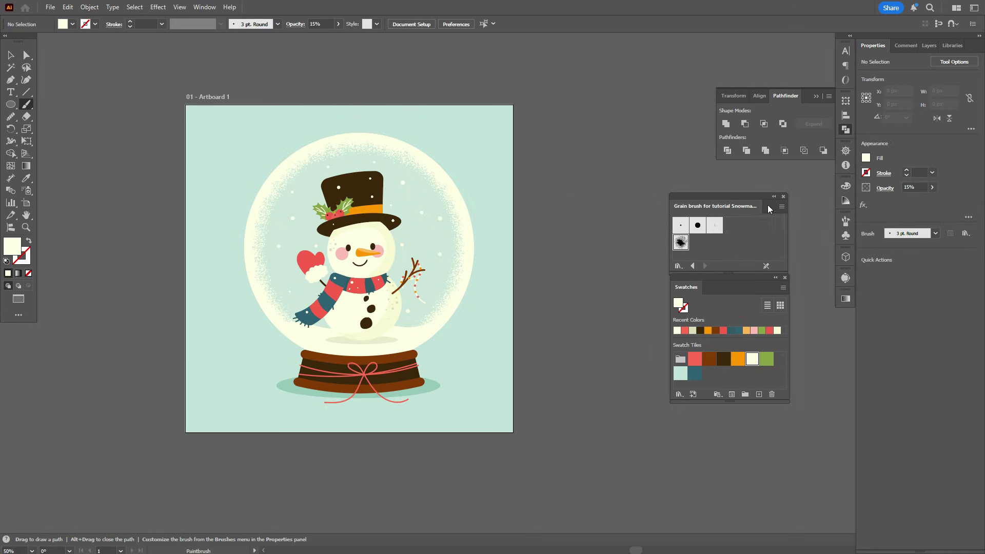
left_click(847, 224)
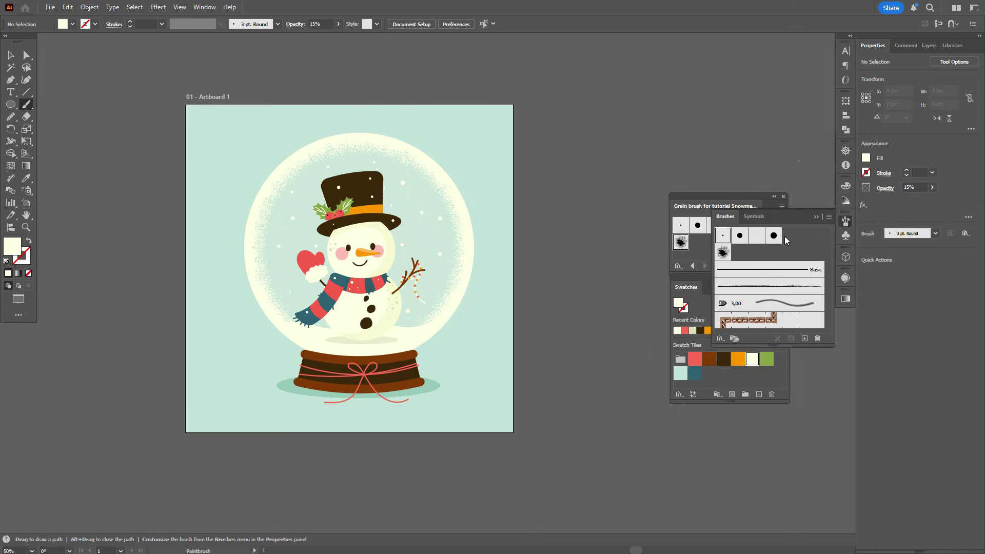
left_click(773, 235)
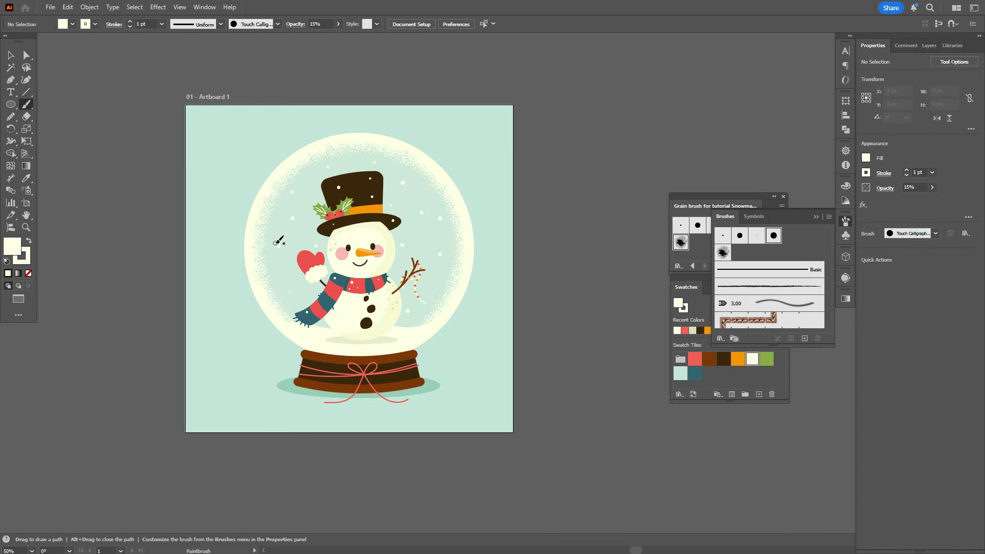
mouse_move(276, 228)
left_mouse_down()
mouse_move(306, 177)
mouse_move(342, 159)
left_mouse_up()
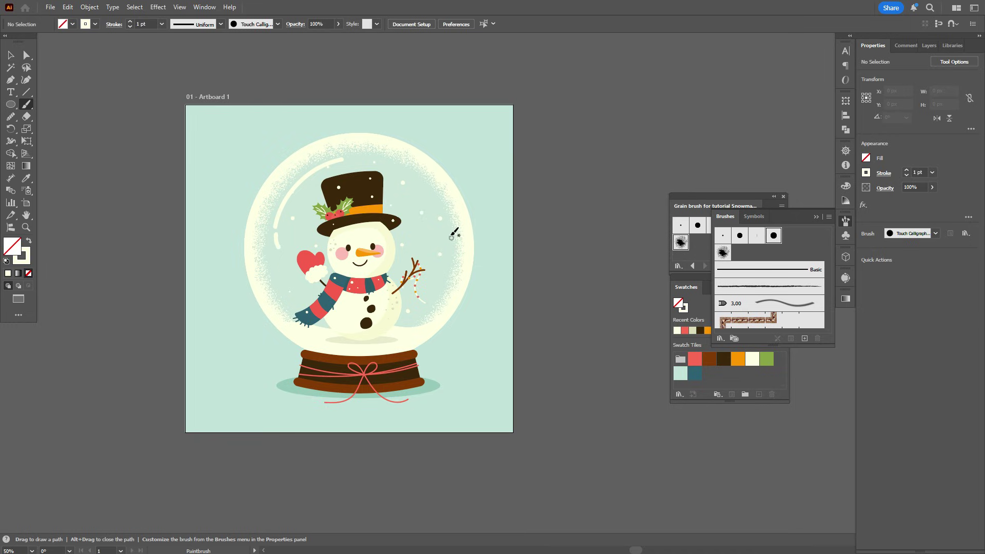
Paint a long curved cream highlight along the inside of the globe's right edge.
left_click_drag(438, 200, 446, 249)
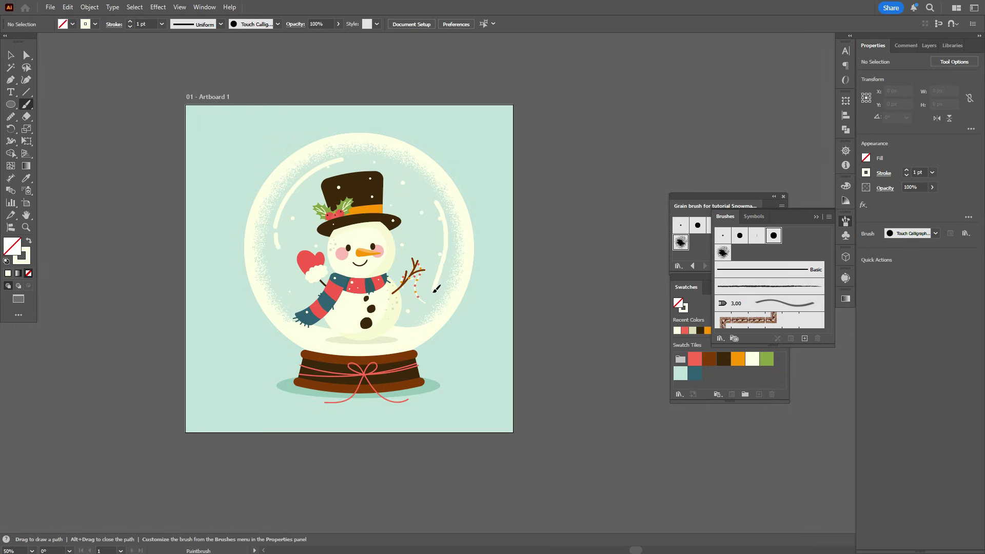
key("ctrl+z")
left_click_drag(435, 200, 449, 250)
left_click_drag(437, 290, 434, 294)
Nudge the short left highlight closer to the long one and set the stroke weight of all the glass highlights to 1.5 pt.
key("v")
left_click_drag(278, 251, 275, 238)
left_click(275, 226)
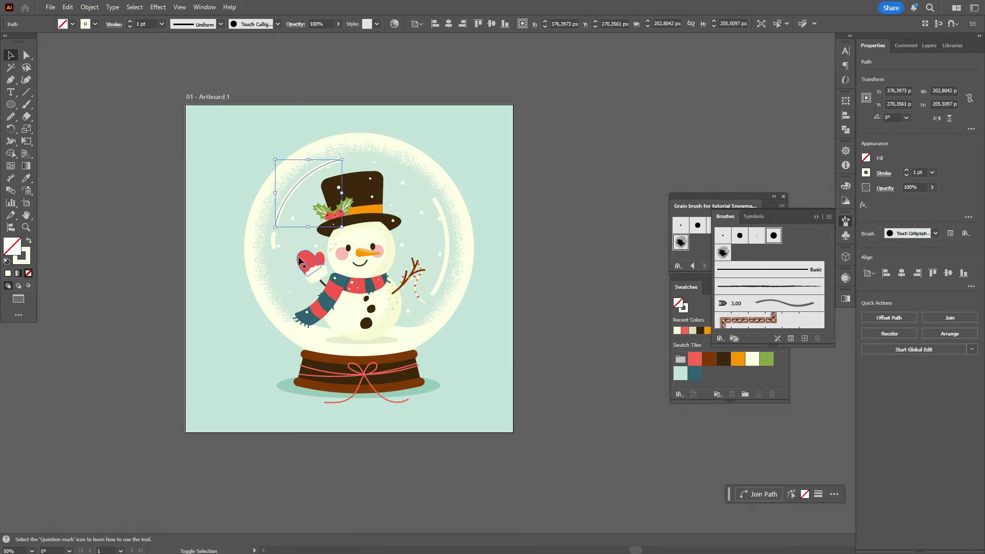
left_click(449, 248, "shift")
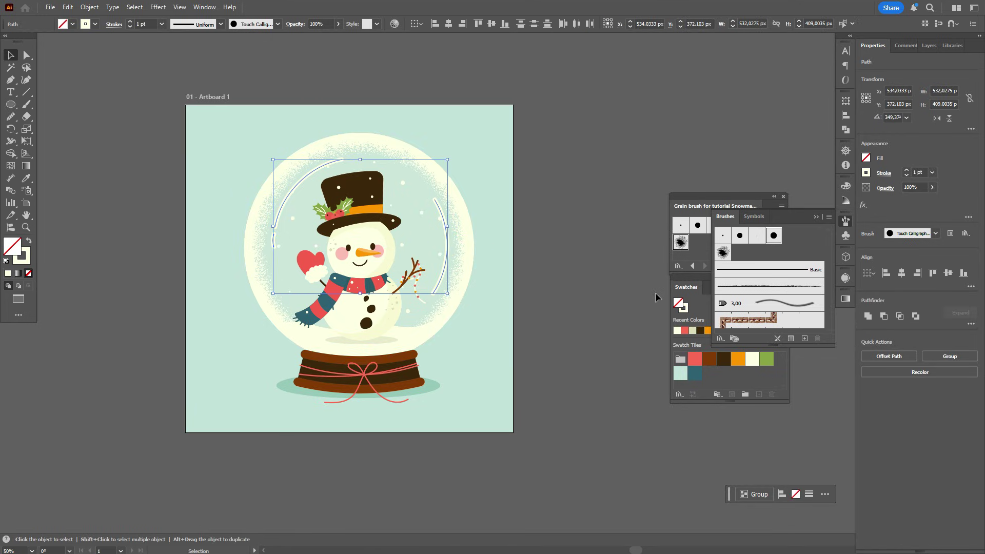
left_click(22, 253)
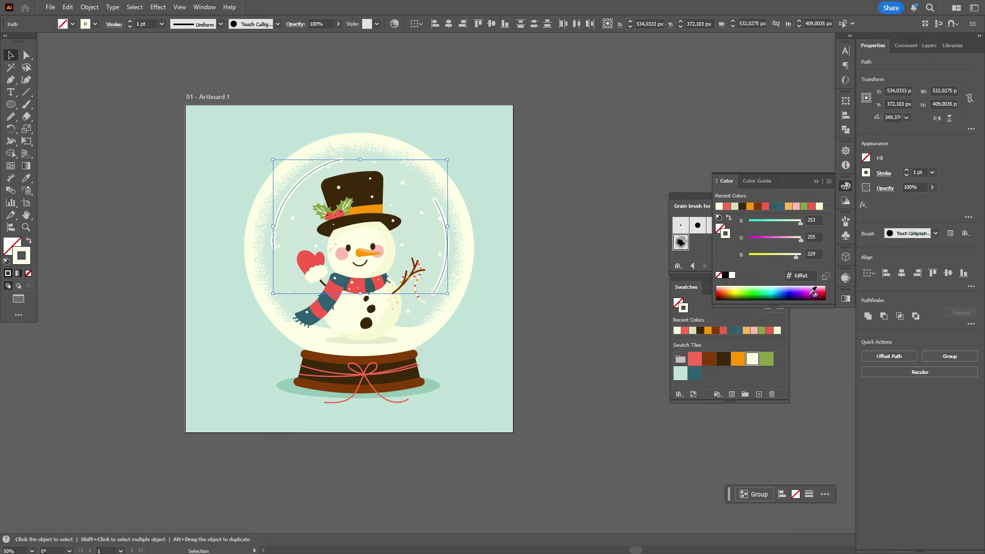
left_click(909, 187)
left_click(914, 172)
type("1,5")
key("Return")
left_click(582, 155)
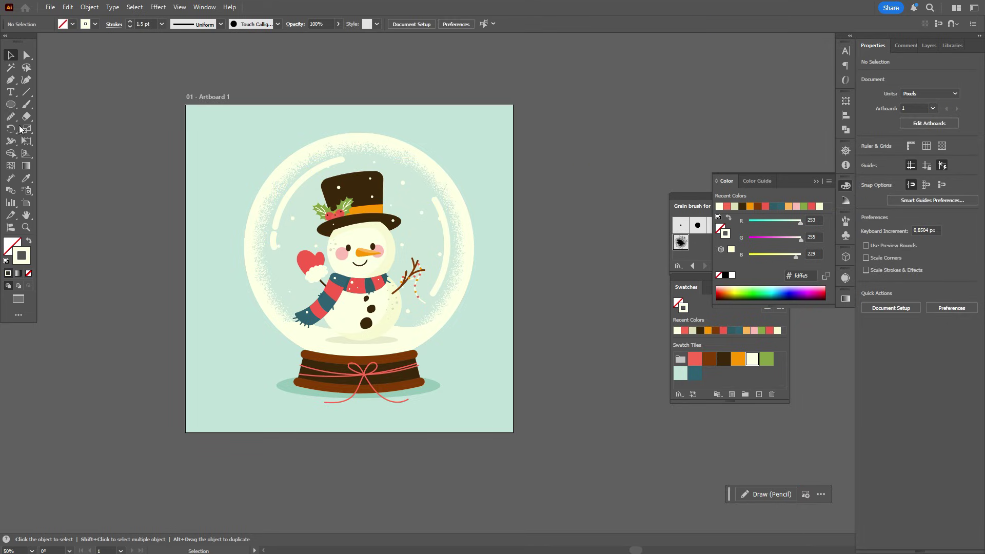
Draw a cream-filled ellipse about 526 by 379 px over the upper globe and pull its lower anchor point up to the hat.
left_click(11, 104)
left_click_drag(283, 164, 453, 287)
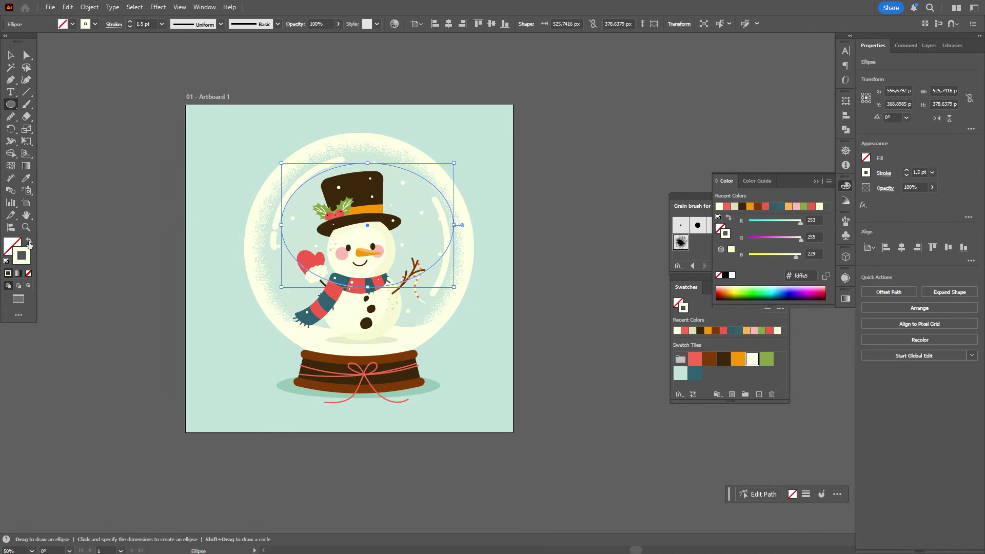
left_click(29, 244)
left_click(27, 55)
left_click_drag(367, 286, 363, 208)
left_click(9, 55)
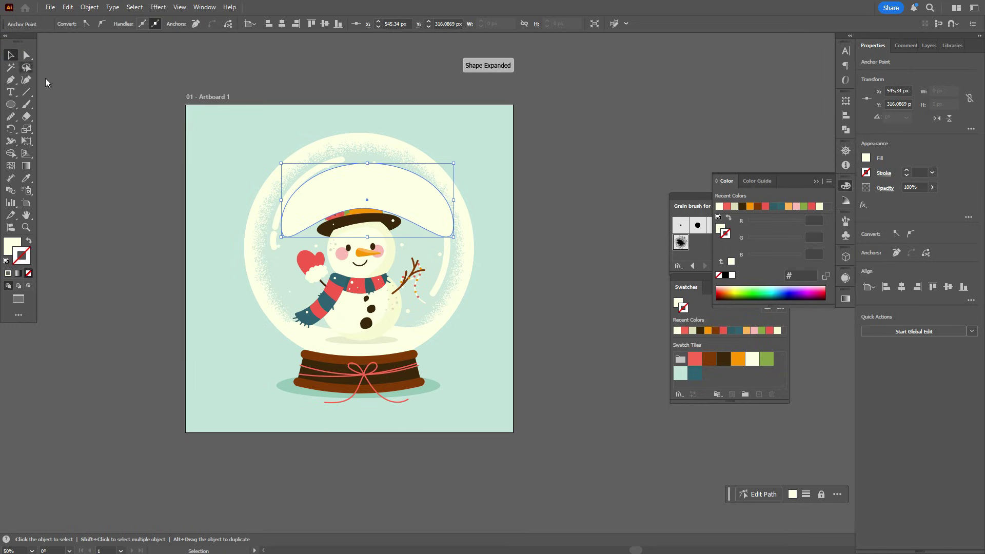
Fit the cream reflection shape inside the globe's upper half at about 544 by 273 px and set its opacity to 20%.
left_click_drag(455, 199, 392, 188)
left_click_drag(359, 230, 359, 246)
mouse_move(379, 202)
left_mouse_down()
mouse_move(382, 212)
mouse_move(380, 202)
left_mouse_up()
left_click(906, 187)
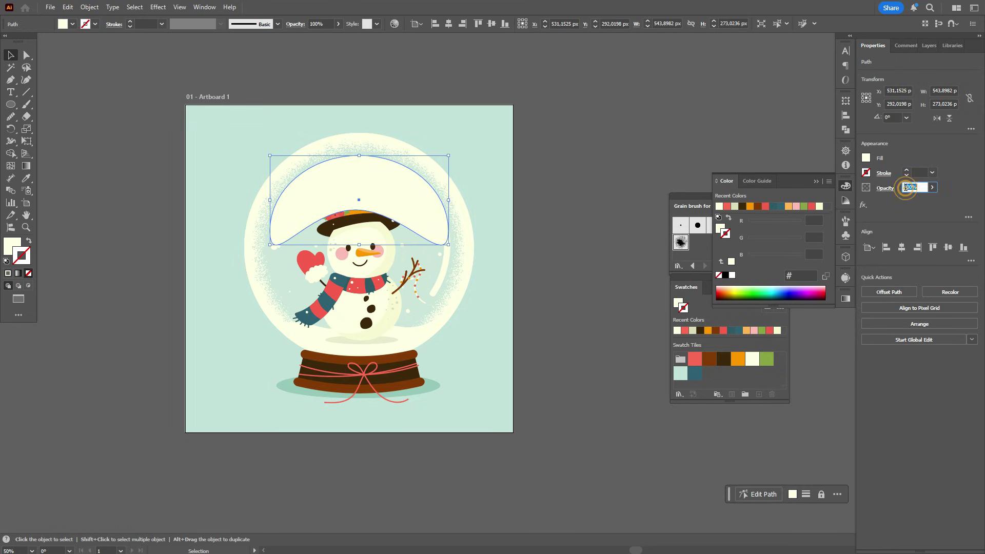
type("20")
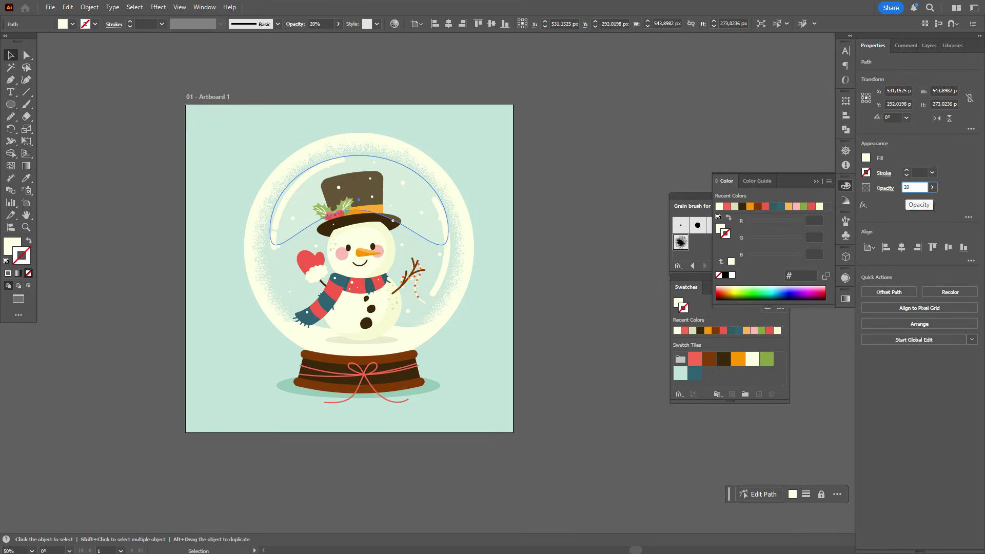
left_click(604, 171)
scroll(605, 174, "down", 1)
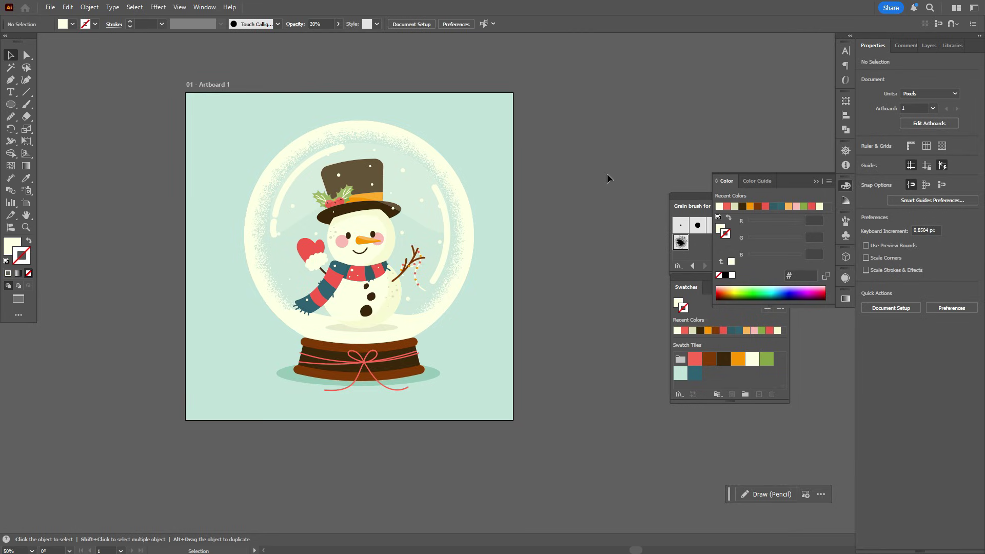
left_click(25, 215)
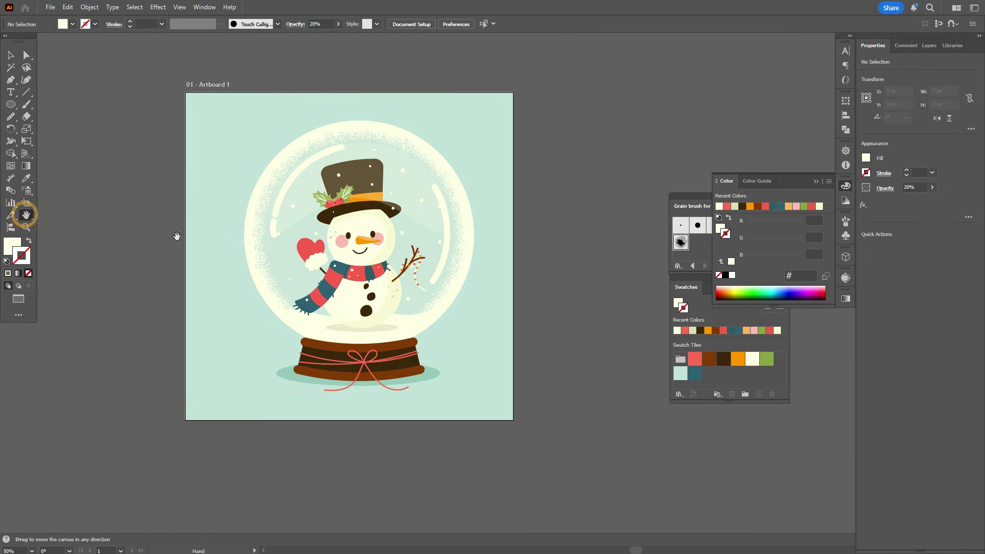
left_click_drag(503, 277, 478, 281)
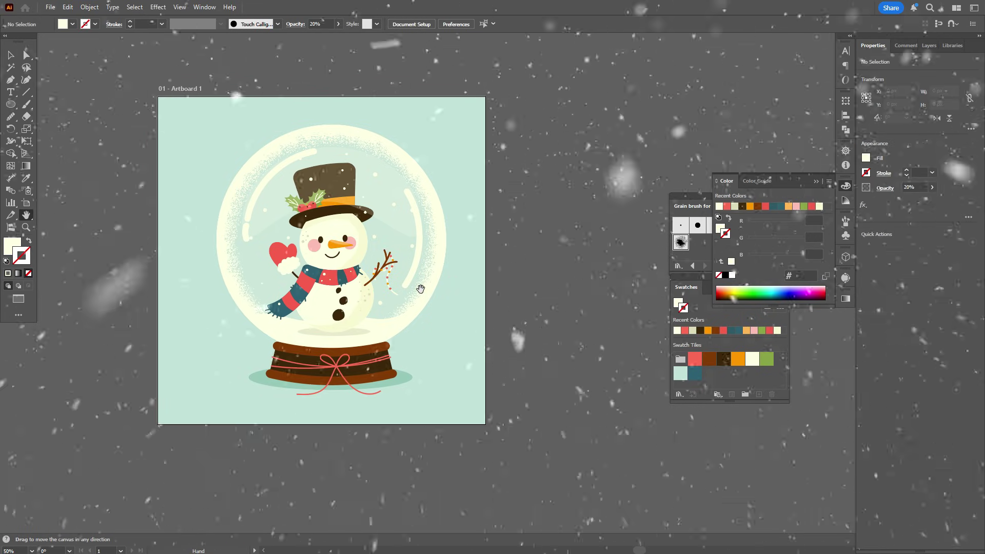